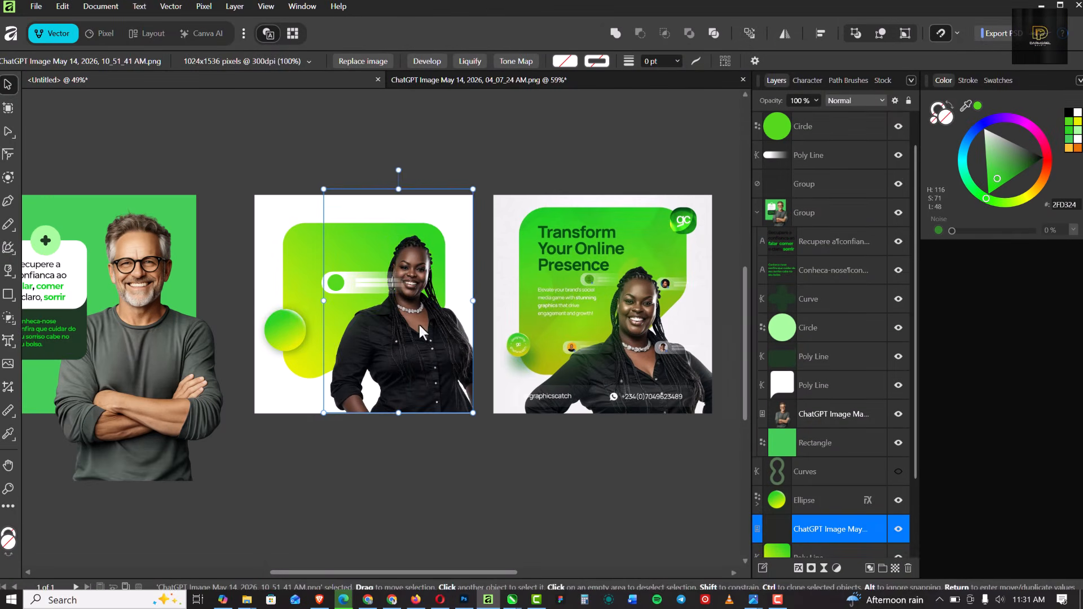
drag(418, 324, 404, 384)
click(532, 461)
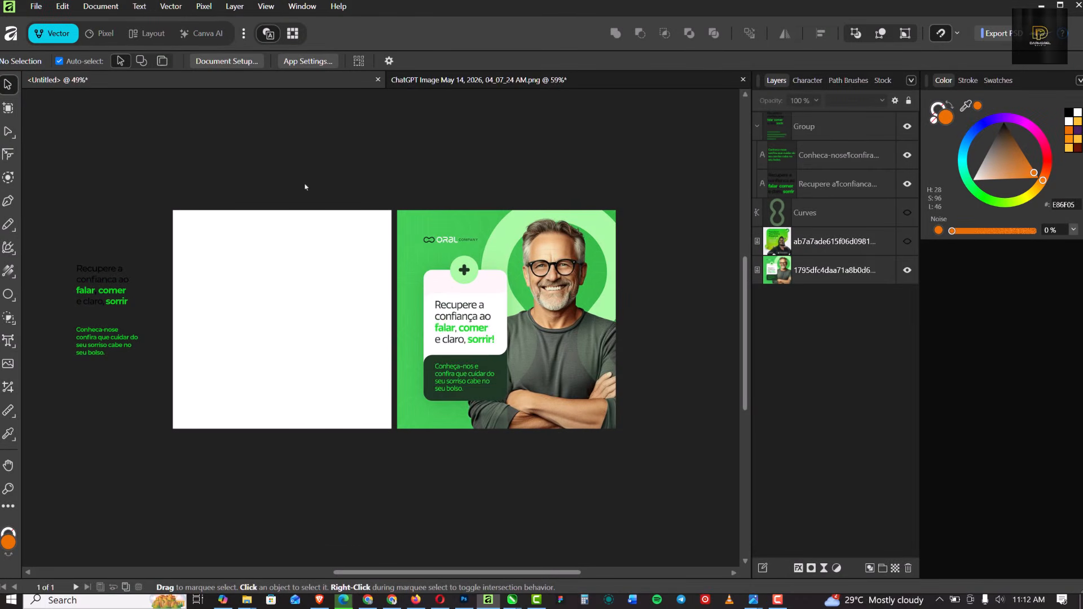
Examine the dental flyer reference next to the blank canvas, including its card, text blocks and portrait.
key(ctrl+0)
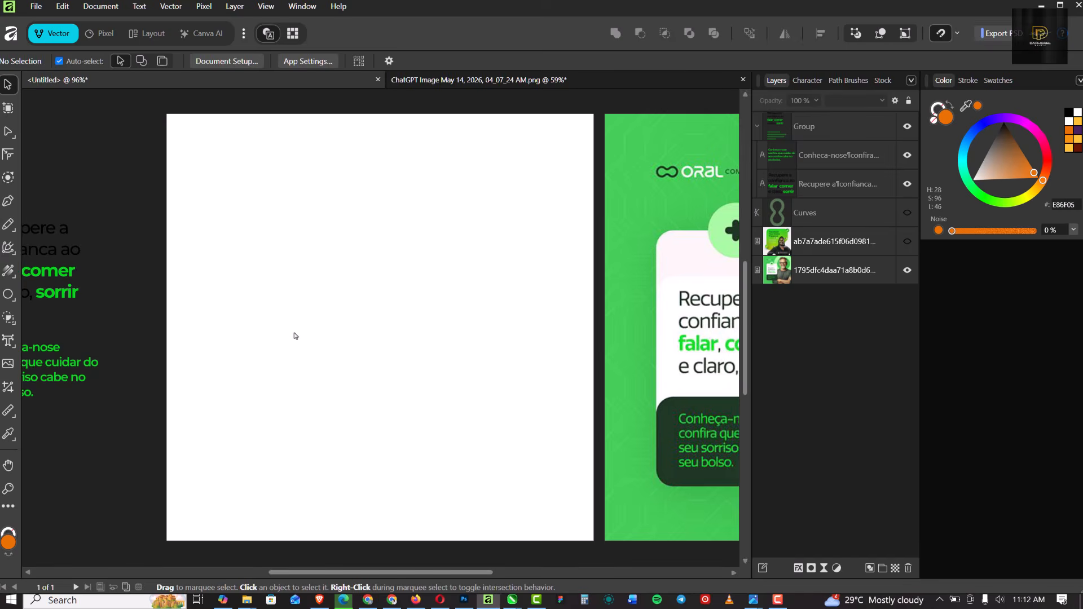
scroll(278, 333, down, 3)
scroll(574, 299, up, 4)
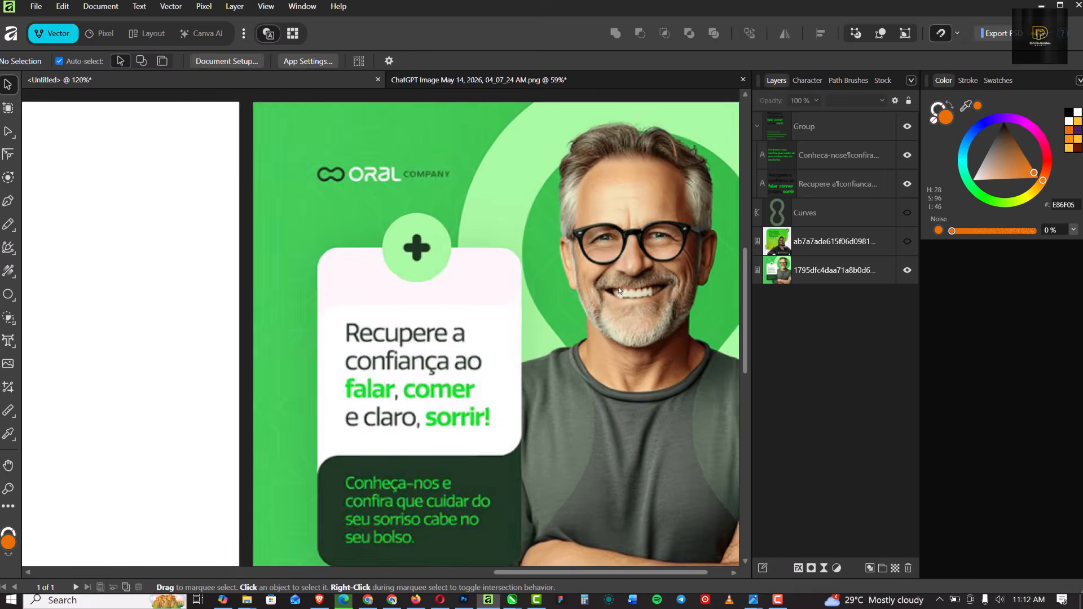
scroll(619, 290, down, 3)
scroll(606, 284, up, 2)
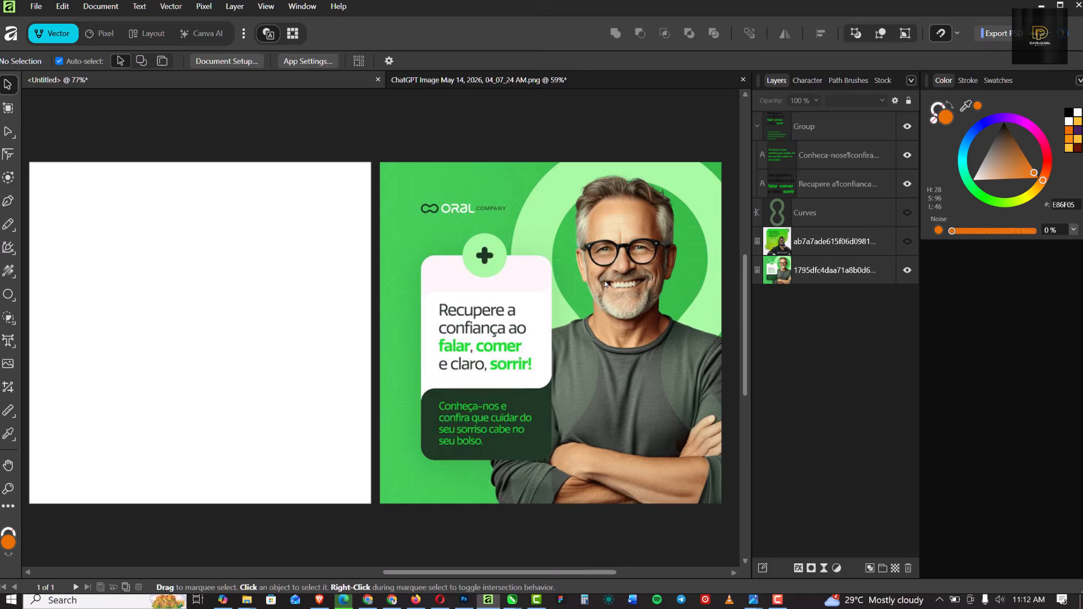
scroll(596, 310, down, 1)
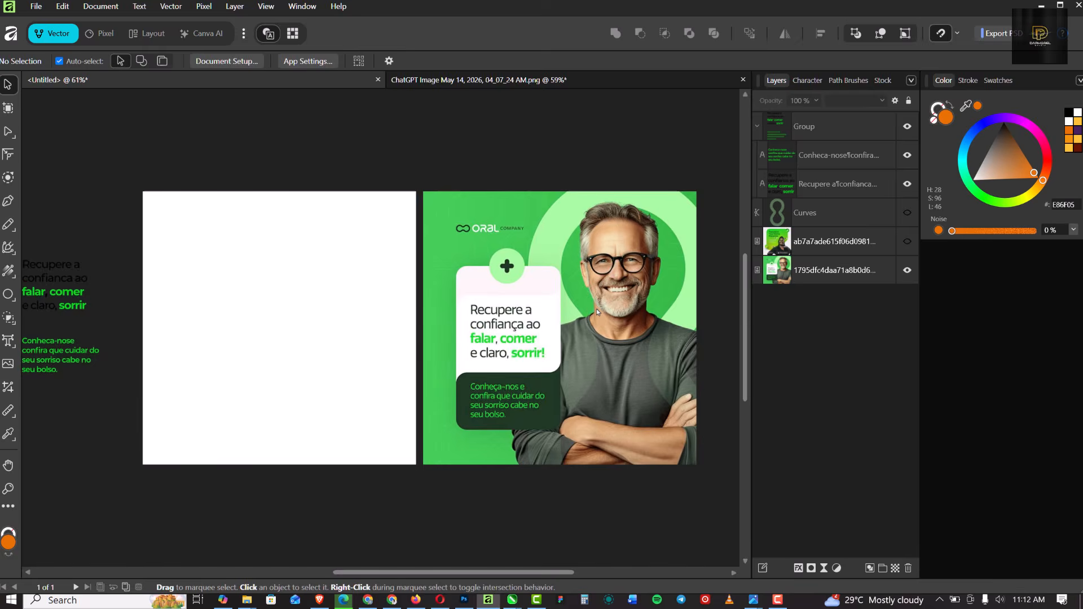
scroll(596, 309, up, 1)
scroll(594, 313, down, 2)
scroll(449, 330, up, 1)
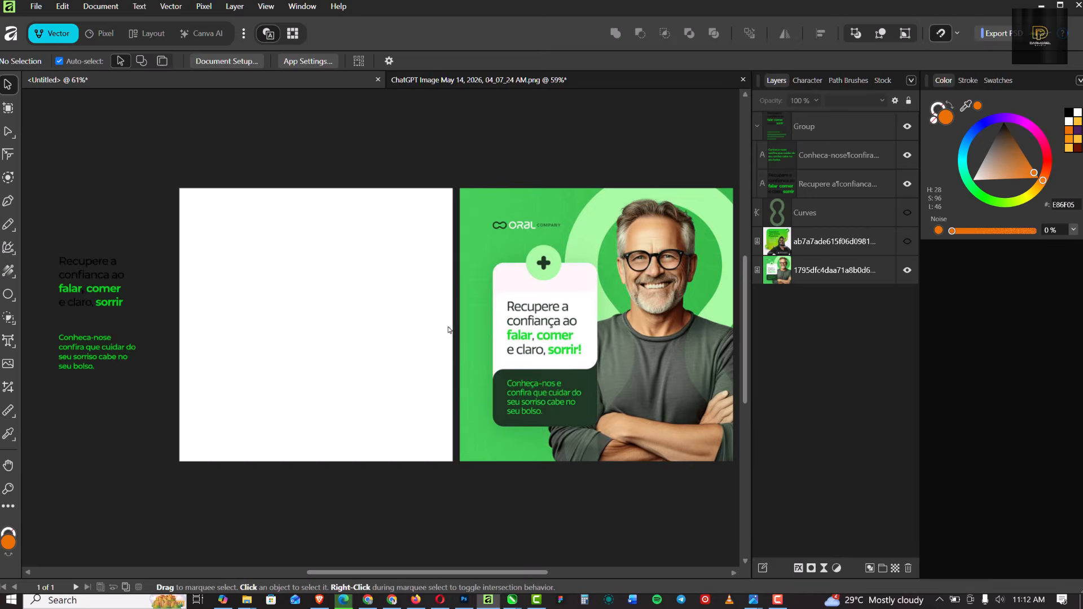
scroll(438, 317, up, 1)
scroll(416, 318, down, 1)
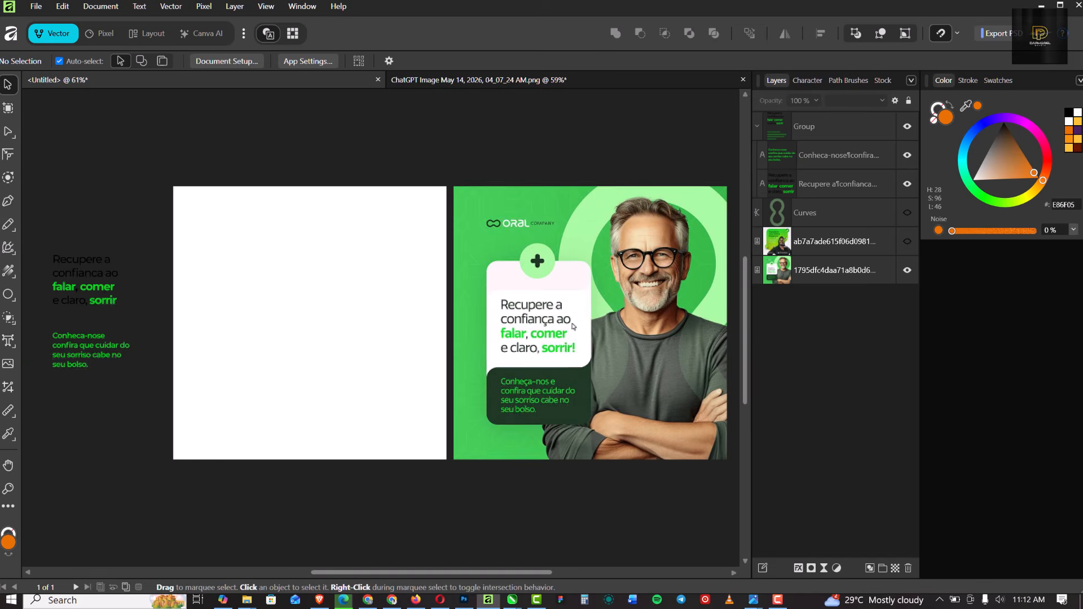
drag(667, 310, 618, 330)
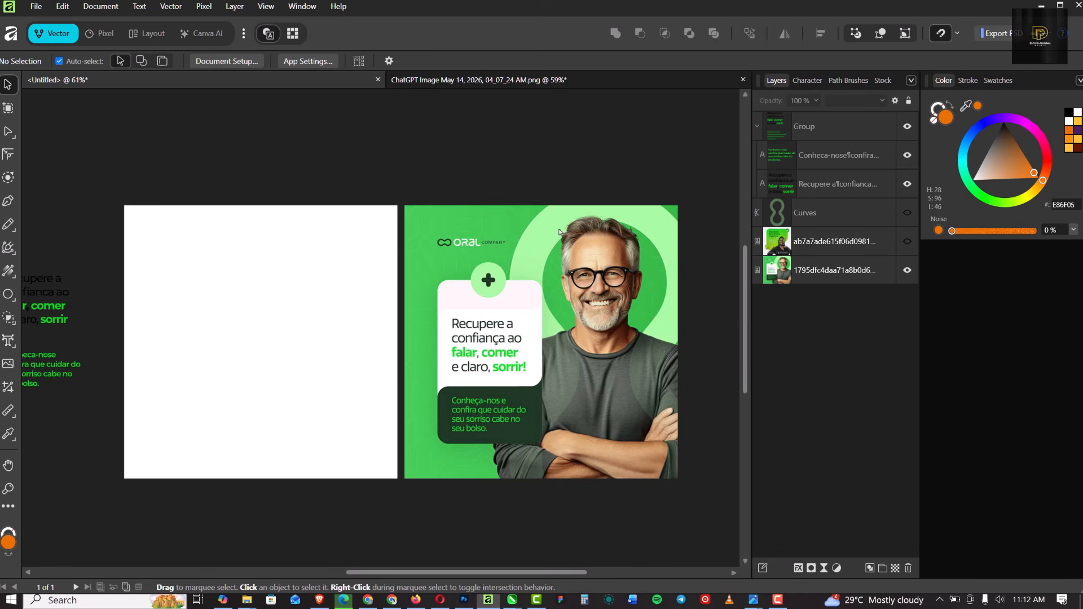
Turn on Clip to Canvas to hide everything outside the page.
right_click(466, 166)
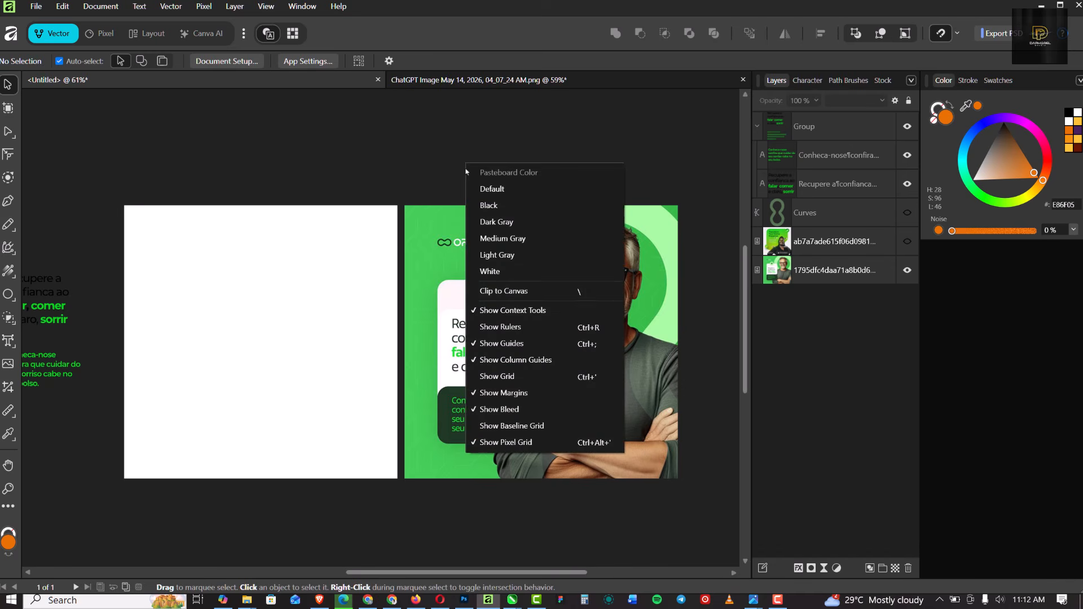
click(530, 291)
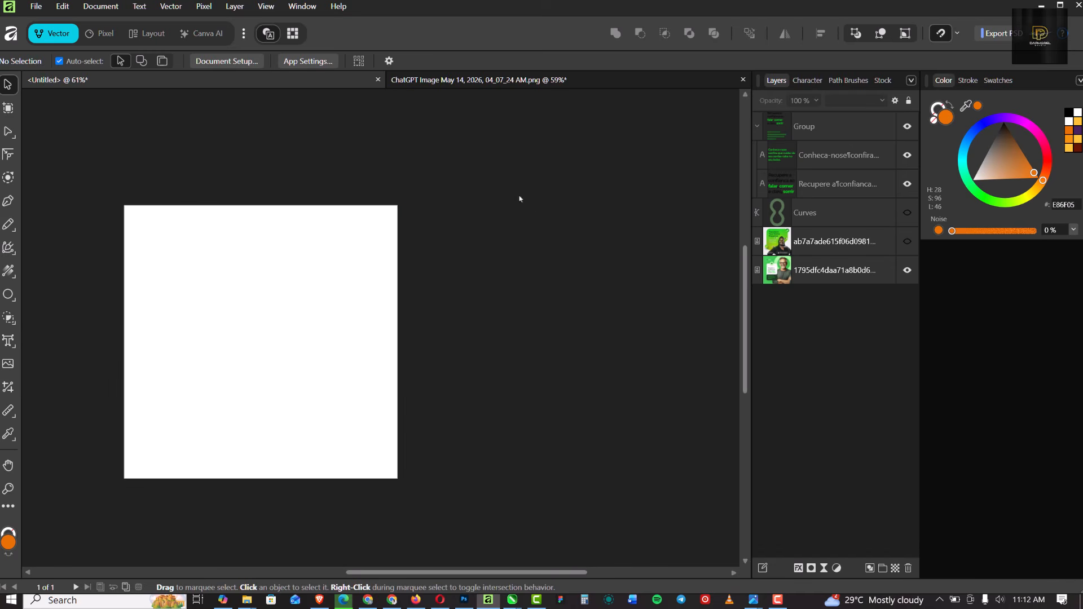
scroll(423, 248, down, 2)
scroll(498, 259, up, 5)
scroll(382, 246, down, 2)
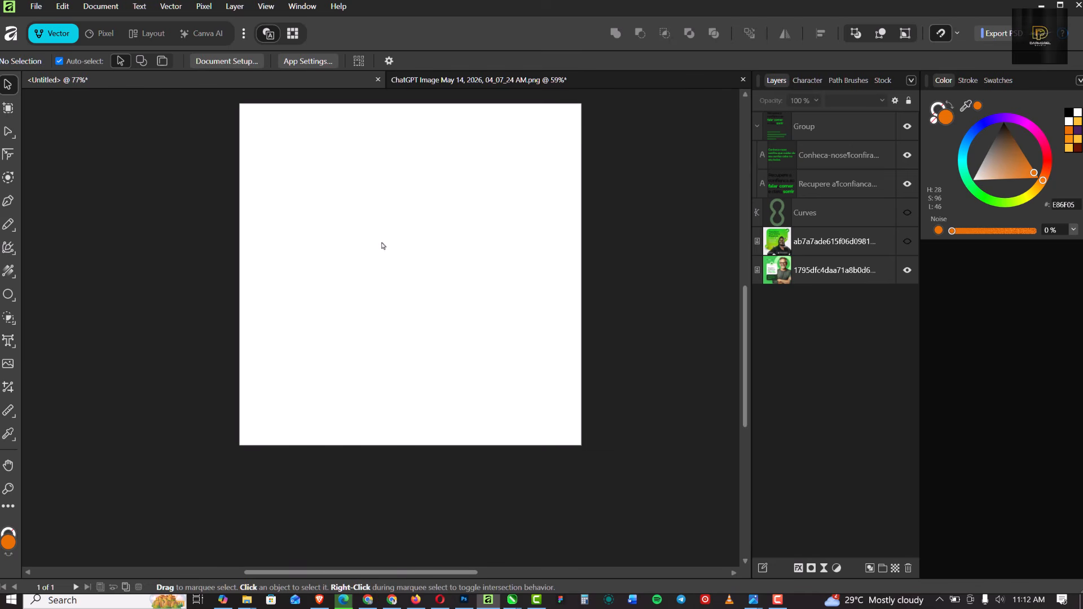
Draw an orange test rectangle that extends past the lower edge of the canvas.
right_click(9, 294)
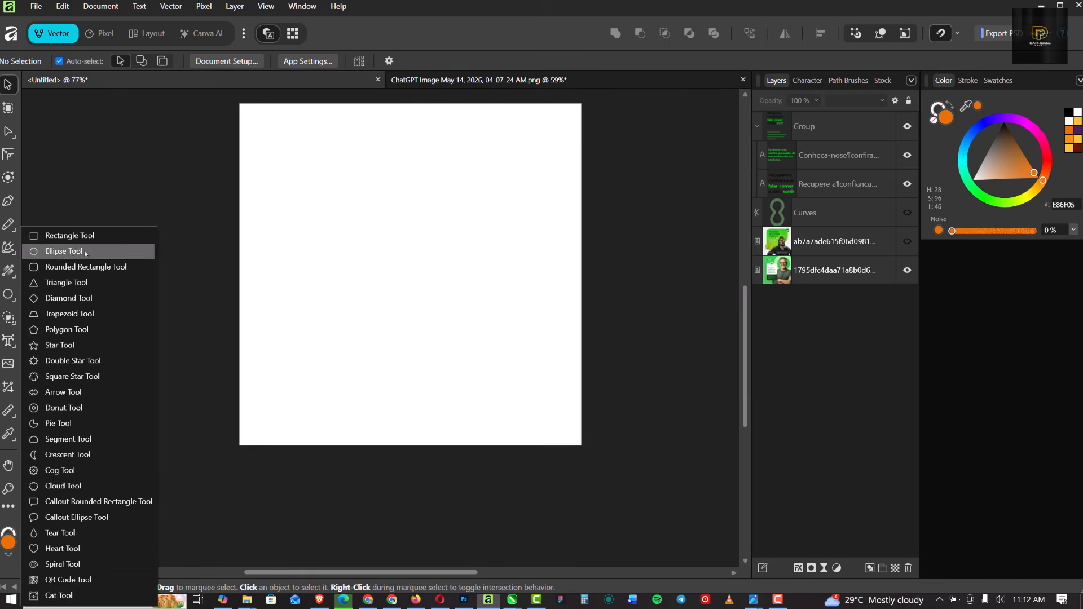
click(79, 234)
drag(427, 299, 526, 517)
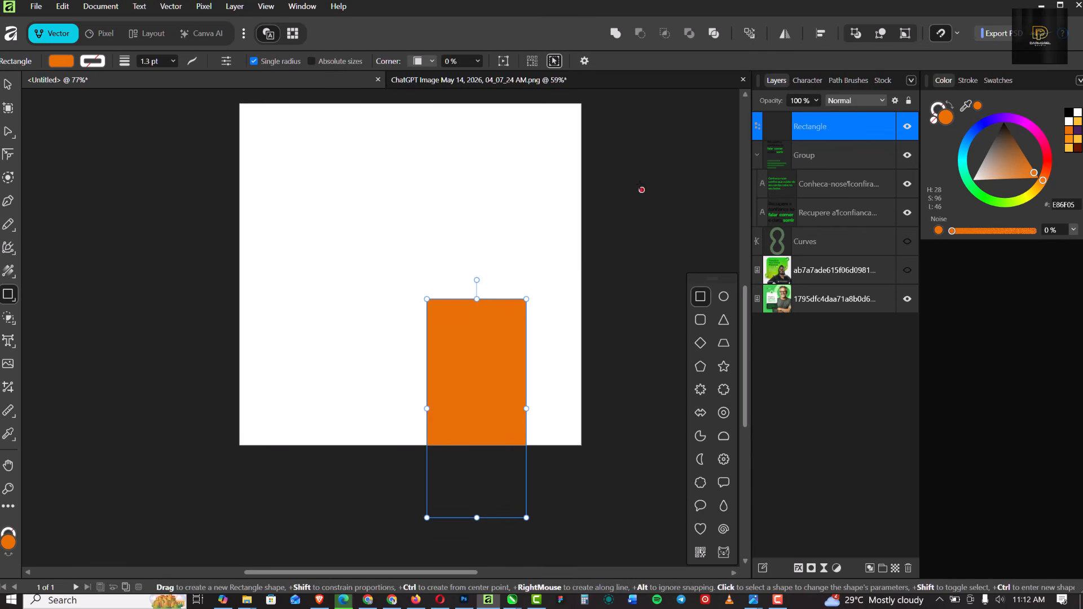
key(v)
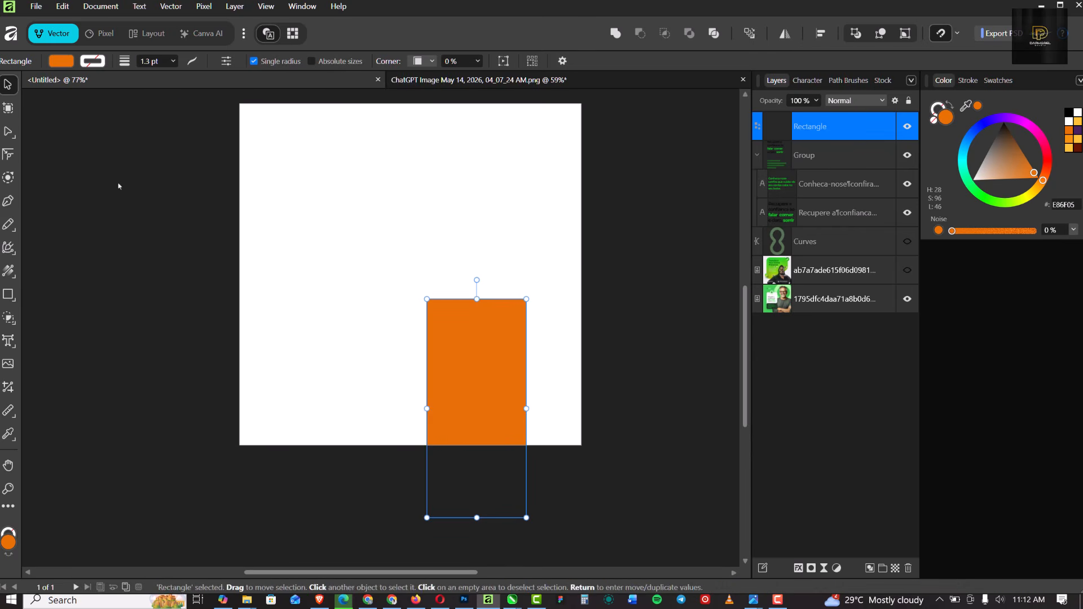
Turn off Clip to Canvas and delete the orange test rectangle.
right_click(119, 185)
click(192, 314)
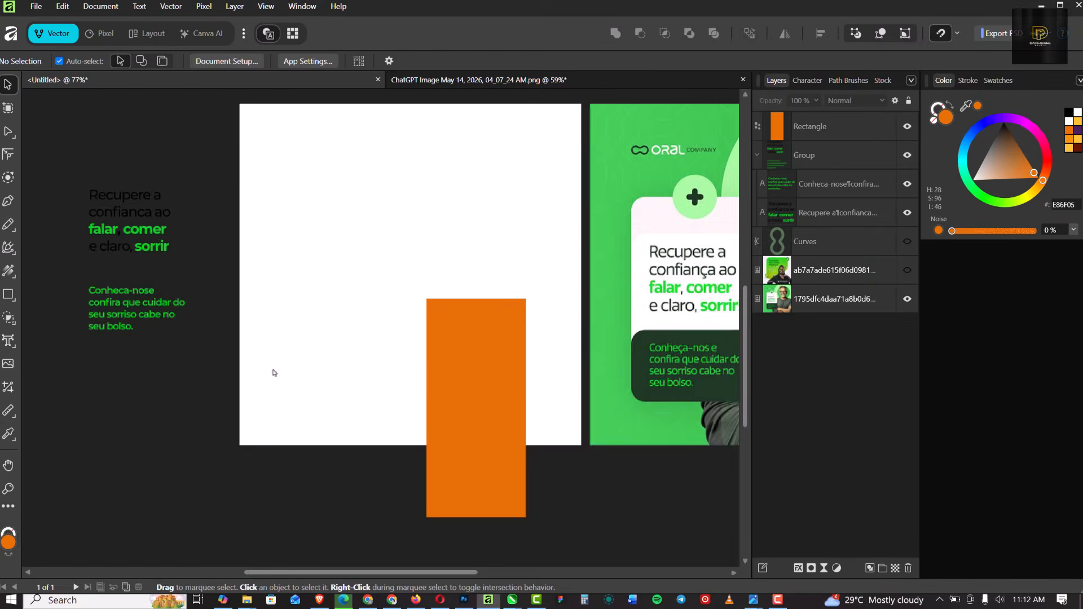
scroll(416, 377, down, 2)
click(447, 392)
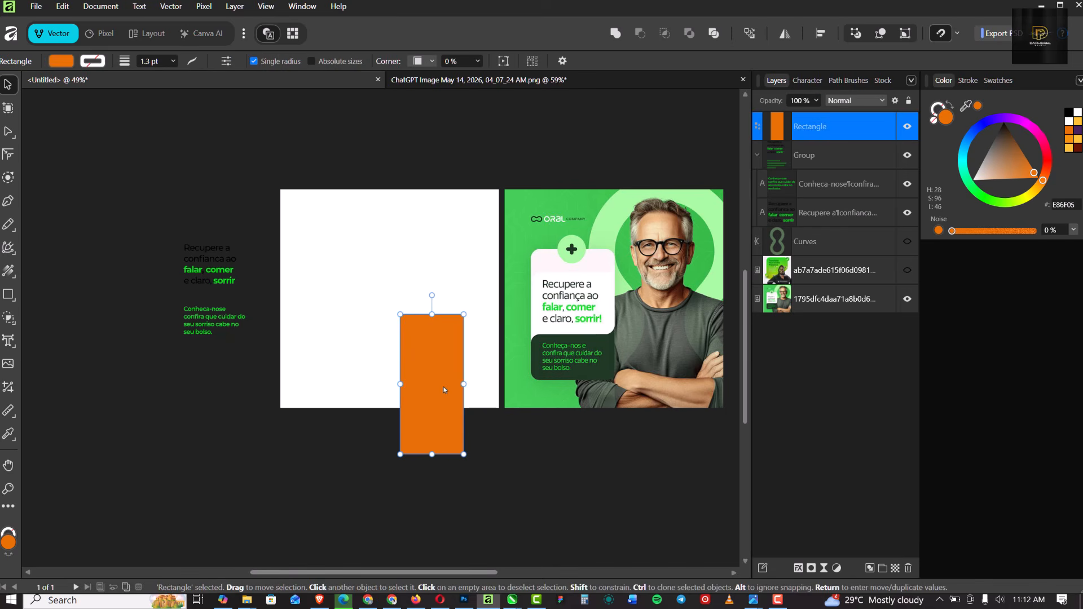
key(Delete)
scroll(411, 285, down, 2)
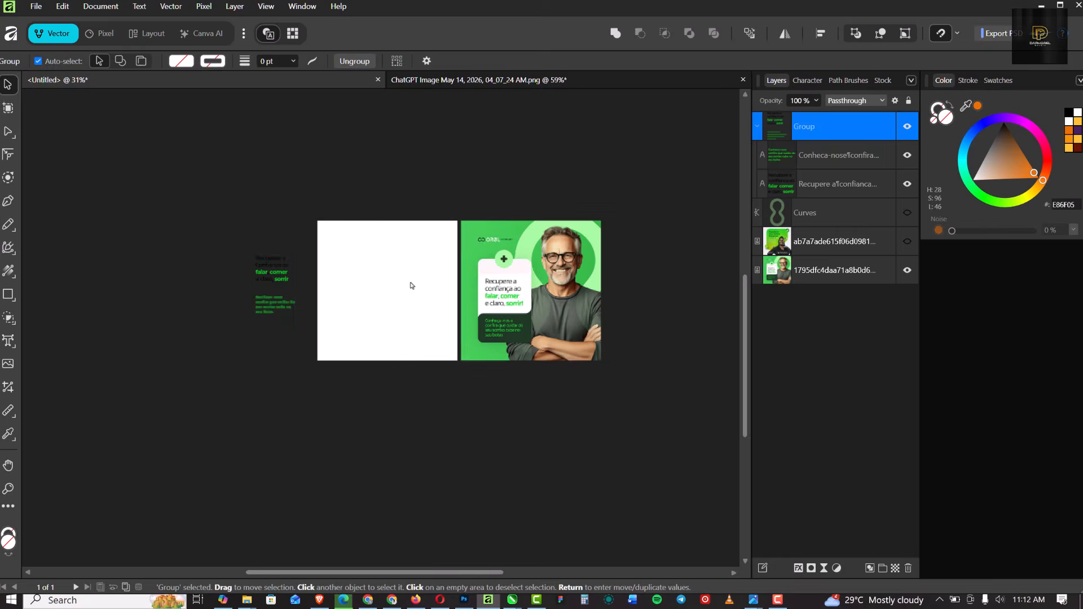
Try Light Gray and Medium Gray as the pasteboard color around the canvas.
scroll(409, 282, up, 2)
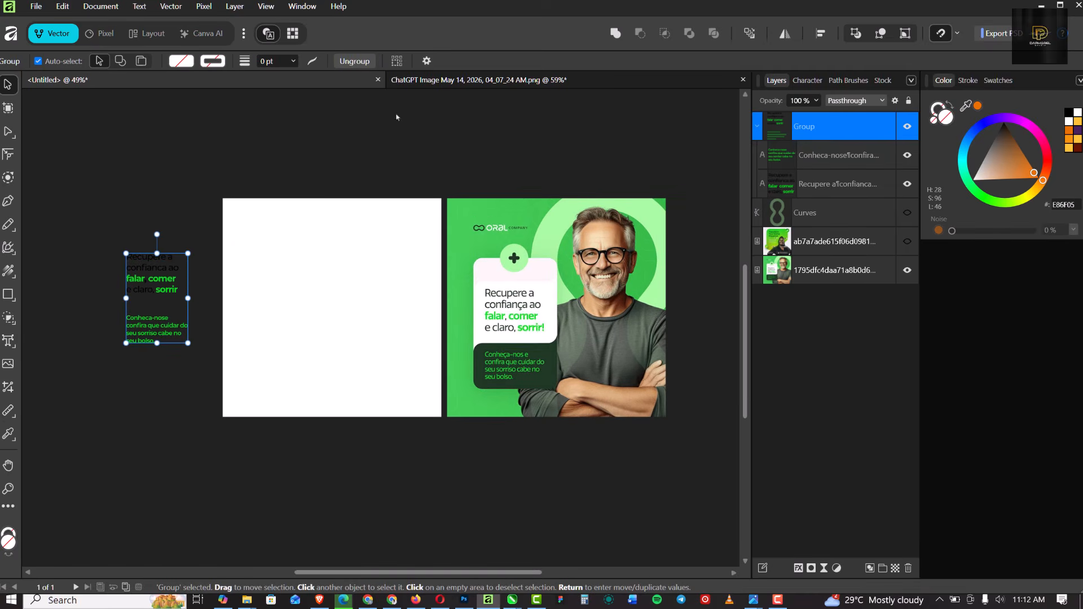
scroll(343, 147, up, 1)
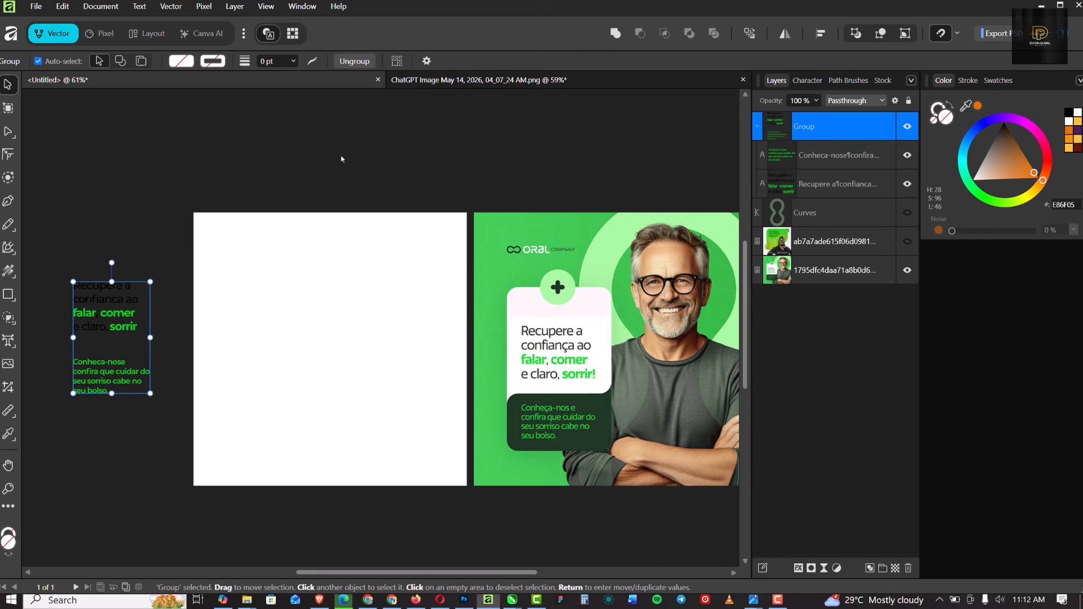
scroll(355, 156, down, 1)
click(371, 150)
right_click(372, 150)
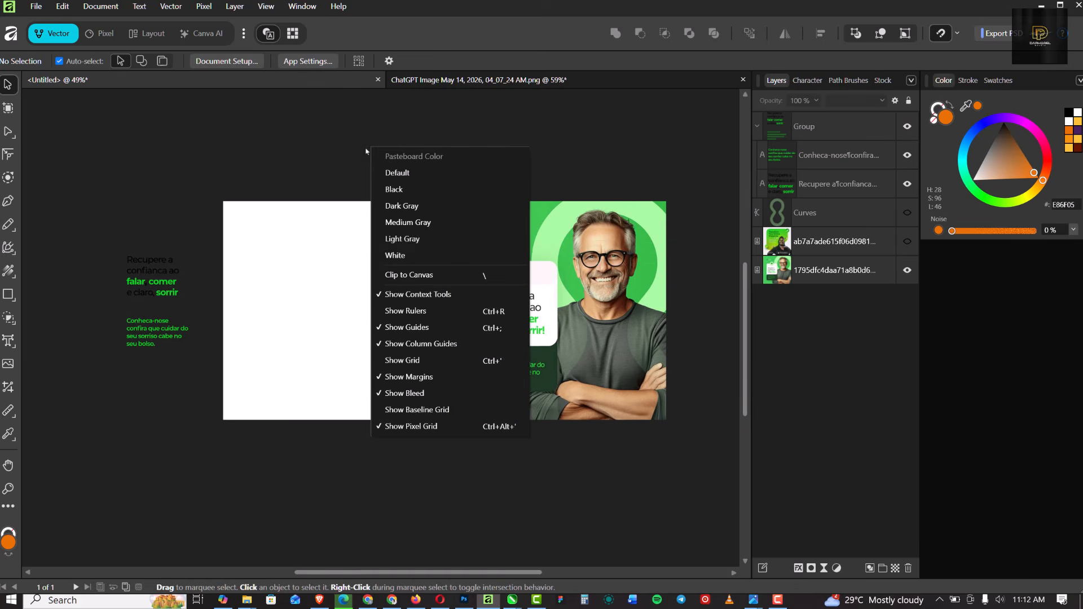
click(445, 244)
right_click(411, 123)
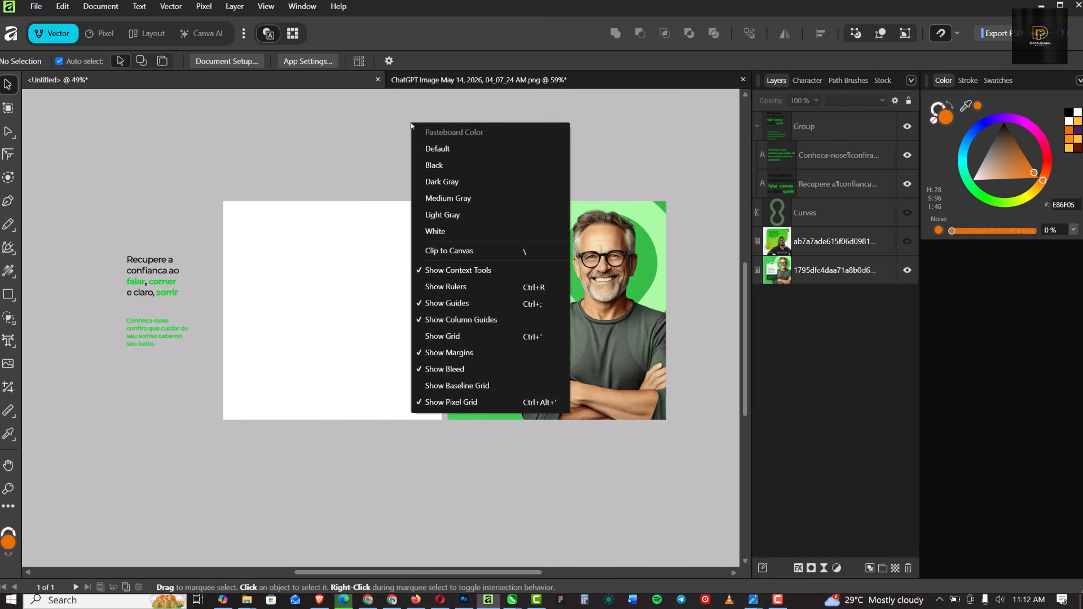
click(460, 198)
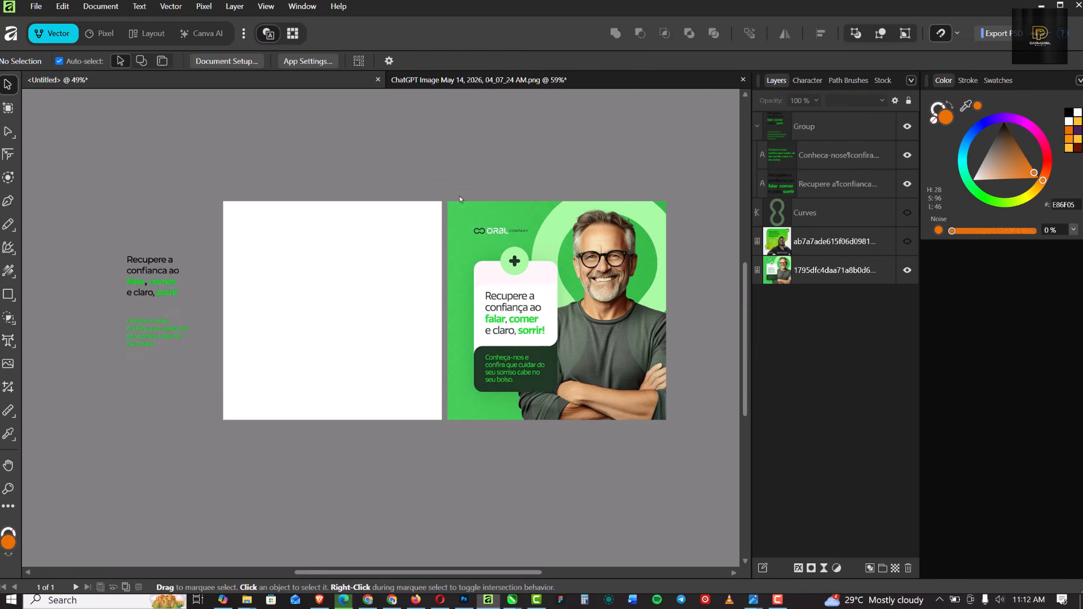
scroll(427, 233, down, 1)
scroll(426, 237, up, 3)
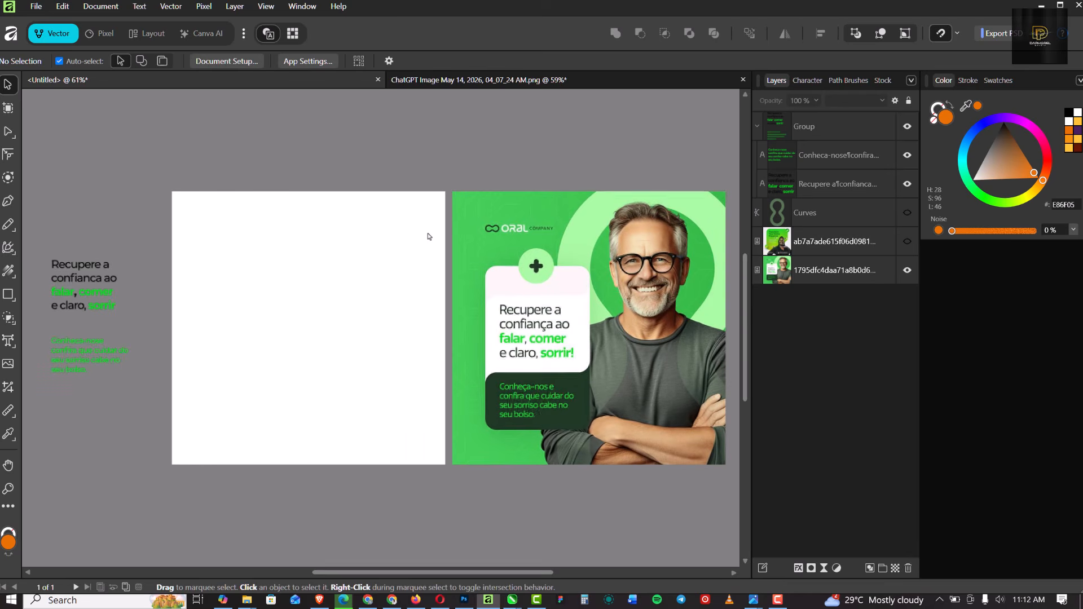
Set the pasteboard color to Dark Gray.
right_click(460, 157)
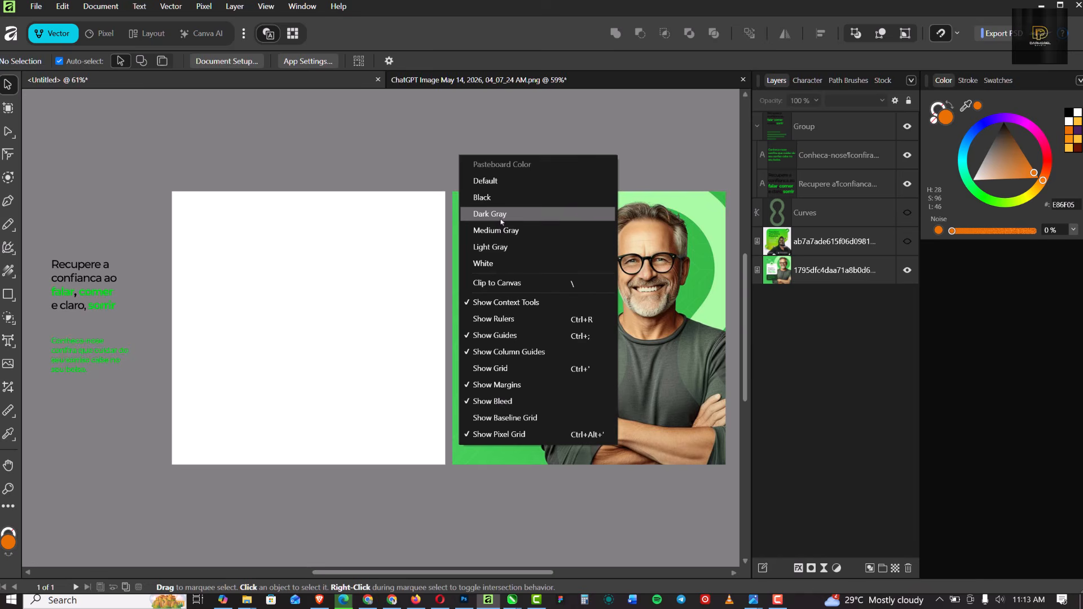
click(502, 222)
scroll(433, 167, down, 1)
scroll(417, 178, up, 1)
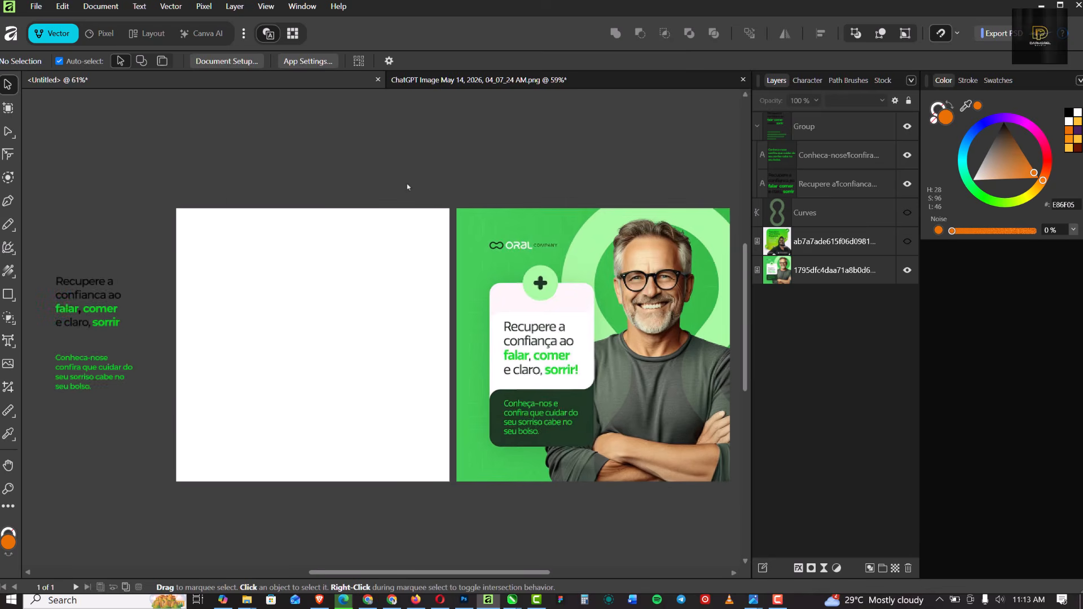
Inspect the reference flyer's logo, plus badge, text card and background up close and as a whole.
scroll(360, 186, down, 1)
scroll(399, 331, up, 2)
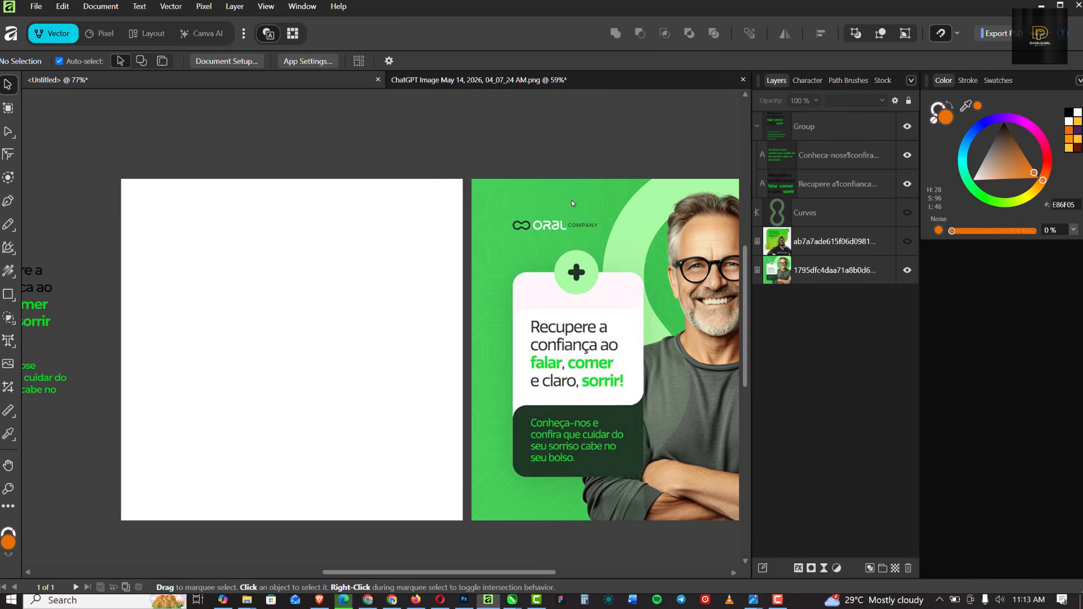
scroll(426, 237, down, 1)
click(570, 254)
scroll(570, 254, up, 1)
scroll(571, 254, down, 1)
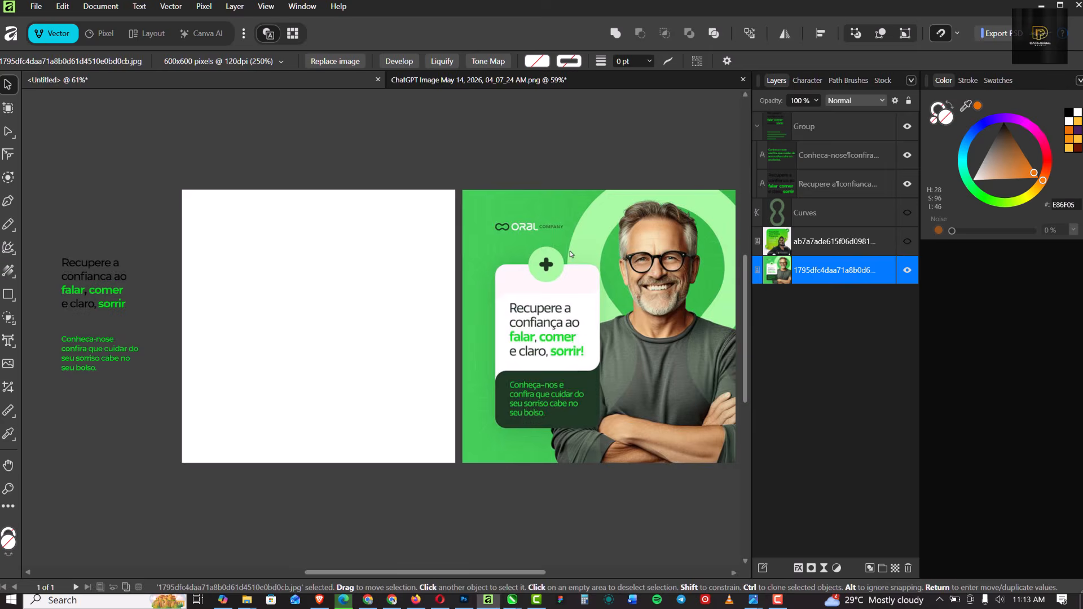
scroll(211, 252, up, 1)
click(273, 259)
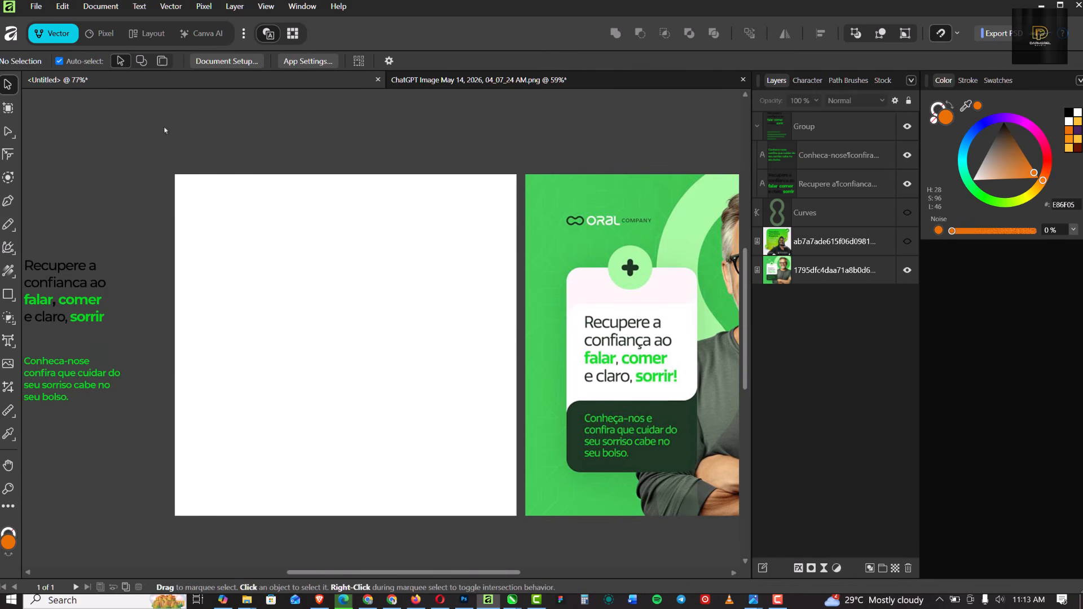
scroll(364, 278, down, 2)
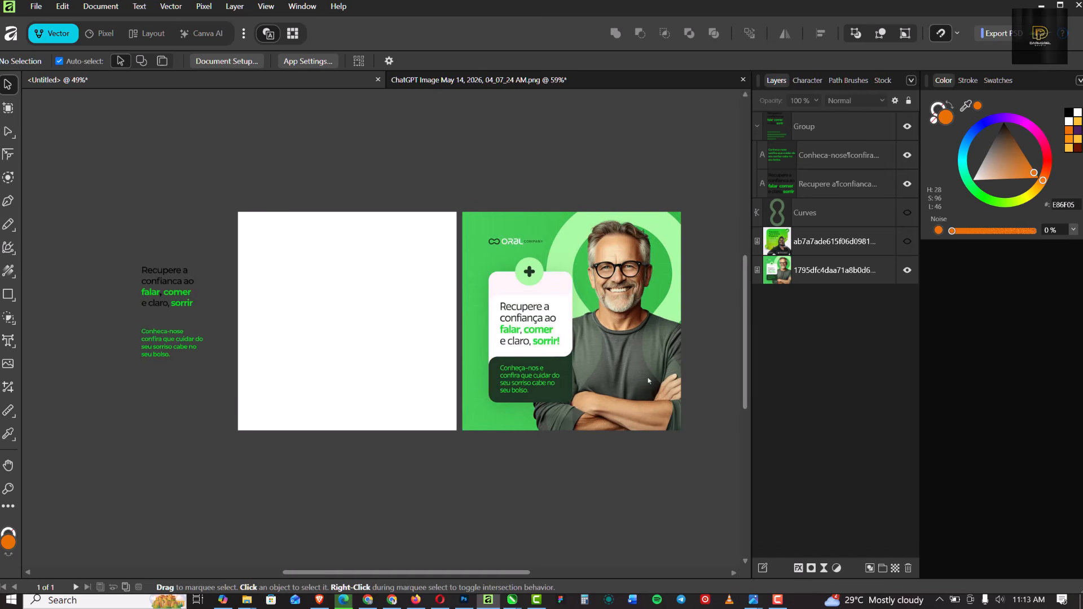
scroll(236, 291, up, 2)
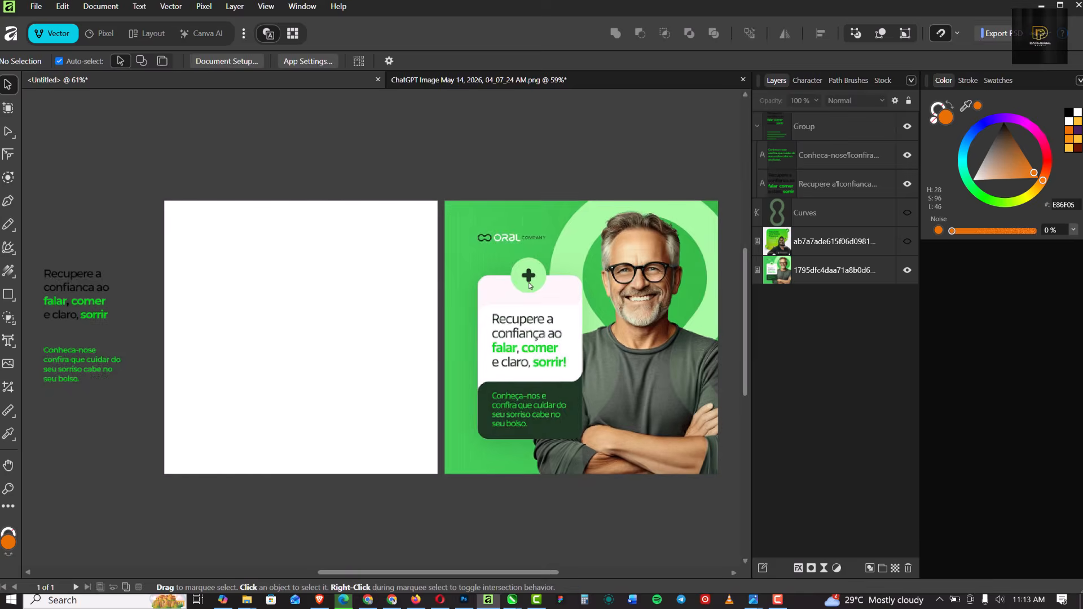
scroll(237, 292, down, 1)
scroll(236, 291, up, 1)
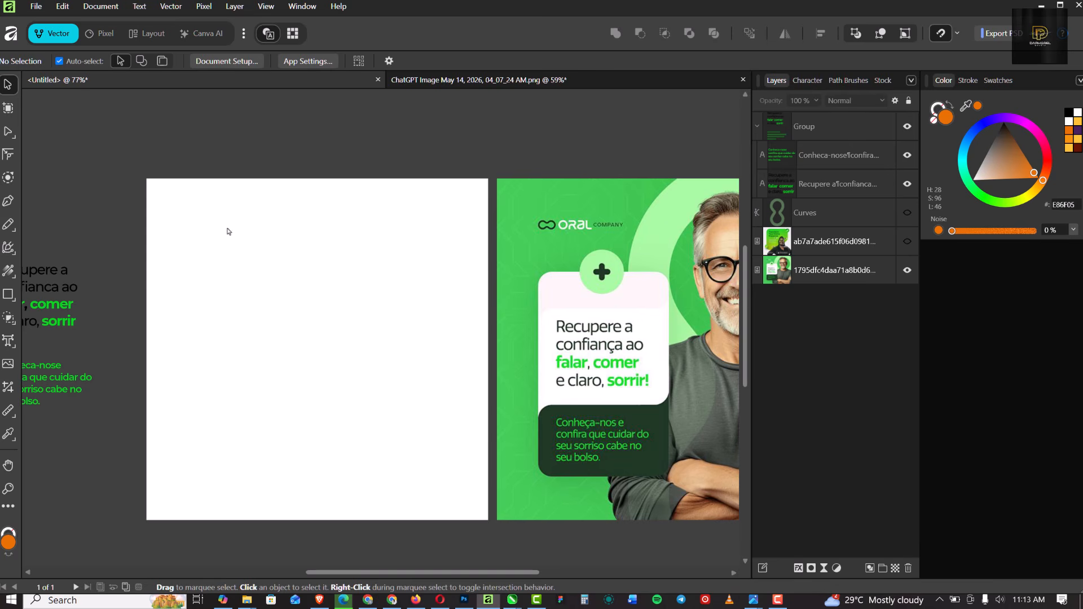
Draw a rectangle covering the whole canvas and fill it with green 44CD59 sampled from the reference flyer's background.
click(9, 295)
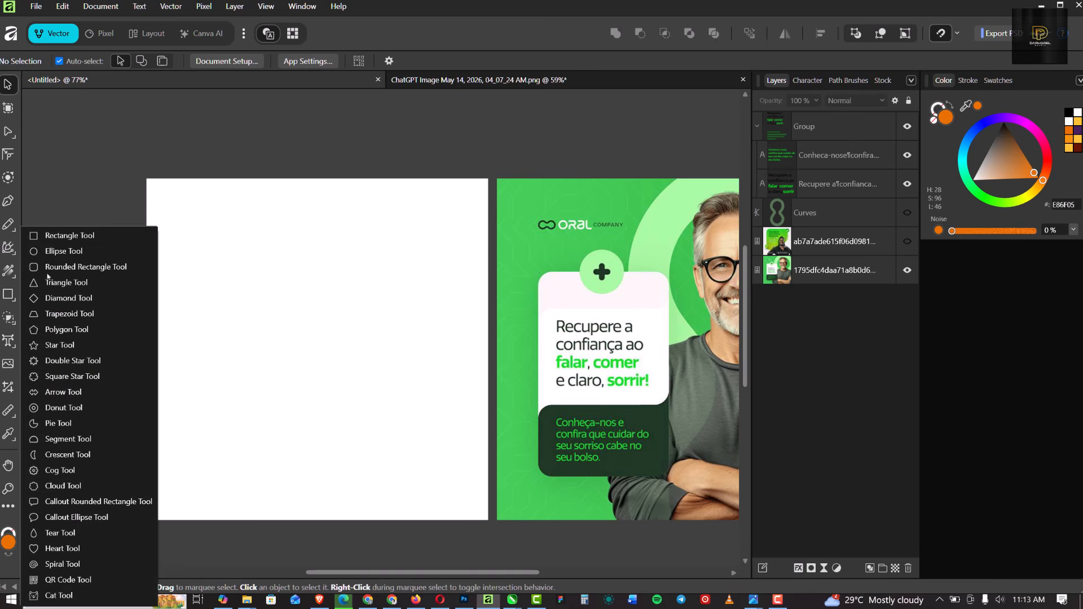
click(63, 240)
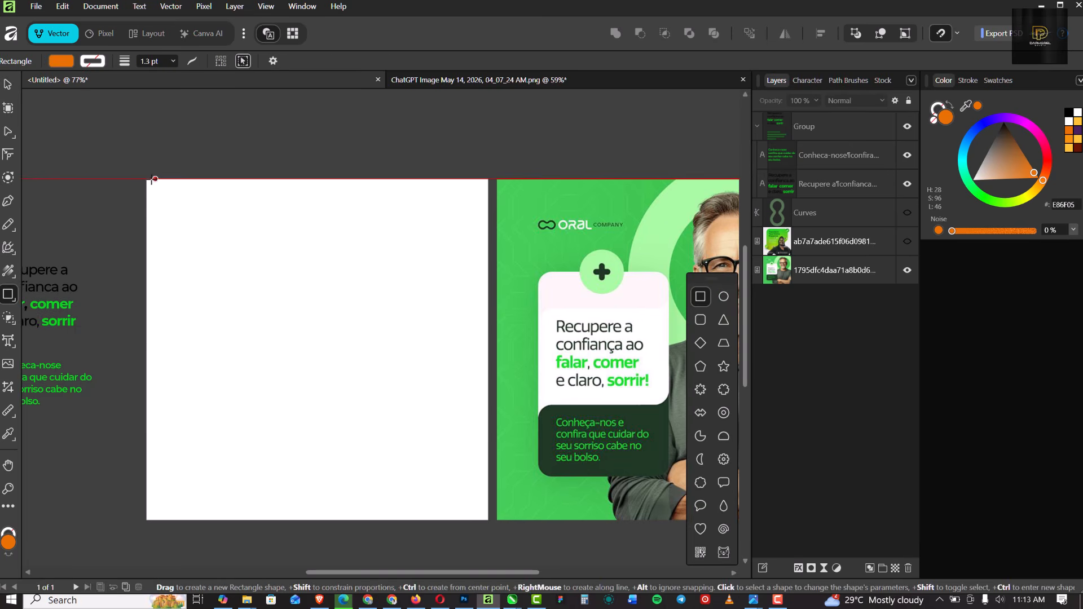
drag(146, 179, 488, 520)
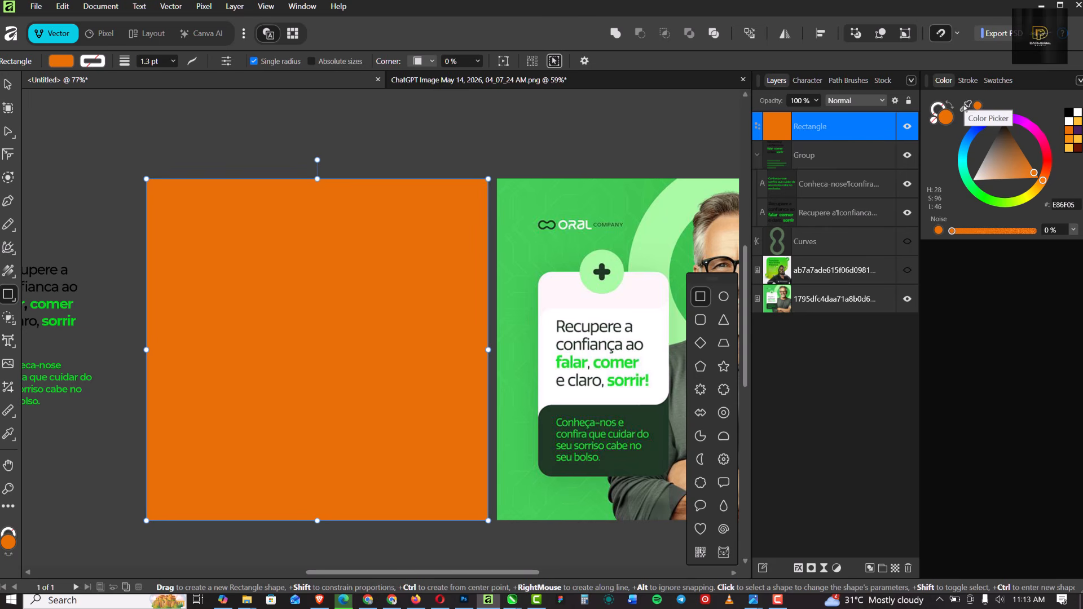
drag(965, 107, 521, 205)
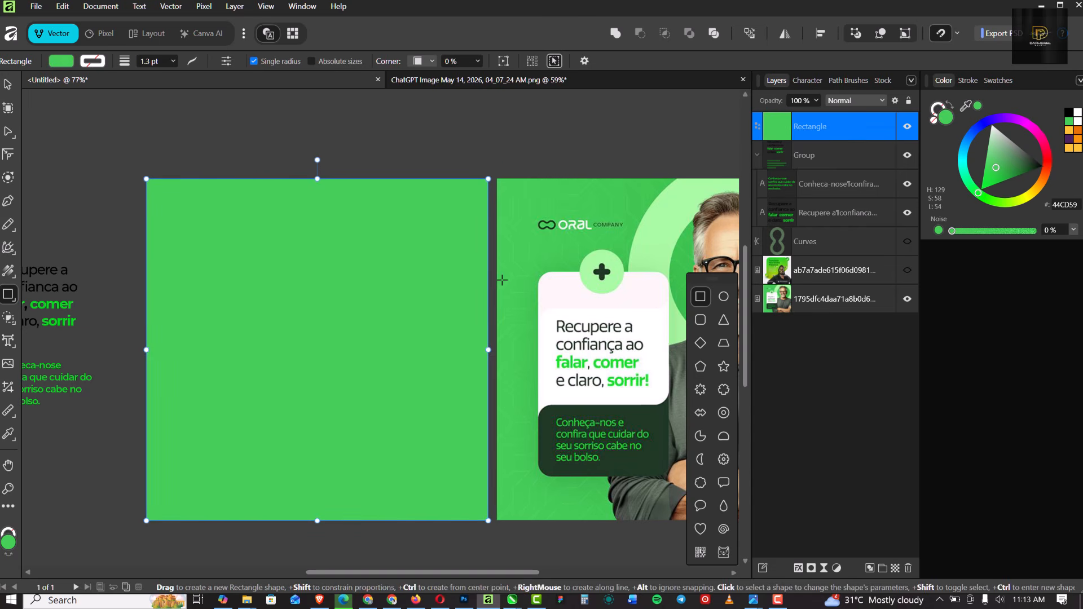
scroll(417, 263, up, 2)
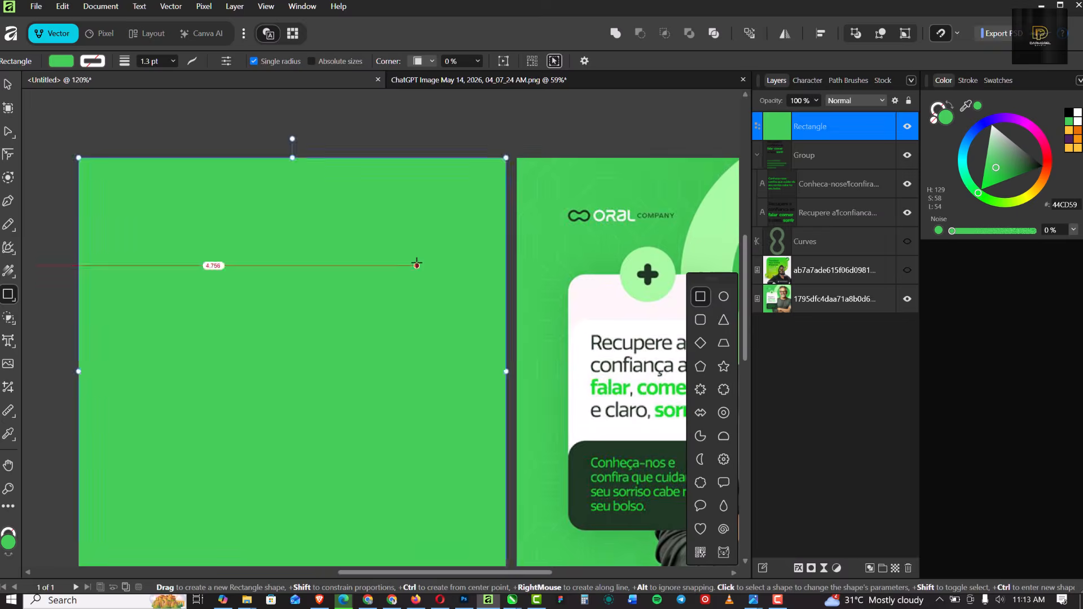
scroll(425, 257, down, 1)
click(8, 86)
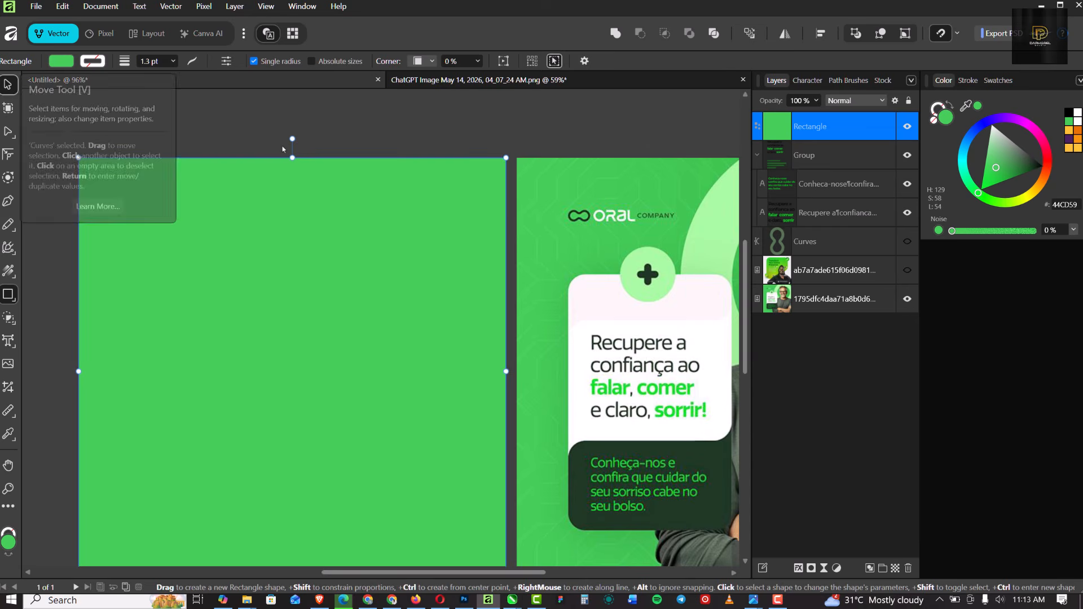
click(283, 123)
click(418, 317)
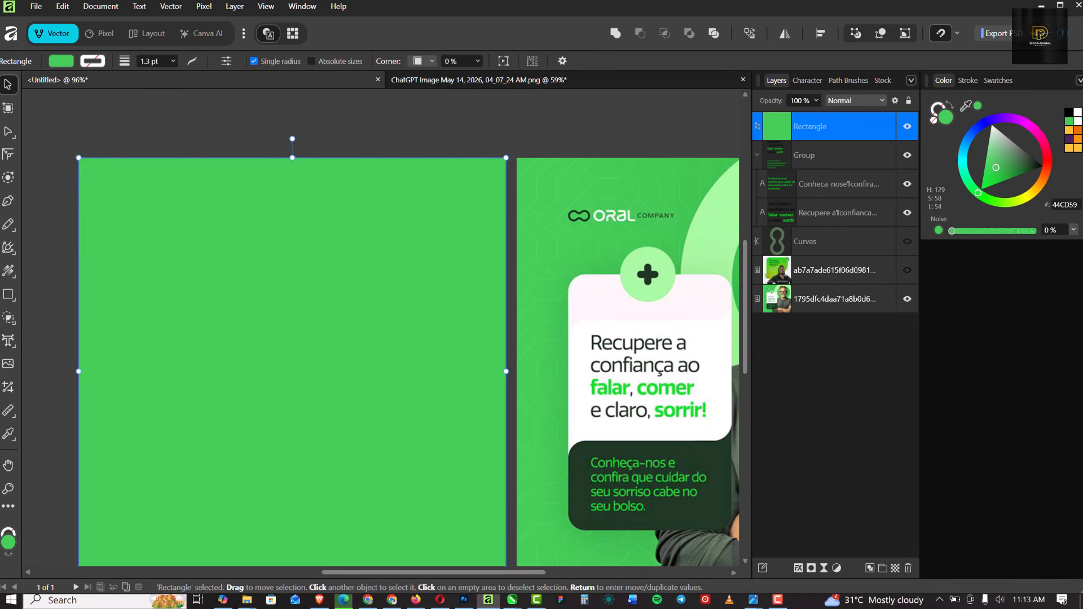
click(941, 111)
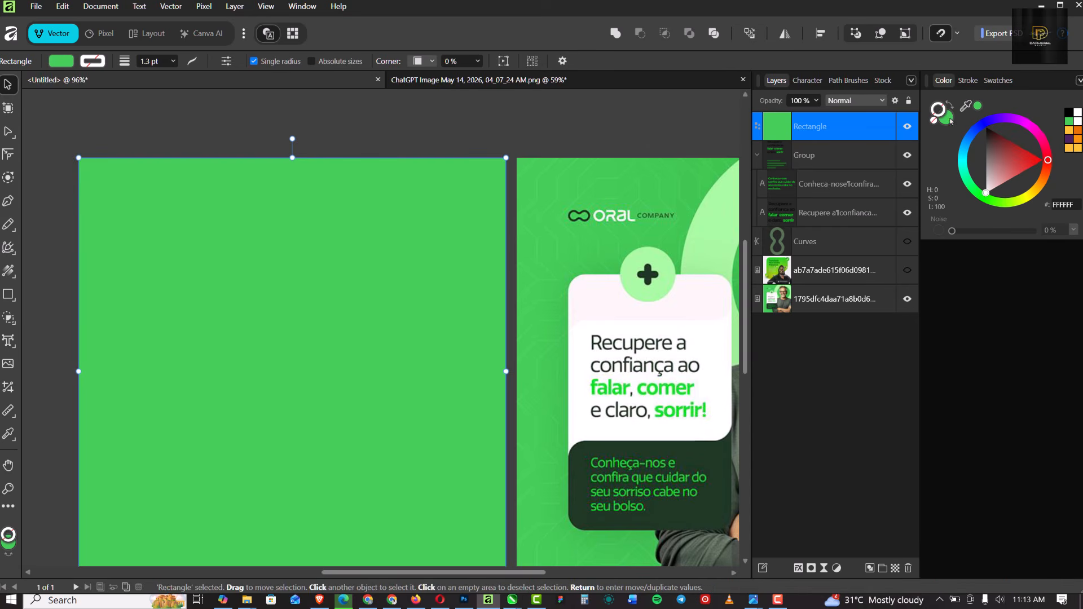
click(949, 118)
scroll(230, 243, down, 1)
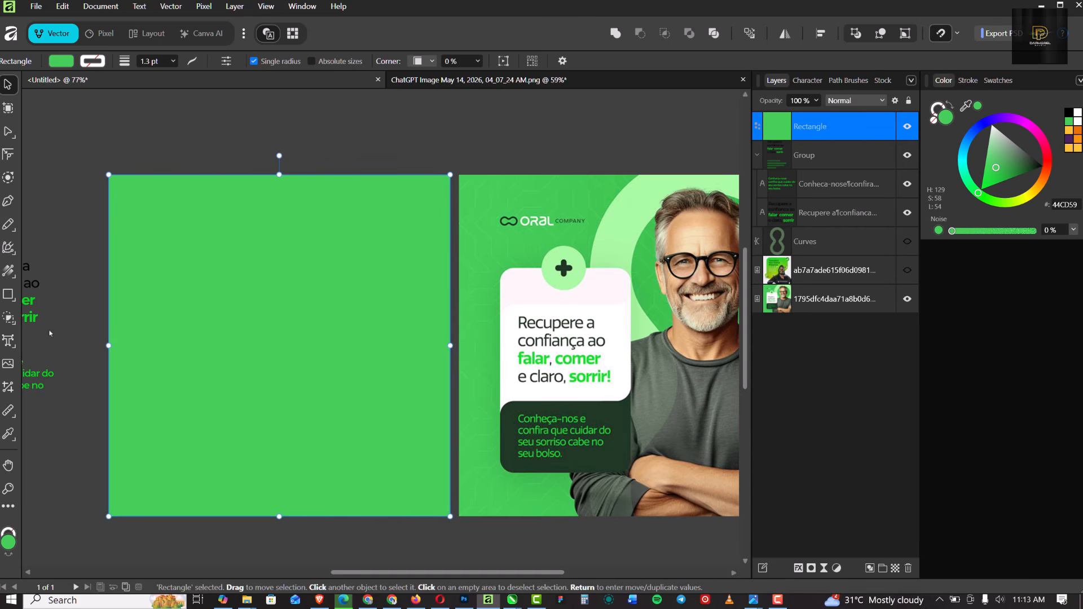
Draw an upright rectangle for the text card in the left half of the green canvas and fill it with white FFFFFF.
scroll(581, 310, up, 3)
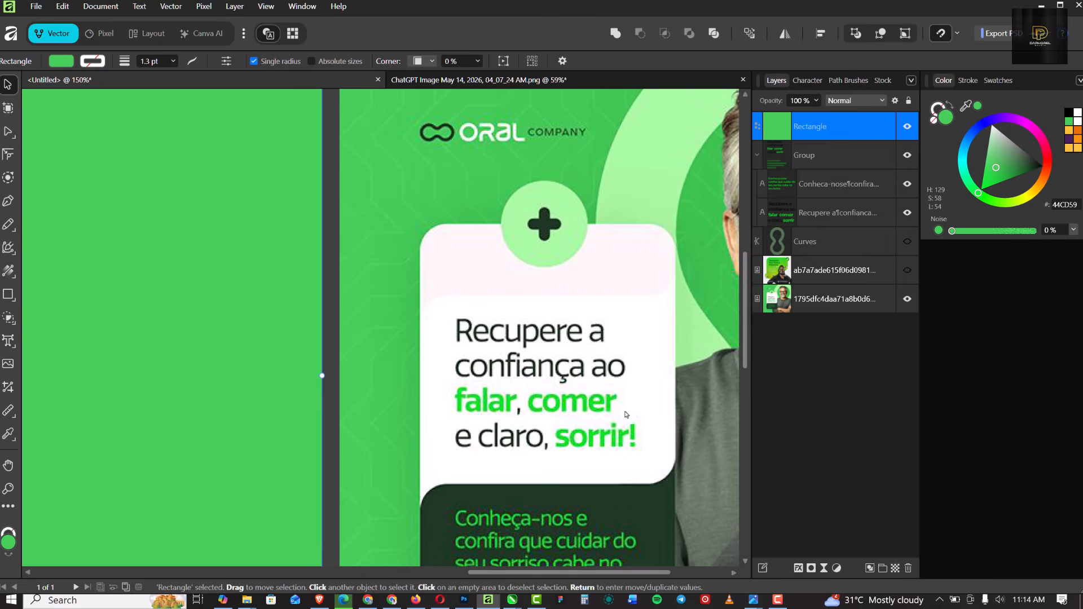
scroll(598, 310, down, 3)
scroll(598, 310, down, 2)
scroll(598, 310, up, 2)
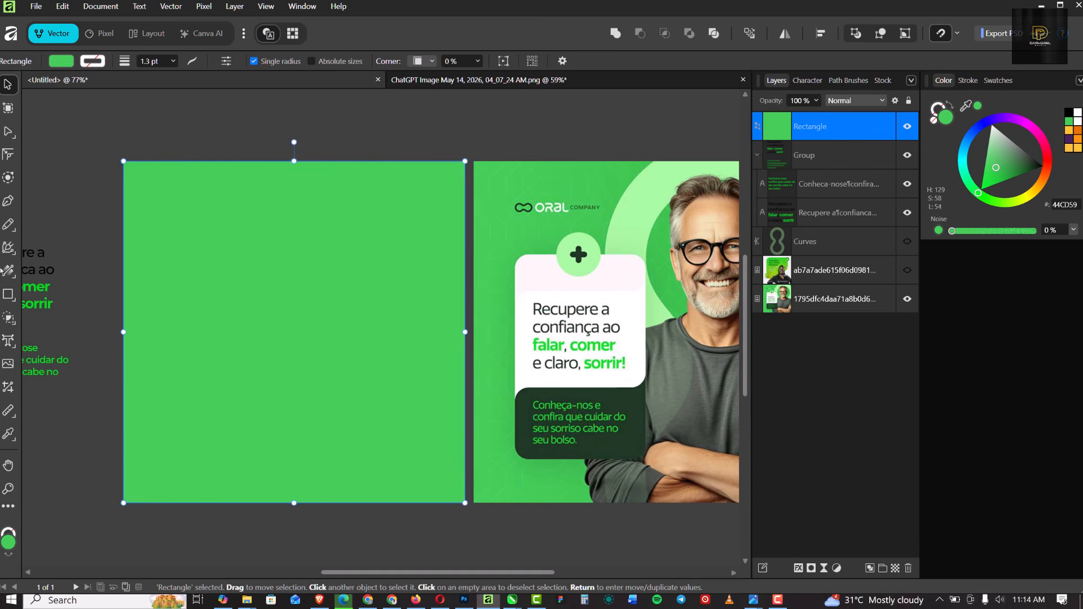
click(8, 293)
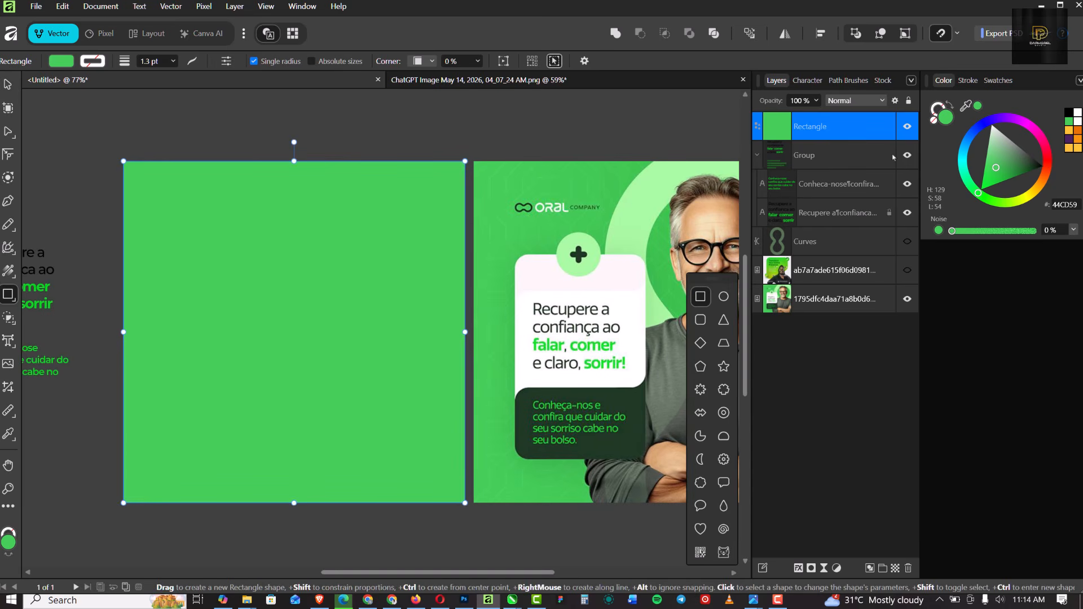
drag(165, 247, 293, 402)
scroll(194, 401, up, 3)
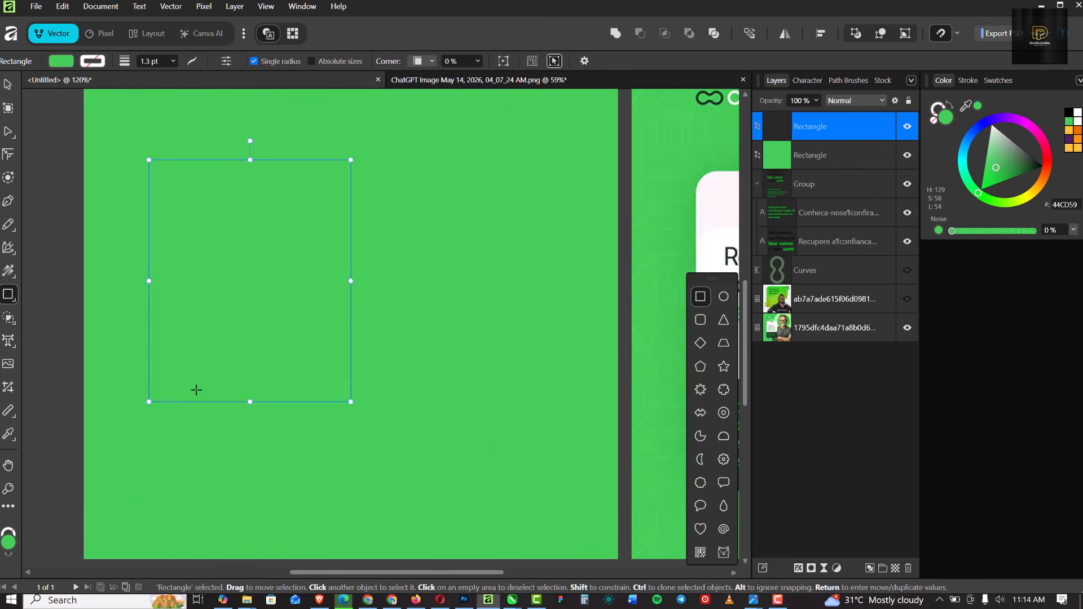
scroll(195, 386, down, 2)
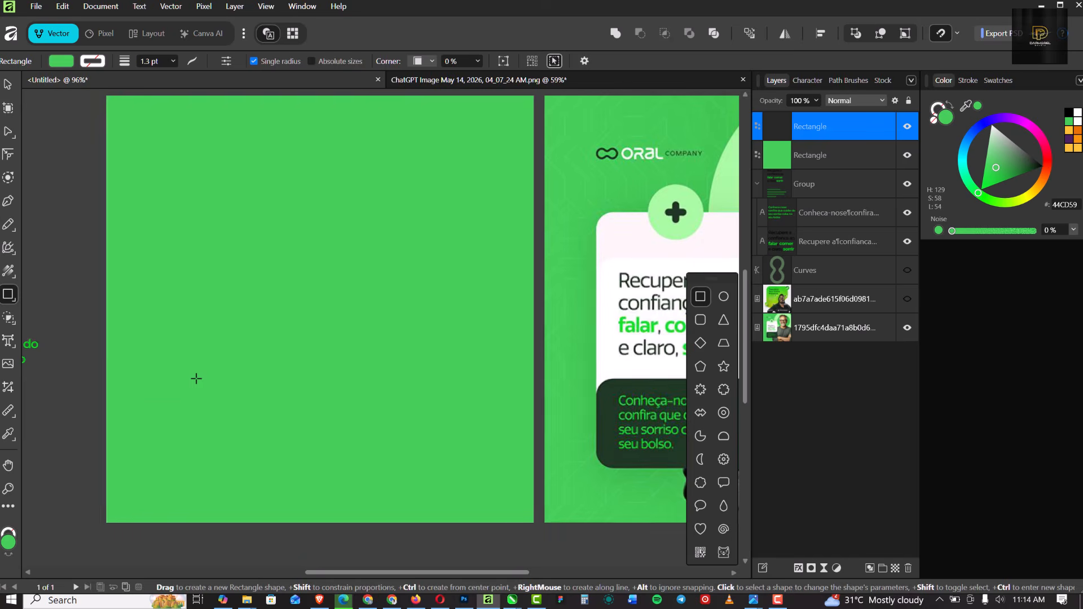
click(1077, 112)
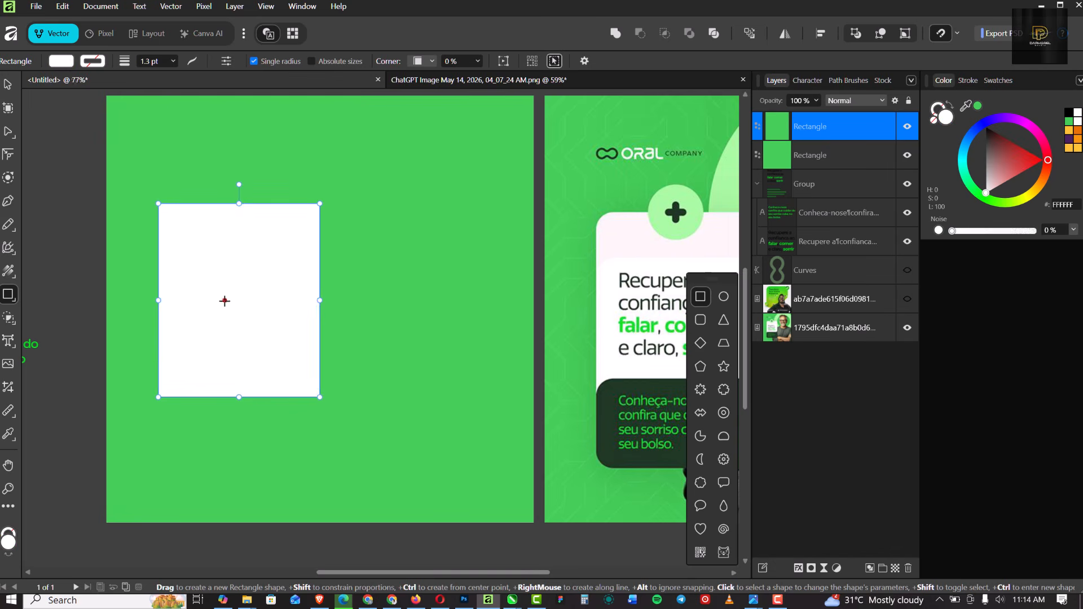
scroll(226, 302, down, 2)
Convert the white card rectangle to curves so its nodes can be edited.
click(8, 83)
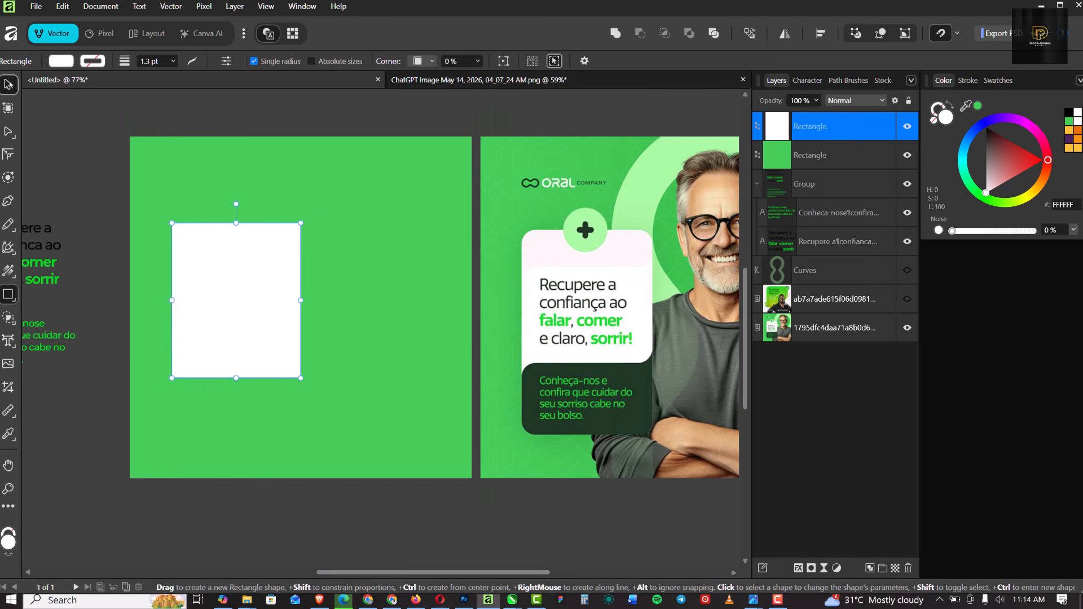
scroll(273, 274, up, 3)
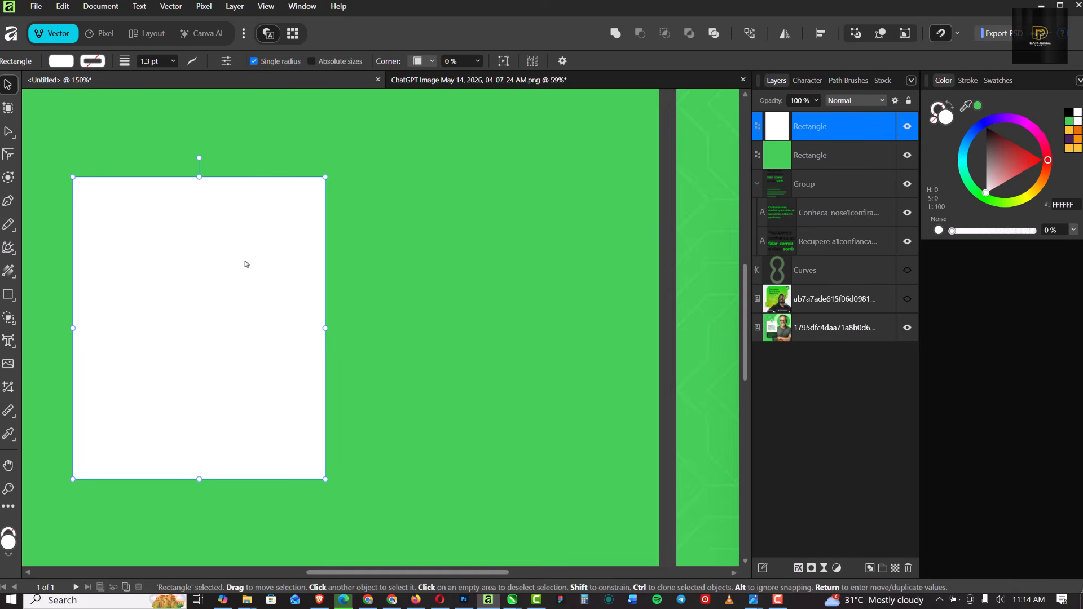
right_click(246, 264)
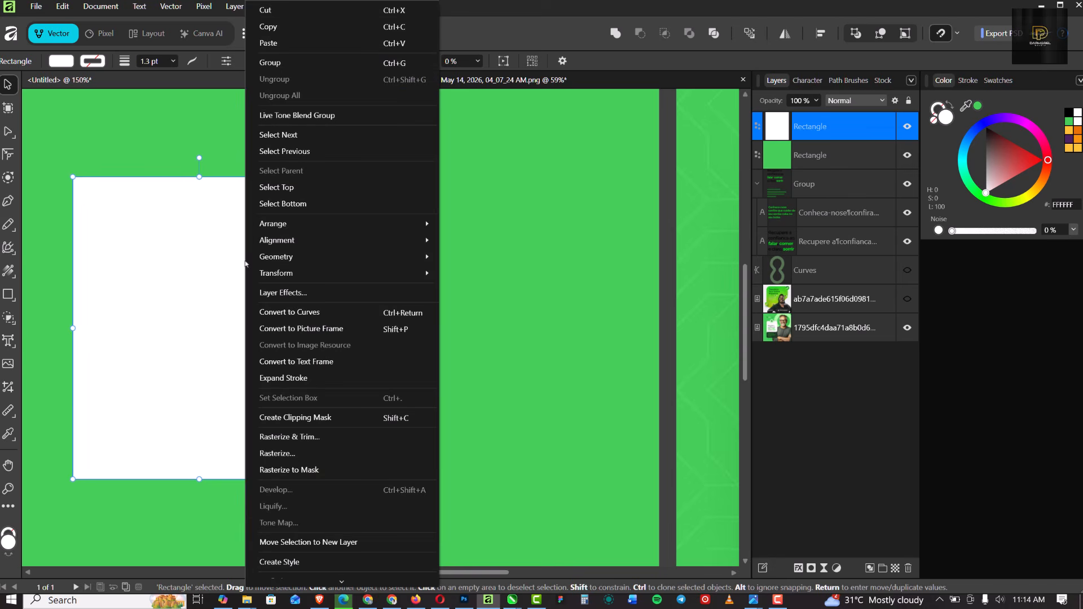
click(325, 319)
scroll(164, 441, down, 1)
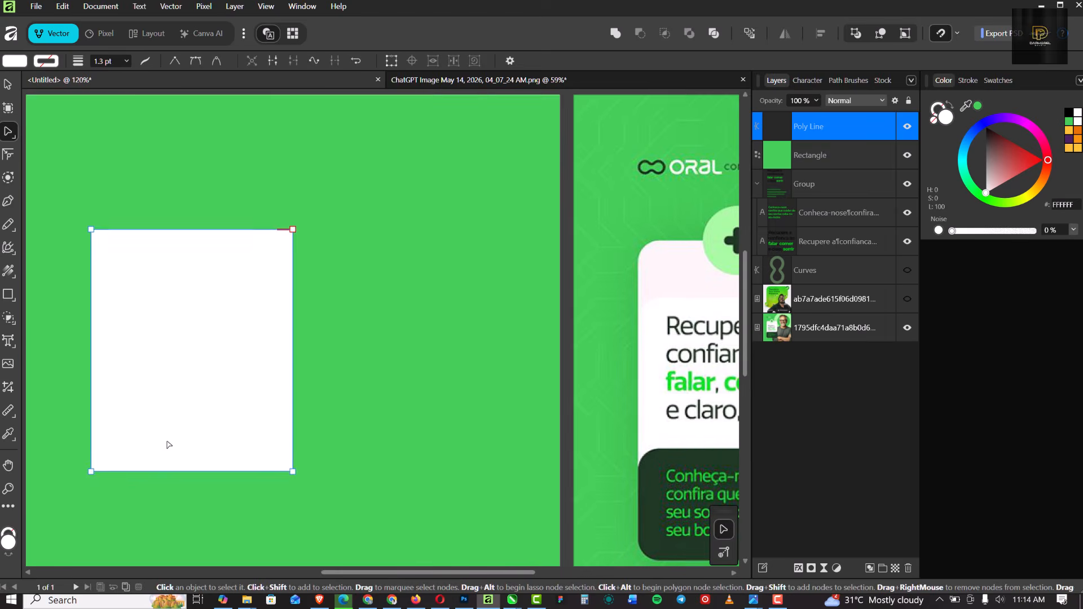
Add a node on the white card's bottom edge near its lower-left corner and make it a sharp node.
scroll(119, 476, up, 1)
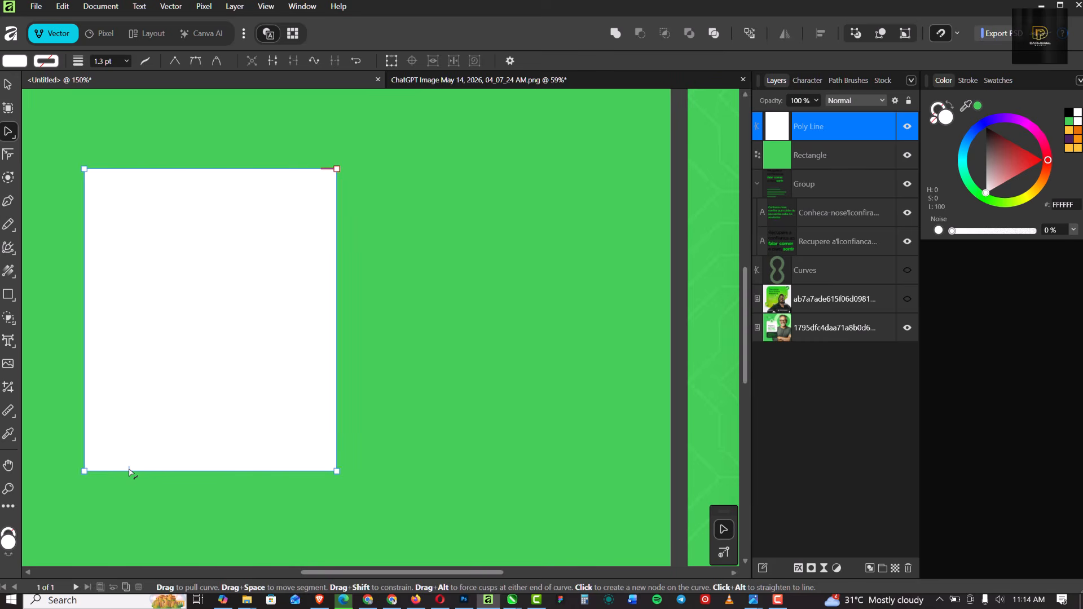
click(130, 471)
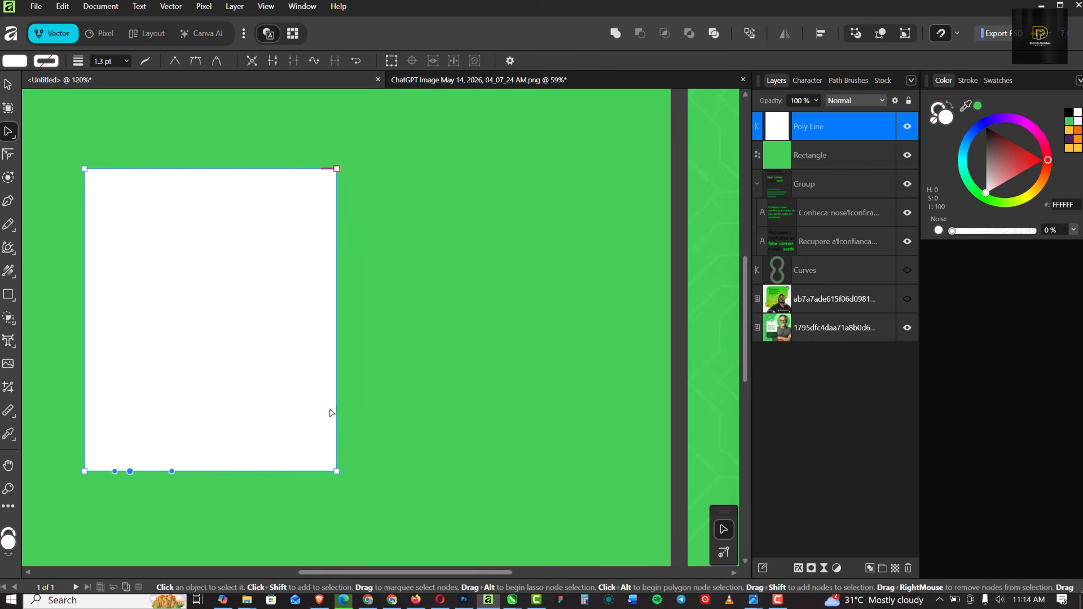
scroll(332, 415, down, 4)
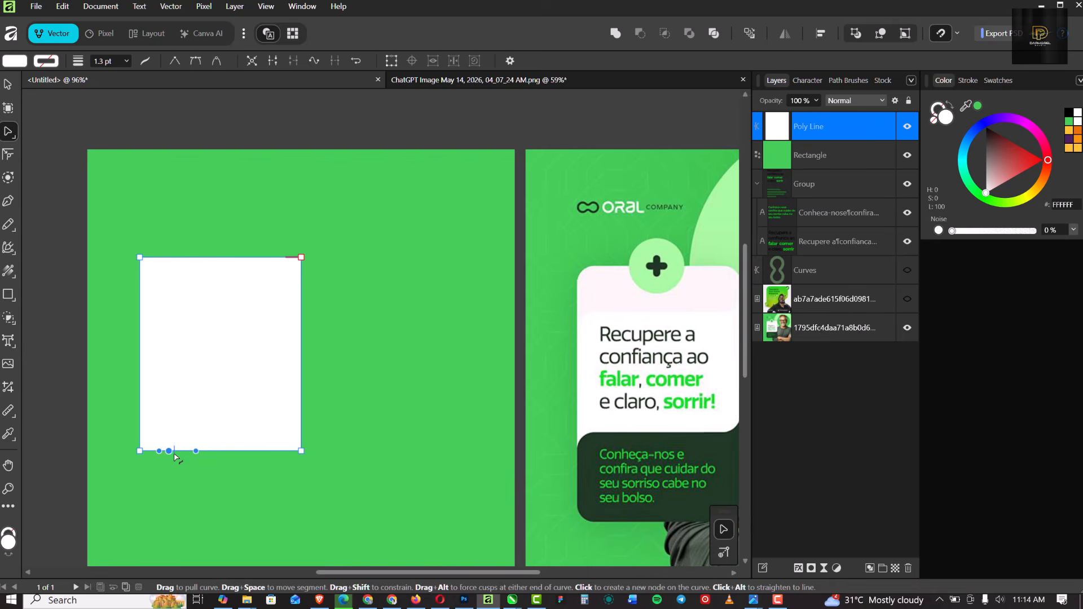
scroll(175, 456, up, 2)
scroll(205, 448, down, 2)
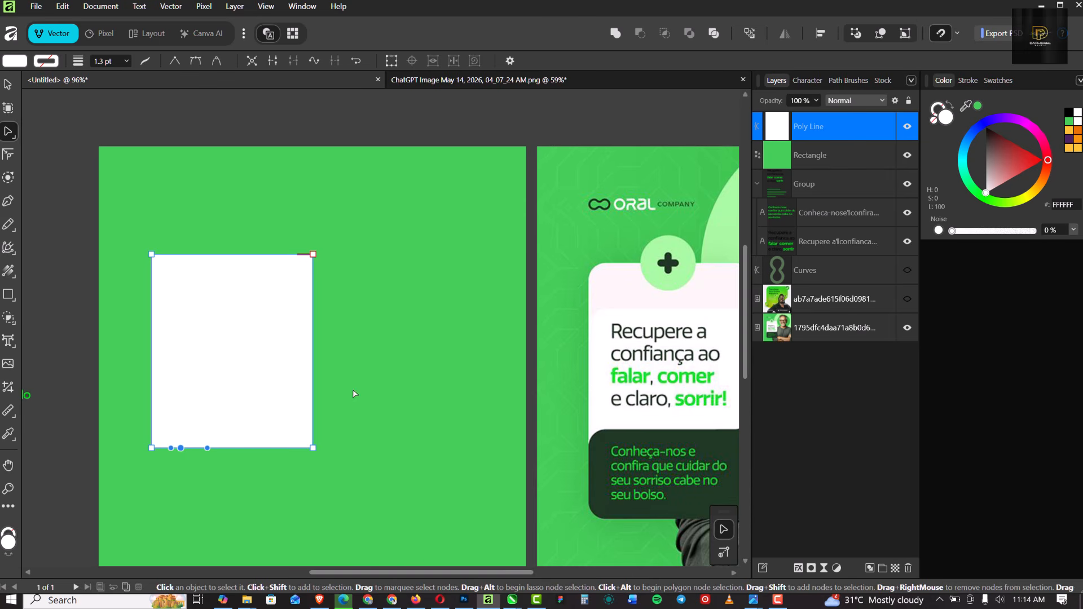
drag(354, 393, 129, 498)
drag(345, 231, 131, 302)
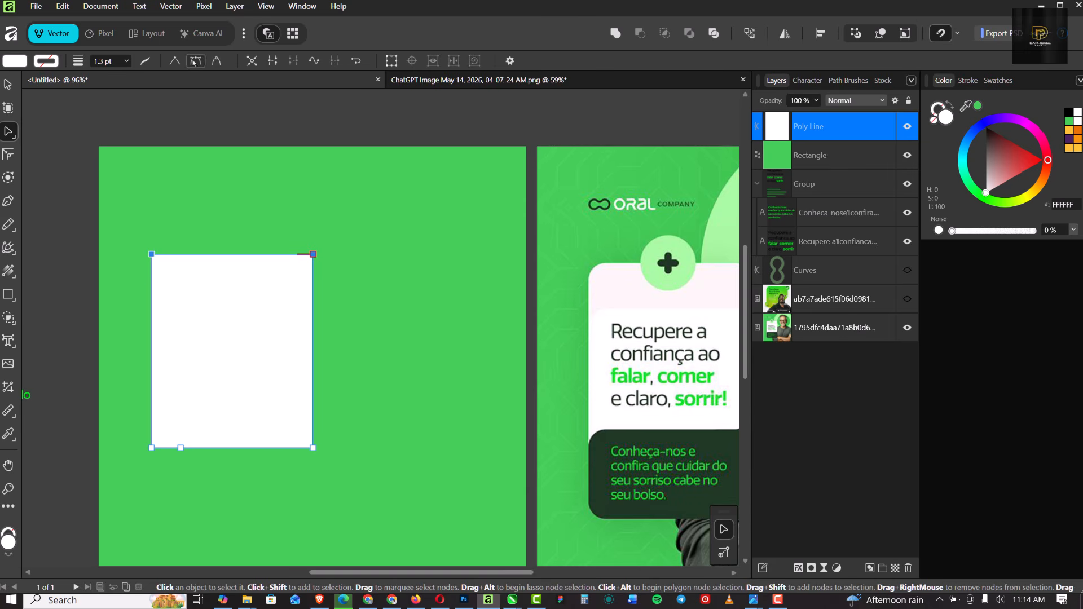
click(214, 451)
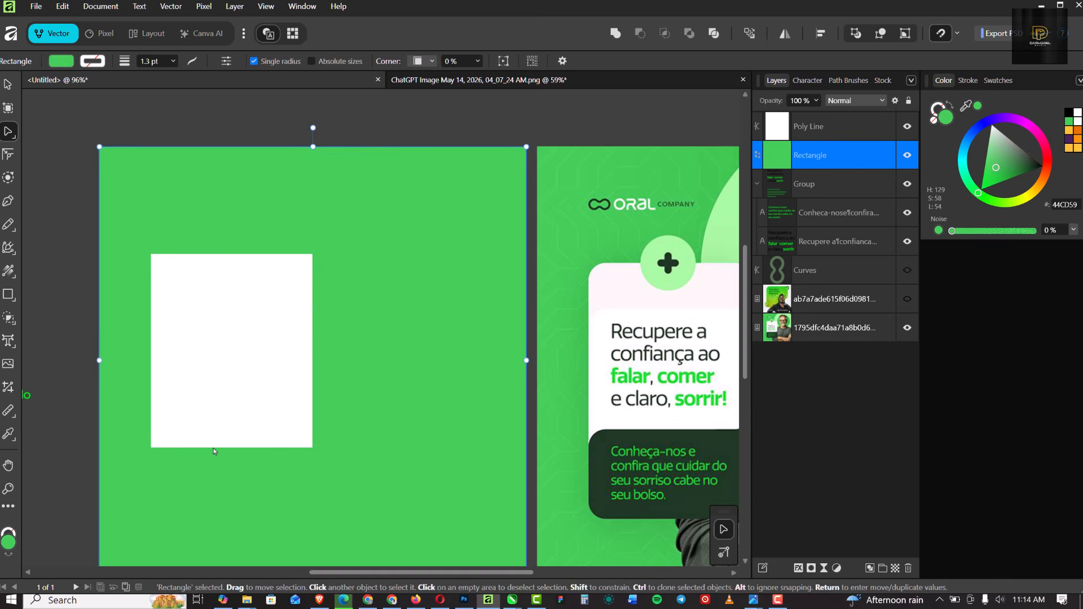
click(209, 440)
Raise the added node and the lower-right corner node together, leaving a pointed tail at the white card's lower-left corner.
scroll(225, 448, up, 1)
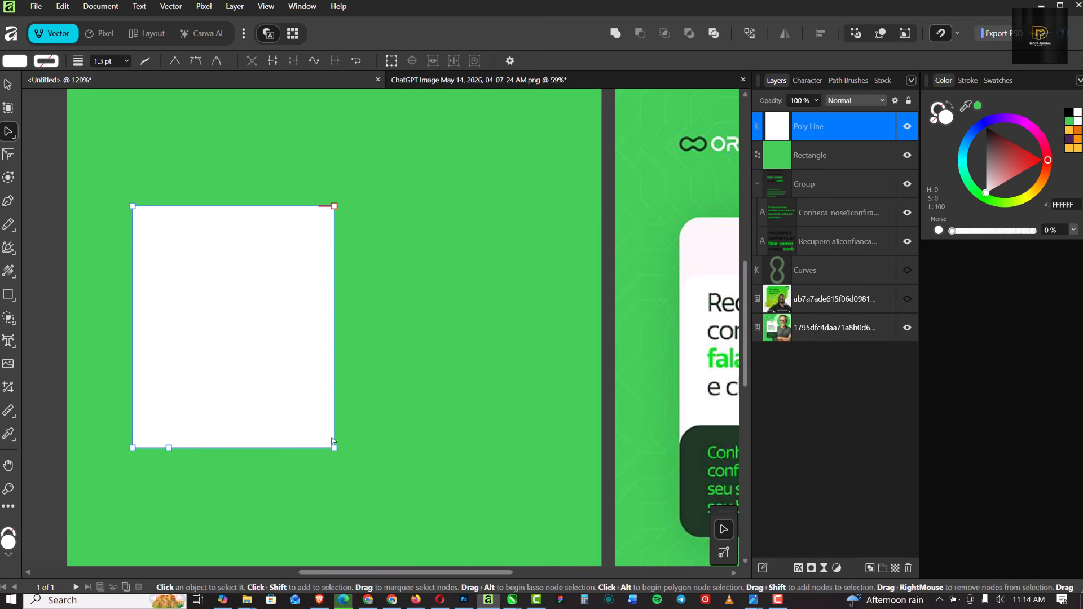
drag(362, 430, 150, 495)
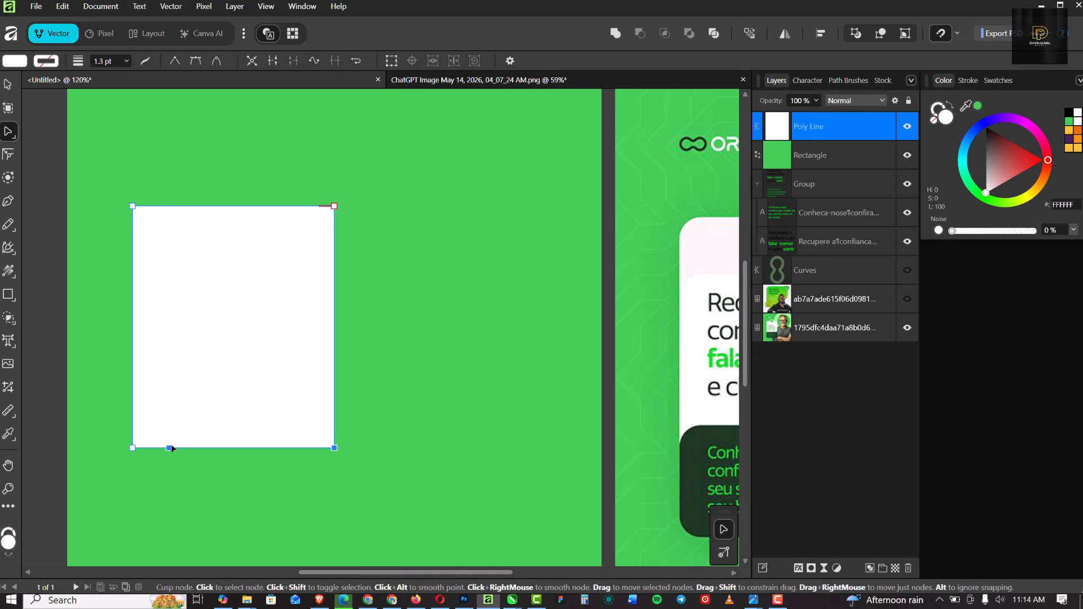
drag(170, 448, 172, 404)
key(Up)
key(Up)
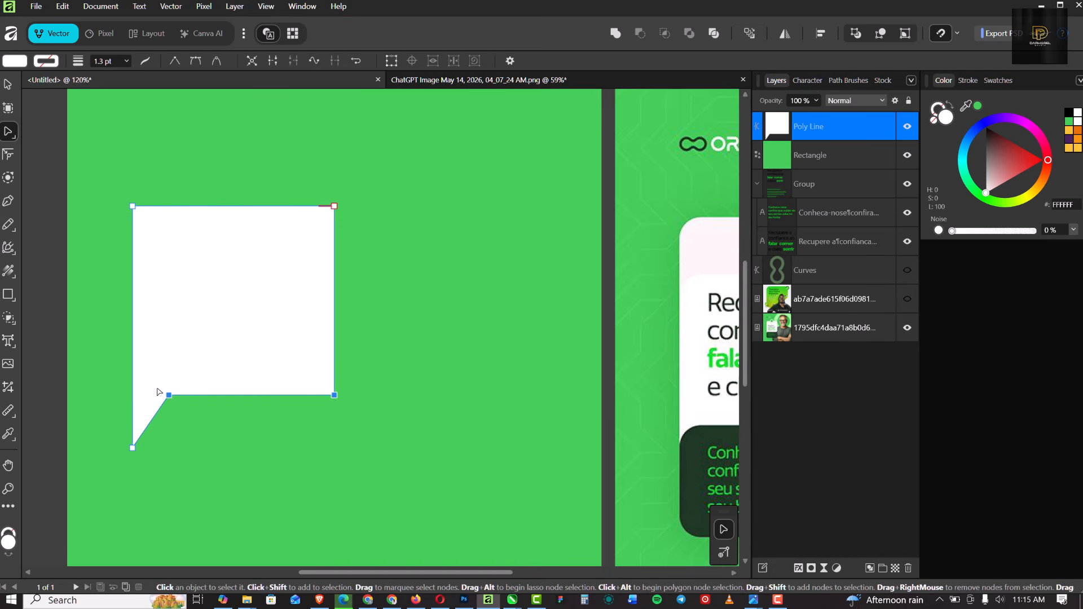
scroll(220, 388, down, 1)
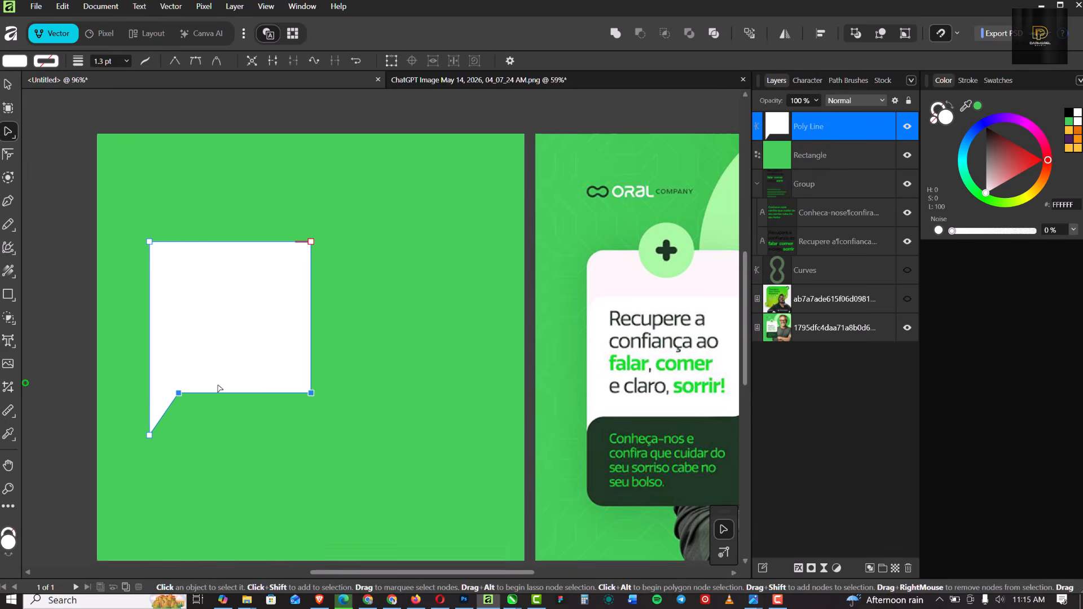
click(236, 442)
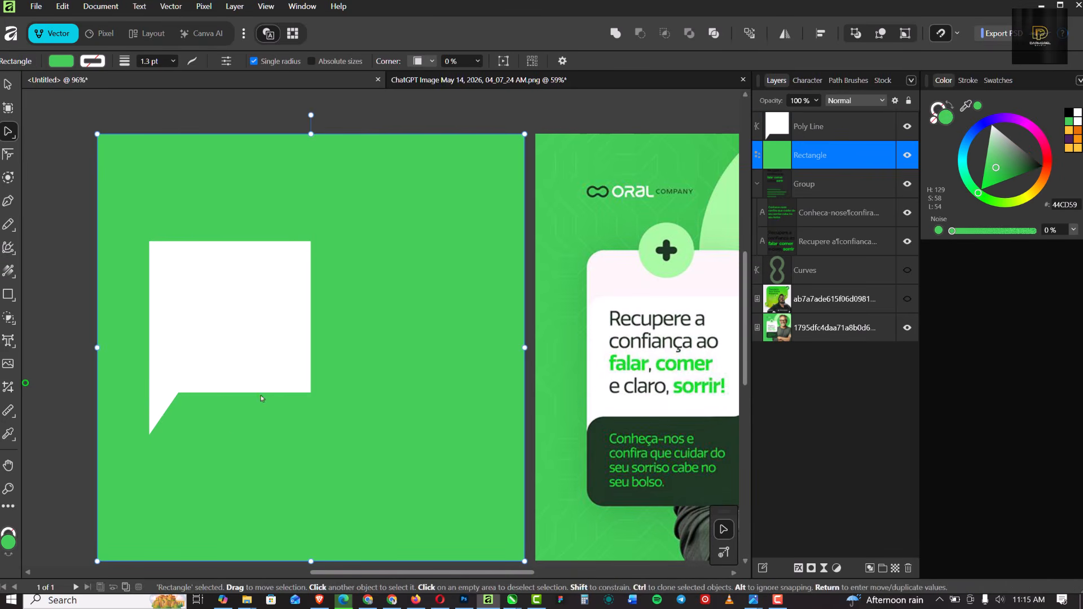
Round the white card's two top corners with the Corner tool to a radius of about 0.199 in.
click(249, 275)
scroll(261, 258, down, 2)
scroll(271, 260, up, 1)
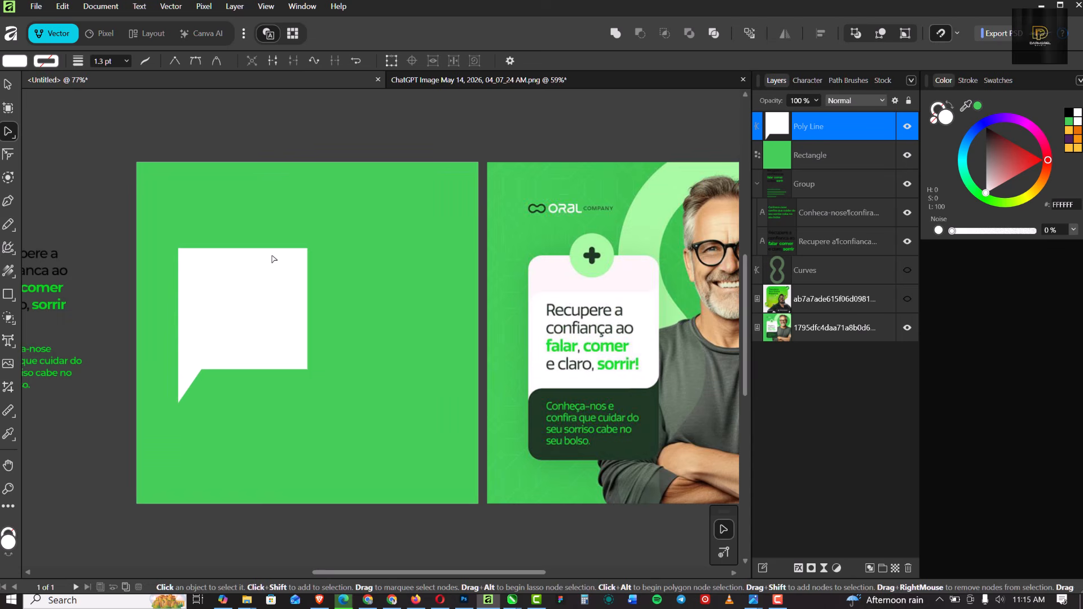
drag(157, 227, 338, 278)
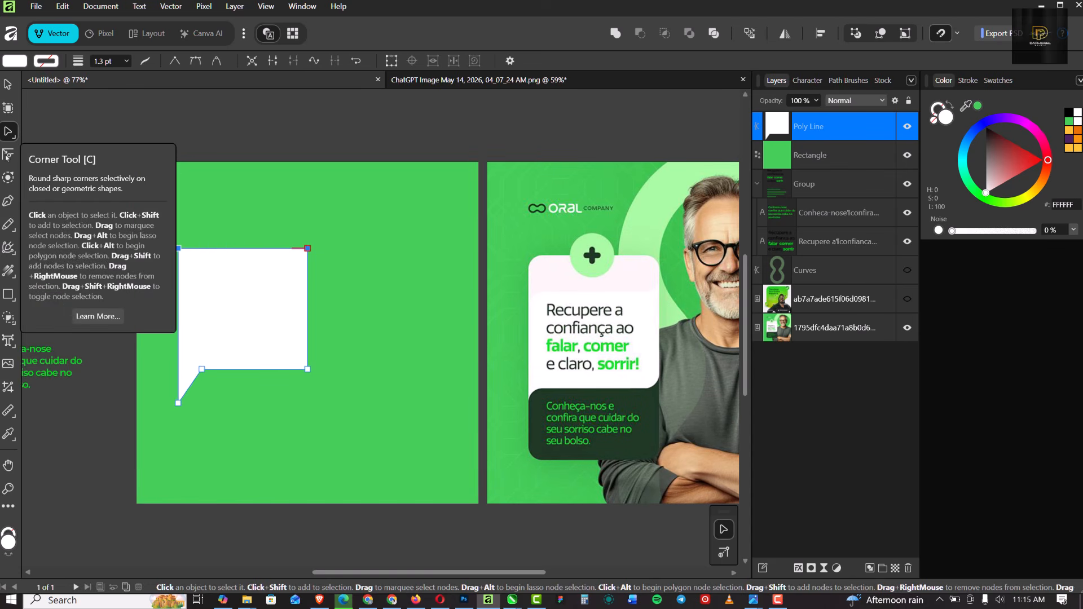
click(9, 155)
scroll(199, 254, up, 2)
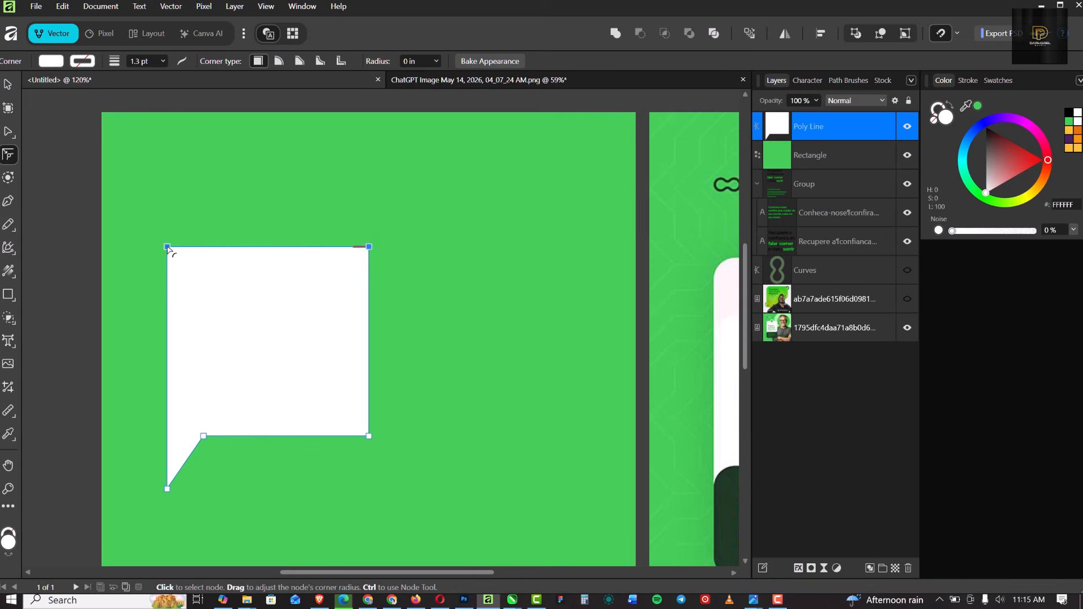
drag(169, 251, 205, 255)
scroll(220, 264, down, 1)
scroll(182, 270, up, 2)
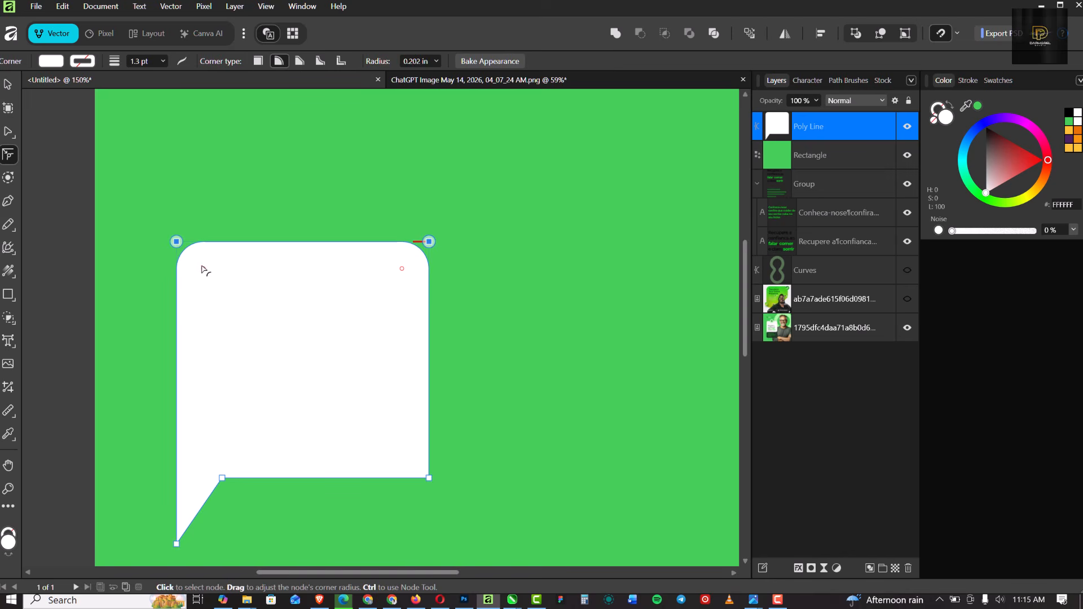
mouse_move(202, 269)
mouse_down()
mouse_move(196, 261)
mouse_move(210, 270)
mouse_up()
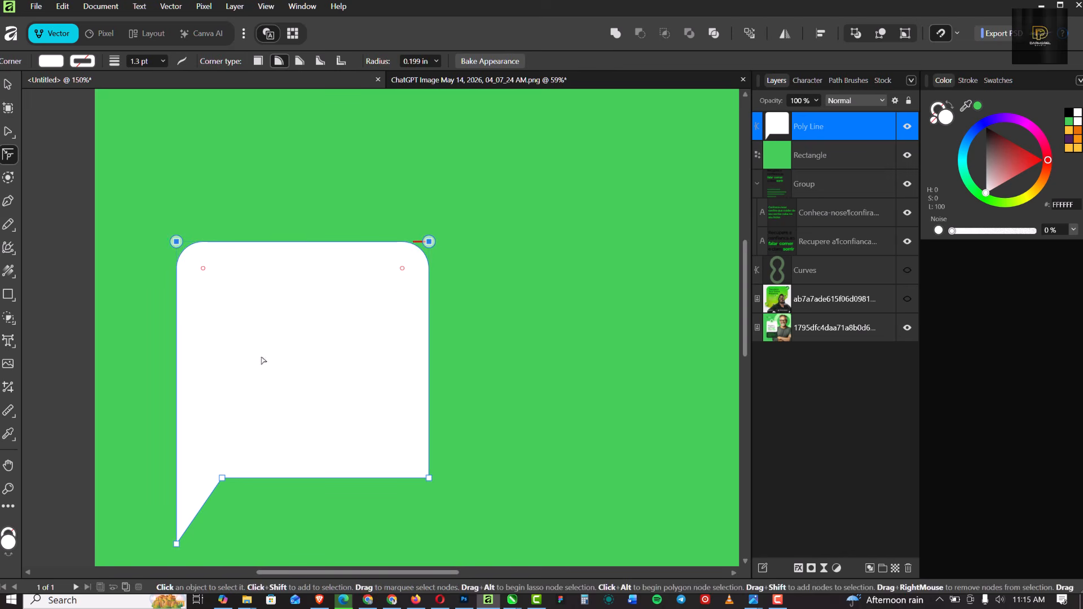
Increase the radius of the white card's two top corners to about 0.247 in.
scroll(282, 244, down, 3)
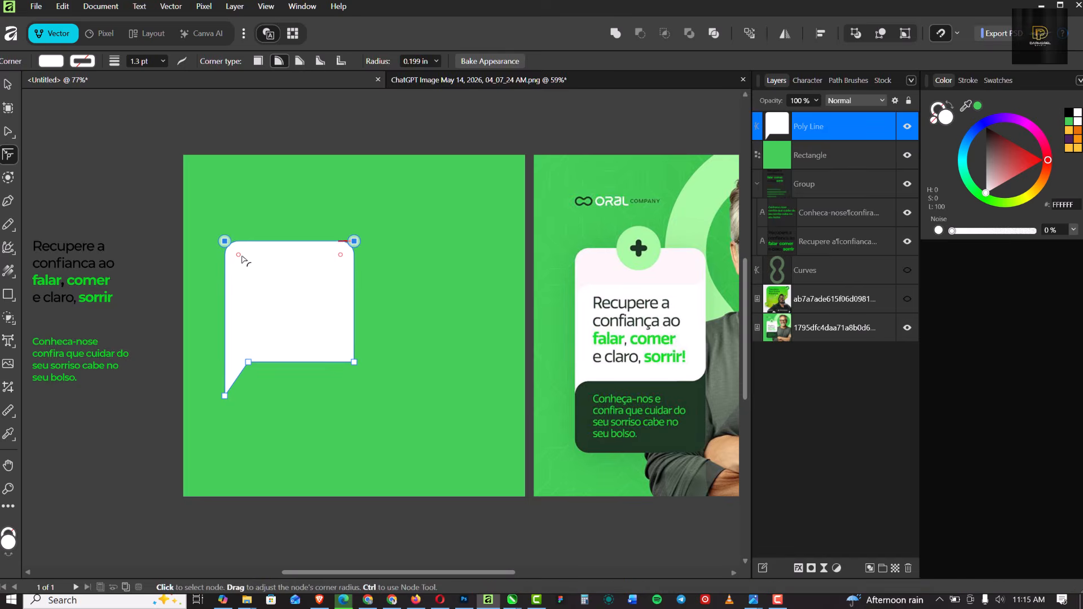
scroll(238, 252, up, 3)
drag(239, 259, 264, 310)
scroll(450, 445, down, 2)
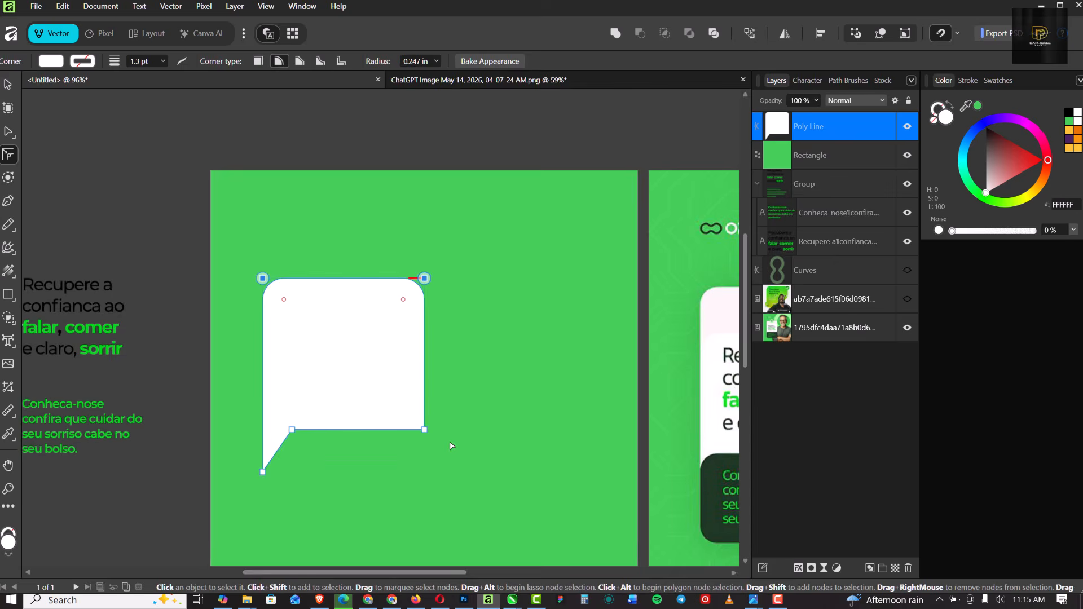
Round the white card's lower-right corner with the Corner tool to a radius of about 0.189 in.
scroll(394, 422, down, 3)
scroll(449, 452, up, 4)
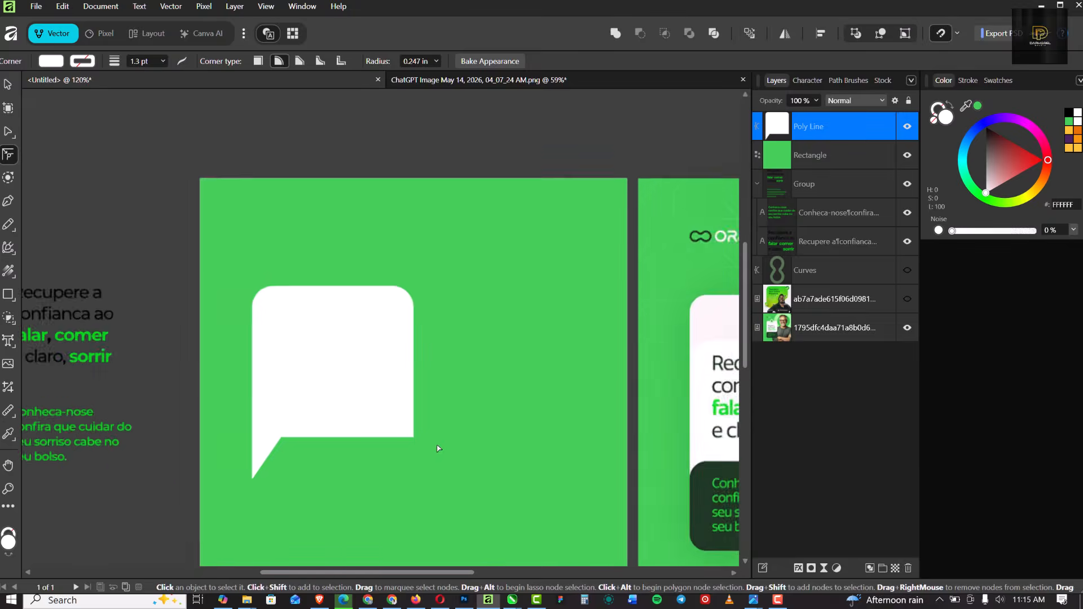
scroll(387, 431, down, 2)
scroll(385, 438, up, 6)
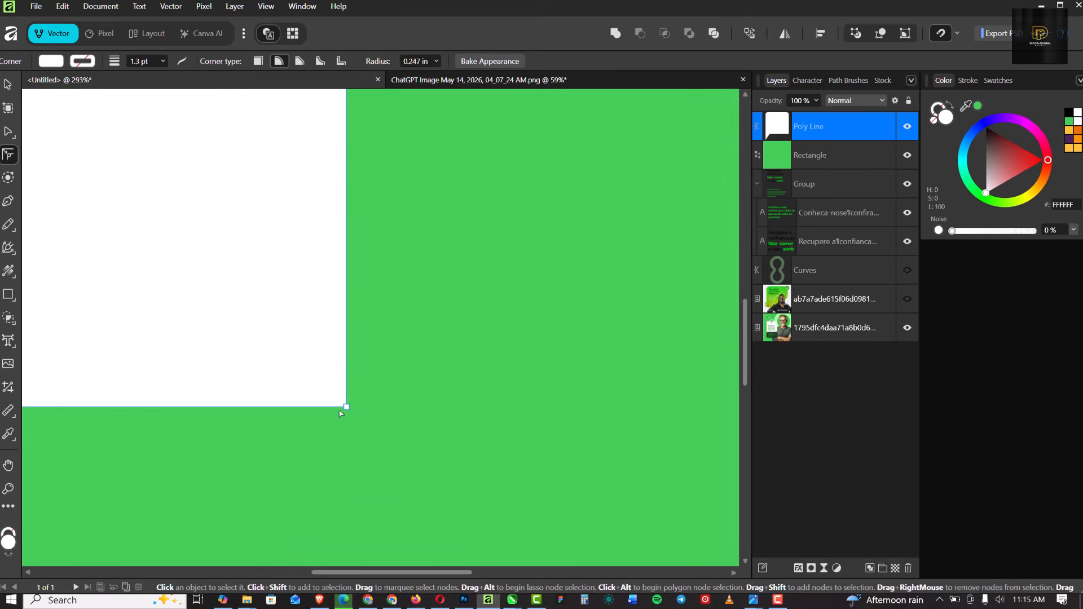
drag(332, 402, 402, 380)
scroll(405, 395, down, 5)
scroll(370, 399, up, 4)
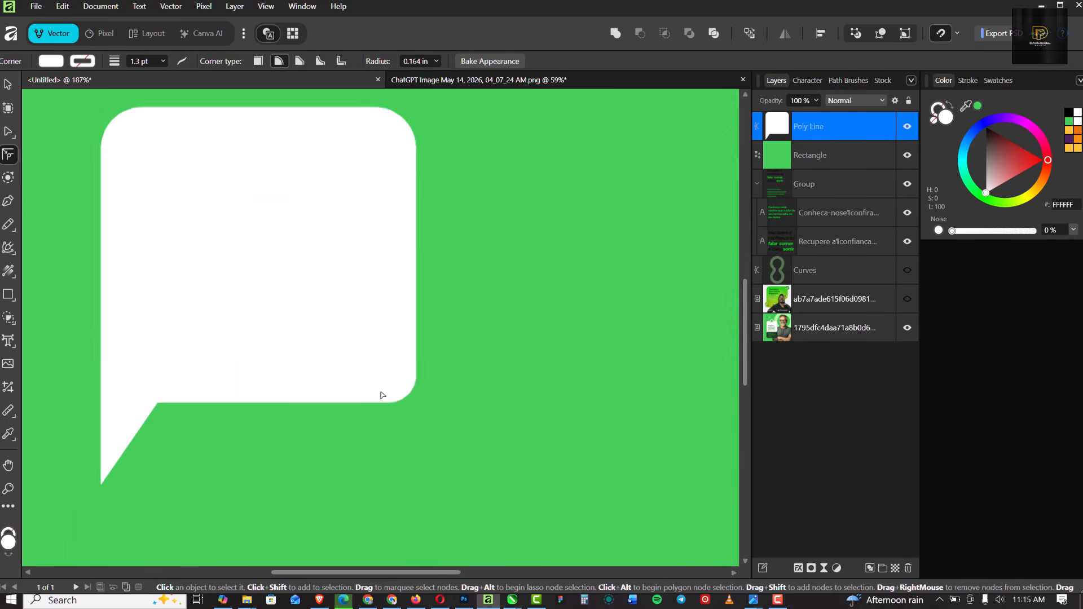
drag(389, 376, 384, 372)
scroll(282, 370, down, 4)
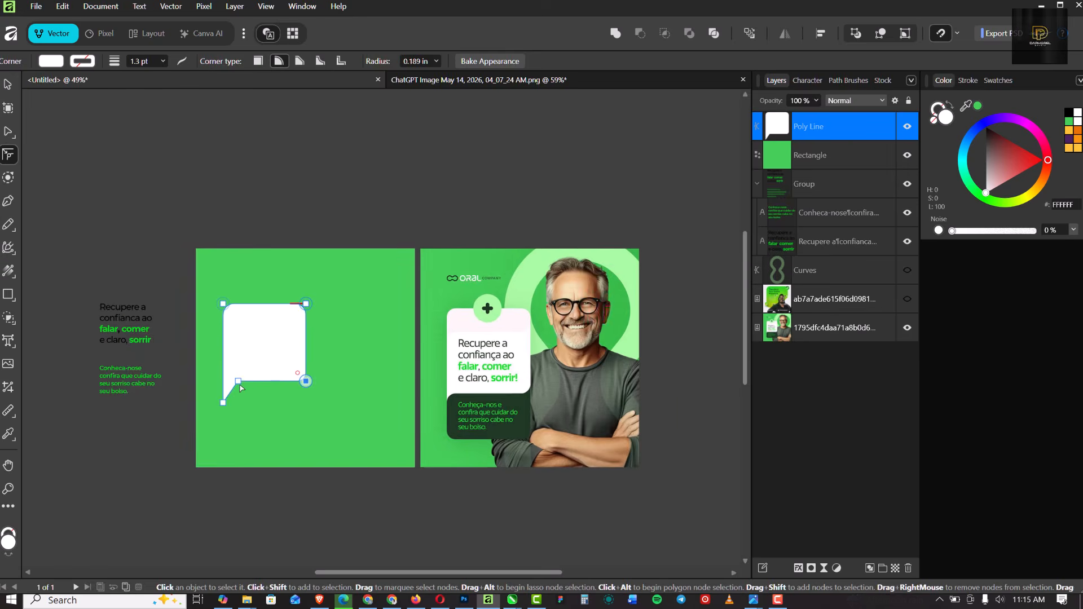
Round the inner corner where the white card's bottom edge meets its tail to a radius of about 0.621 in.
scroll(248, 377, up, 2)
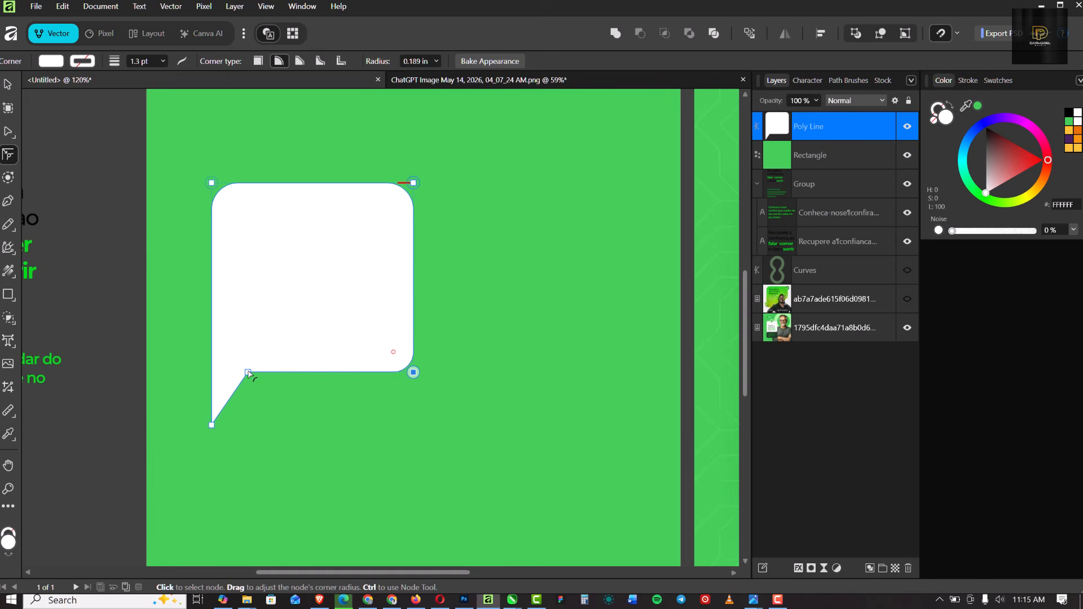
click(248, 373)
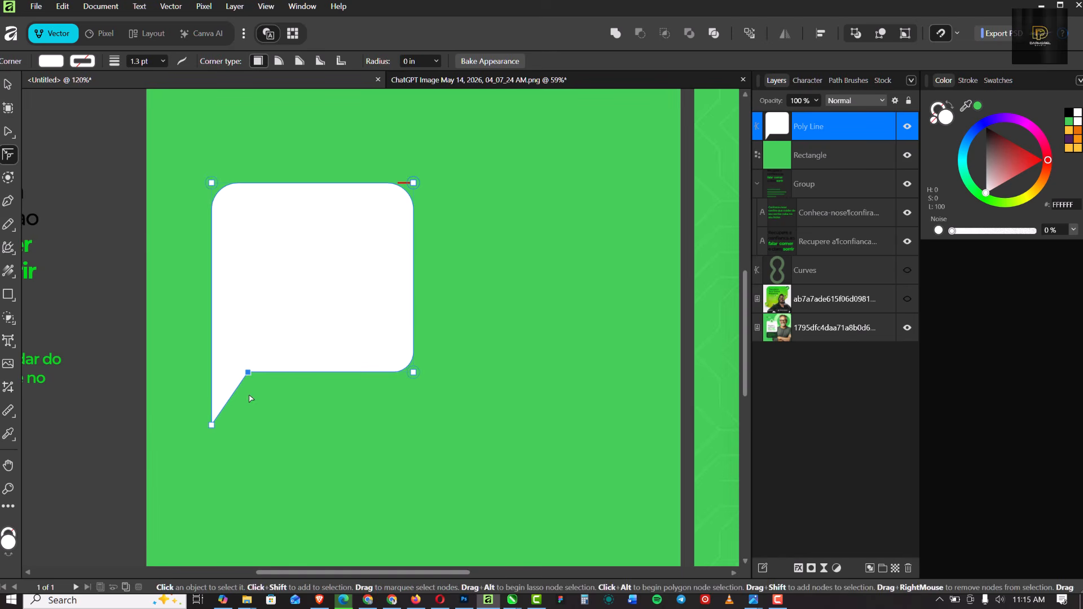
drag(248, 373, 300, 435)
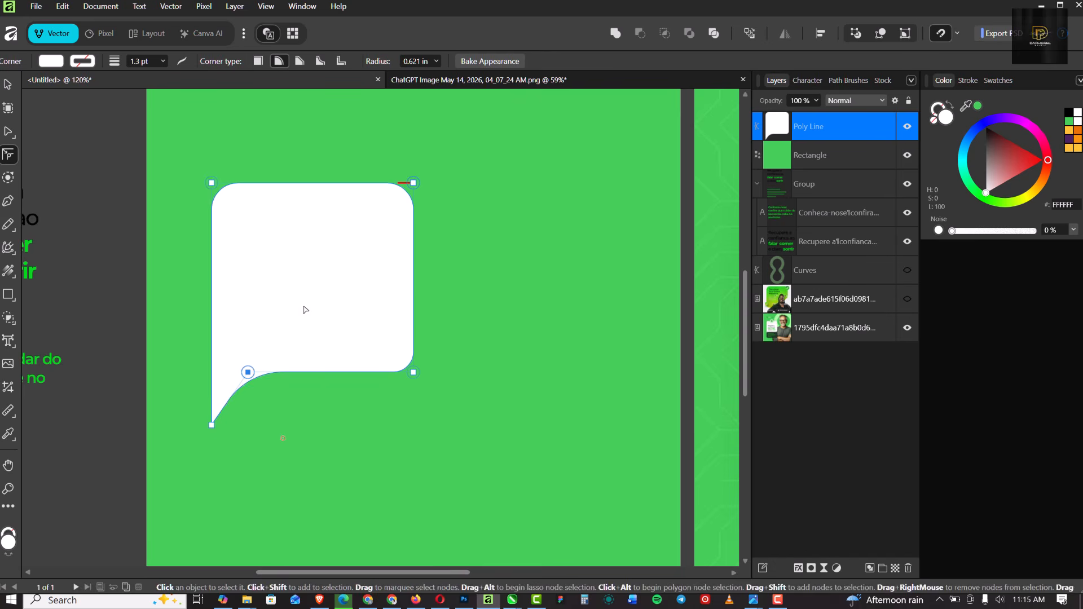
scroll(303, 307, down, 3)
scroll(293, 299, up, 3)
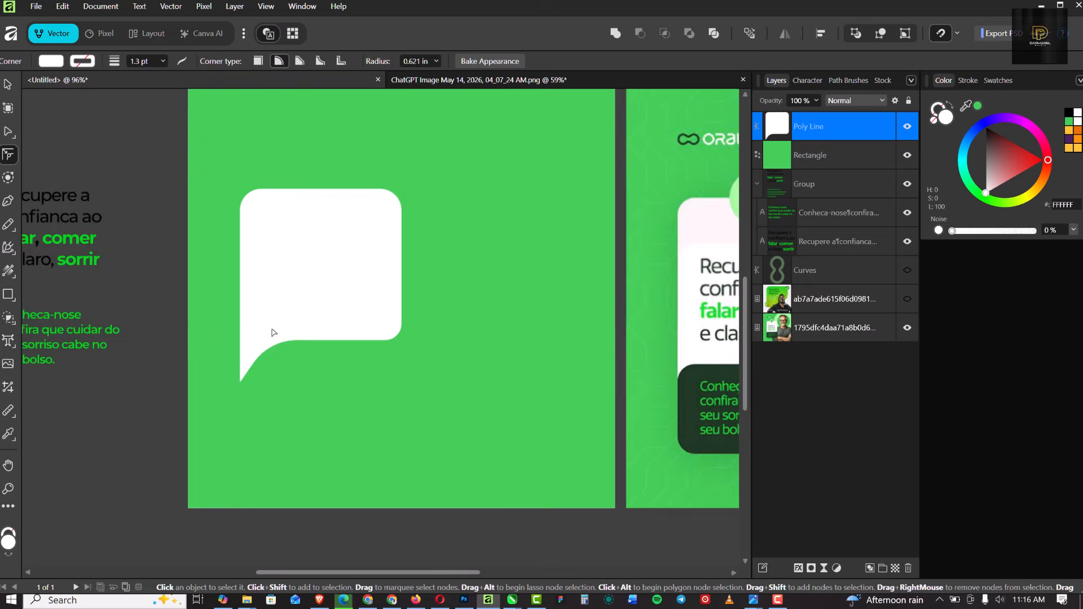
scroll(295, 267, up, 2)
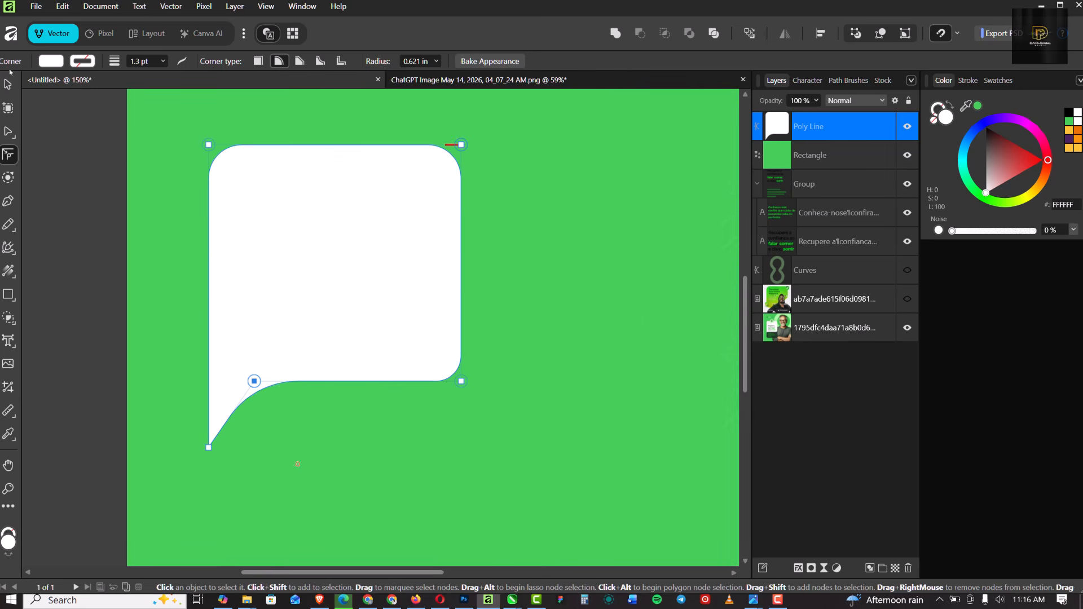
Select the finished white card with the Move tool and shift it slightly upward on the green canvas.
click(9, 89)
click(511, 222)
scroll(299, 284, down, 4)
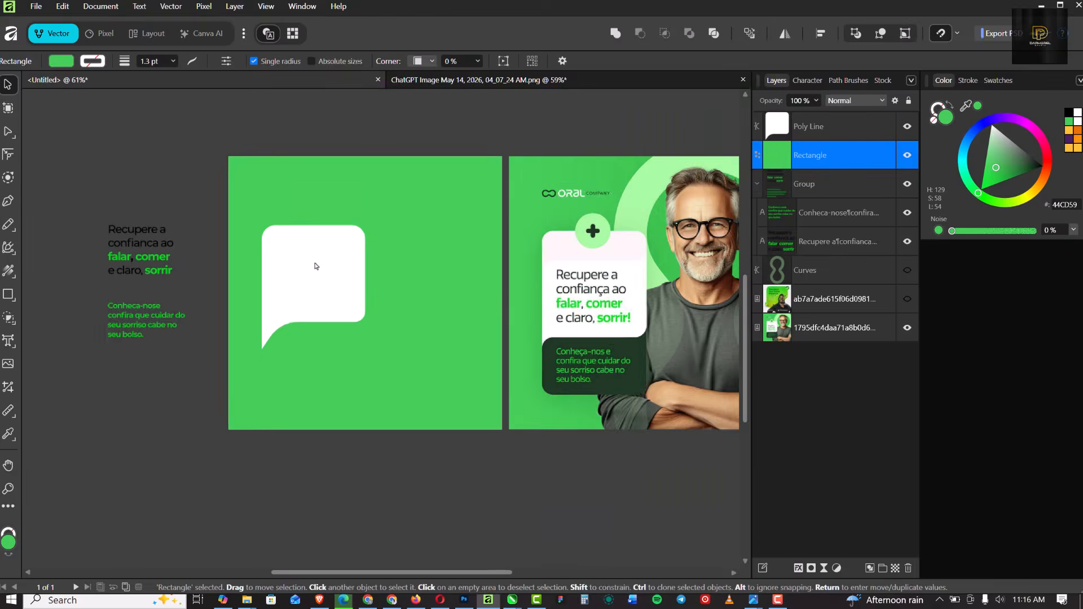
scroll(317, 266, up, 1)
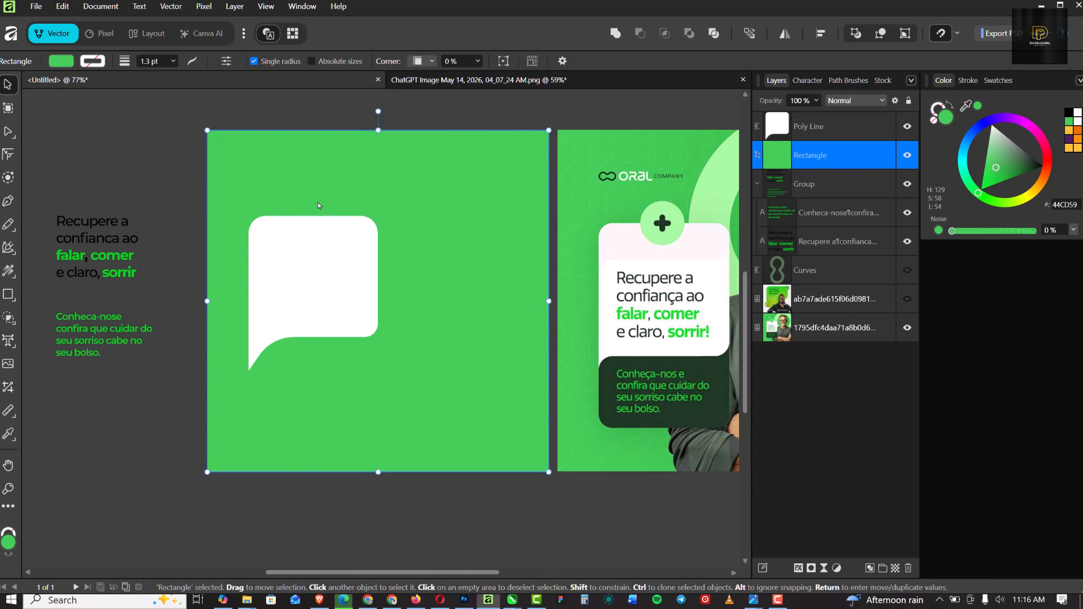
click(319, 243)
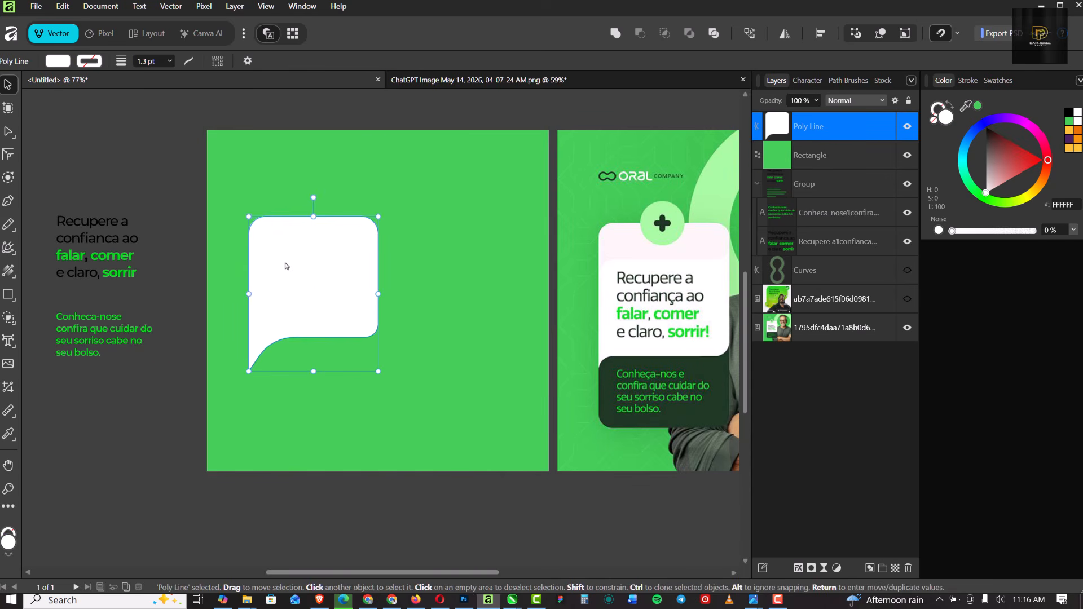
mouse_move(286, 265)
mouse_down()
mouse_move(284, 248)
mouse_move(285, 263)
mouse_up()
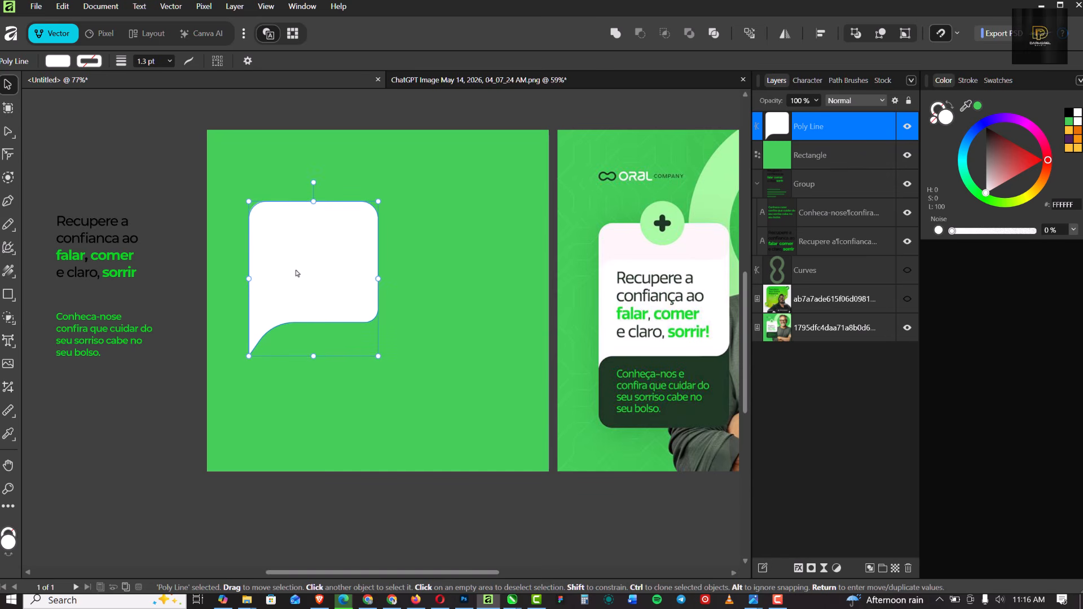
Duplicate the white card downward and flip the copy both vertically and horizontally.
key(ctrl+j)
drag(322, 292, 337, 364)
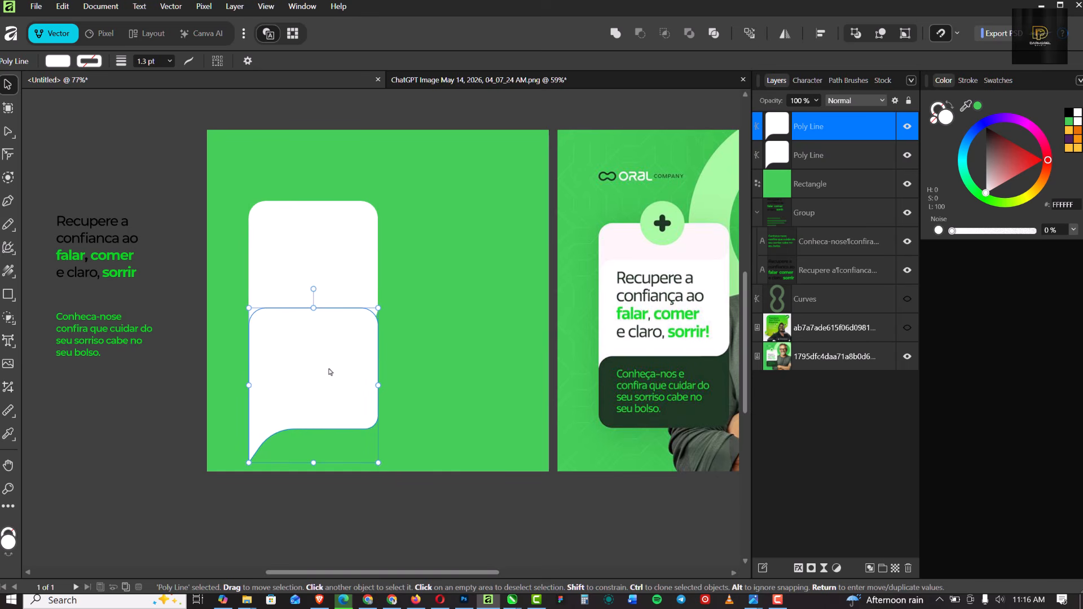
click(782, 35)
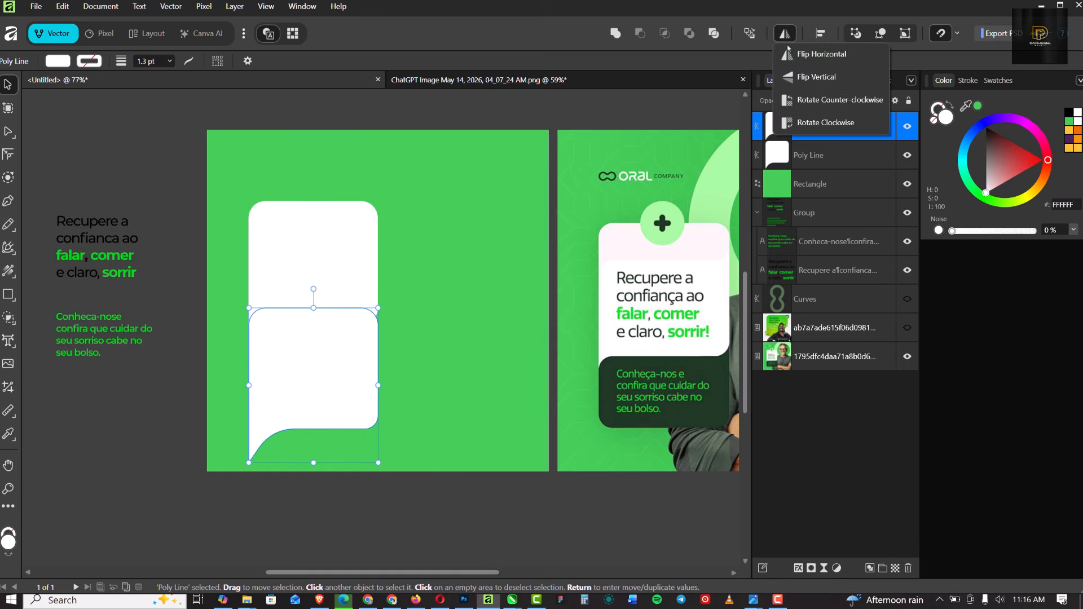
click(807, 77)
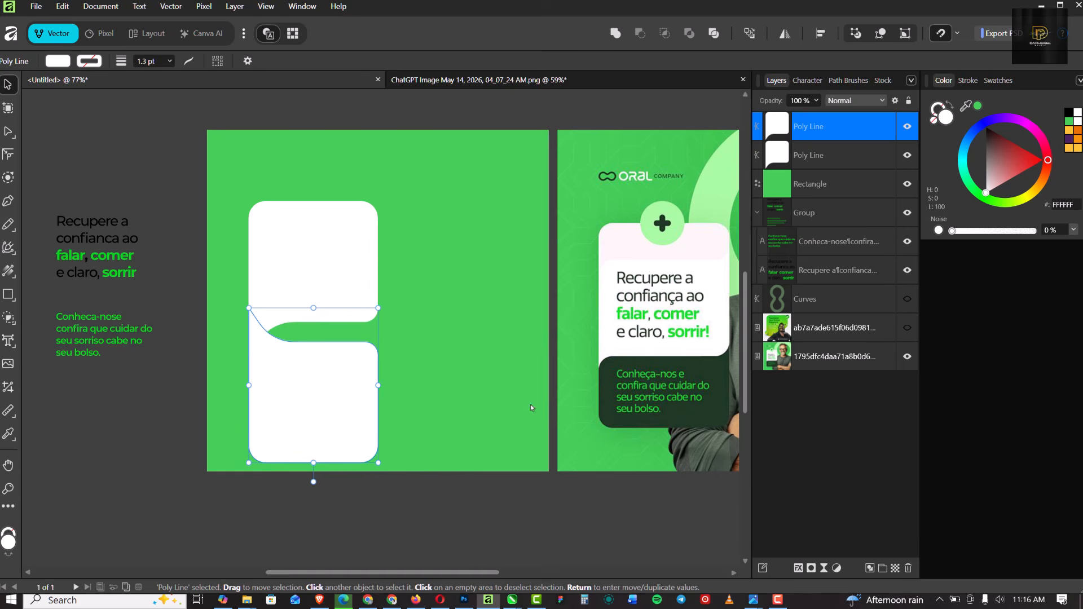
click(787, 35)
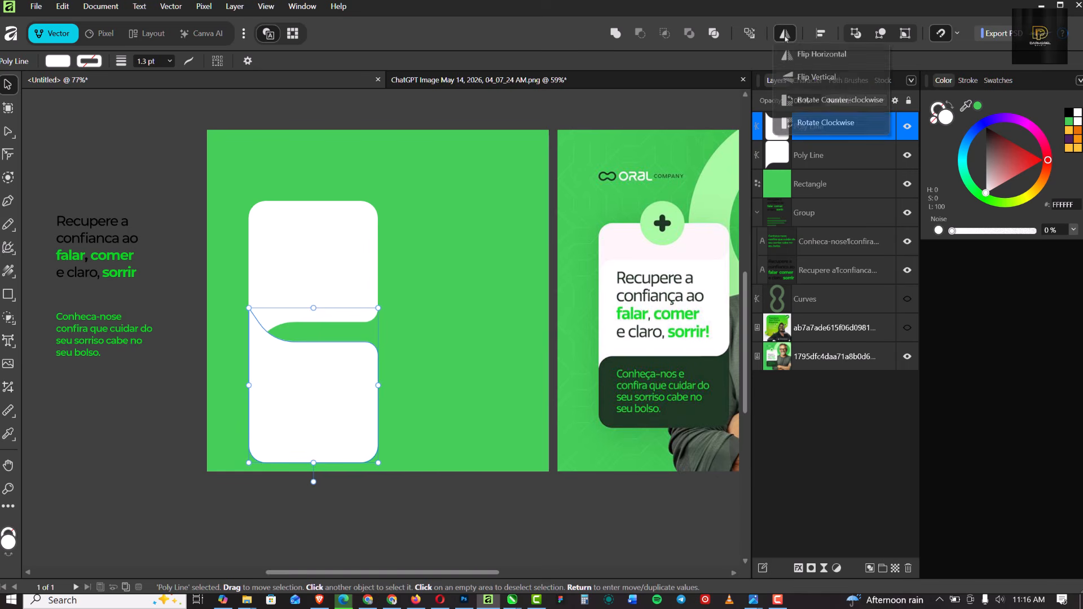
click(806, 56)
Move the flipped copy up to overlap the white card and fill it with the reference card's dark green, 1F3825.
drag(354, 402, 356, 378)
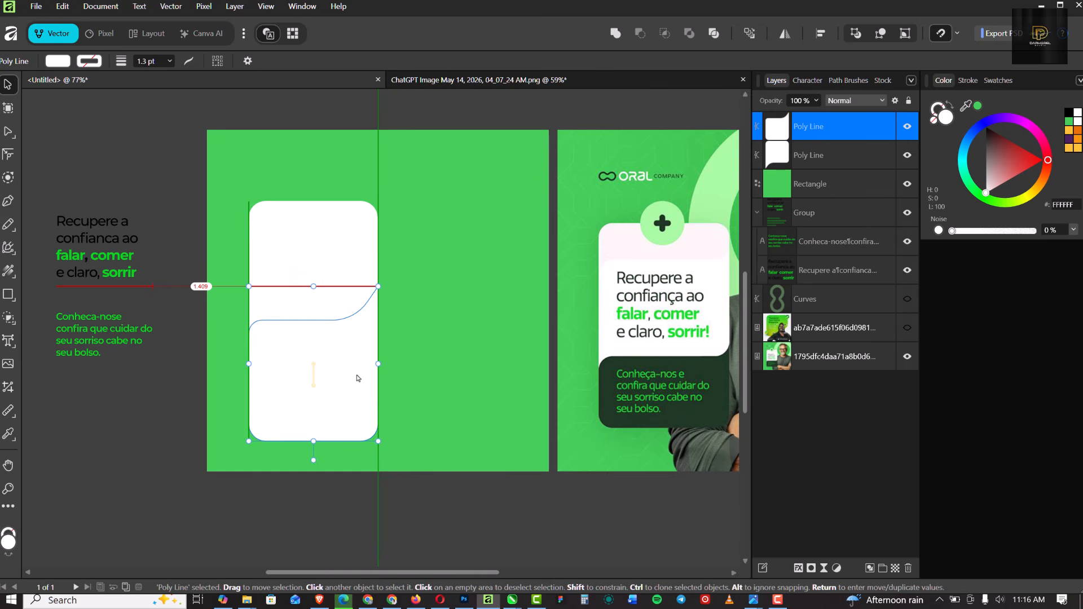
drag(357, 377, 357, 379)
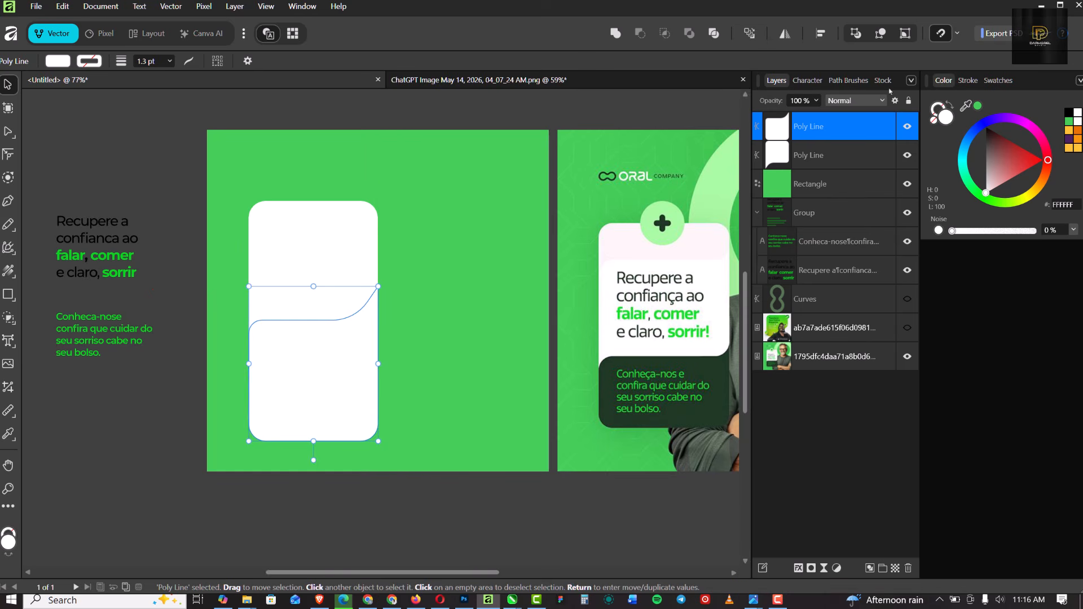
drag(965, 105, 712, 364)
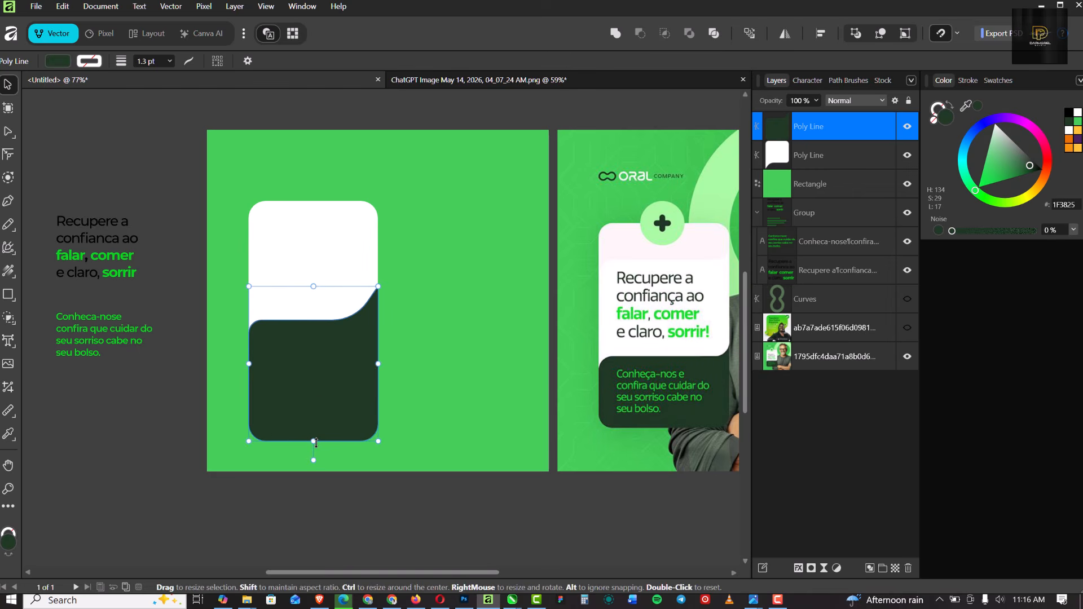
Shorten the dark green card from its bottom edge to about two thirds of its height, keeping its width.
drag(316, 443, 326, 364)
scroll(337, 287, down, 2)
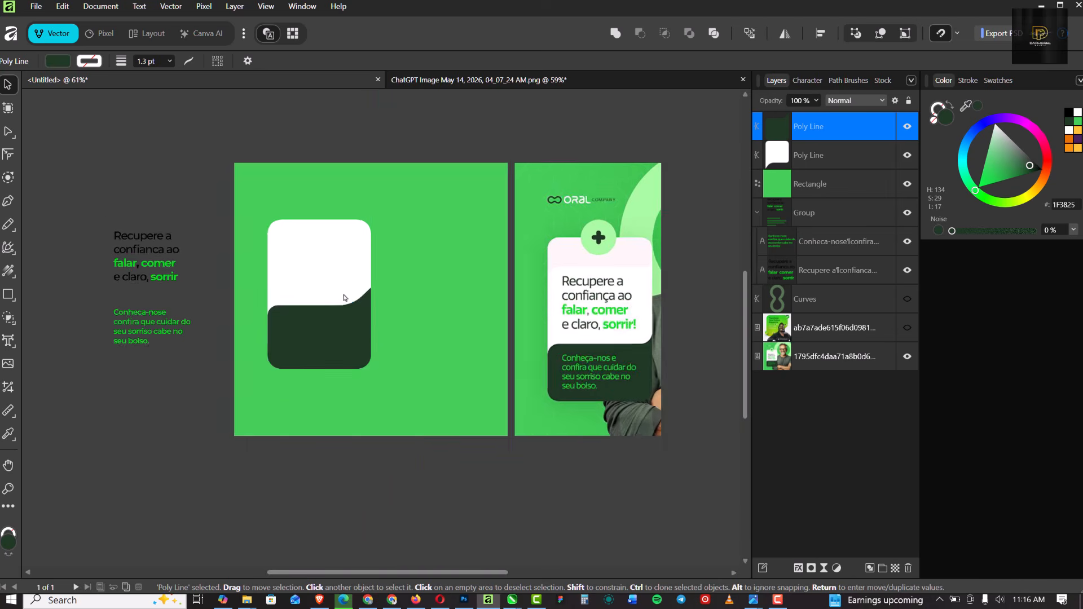
click(431, 287)
scroll(367, 319, up, 5)
scroll(367, 323, down, 3)
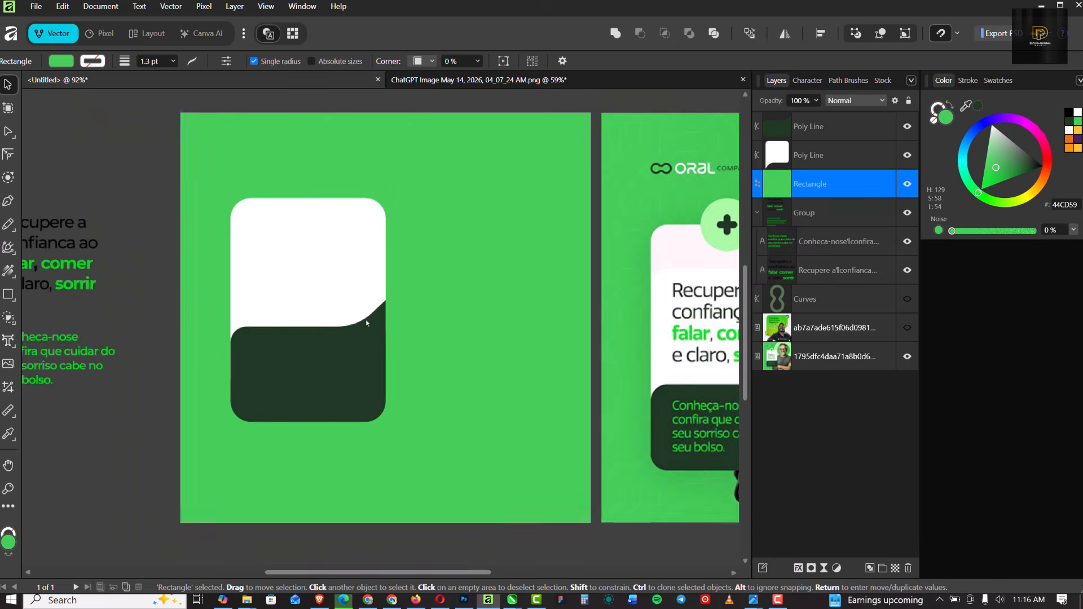
scroll(356, 366, down, 2)
scroll(356, 366, up, 2)
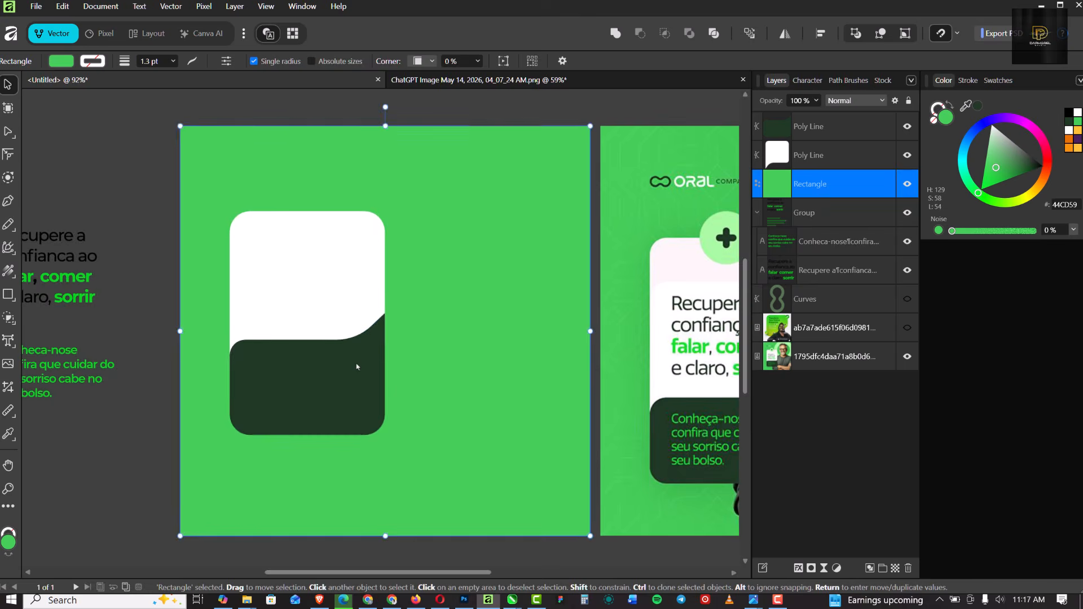
scroll(357, 365, up, 2)
Set the inner corner of the dark card's tail to a radius of about 0.64 in and move its node toward the card's right edge.
click(356, 365)
scroll(356, 365, up, 3)
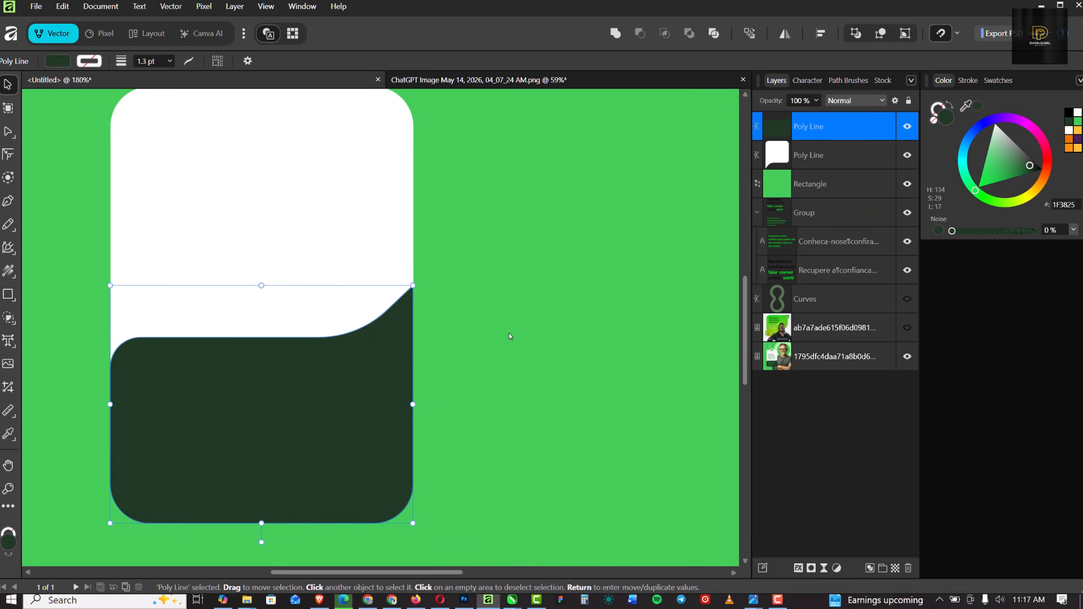
scroll(297, 363, down, 4)
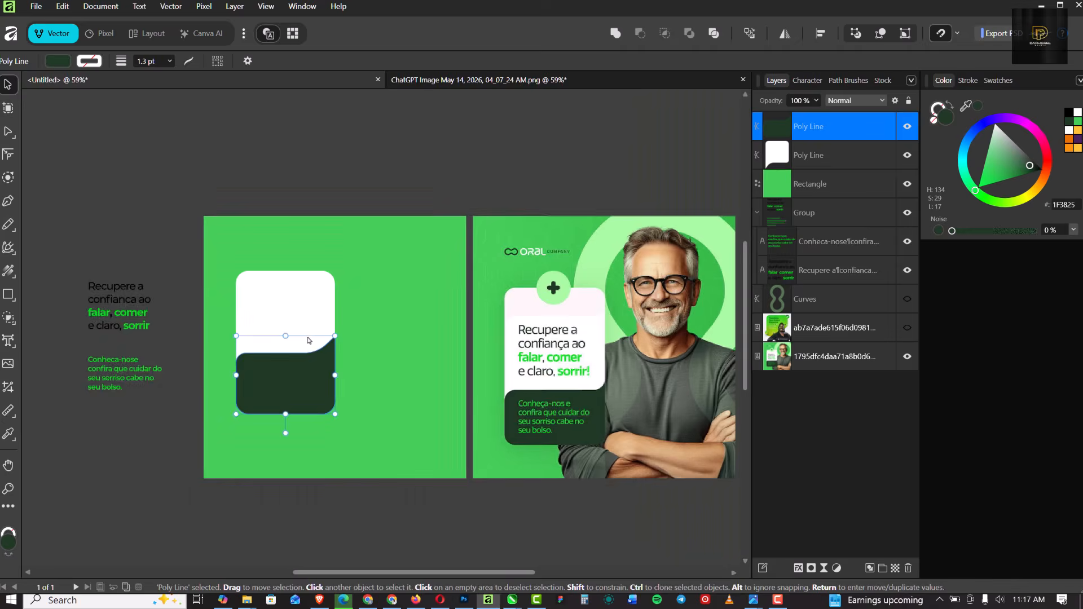
scroll(309, 340, up, 4)
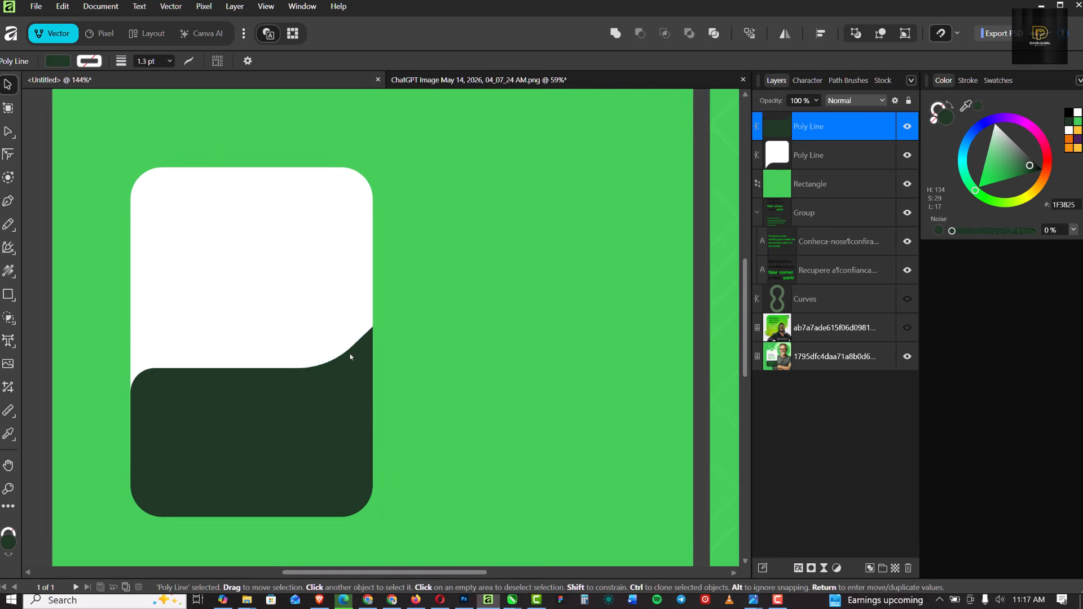
click(10, 157)
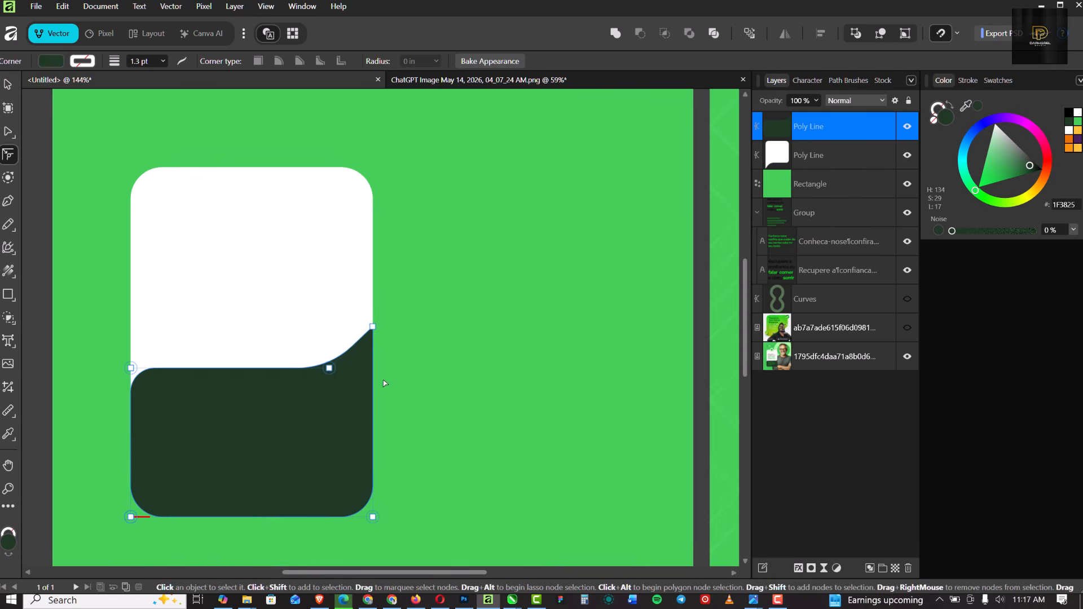
click(340, 366)
drag(331, 367, 290, 286)
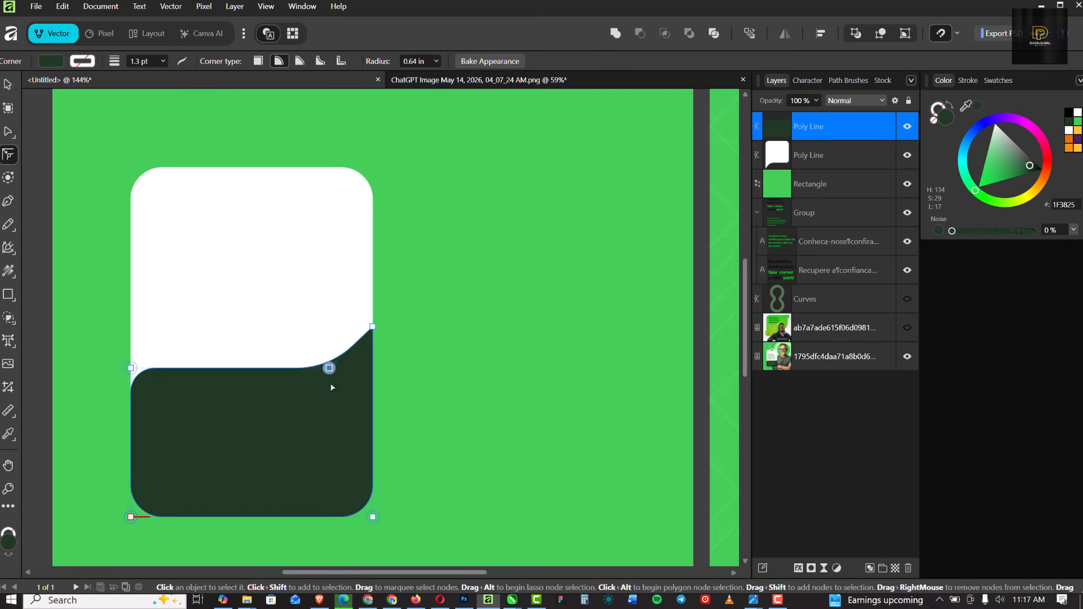
drag(337, 369, 376, 385)
click(444, 367)
scroll(378, 301, down, 4)
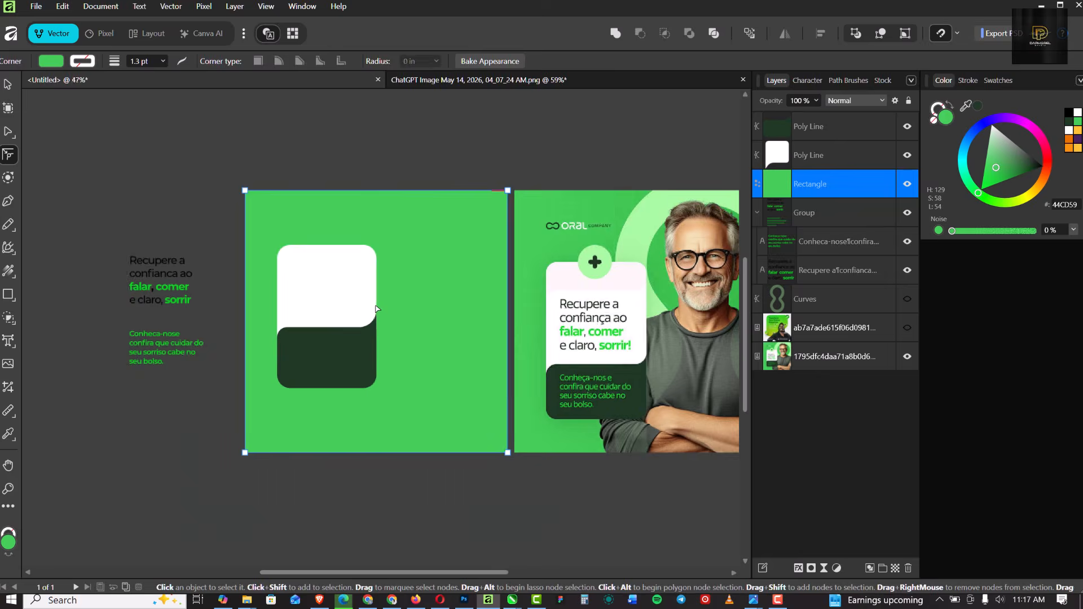
Draw a circle with the Ellipse tool across the white card's top edge, filled with dark green 1F3825.
scroll(373, 304, up, 2)
scroll(370, 306, up, 4)
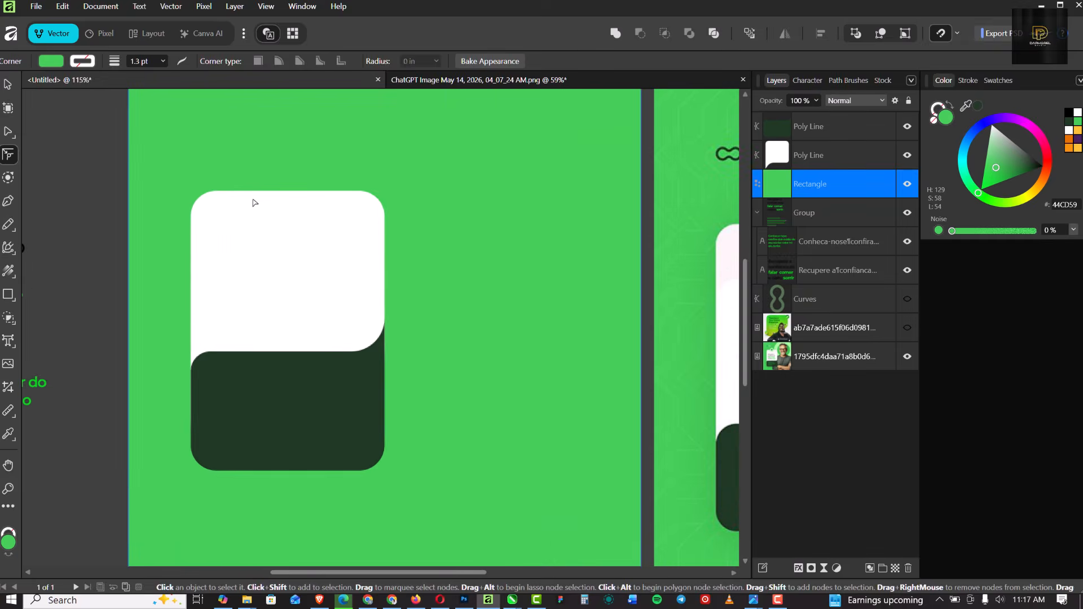
right_click(9, 294)
click(56, 252)
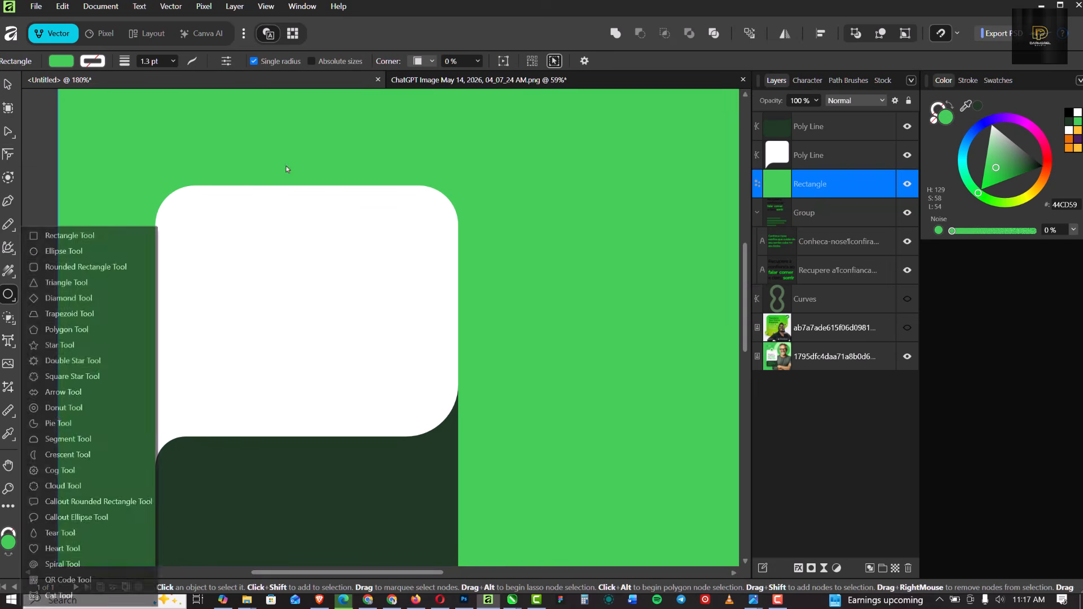
drag(269, 169, 381, 281)
click(9, 89)
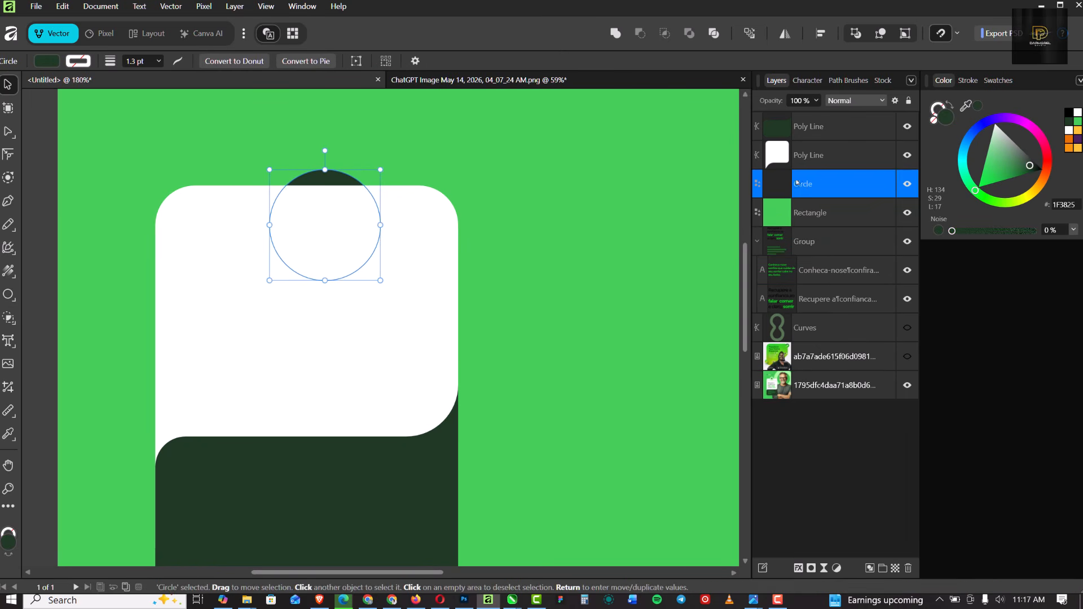
Bring the circle to the front of the layer stack and centre it on the white card's top edge.
drag(879, 191, 860, 116)
scroll(241, 271, down, 5)
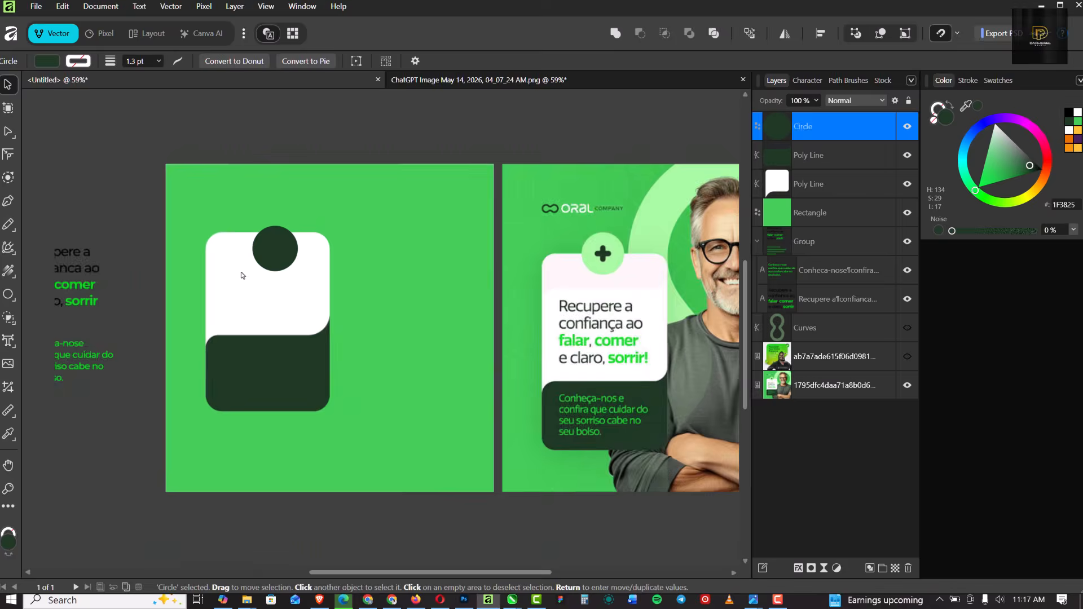
scroll(260, 234, up, 2)
drag(279, 269, 269, 257)
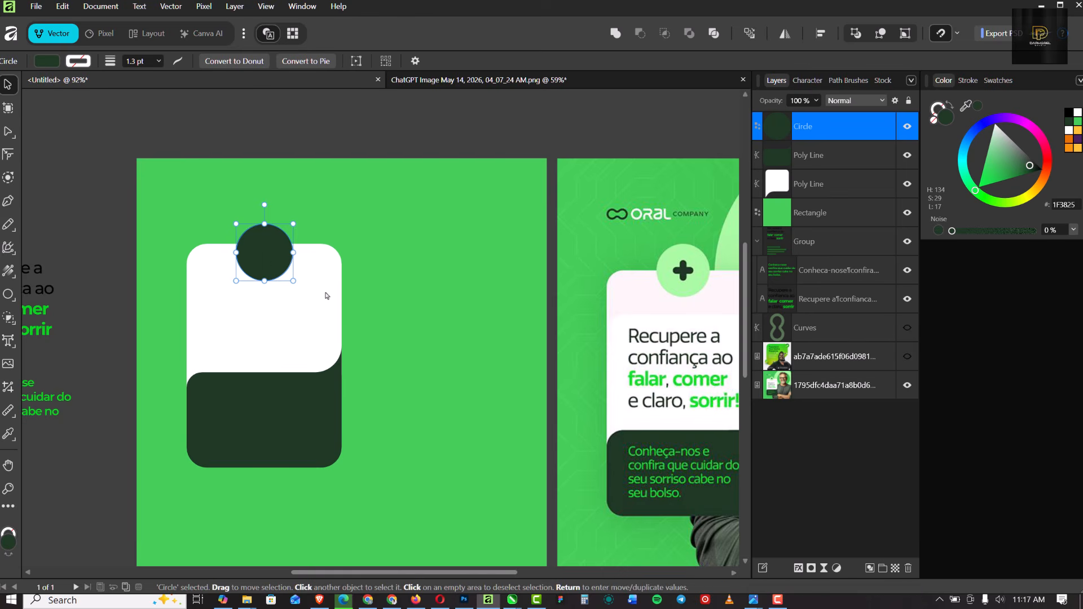
mouse_move(278, 258)
mouse_down()
mouse_move(287, 296)
mouse_move(274, 253)
mouse_up()
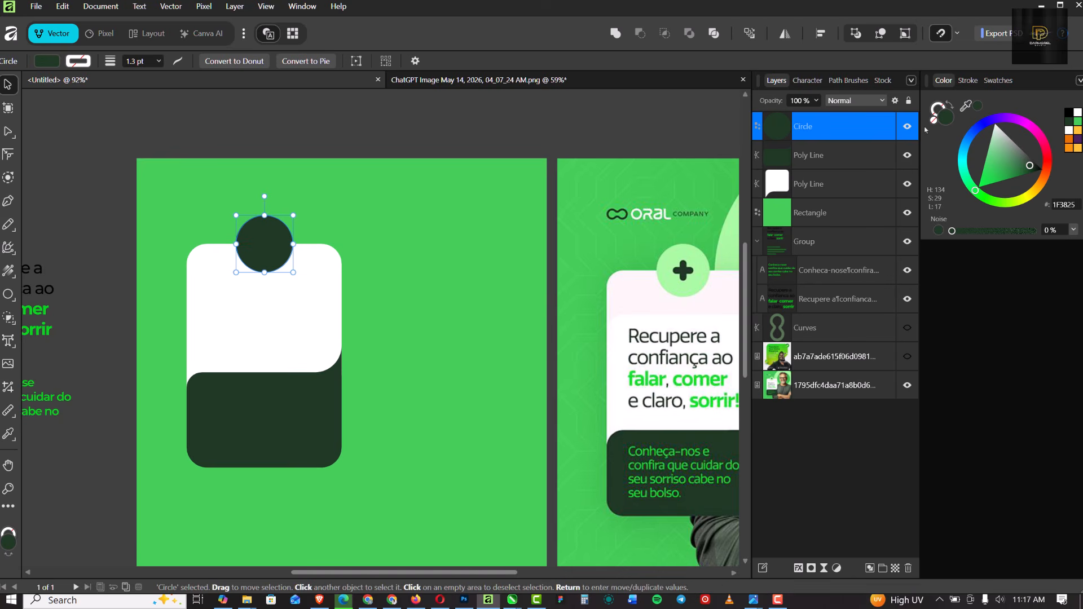
Recolour the badge circle to light green A6FB9D, sampled from the circular badge in the reference image.
click(1078, 122)
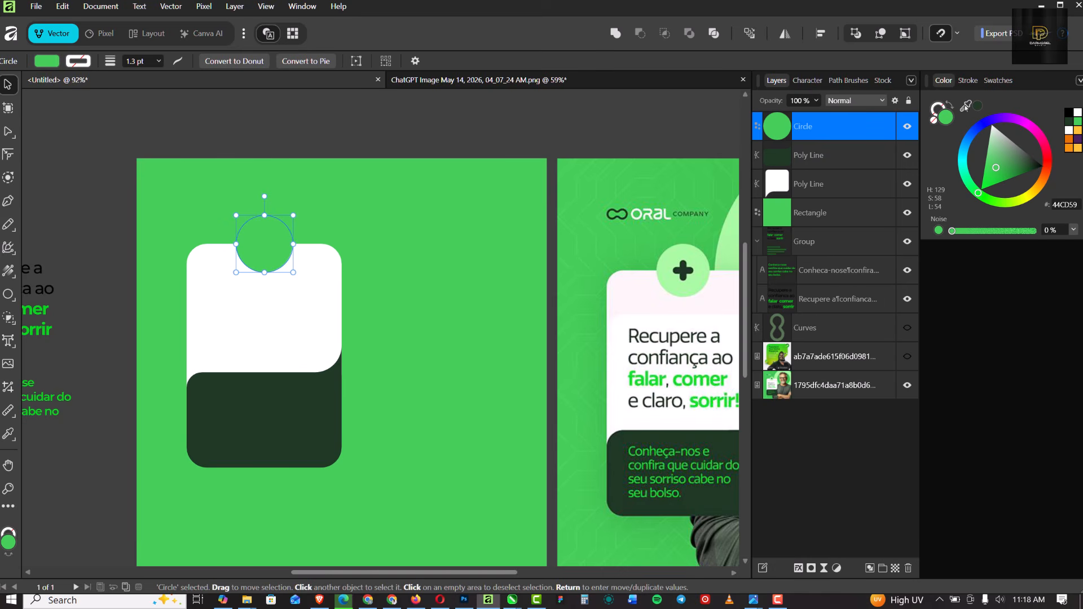
drag(966, 105, 700, 273)
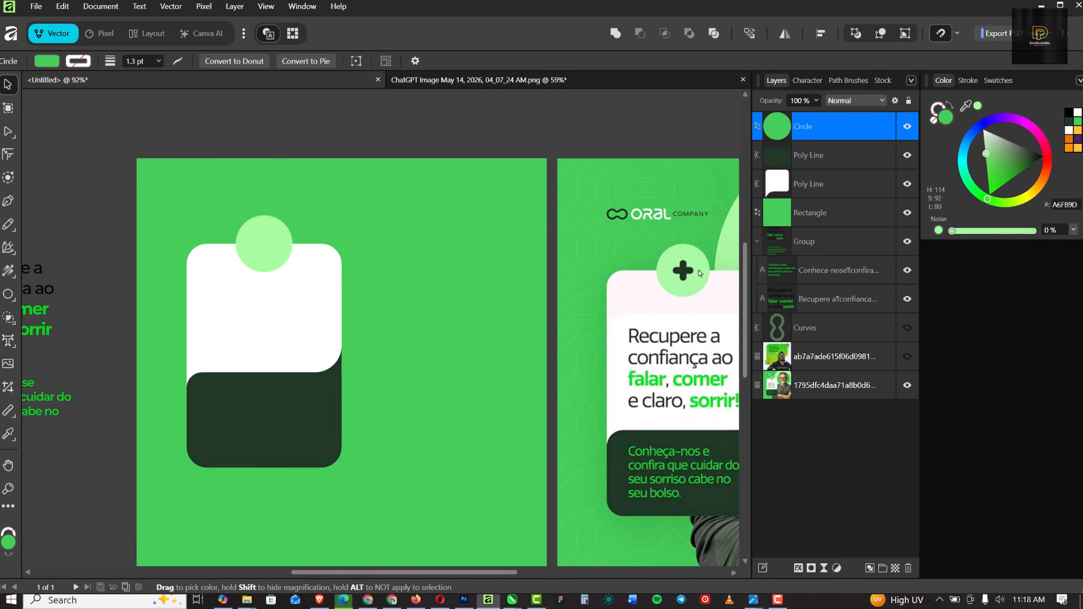
scroll(178, 268, up, 2)
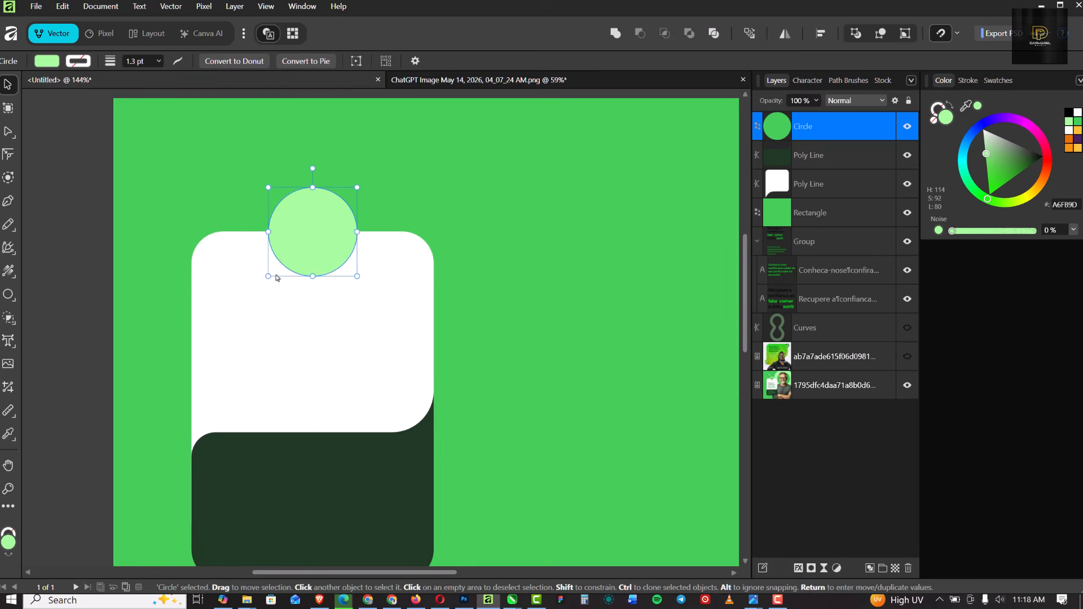
scroll(277, 277, down, 4)
scroll(316, 271, up, 3)
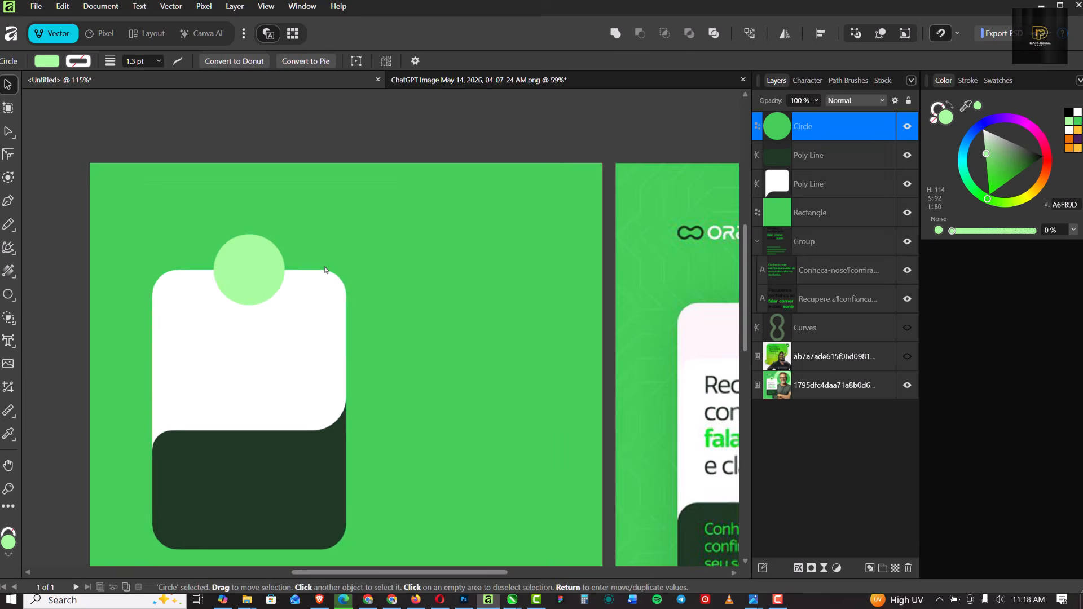
scroll(325, 270, down, 3)
Draw a narrow upright rectangle inside the light green circle as the vertical bar of the reference's plus sign.
scroll(603, 298, up, 5)
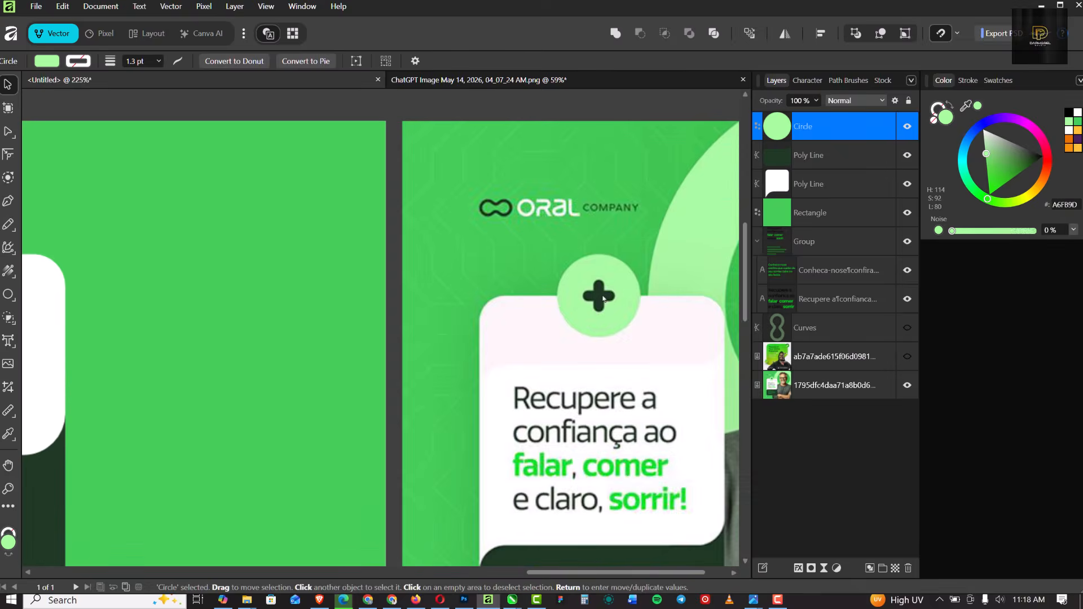
scroll(603, 297, up, 1)
scroll(603, 297, down, 4)
scroll(327, 281, up, 4)
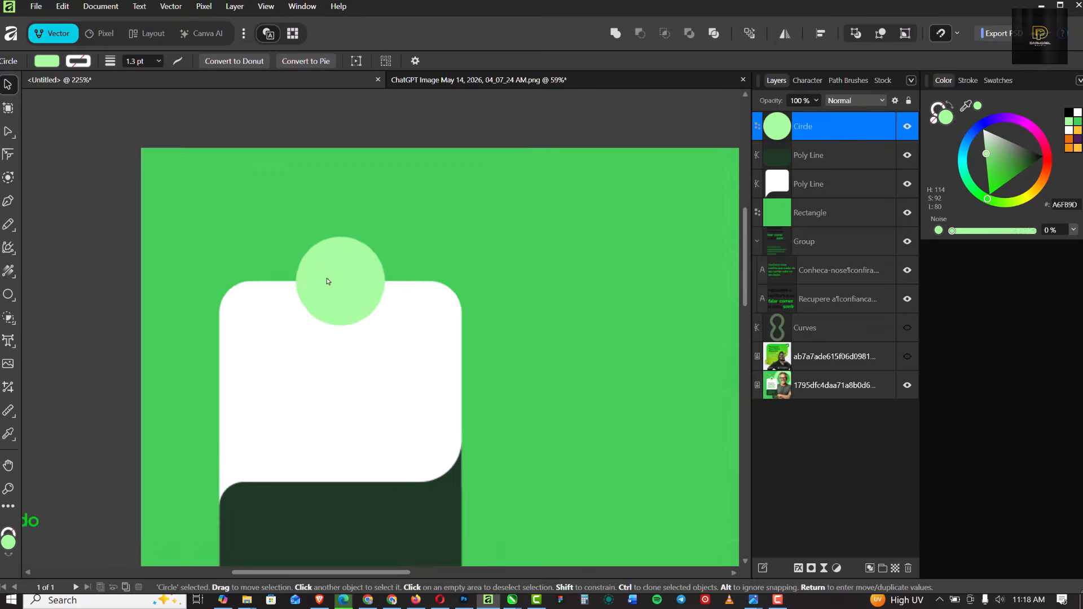
scroll(328, 281, up, 2)
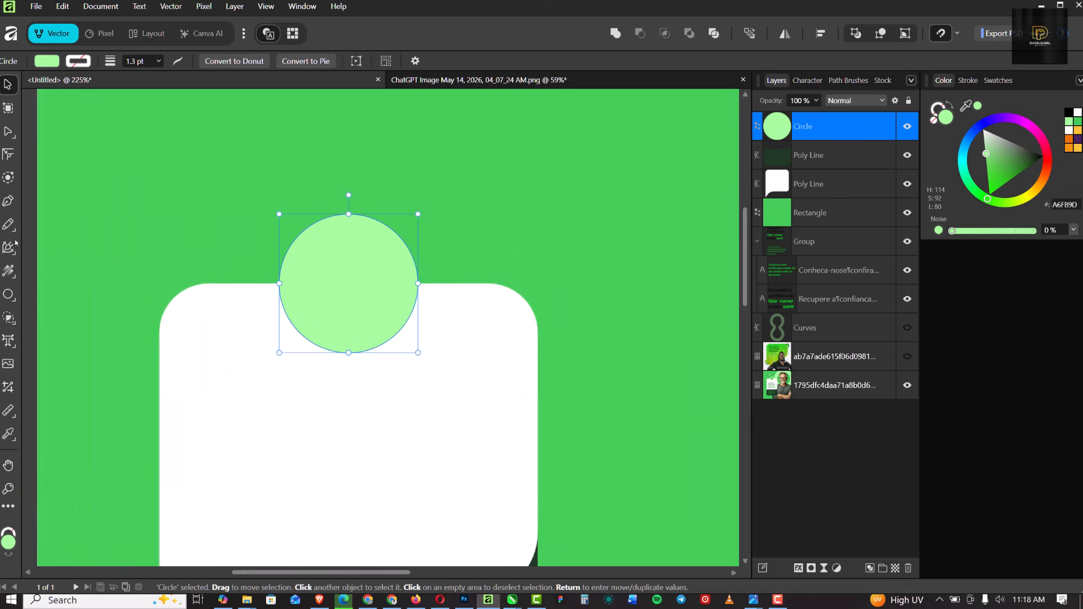
click(10, 301)
click(39, 236)
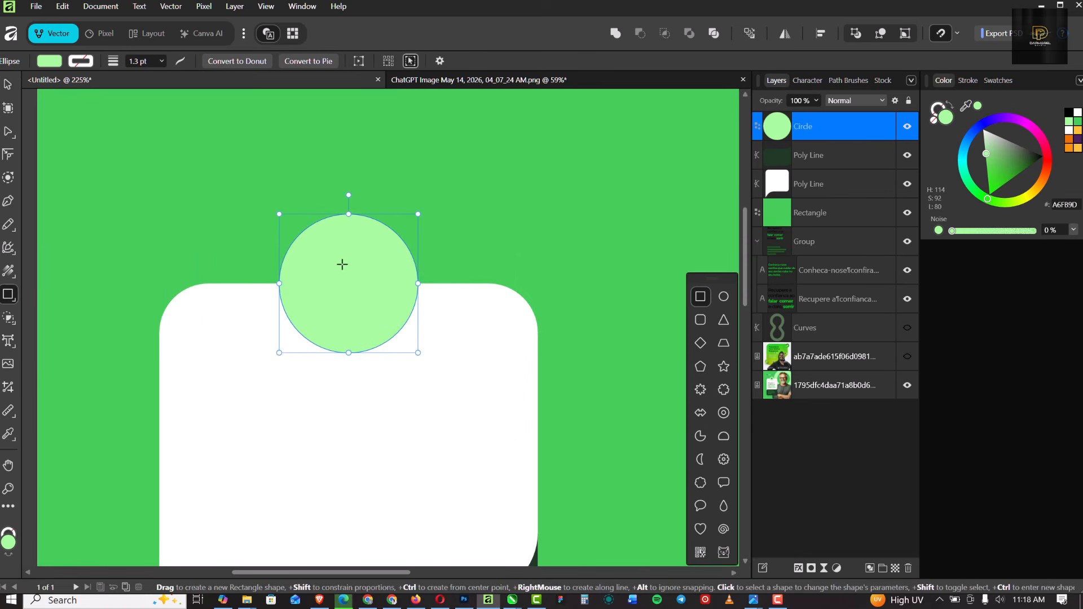
drag(342, 256, 368, 326)
scroll(353, 290, up, 3)
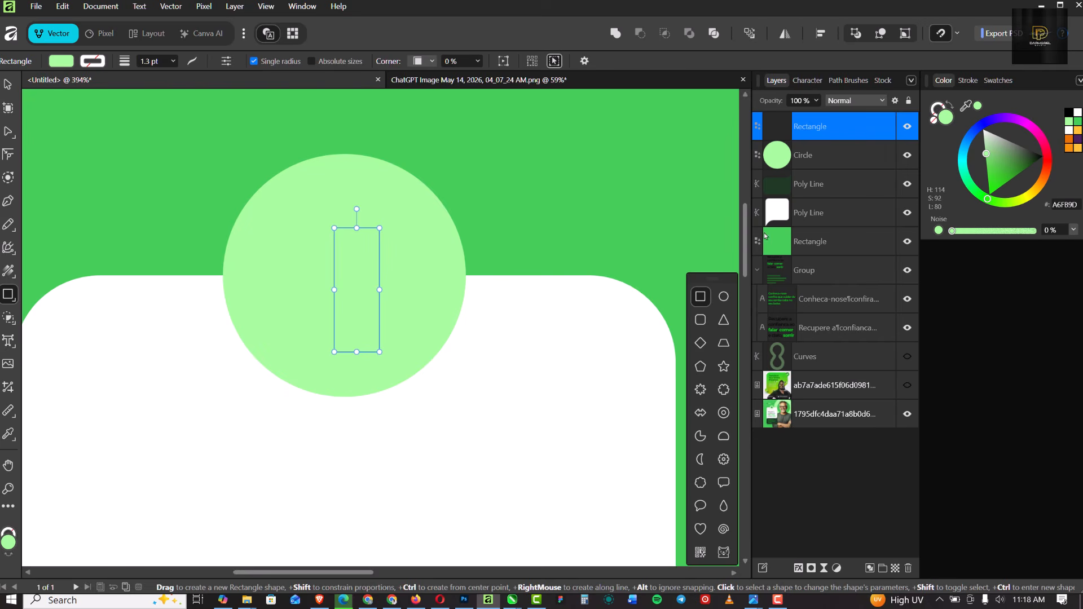
Fill the narrow rectangle with dark green 1F3825, sampled from the lower part of the card.
scroll(413, 239, down, 8)
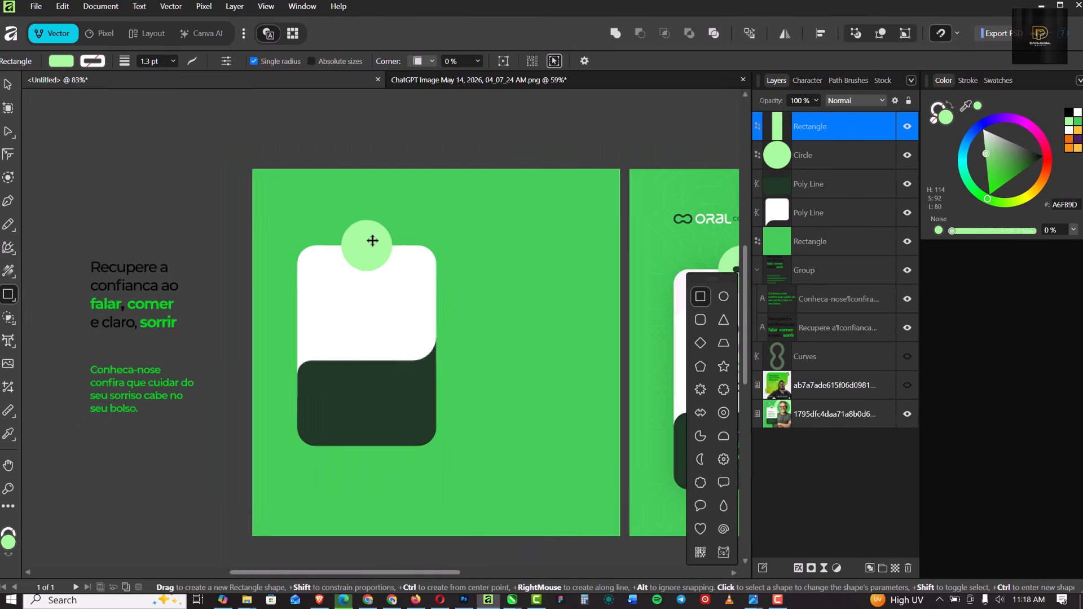
drag(966, 105, 406, 404)
scroll(369, 232, up, 12)
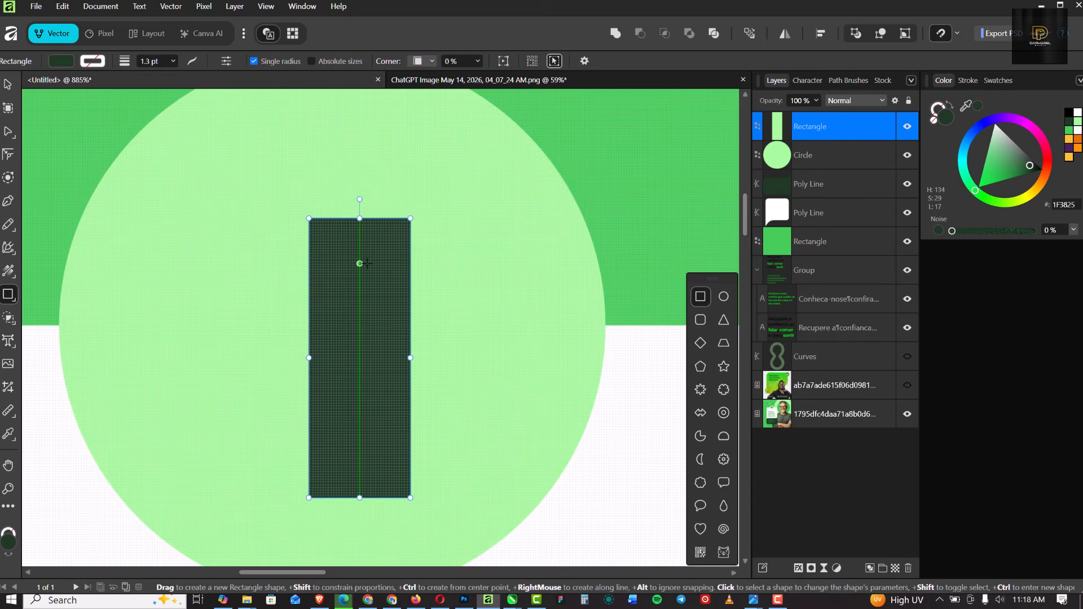
Round all four corners of the dark bar fully, with a radius of about 0.064 in, and convert it to curves.
click(8, 155)
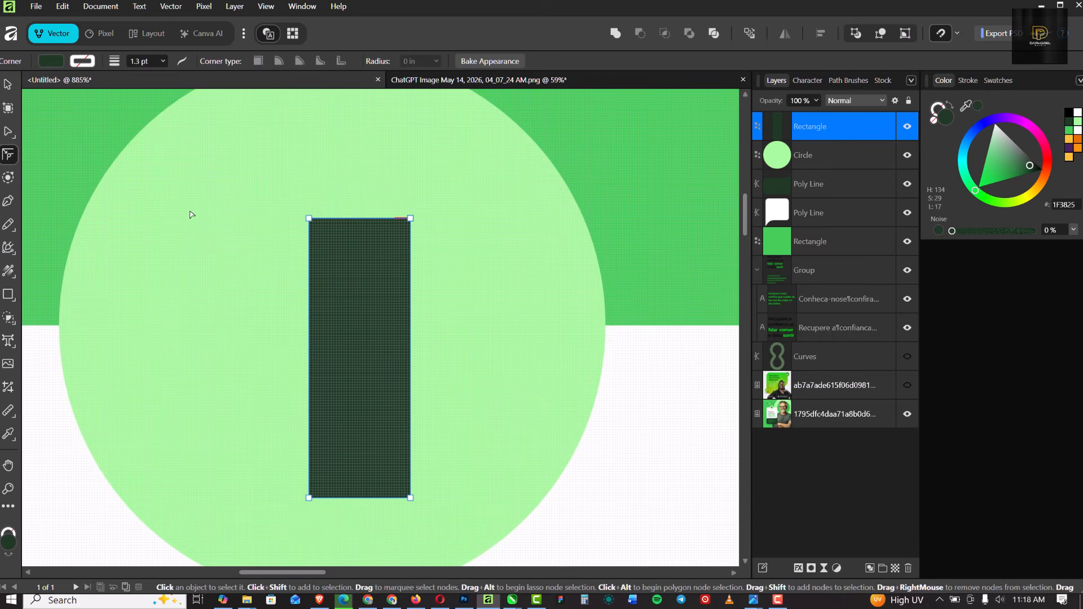
drag(283, 195, 415, 504)
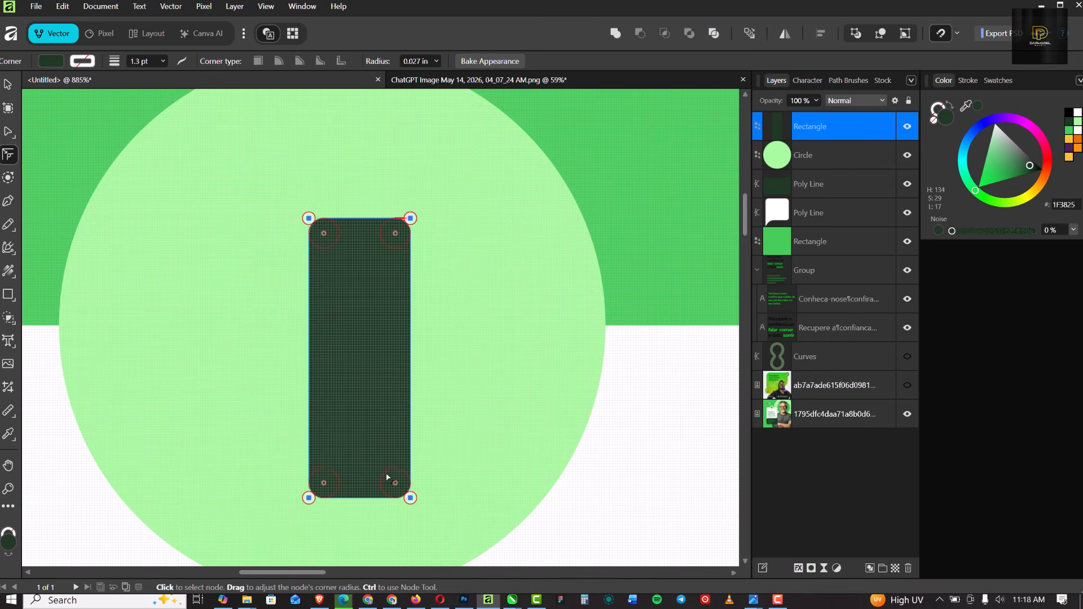
drag(374, 459, 366, 447)
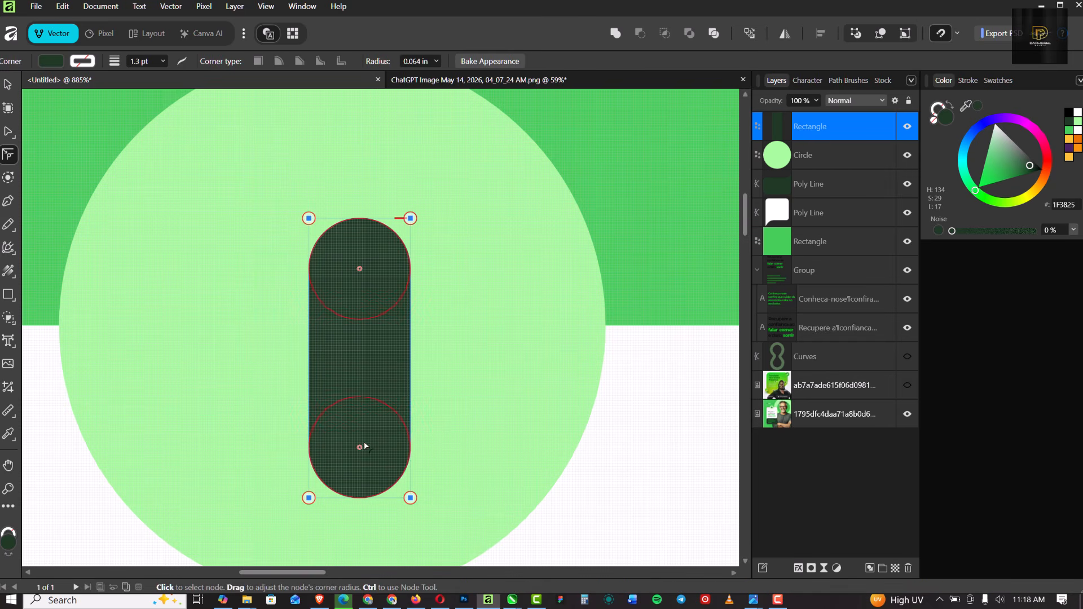
key(ctrl+Return)
scroll(293, 300, down, 2)
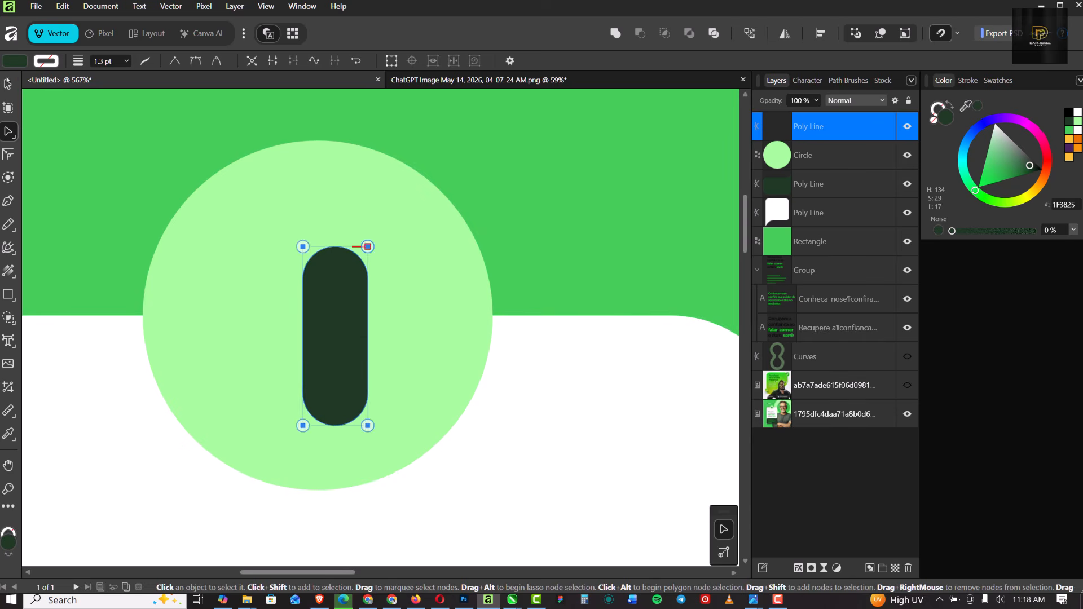
Duplicate the rounded dark bar and rotate the copy 90 degrees to form a plus sign.
key(v)
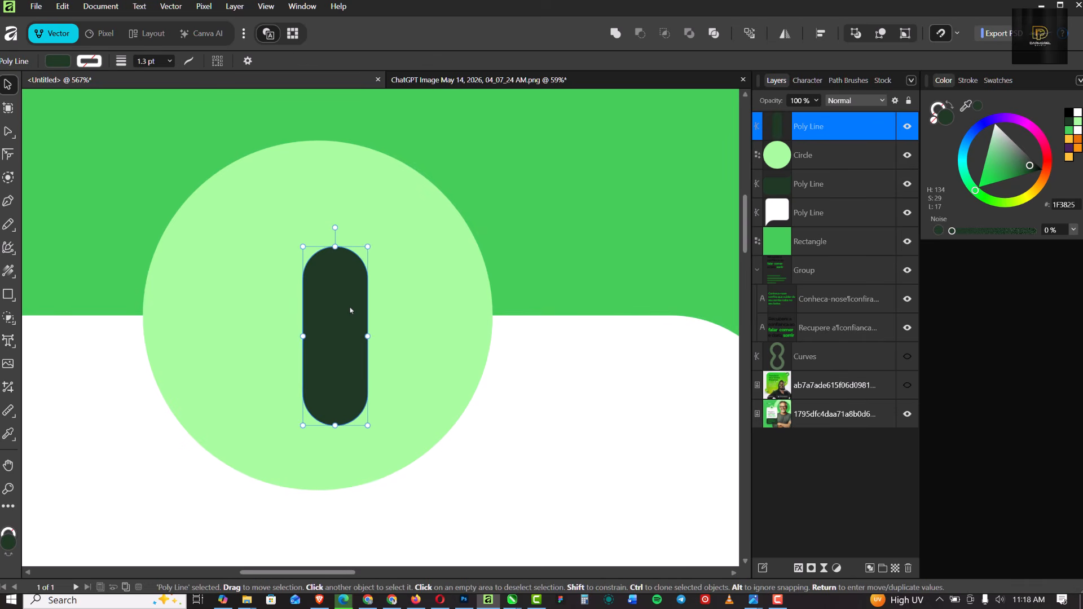
key(Delete)
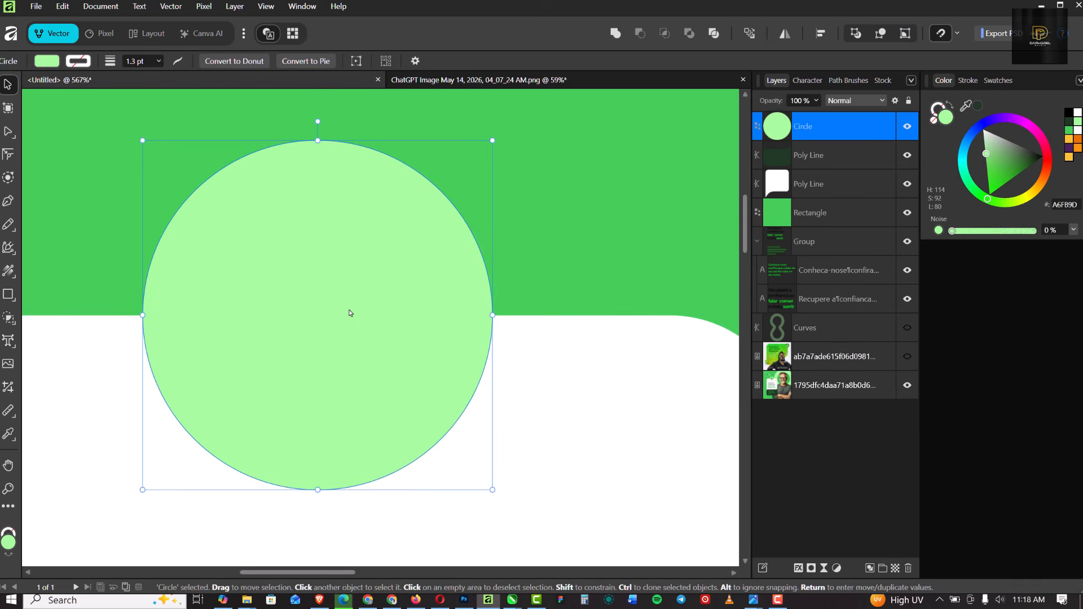
key(ctrl+z)
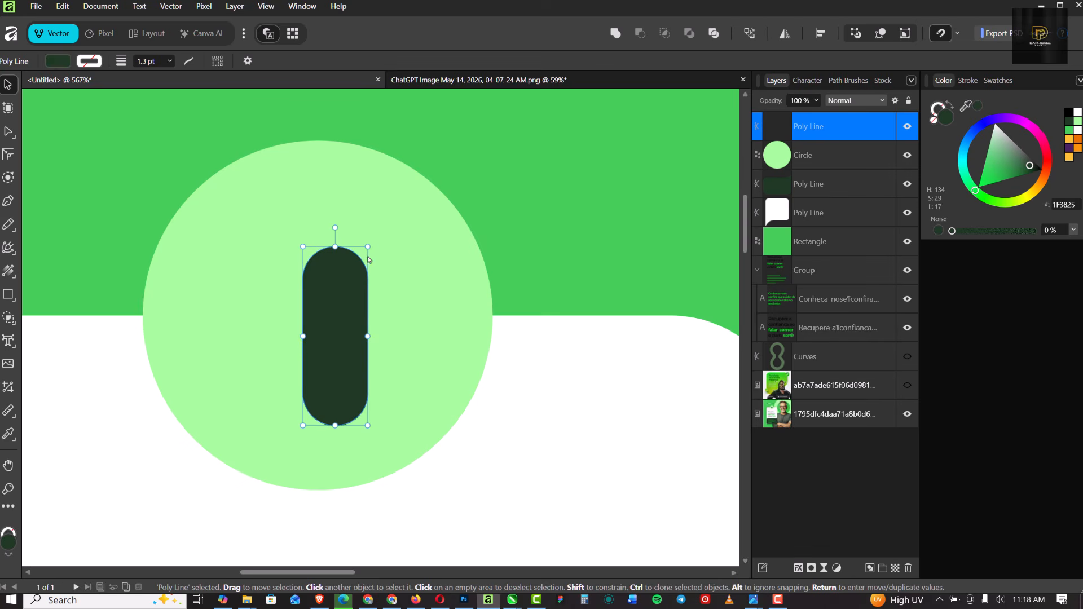
key(ctrl+j)
drag(370, 237, 447, 374)
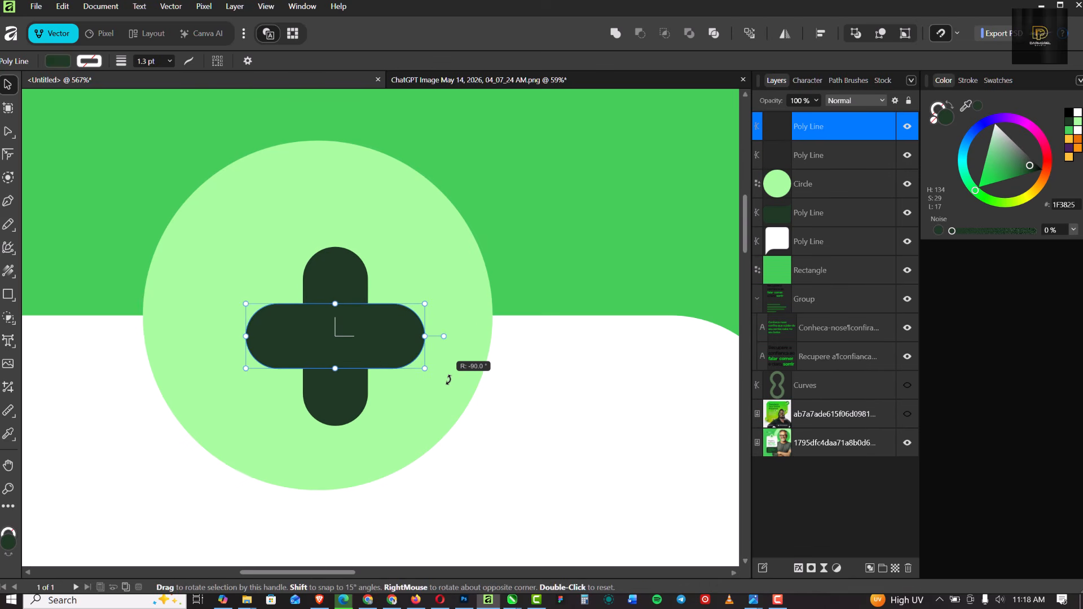
drag(449, 380, 448, 379)
Select both dark bars and merge them into a single plus-shaped curve.
shift+click(331, 284)
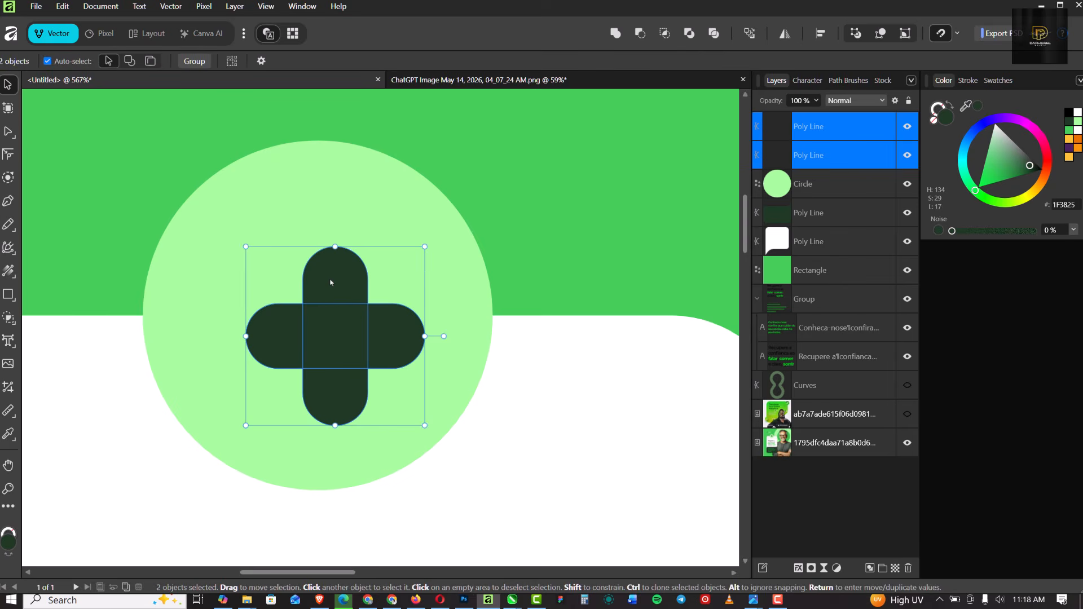
ctrl+scroll(308, 296, down, 10)
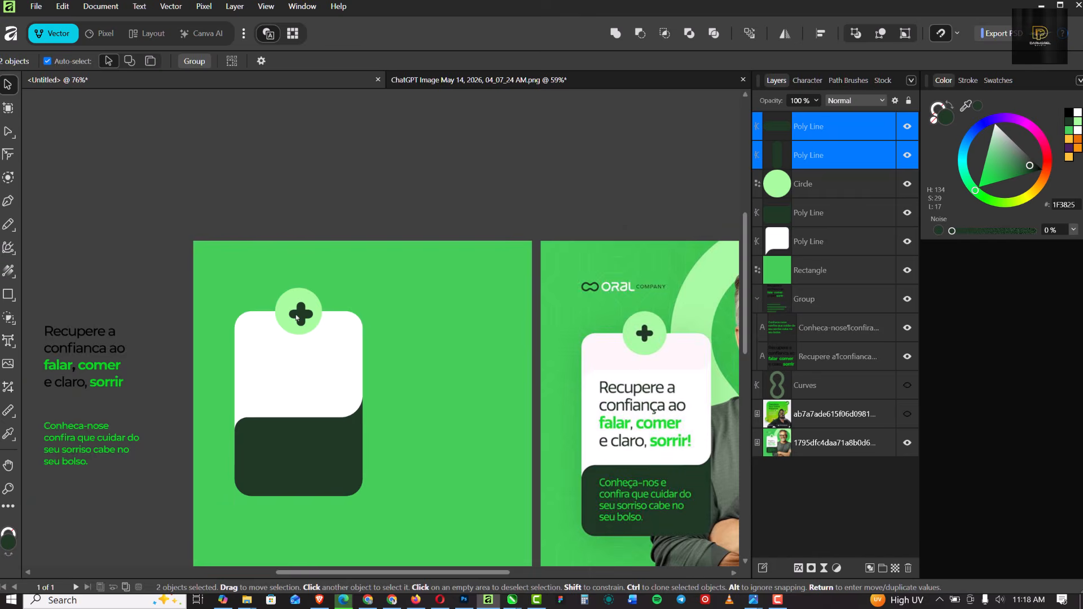
ctrl+scroll(331, 324, up, 8)
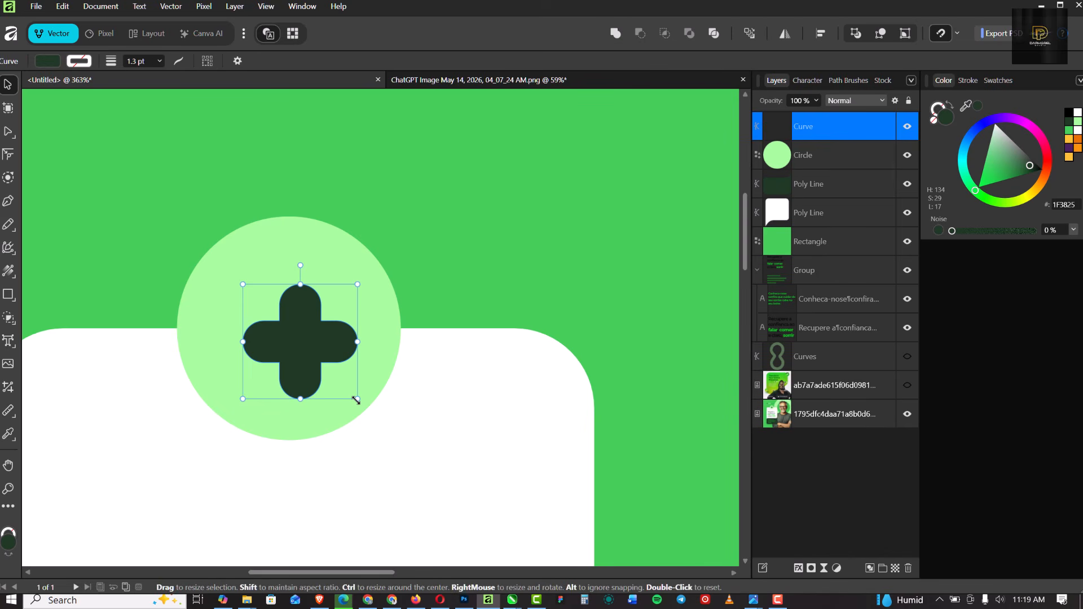
drag(352, 397, 301, 326)
key(ctrl+z)
key(ctrl+z)
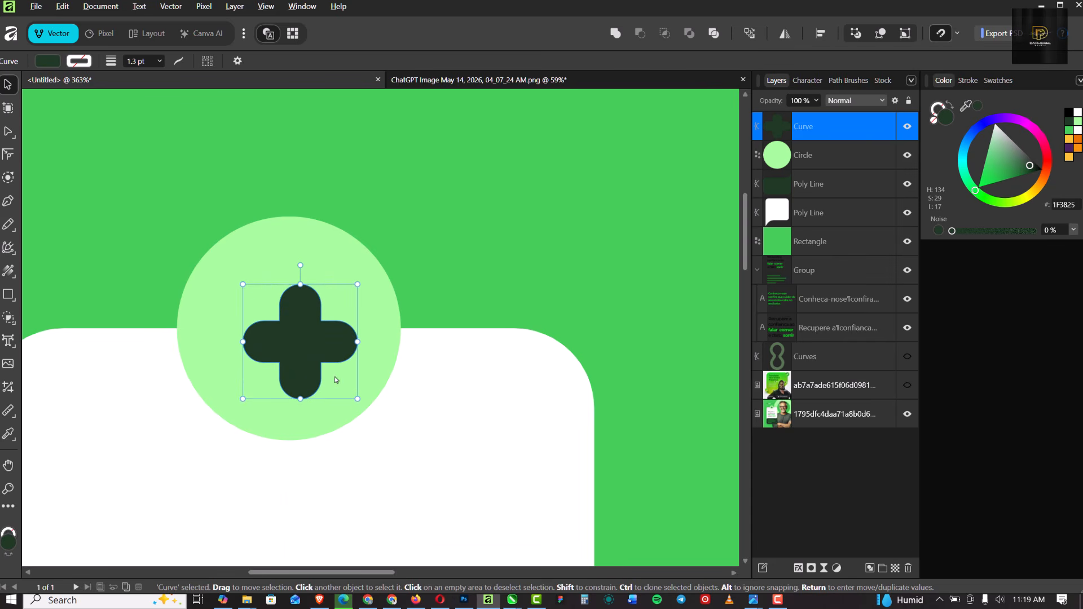
Shrink the plus sign to about half its size and move it near the centre of the light green circle.
drag(357, 397, 335, 372)
drag(310, 337, 301, 324)
scroll(293, 338, down, 5)
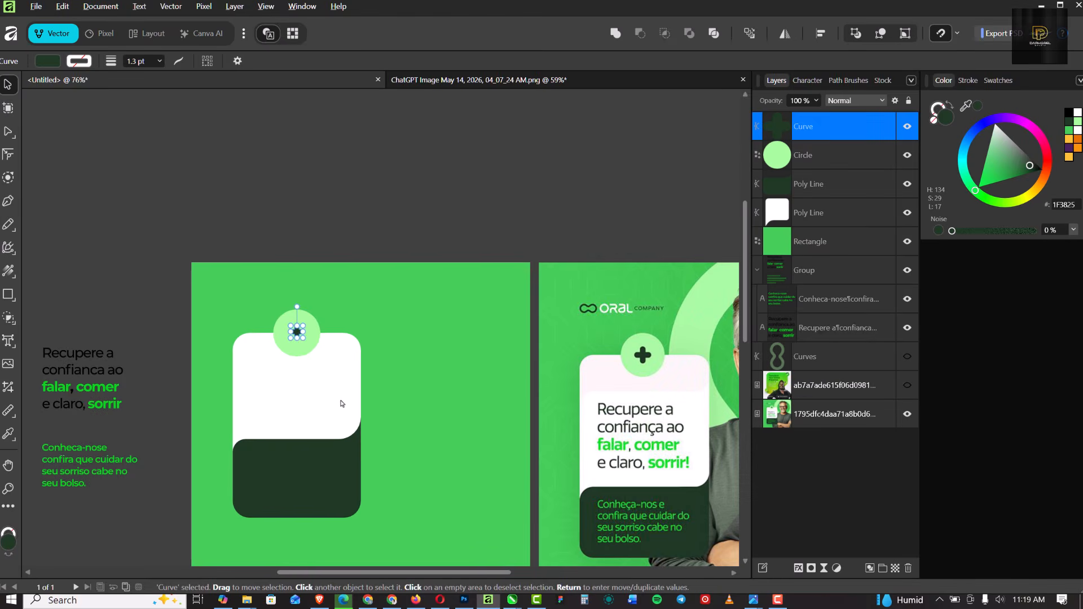
Enlarge the plus sign by about a third and shift it slightly down to the circle's centre.
scroll(303, 341, up, 7)
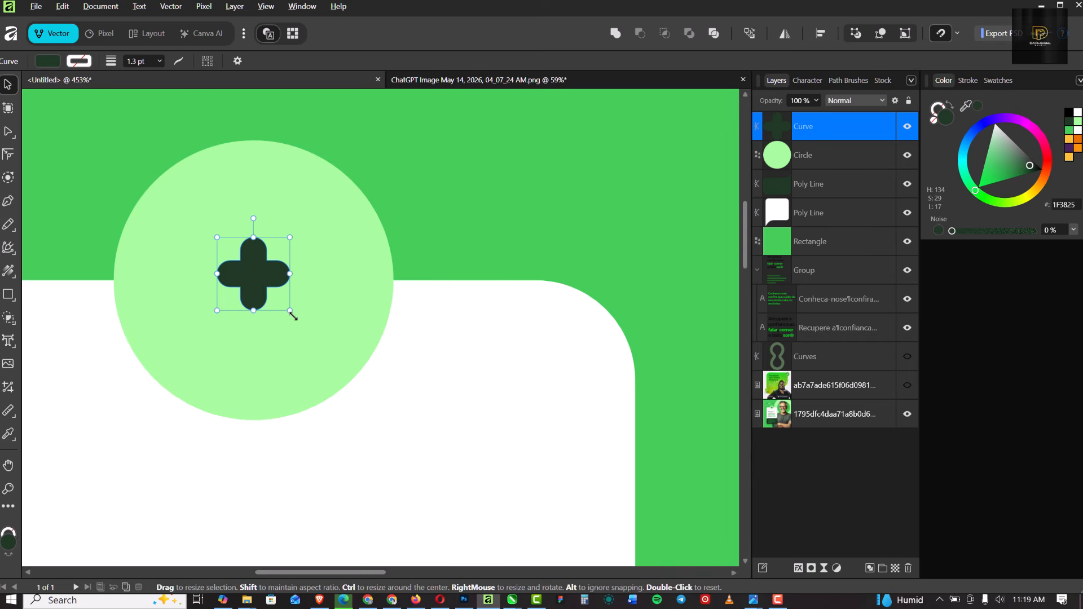
drag(290, 311, 303, 324)
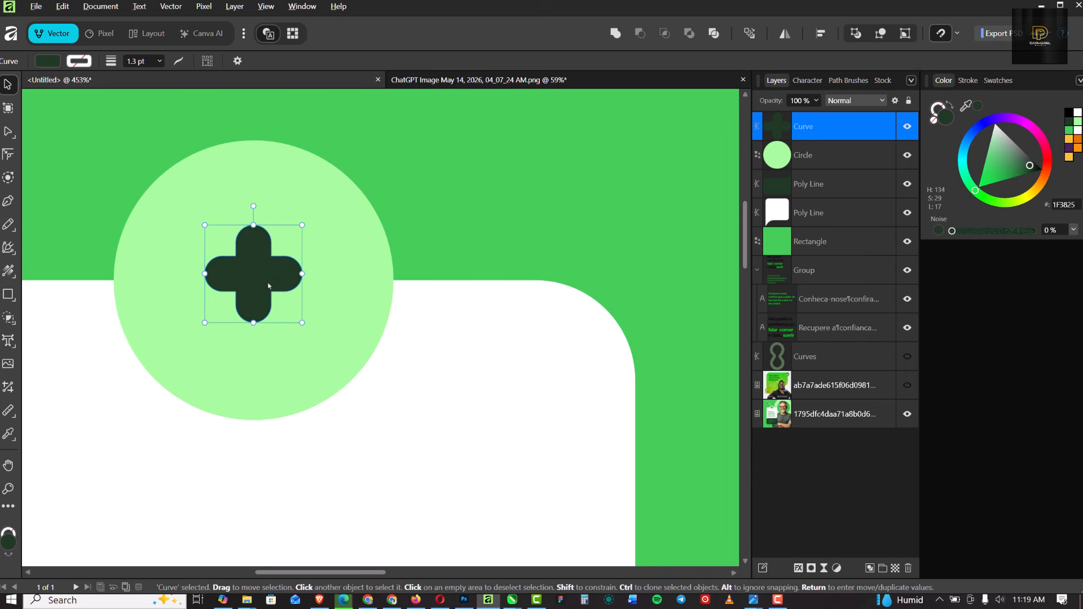
drag(268, 286, 269, 292)
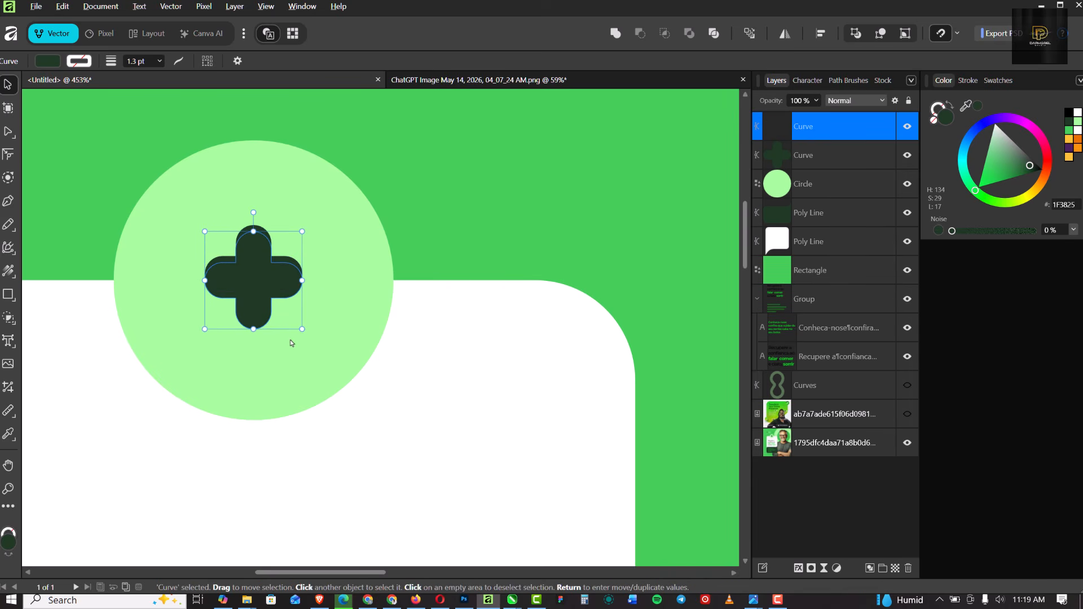
key(ctrl+z)
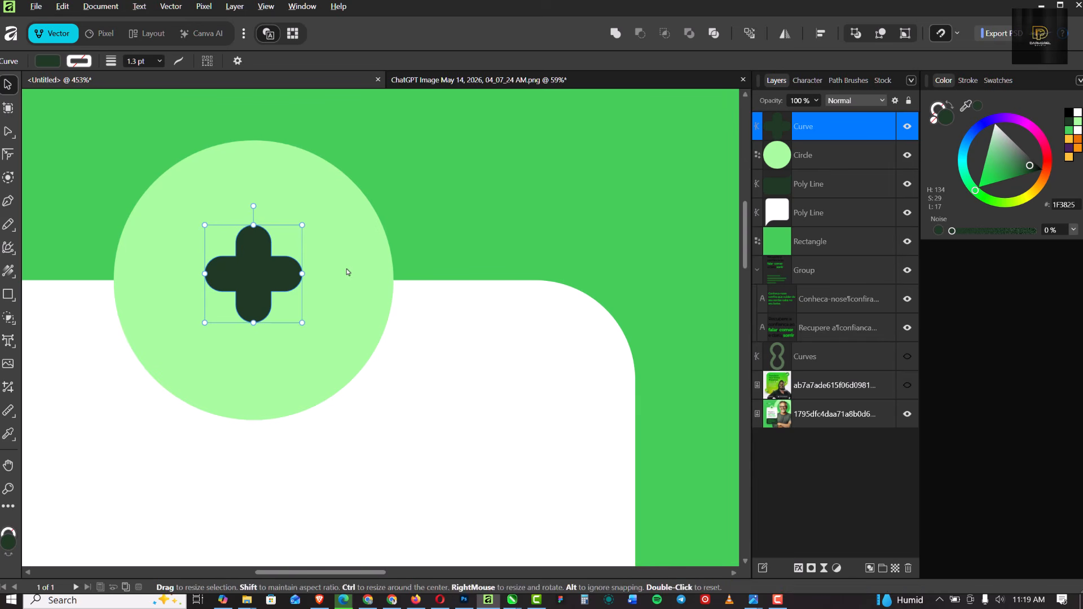
drag(251, 286, 251, 293)
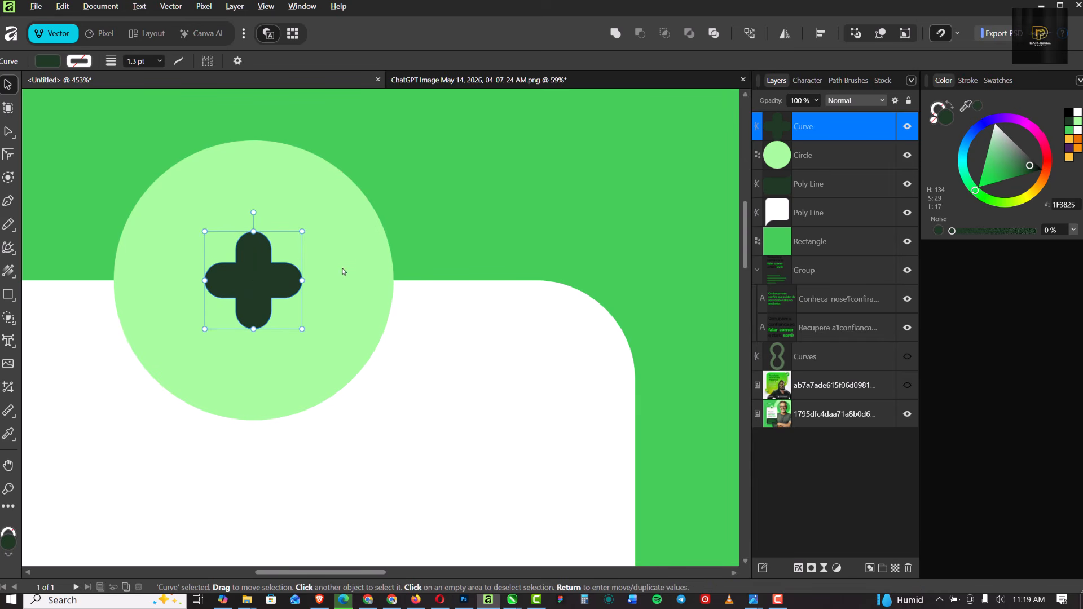
Align the plus sign and the circle by their centres, both horizontally and vertically, relative to the selection bounds.
shift+click(348, 267)
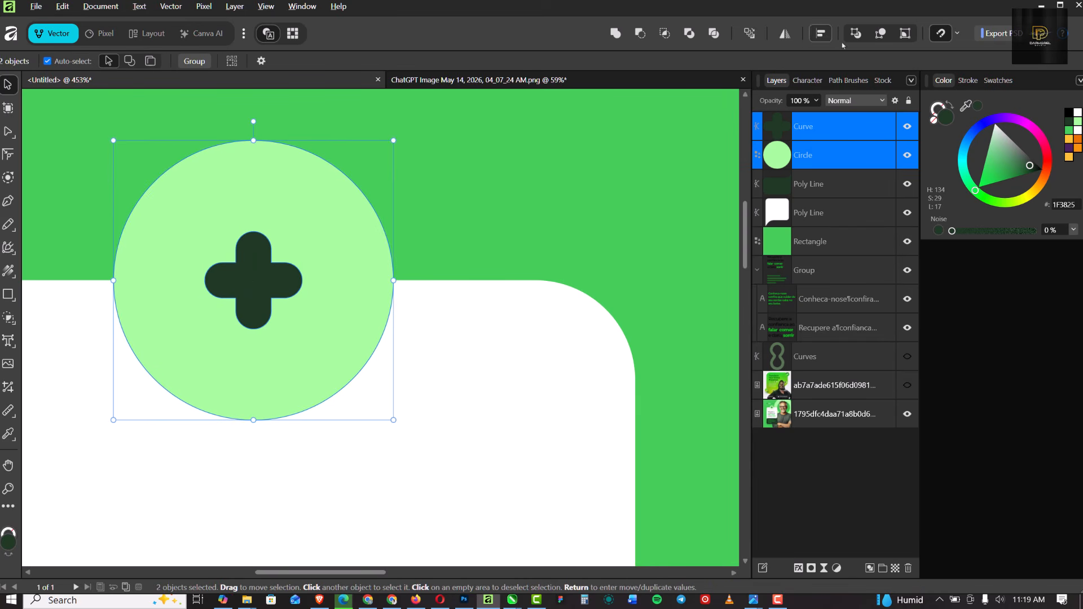
click(822, 35)
click(860, 78)
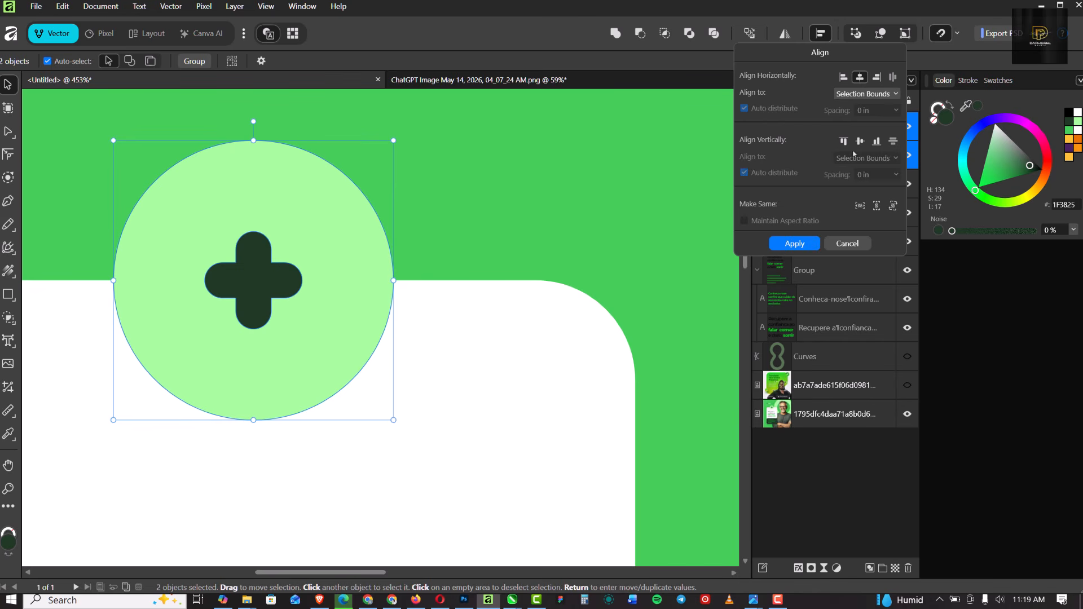
click(861, 141)
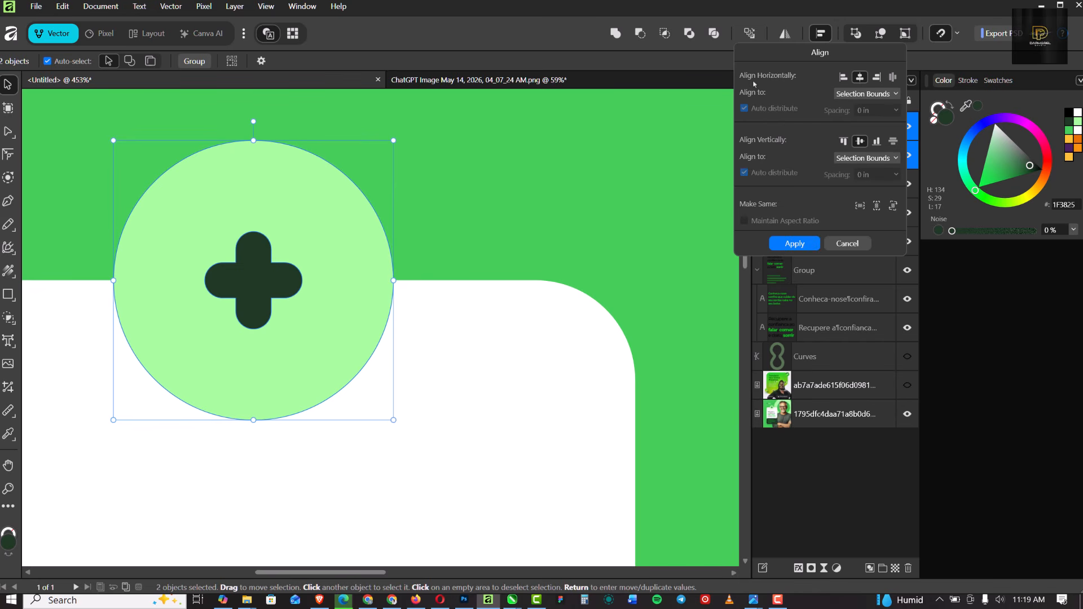
click(475, 210)
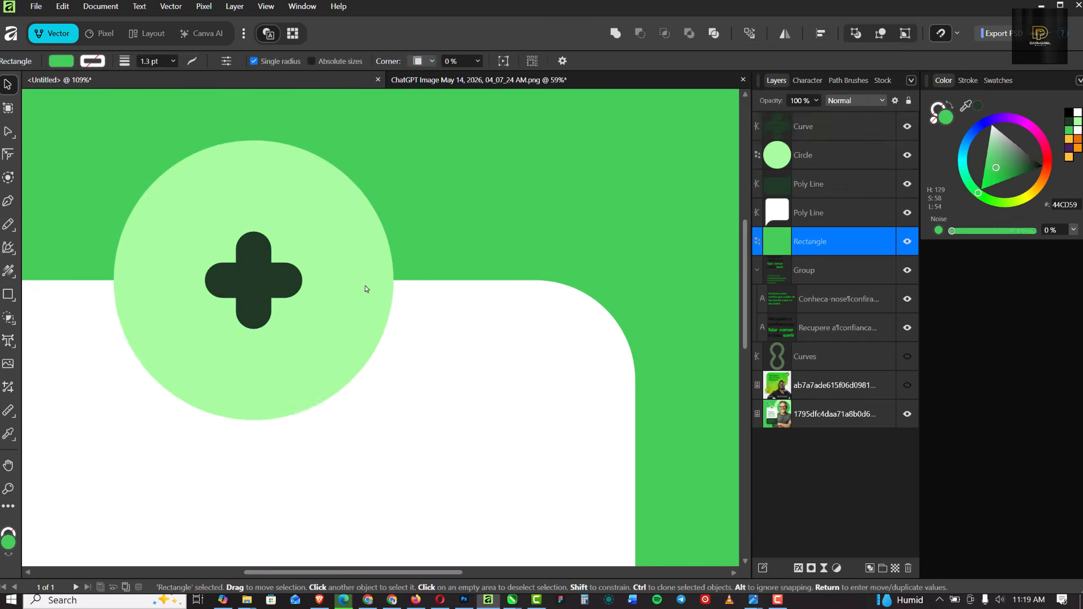
Move the "Recupere a confianca ao falar, comer e claro, sorrir" headline from the pasteboard onto the white part of the card.
scroll(365, 286, down, 10)
scroll(431, 342, up, 3)
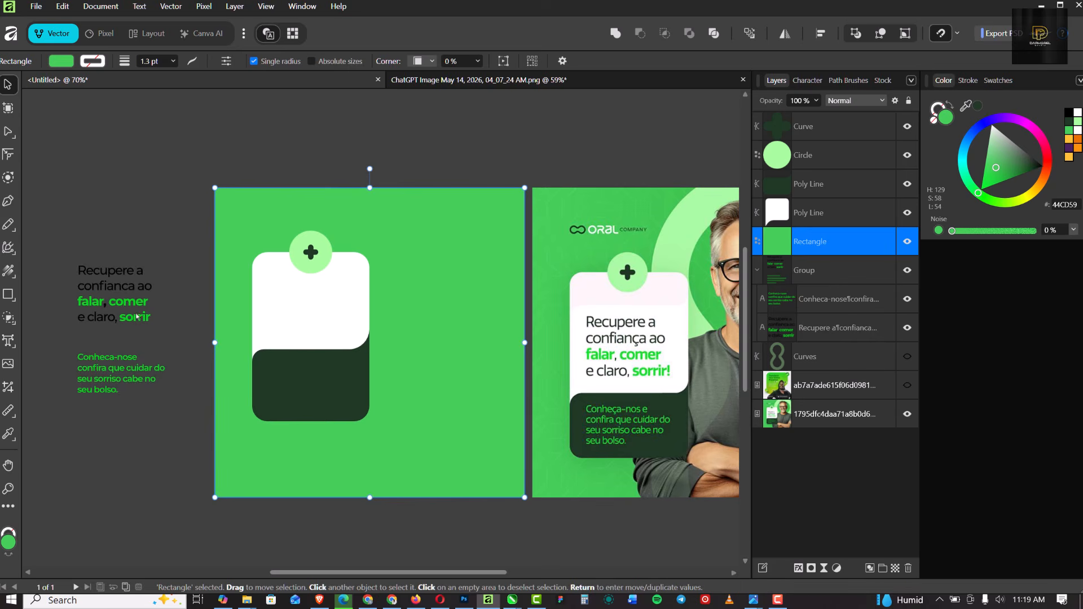
click(138, 308)
drag(142, 306, 333, 320)
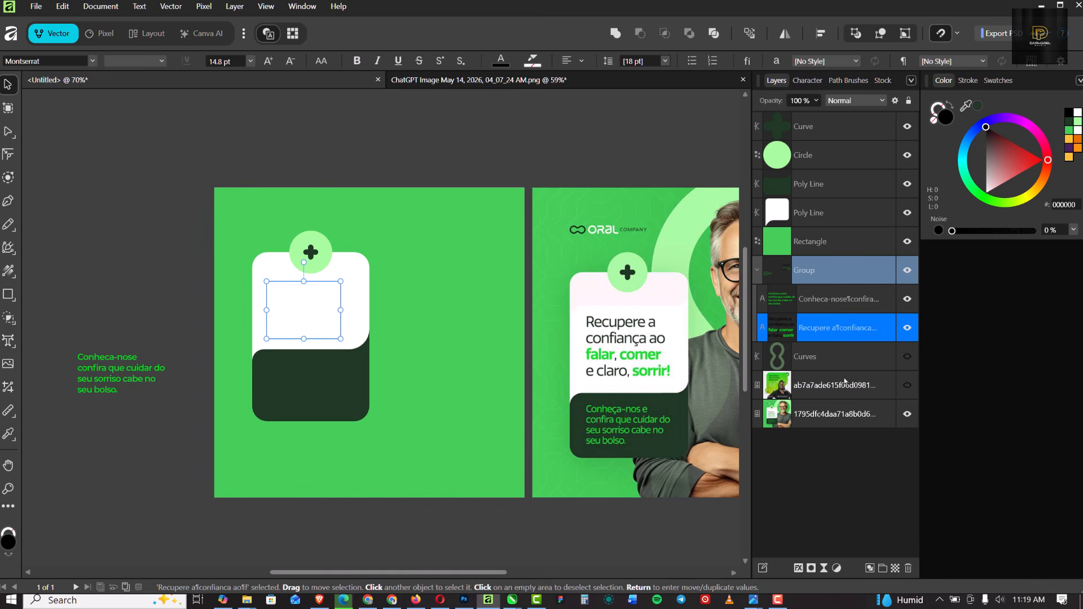
Move the headline above the other text in its group and bring the whole text group to the top of the layer stack.
key(ctrl+bracketright)
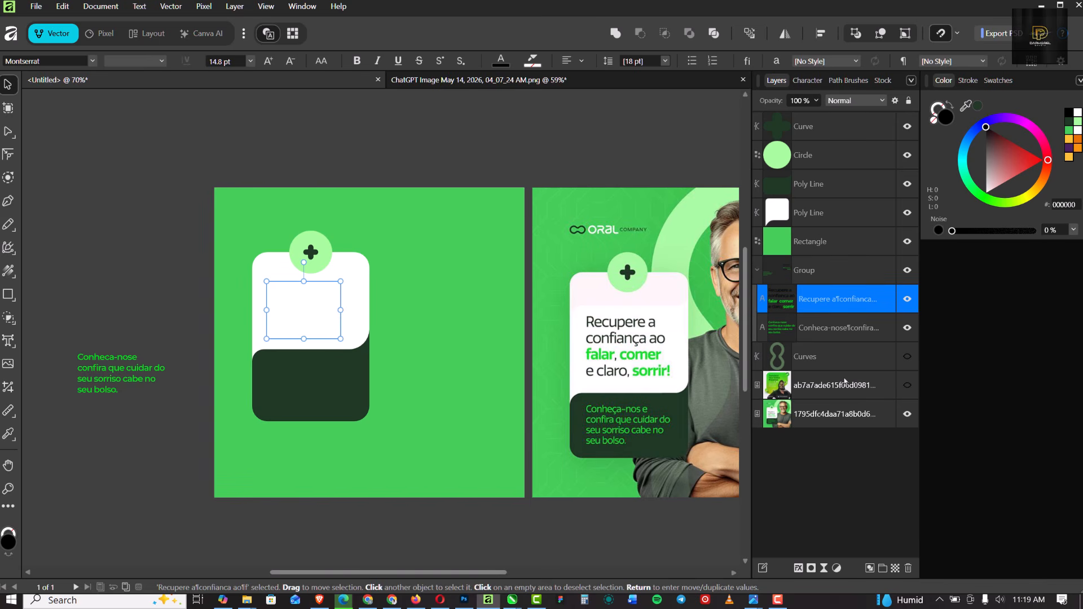
click(758, 271)
drag(825, 274, 862, 107)
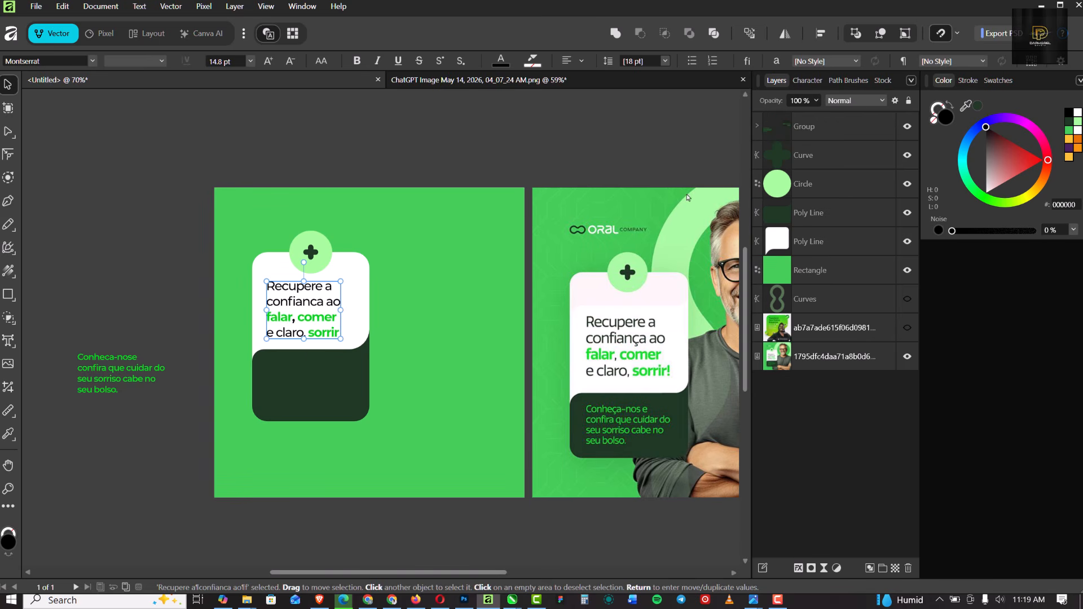
Move the "Conheca-nose confira que cuidar do seu sorriso cabe no seu bolso." text onto the dark green part of the card.
click(115, 374)
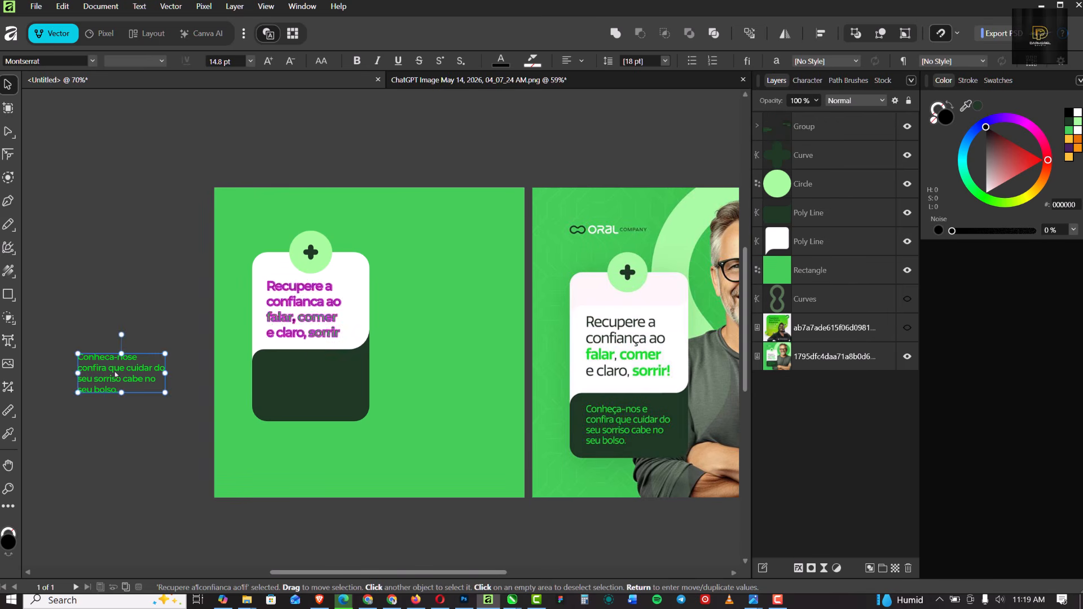
drag(115, 374, 304, 384)
click(420, 352)
Compare the recreated card's badge and texts with the card in the reference flyer.
scroll(316, 339, down, 3)
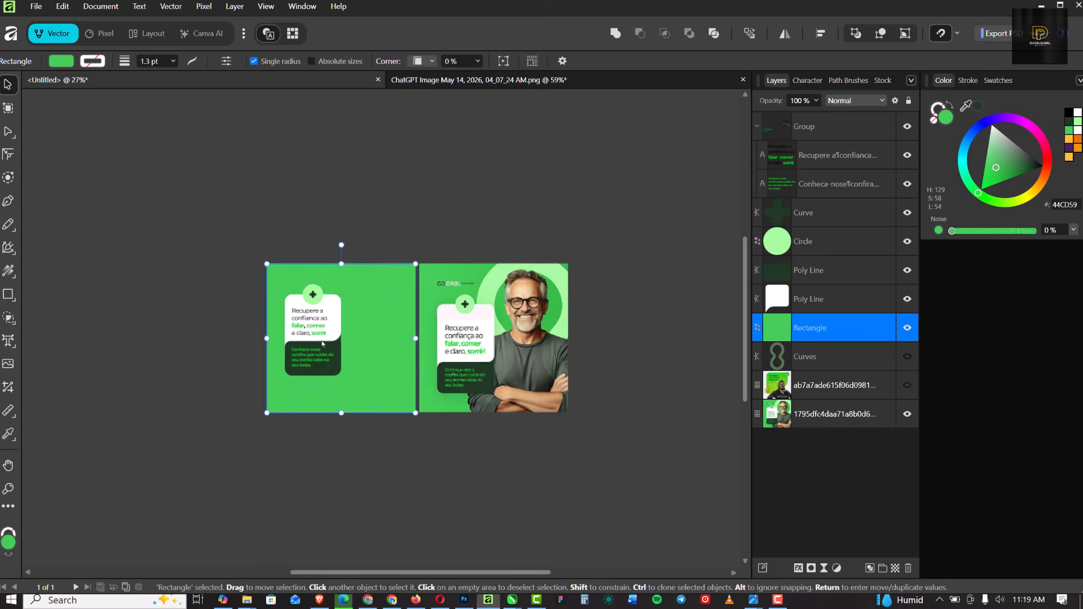
scroll(323, 343, up, 3)
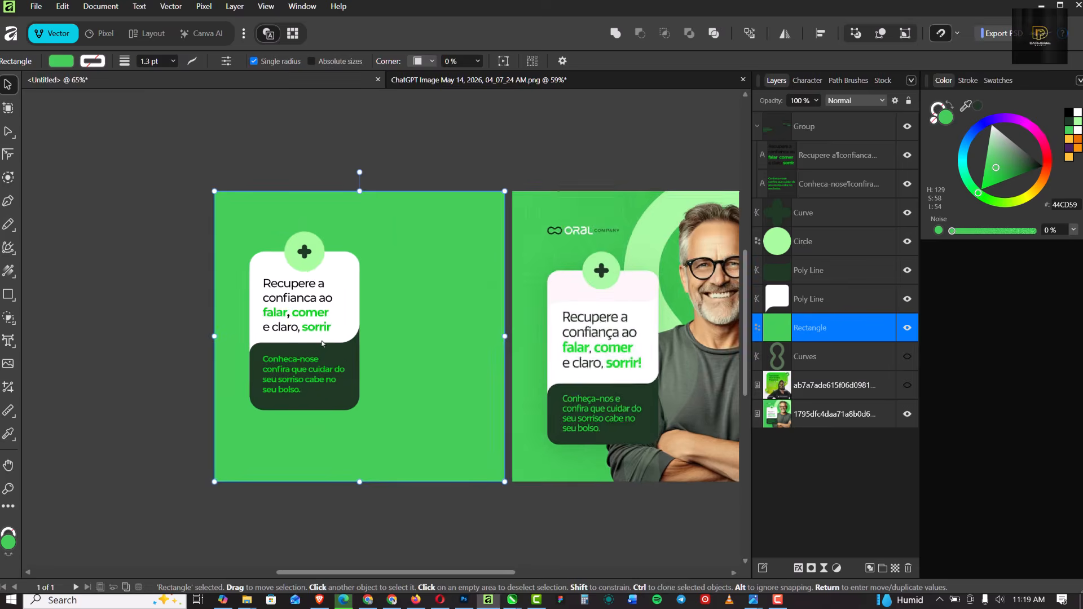
scroll(366, 316, up, 4)
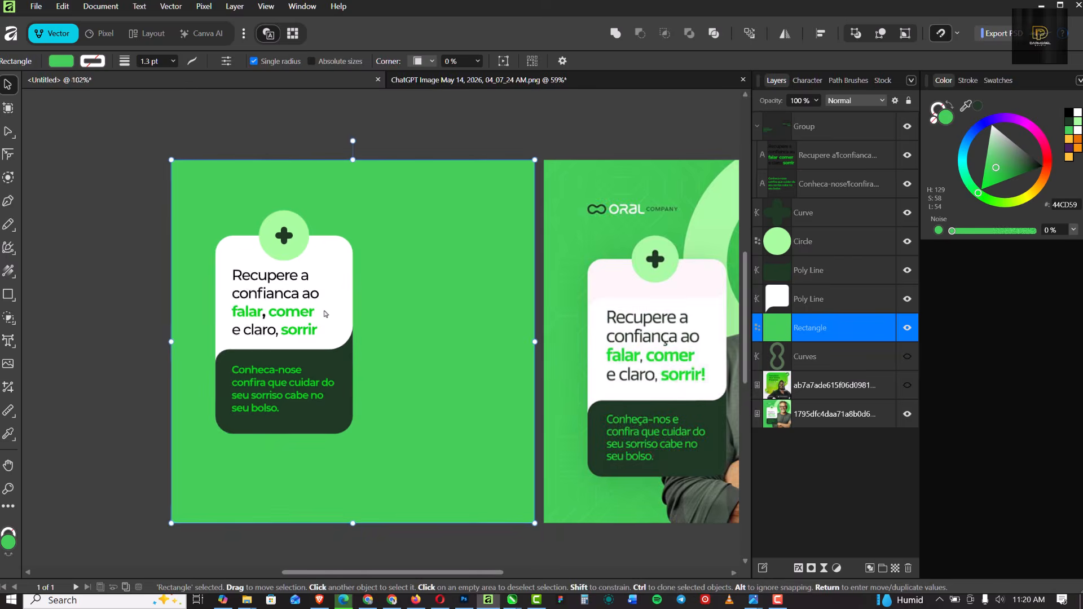
scroll(326, 313, down, 2)
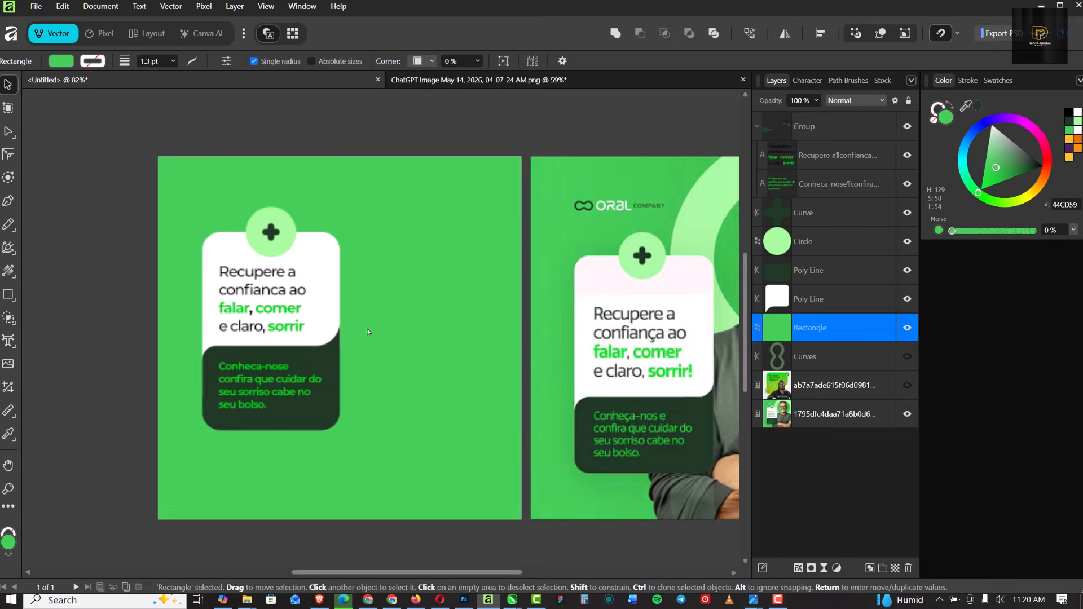
scroll(325, 316, up, 1)
scroll(323, 320, down, 1)
scroll(321, 323, down, 1)
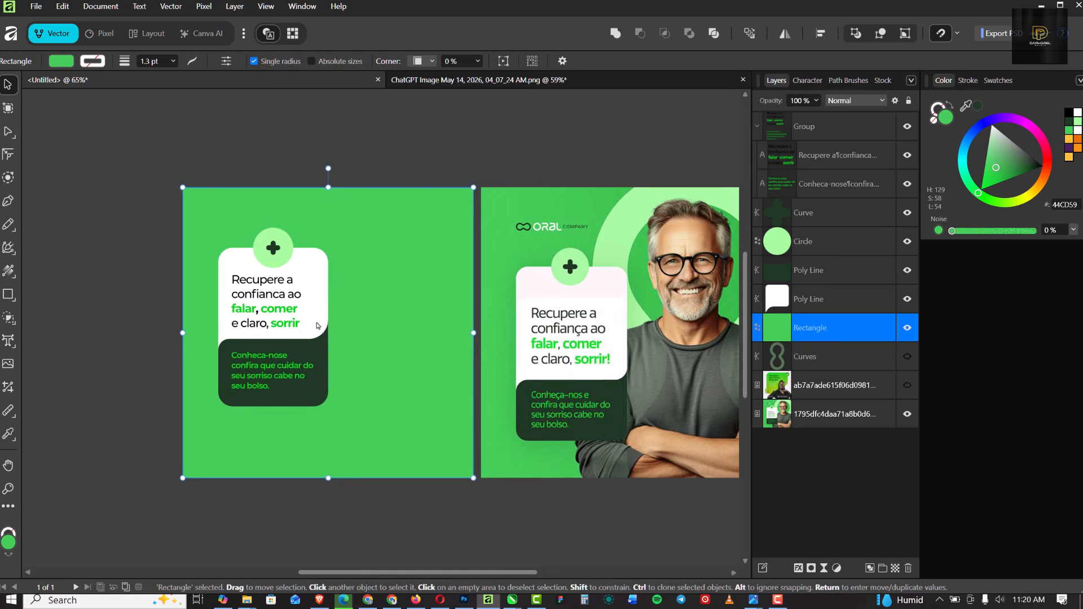
scroll(307, 303, up, 6)
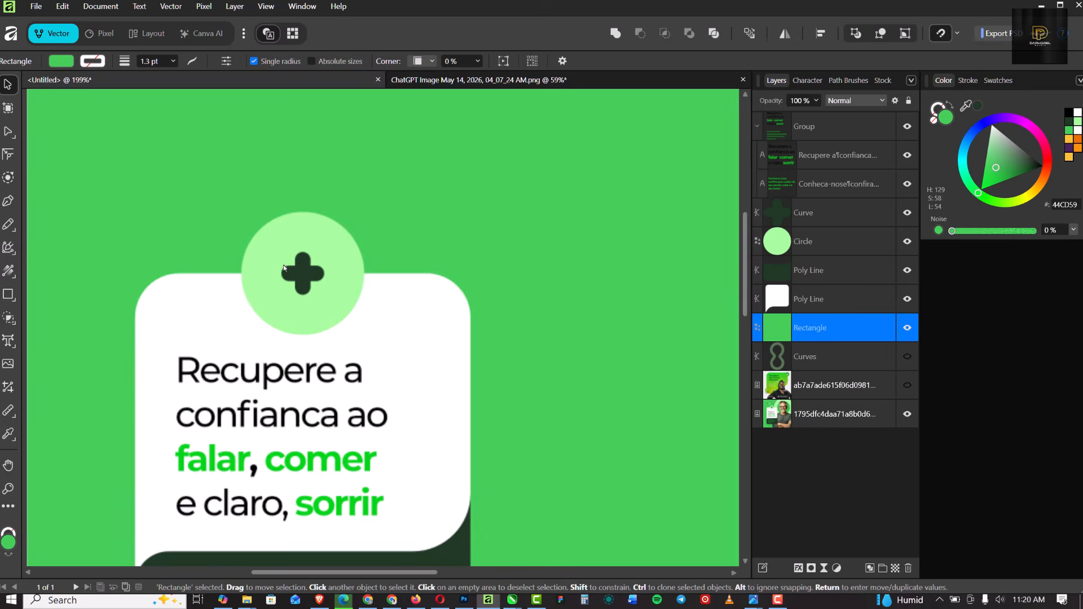
scroll(284, 268, down, 3)
scroll(273, 287, down, 3)
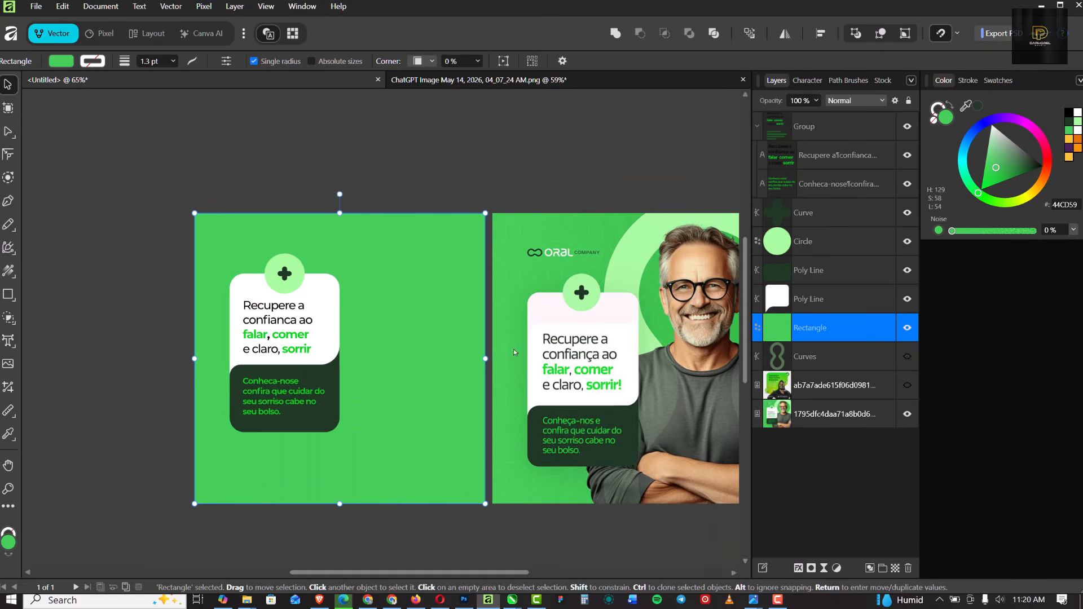
scroll(373, 306, down, 3)
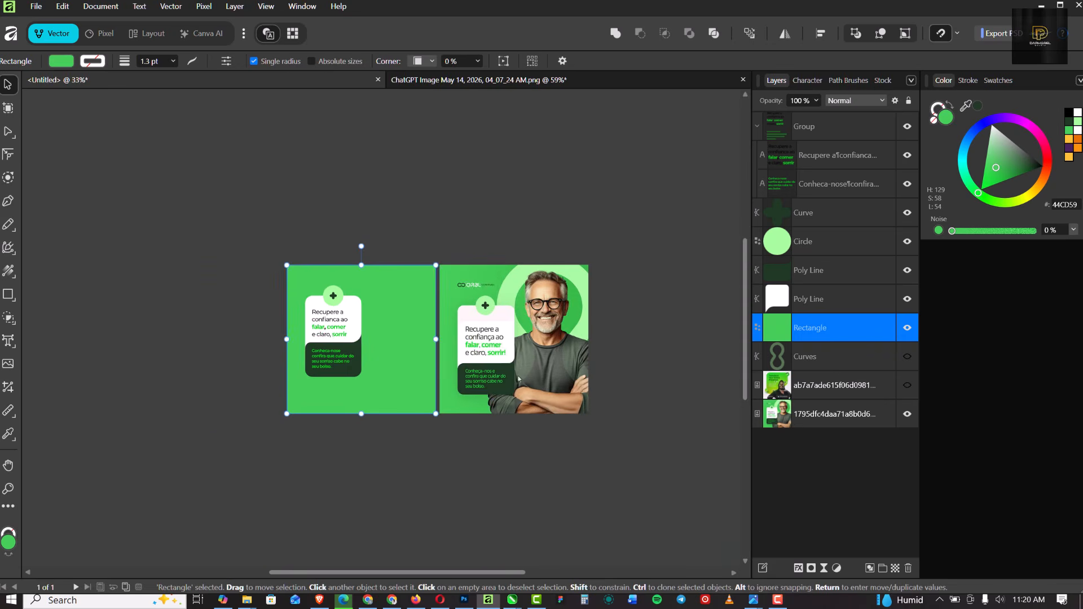
scroll(528, 341, up, 2)
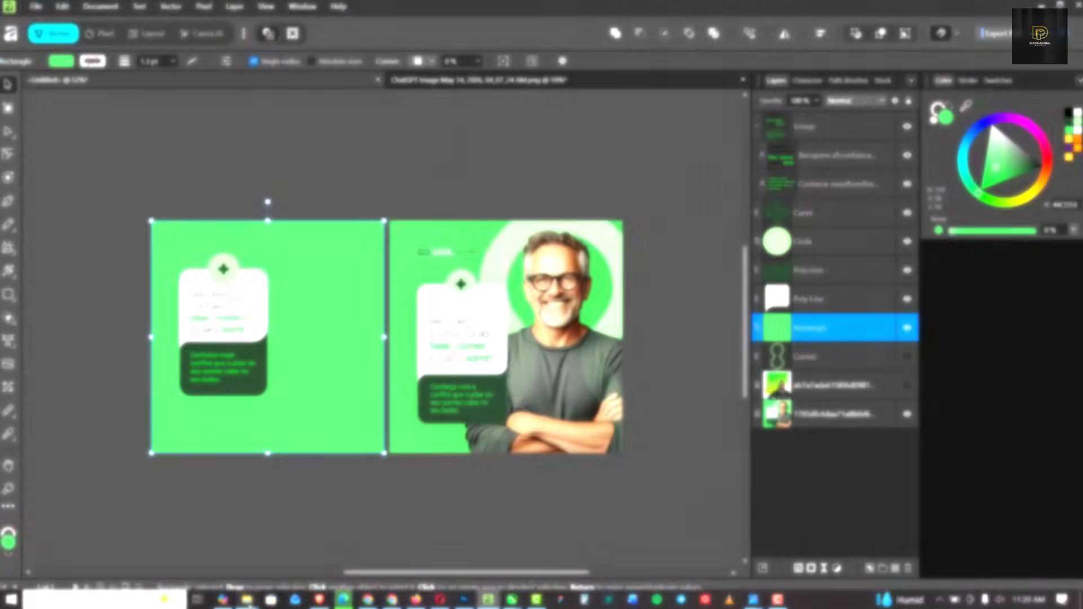
Bring the cut-out image of the man in glasses from the Downloads folder into the design and place it on the green background.
mouse_move(249, 605)
mouse_move(332, 540)
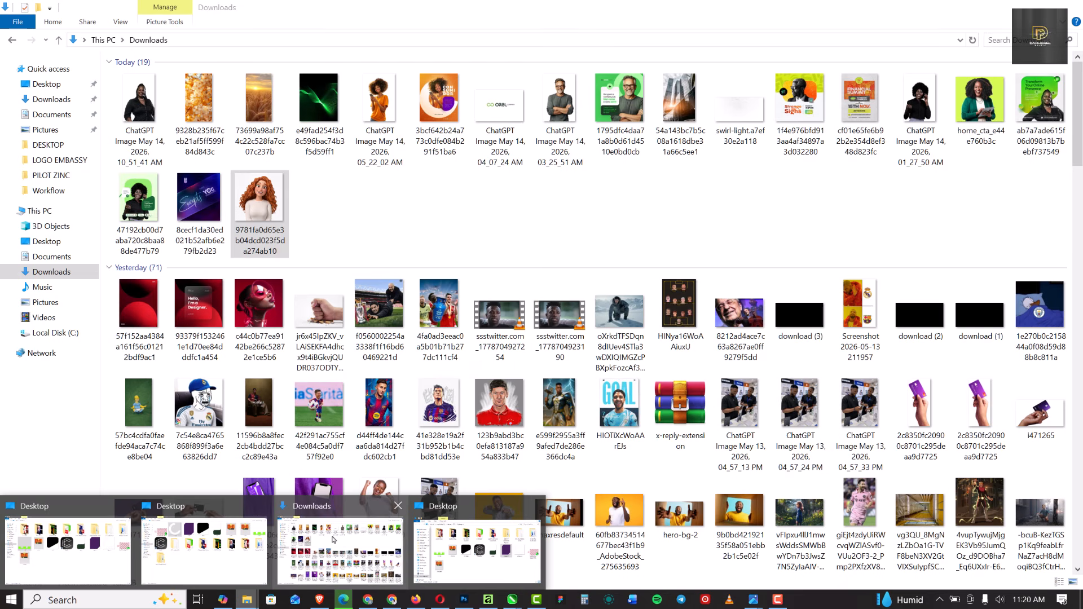
click(332, 540)
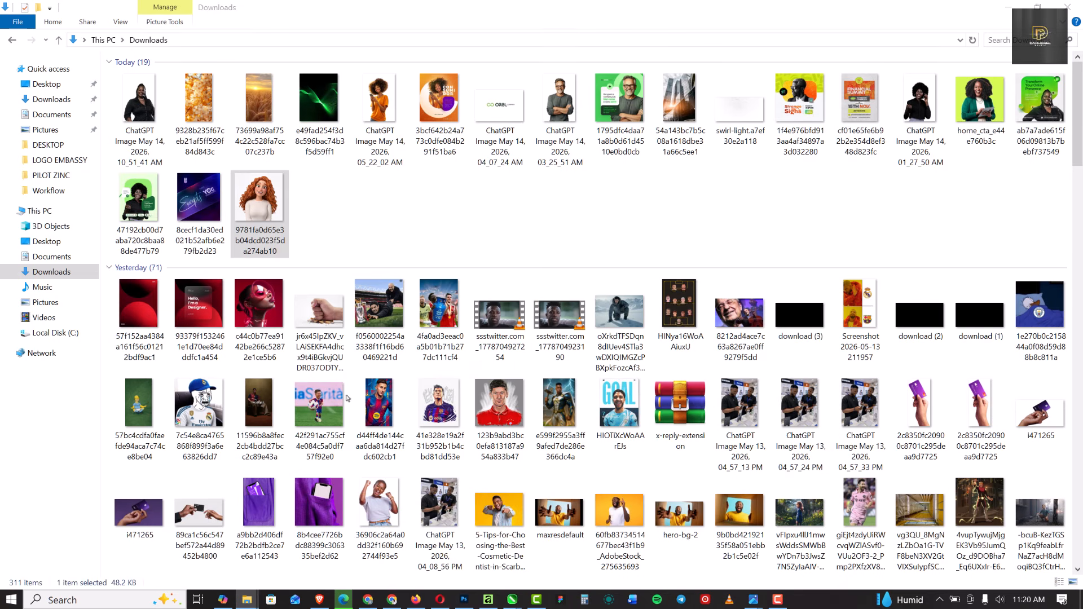
click(569, 115)
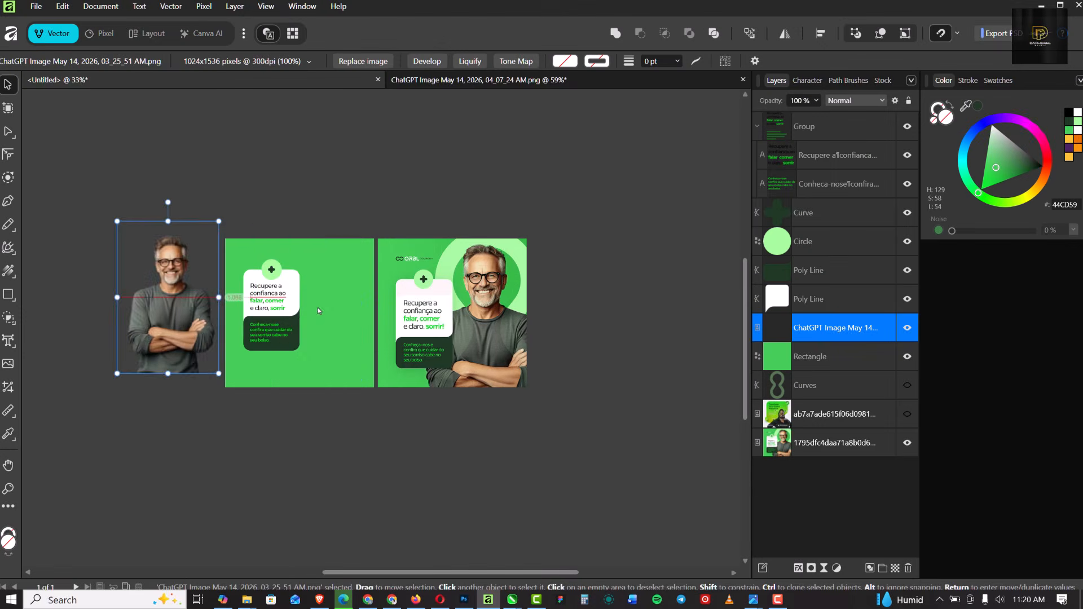
drag(317, 308, 345, 330)
Enlarge the man's image to about 133% and position it beside the card, with his lower body extending below the flyer.
scroll(316, 285, up, 5)
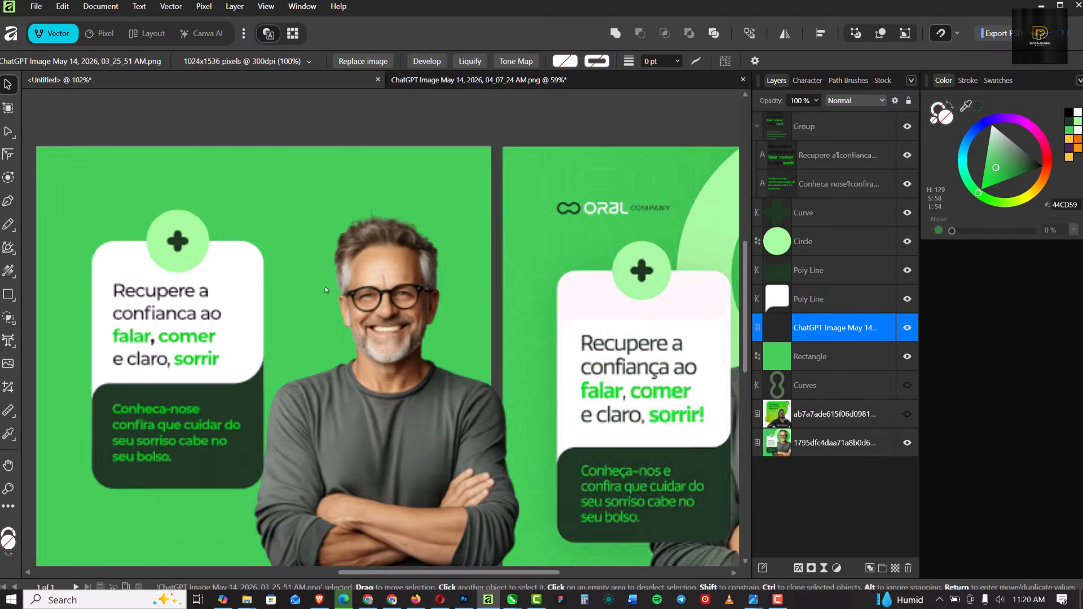
scroll(273, 287, down, 2)
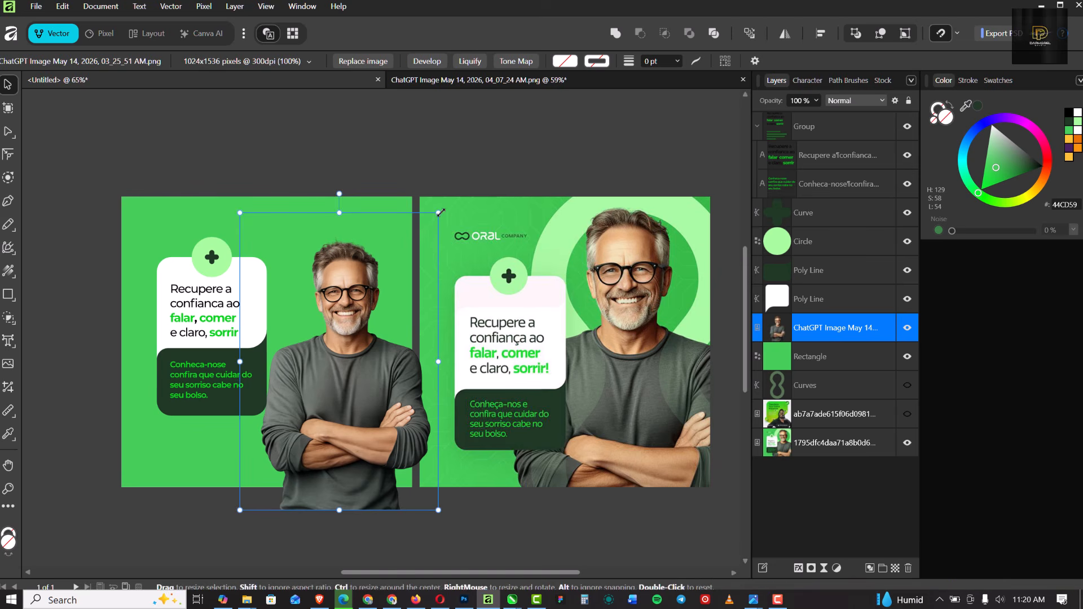
drag(441, 212, 476, 156)
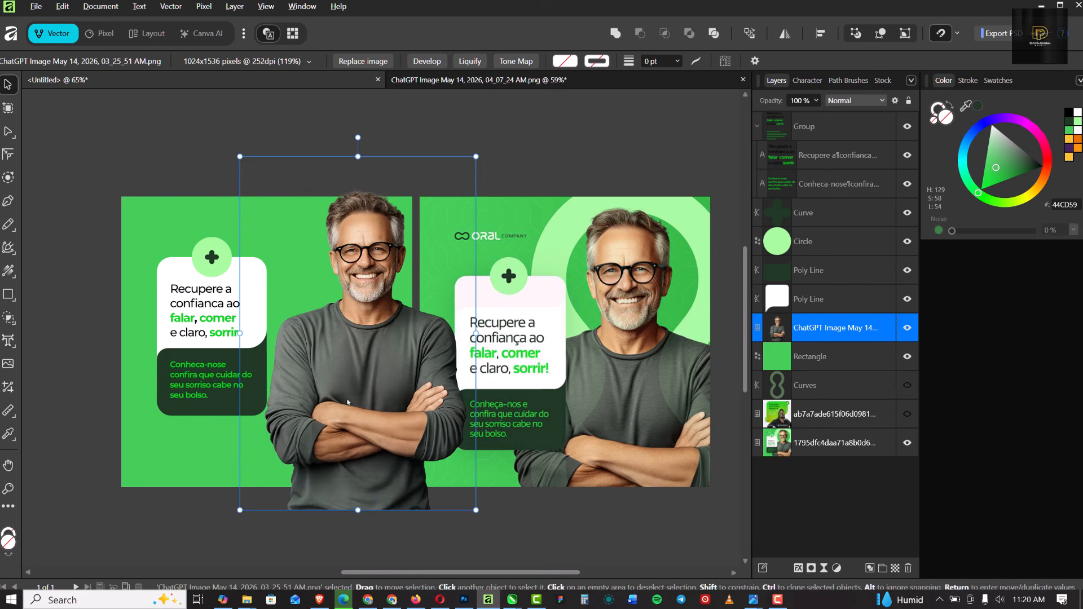
drag(354, 381, 320, 410)
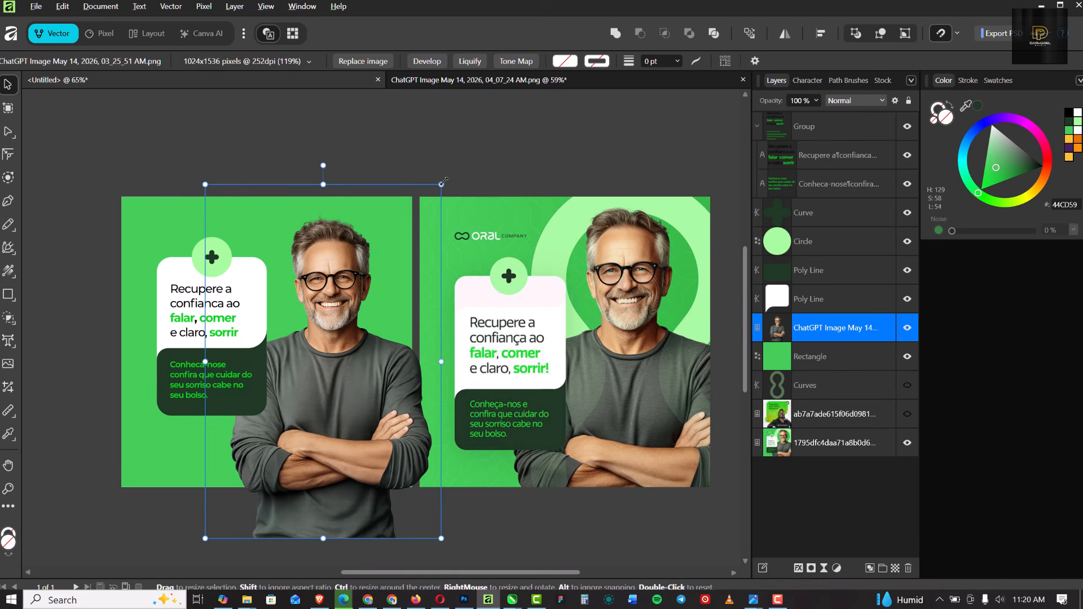
drag(440, 185, 483, 133)
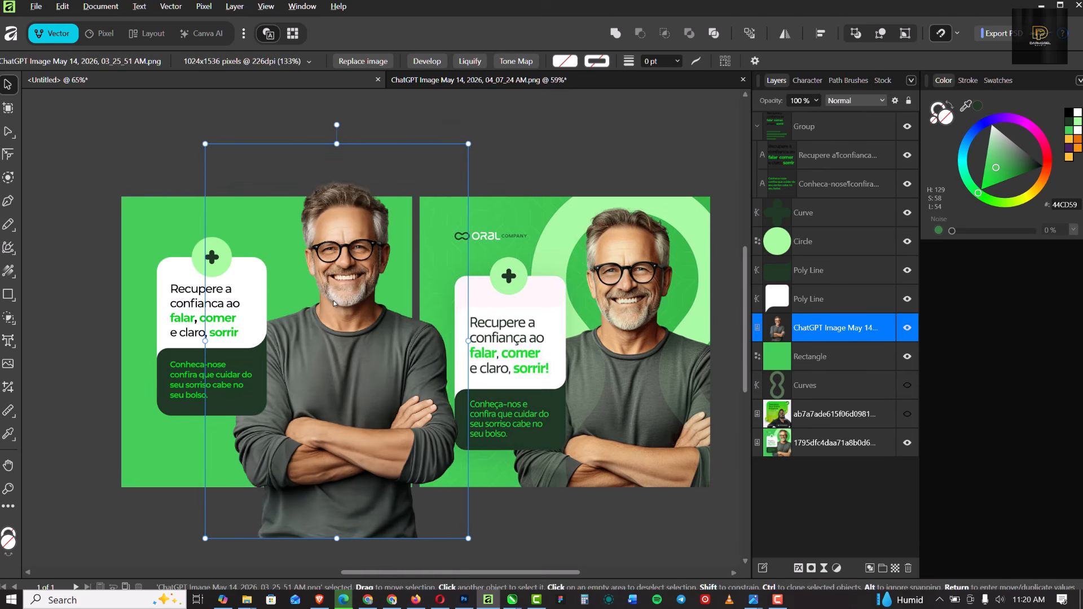
drag(334, 304, 323, 337)
Compare the man's size and placement on the recreated flyer with the reference flyer.
scroll(332, 325, down, 3)
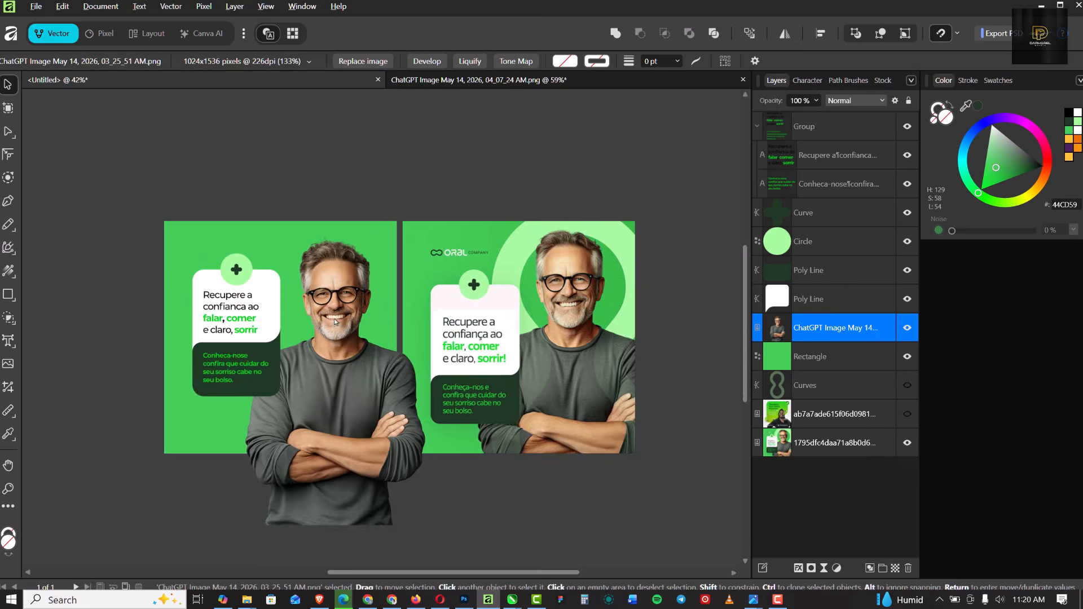
scroll(333, 325, up, 3)
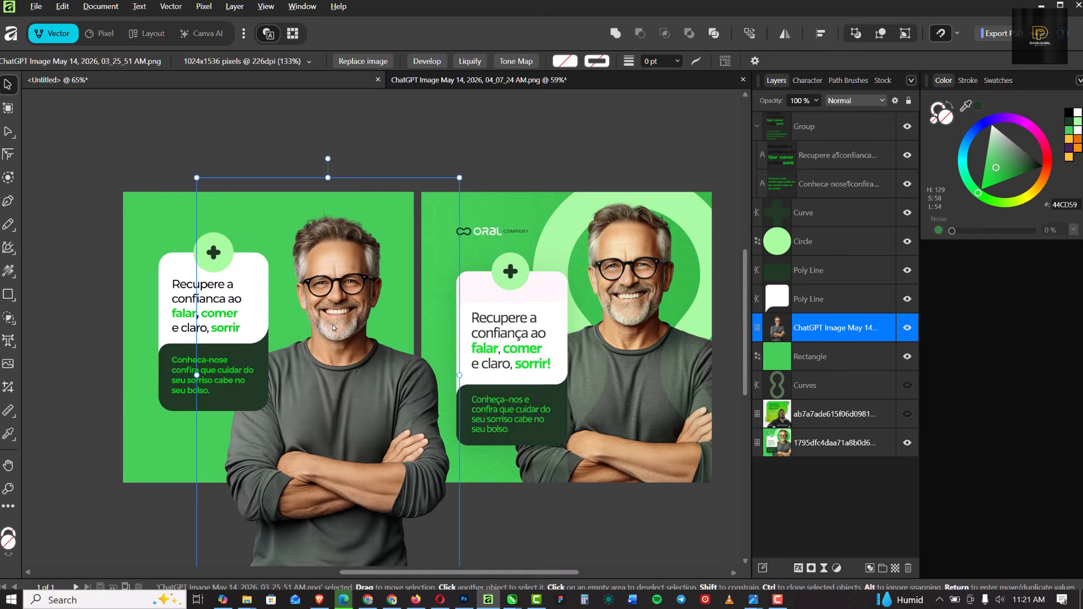
scroll(330, 328, down, 1)
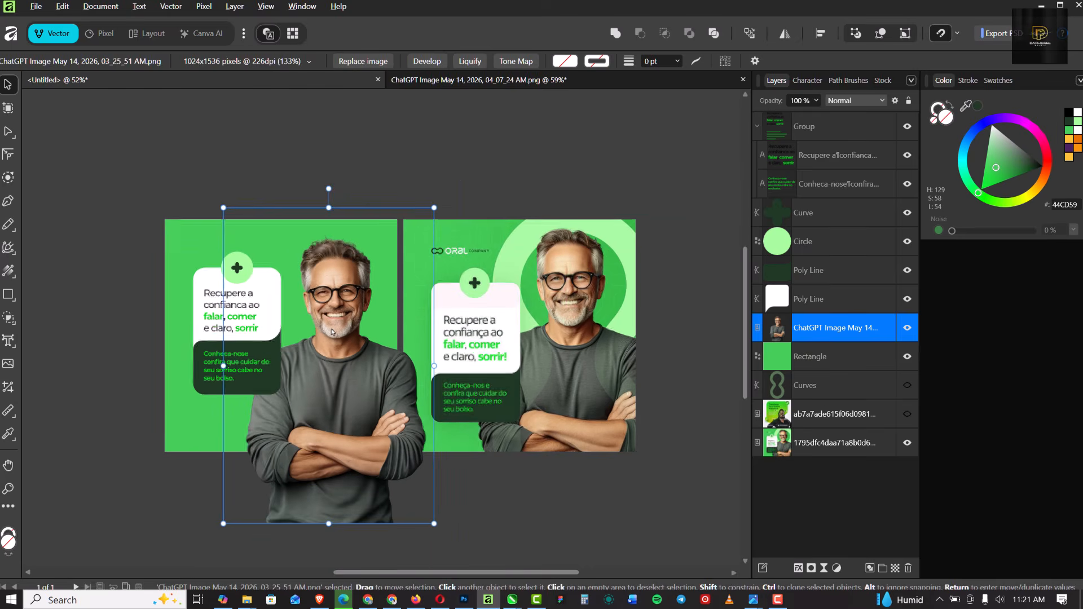
scroll(221, 230, up, 2)
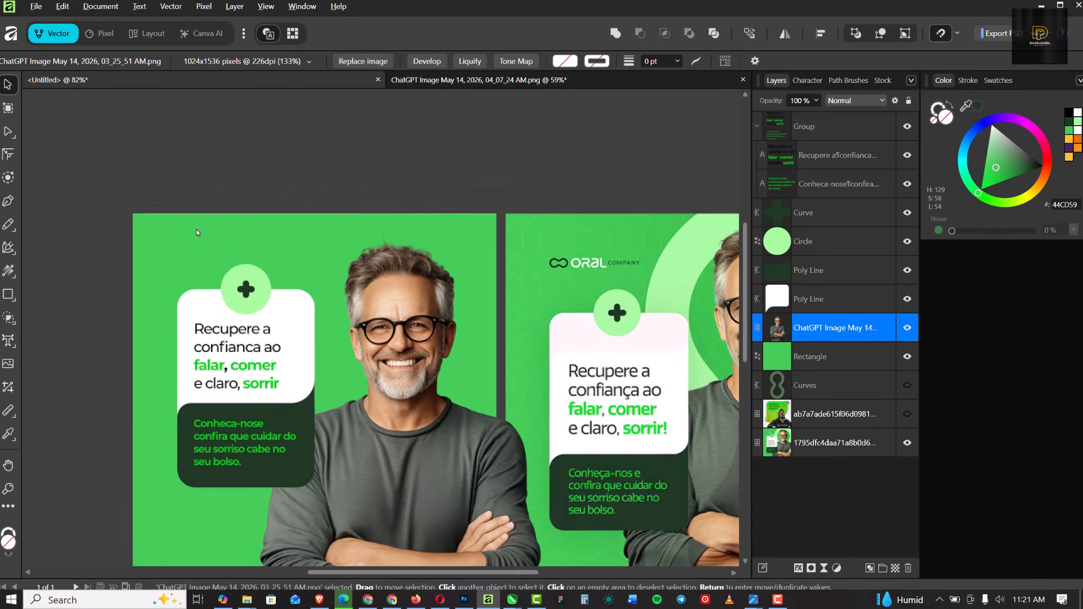
click(234, 140)
scroll(272, 232, down, 3)
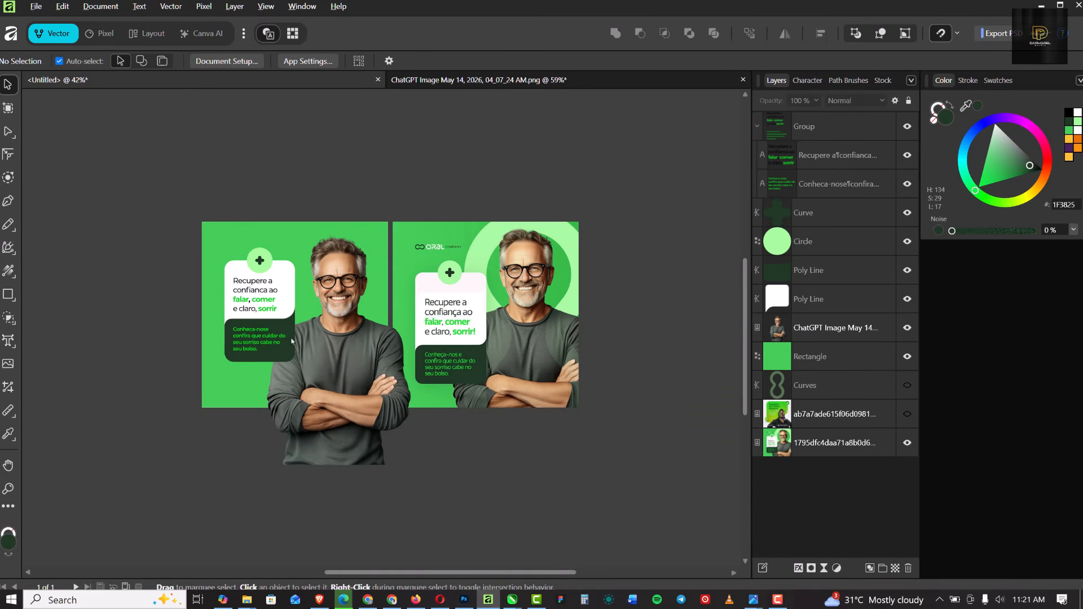
scroll(286, 262, up, 1)
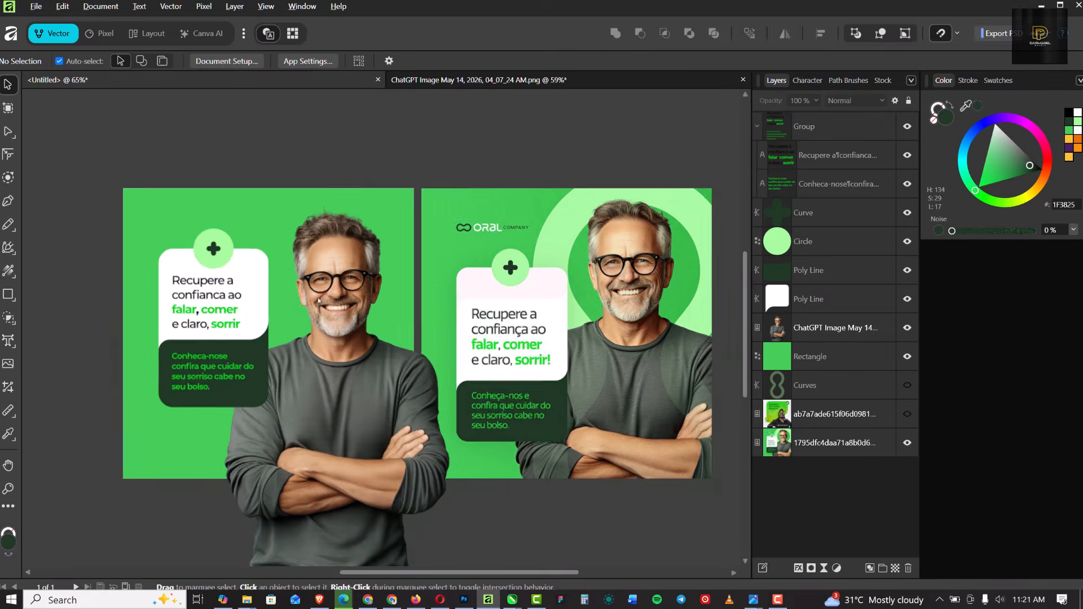
scroll(299, 282, up, 1)
scroll(312, 308, down, 2)
scroll(312, 308, up, 1)
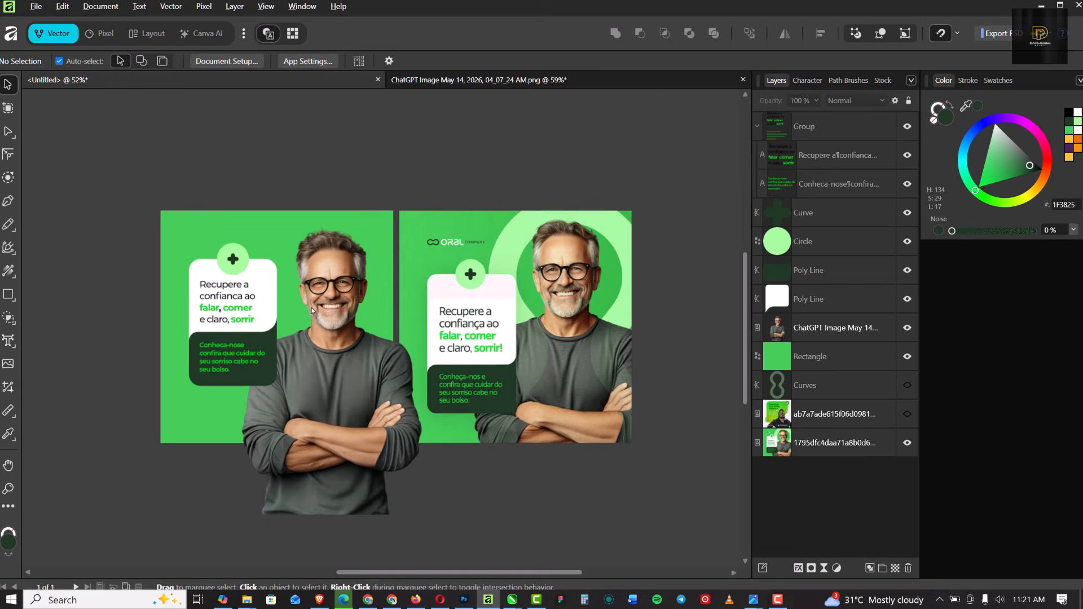
scroll(310, 321, down, 2)
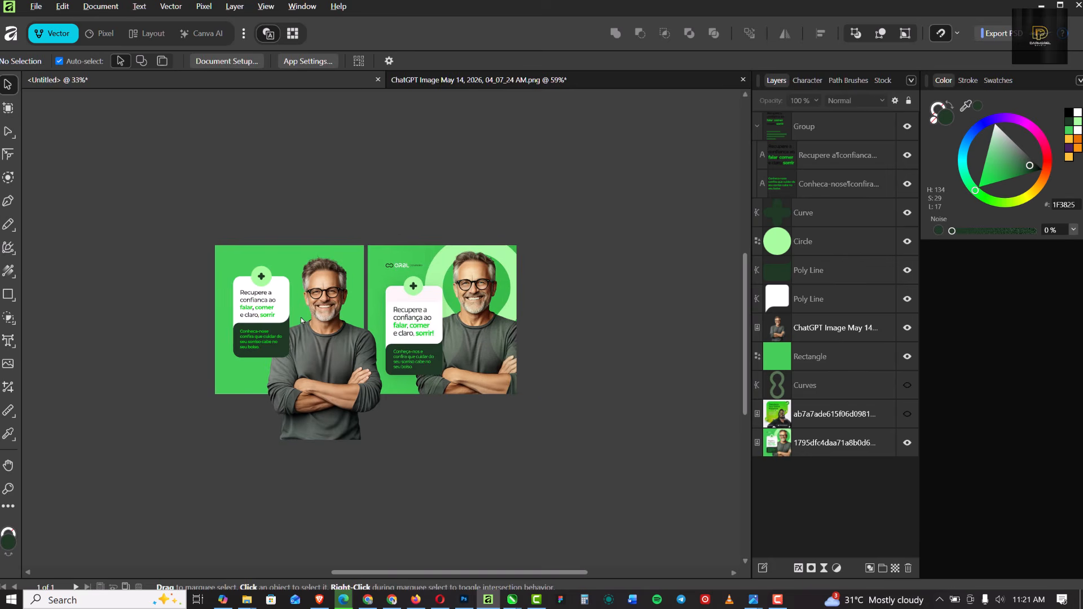
scroll(302, 321, up, 1)
Group all objects of the recreated flyer: the texts, plus badge, card shapes, man's image and green background.
click(461, 275)
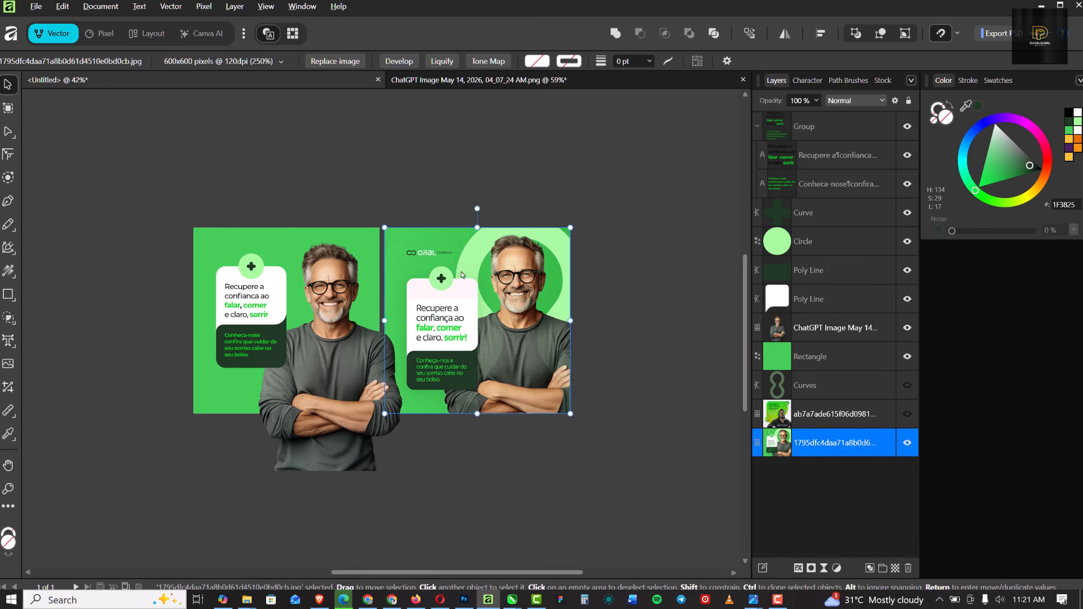
drag(163, 206, 319, 396)
click(448, 489)
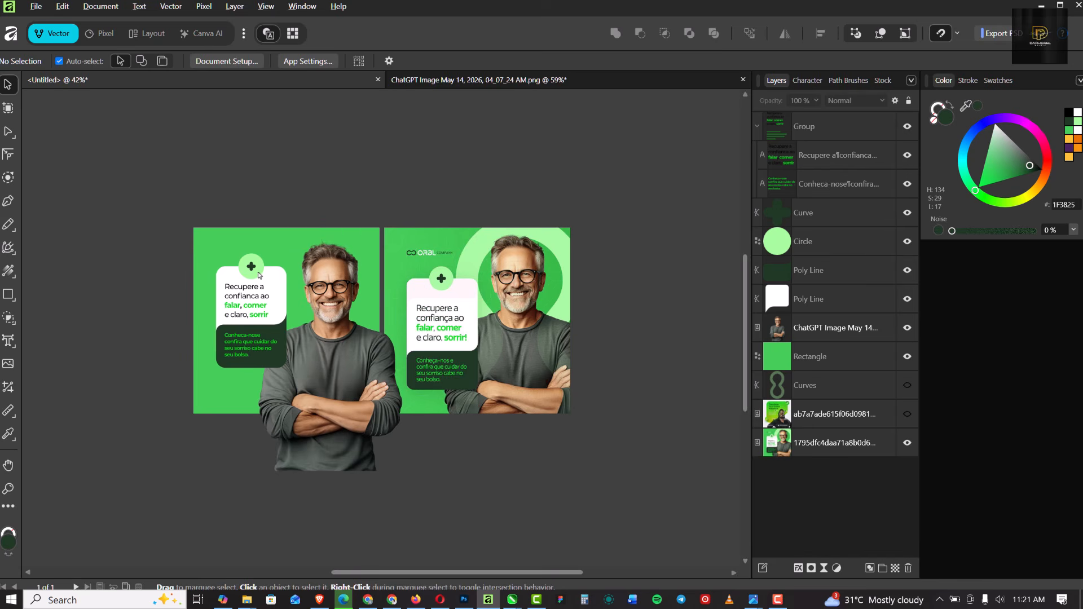
drag(176, 213, 439, 449)
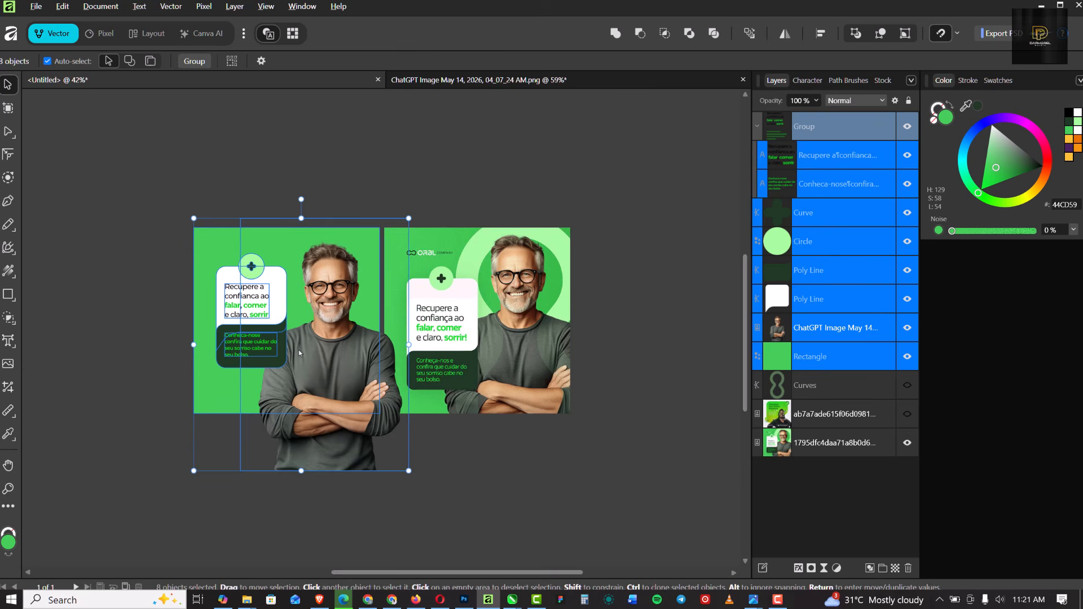
key(ctrl+g)
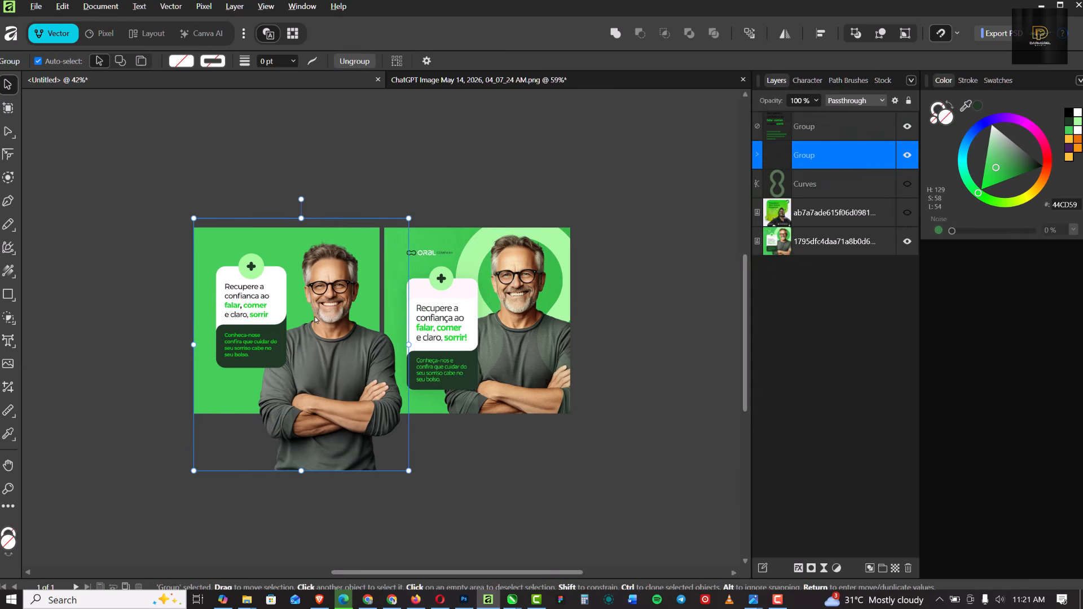
drag(330, 320, 264, 339)
Clip the display to the canvas so everything outside the recreated flyer is hidden, and inspect the composition.
click(415, 183)
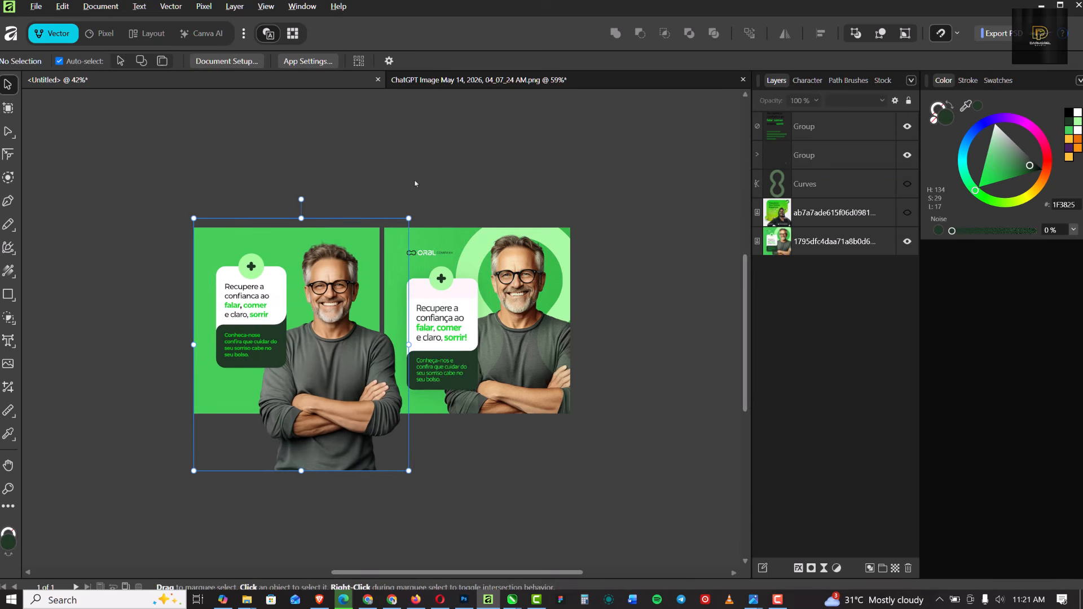
right_click(413, 183)
click(482, 308)
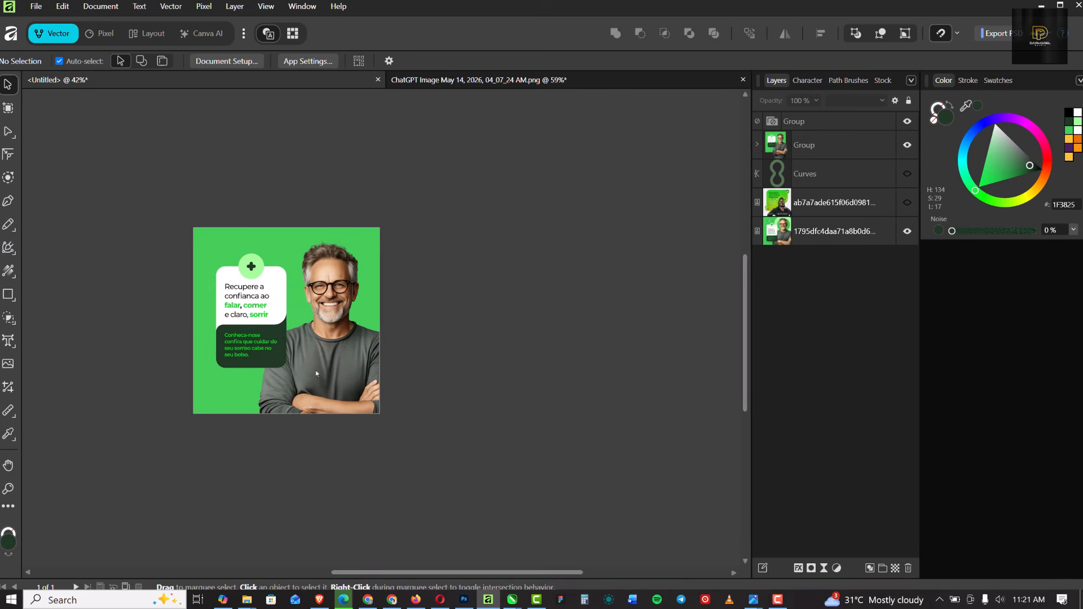
scroll(316, 373, up, 4)
scroll(394, 332, up, 4)
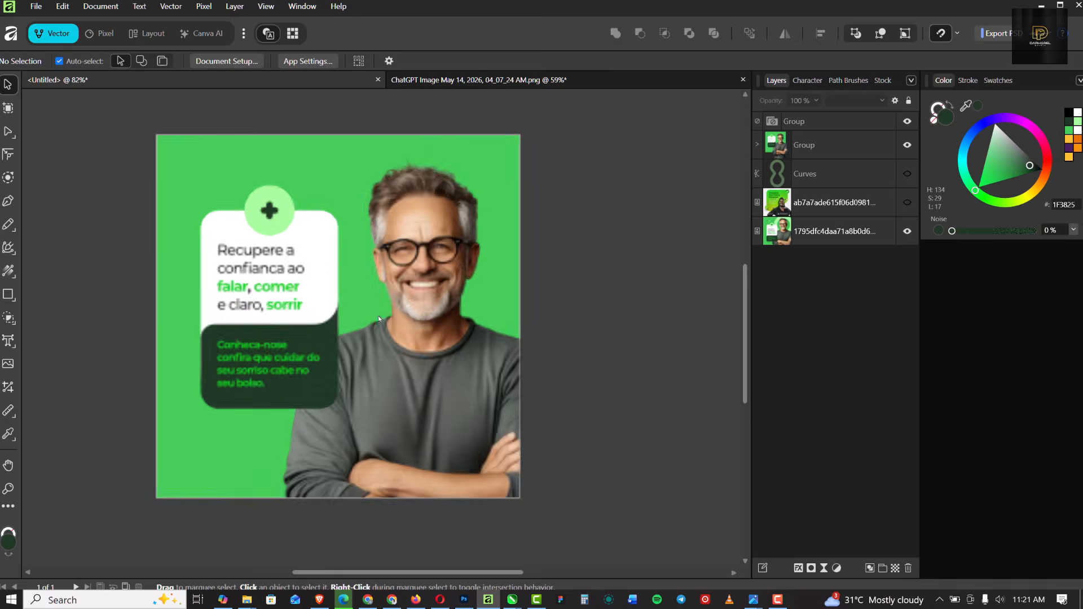
Turn off clipping to the canvas so the parts of the design beyond its edge are displayed.
scroll(435, 318, down, 2)
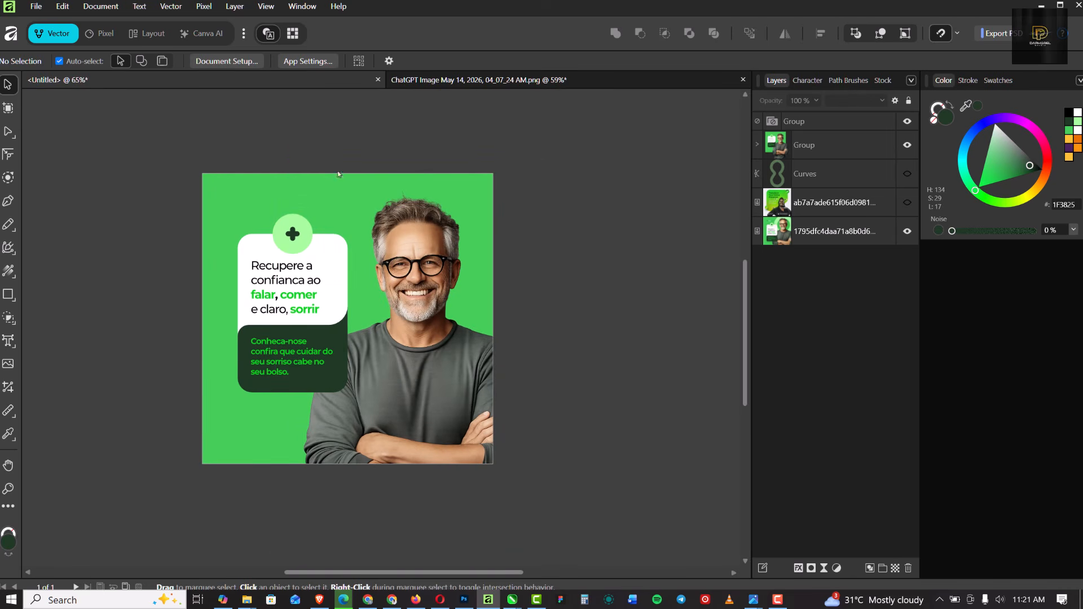
right_click(389, 122)
click(427, 247)
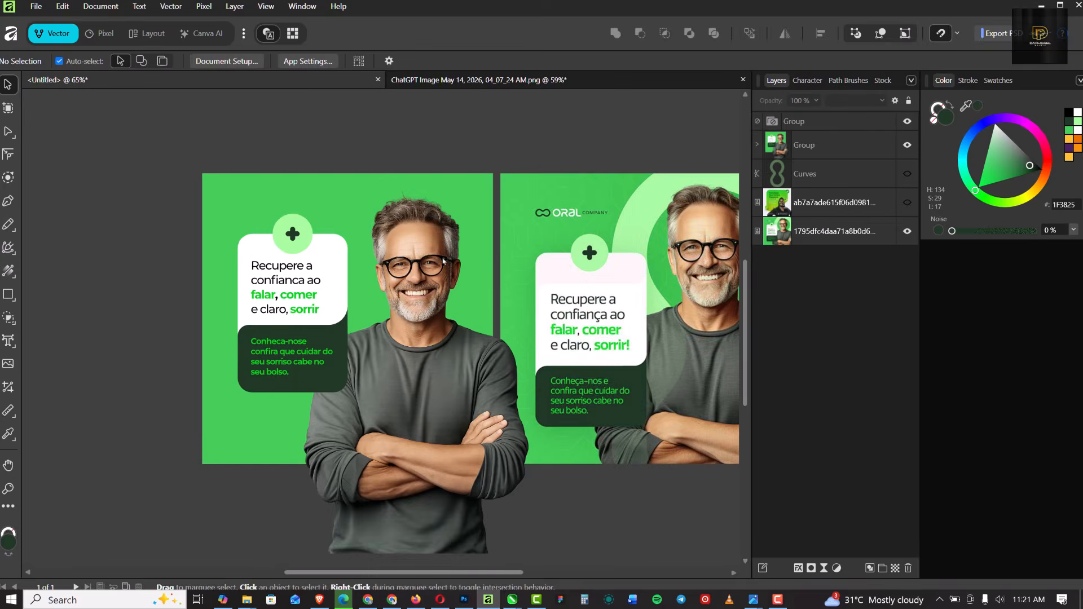
Select all objects of the recreated dental flyer and move them together off the canvas, to its left.
scroll(336, 262, down, 4)
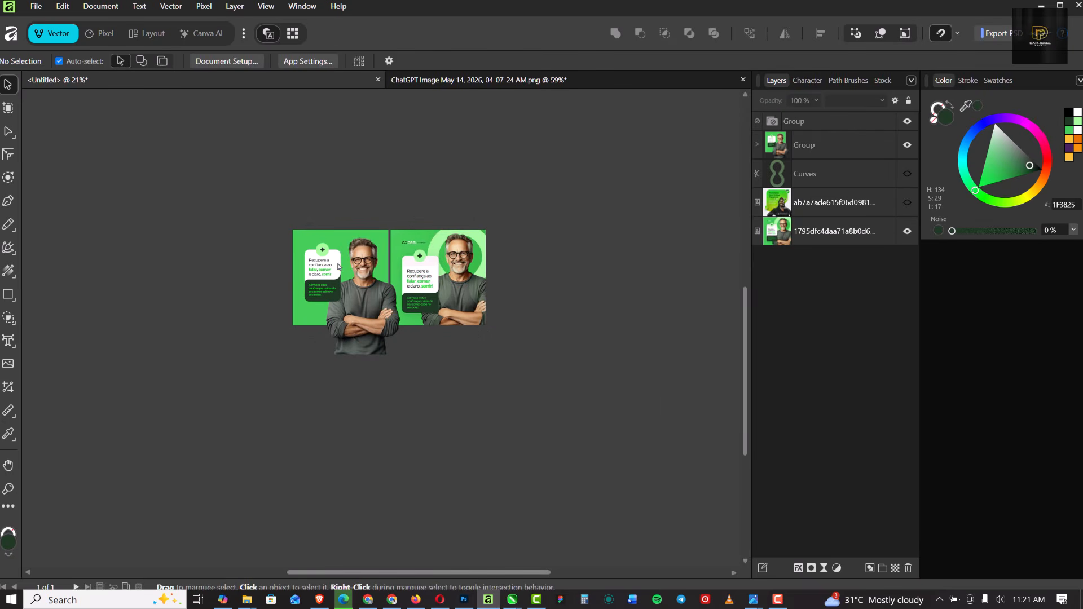
click(341, 273)
click(366, 275)
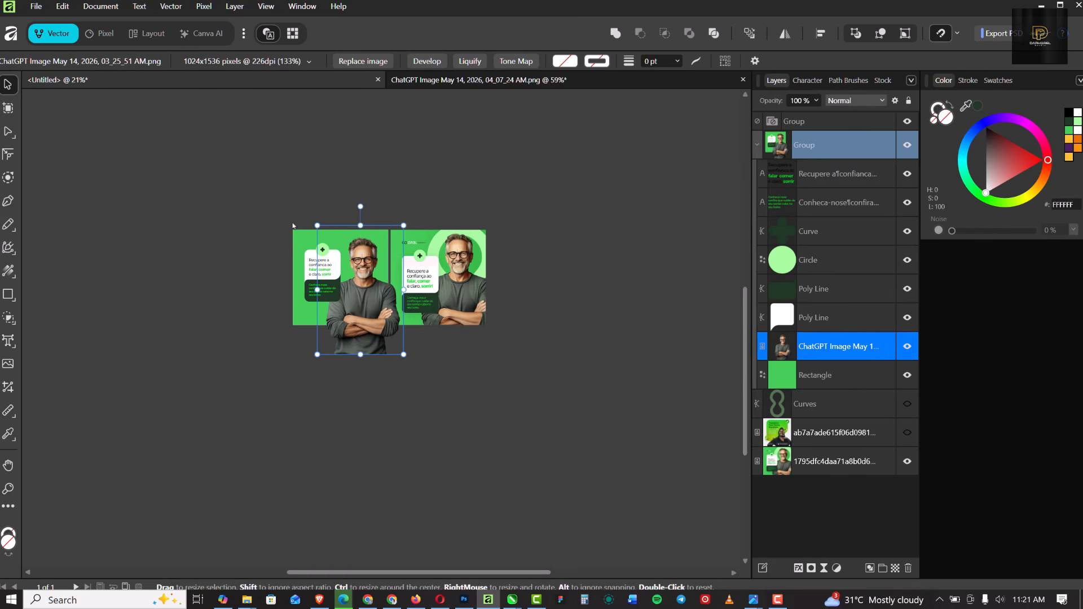
drag(272, 210, 400, 364)
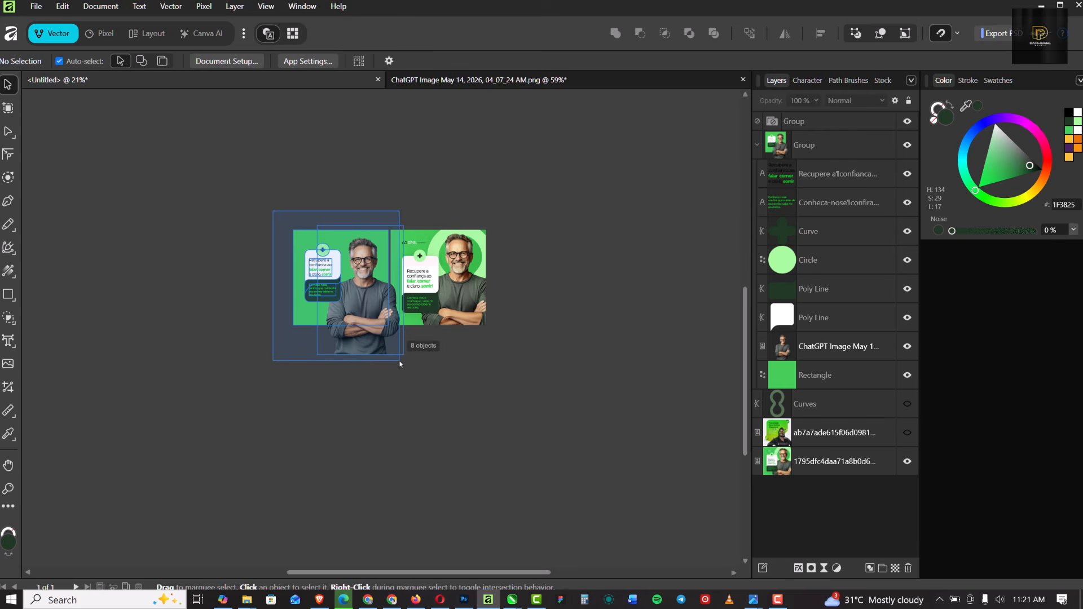
drag(354, 313, 241, 295)
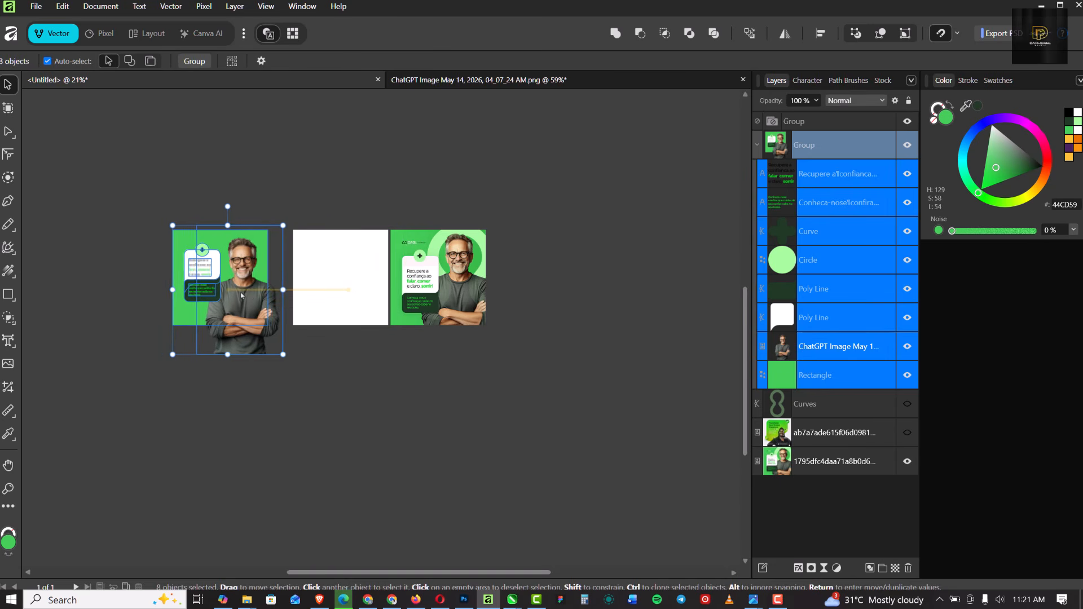
click(354, 362)
Hide the dental flyer reference, show the "Transform Your Online Presence" reference image, and place it just right of the blank canvas.
click(446, 299)
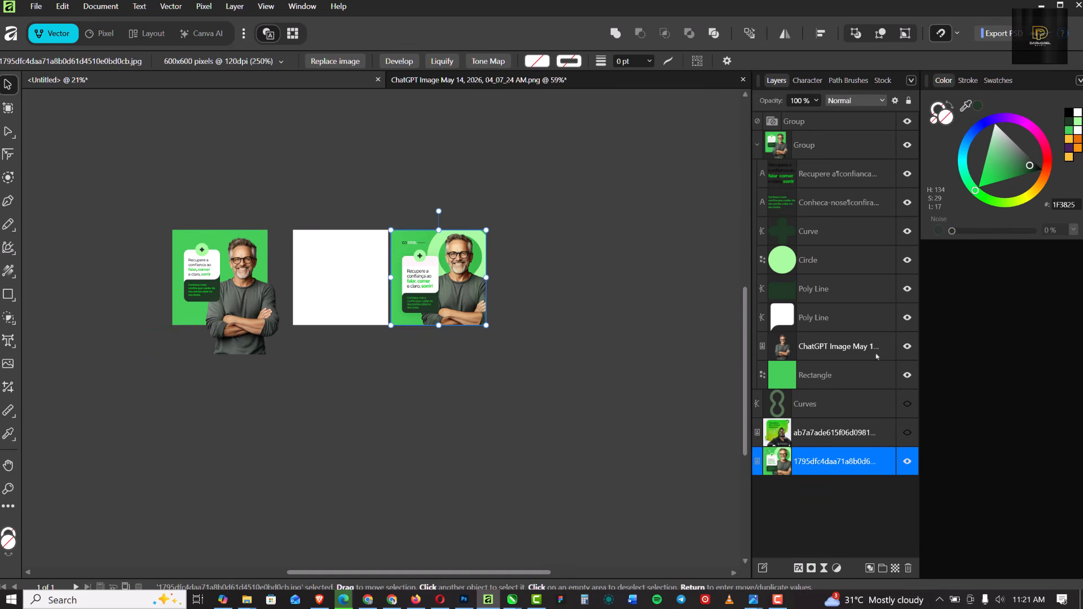
click(908, 462)
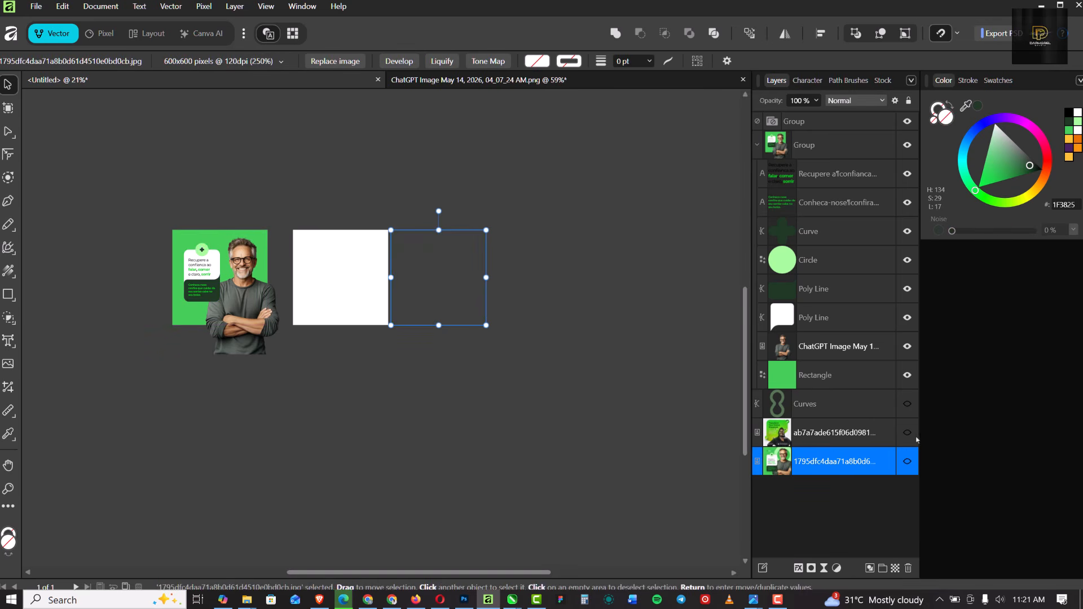
click(908, 433)
key(Escape)
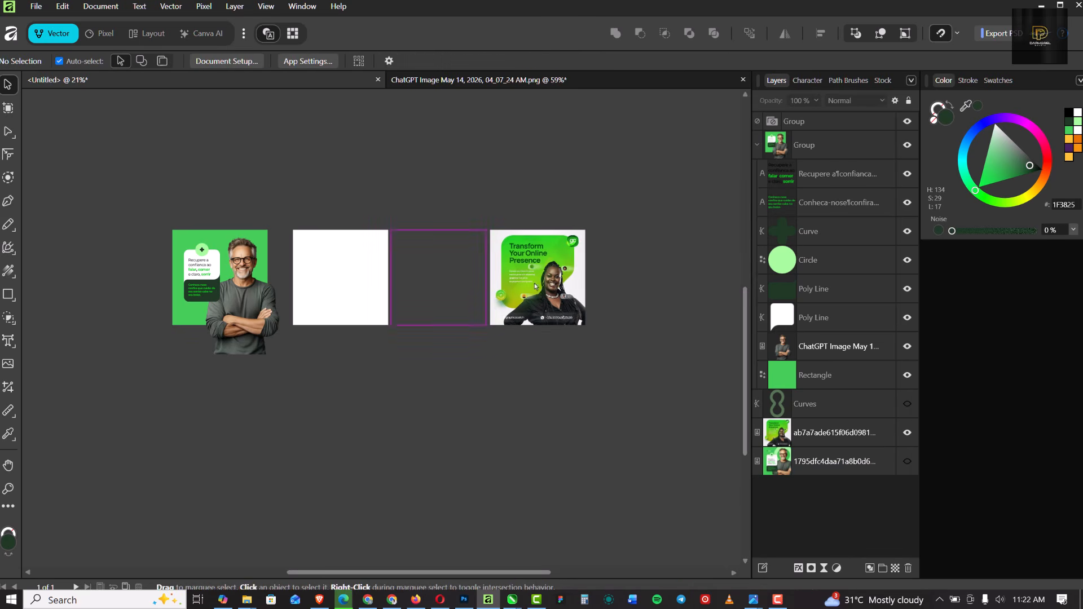
drag(557, 281, 469, 280)
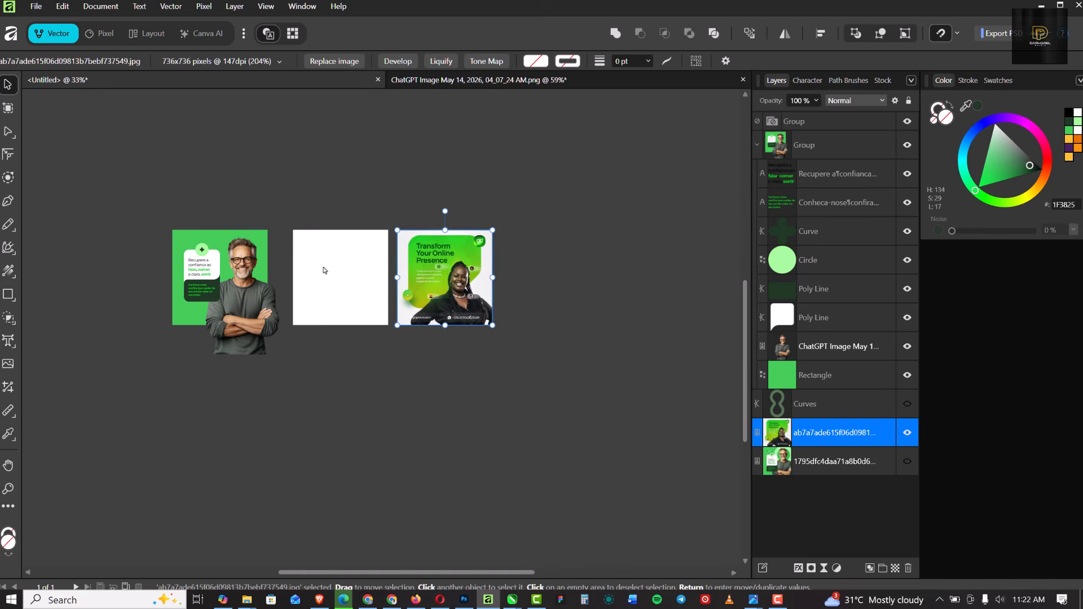
Examine the rounded green panel and layout of the "Transform Your Online Presence" reference against the blank canvas.
scroll(332, 269, up, 5)
scroll(356, 272, up, 1)
scroll(266, 105, down, 2)
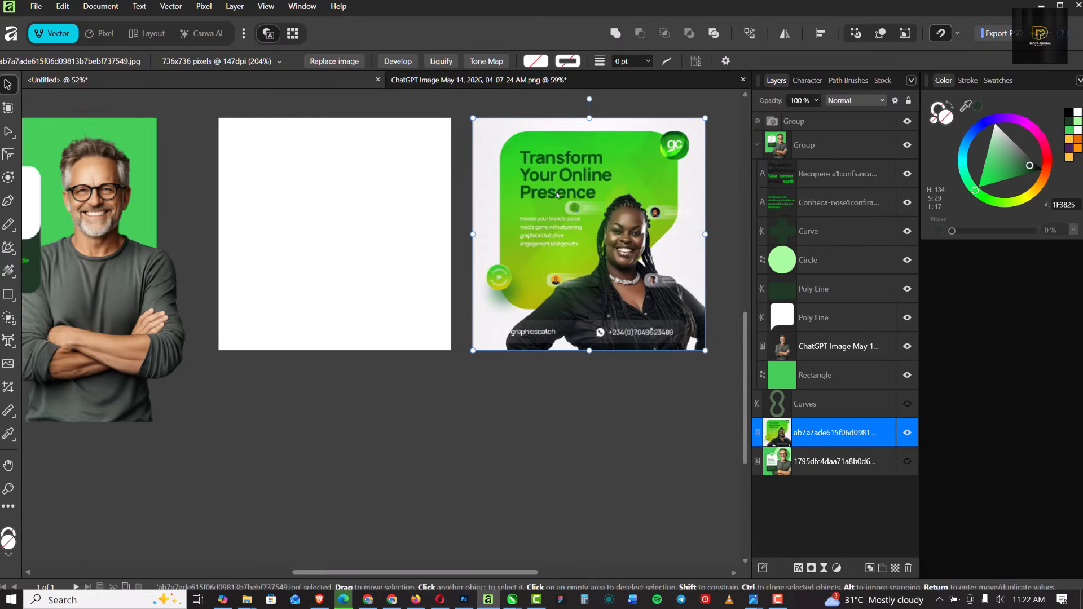
scroll(547, 139, up, 2)
scroll(579, 193, up, 1)
scroll(395, 270, down, 3)
scroll(409, 213, up, 1)
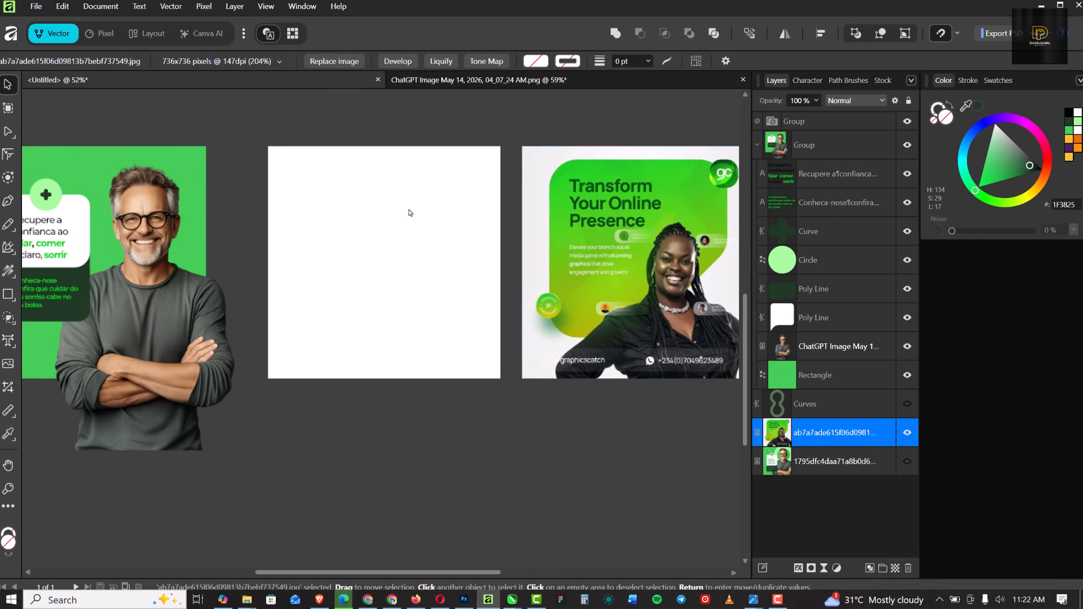
scroll(332, 221, up, 1)
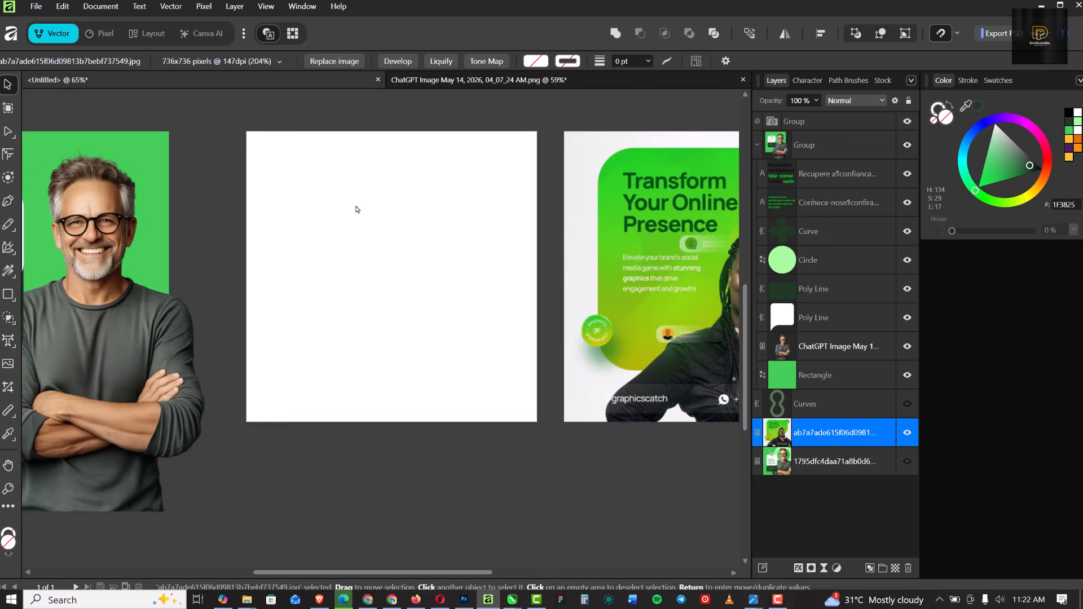
scroll(357, 208, down, 1)
scroll(384, 205, up, 1)
scroll(331, 236, up, 1)
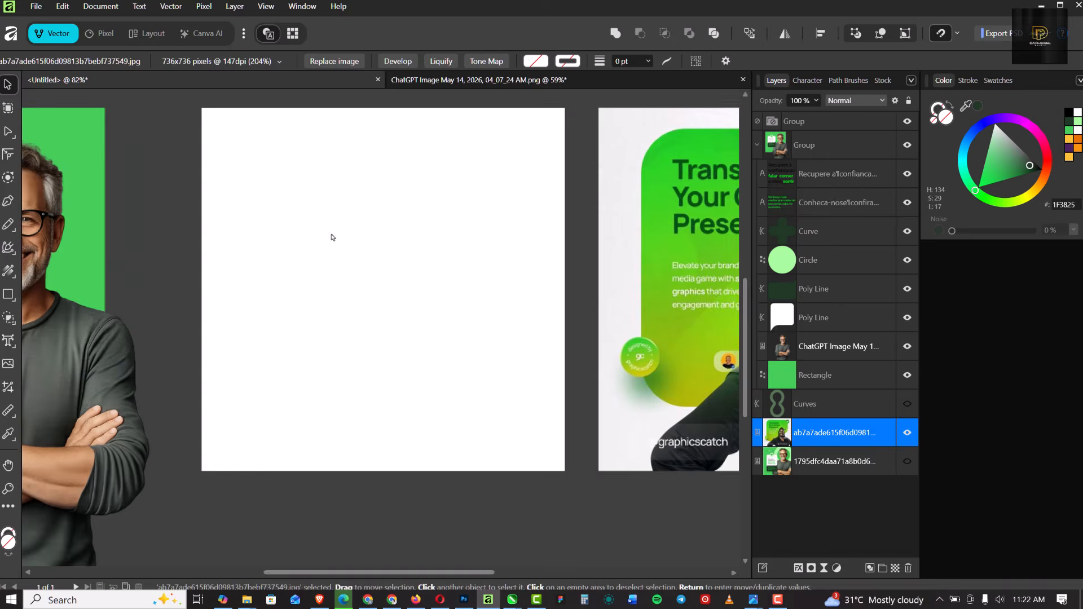
scroll(316, 235, down, 1)
scroll(350, 200, down, 1)
scroll(318, 211, up, 1)
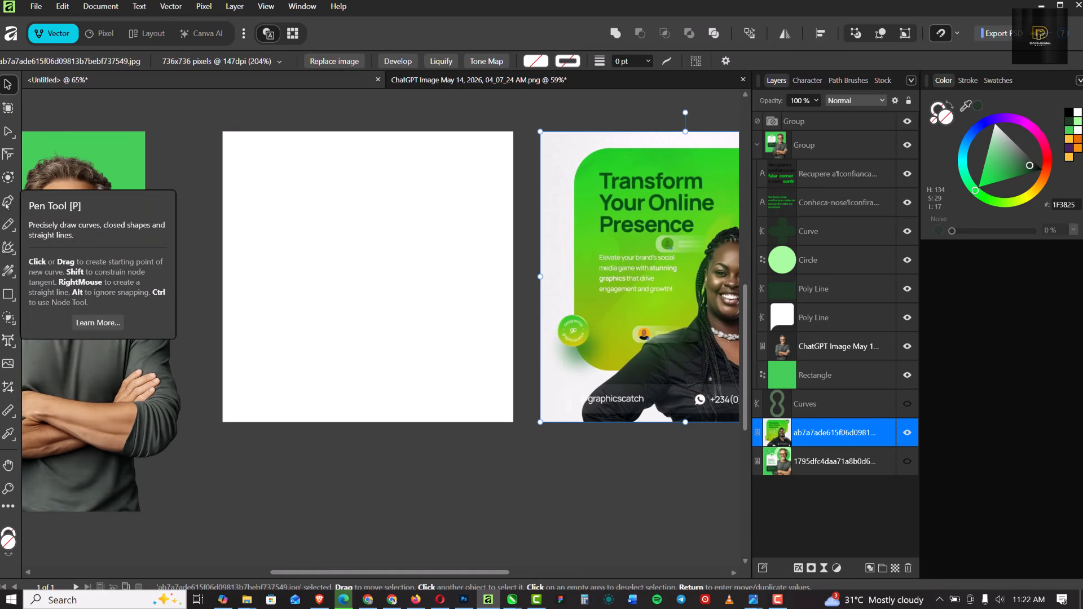
Draw a closed four-sided shape on the canvas with the Pen tool, with straight vertical sides and a bottom edge rising to the right.
key(p)
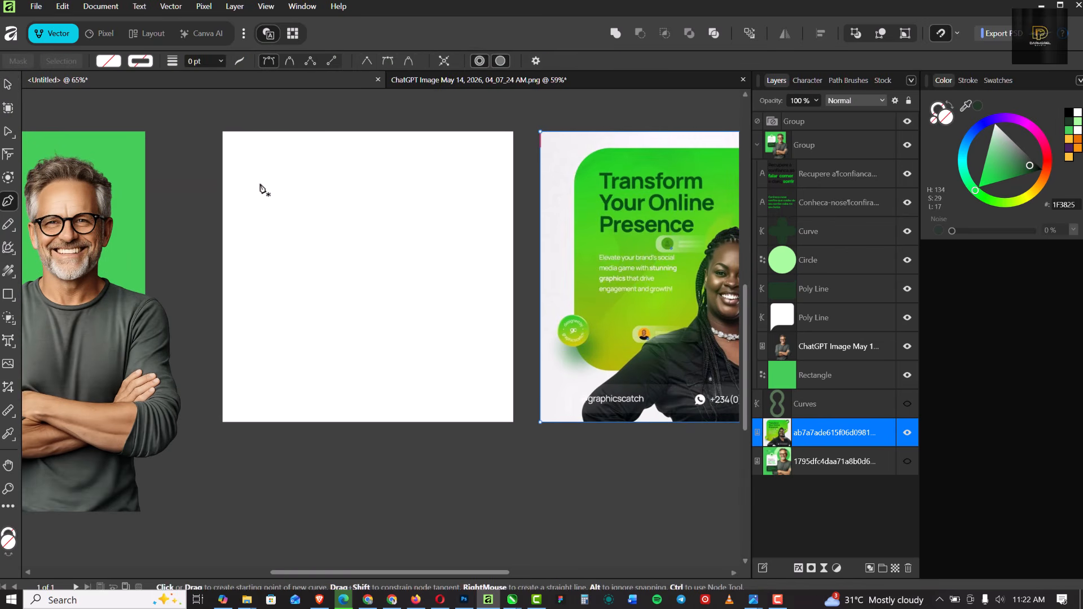
scroll(260, 186, down, 1)
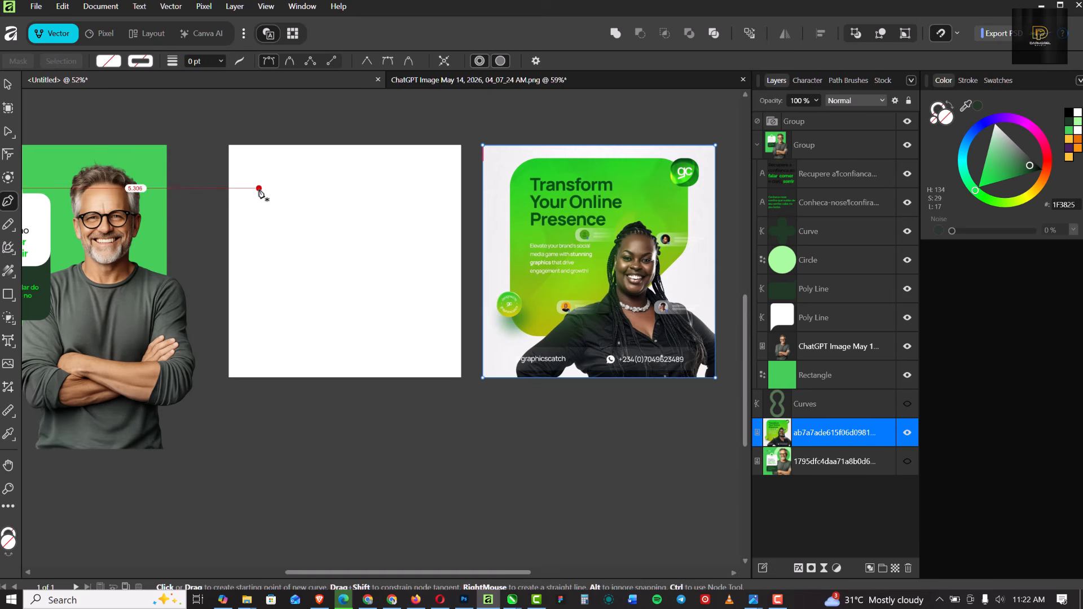
click(259, 189)
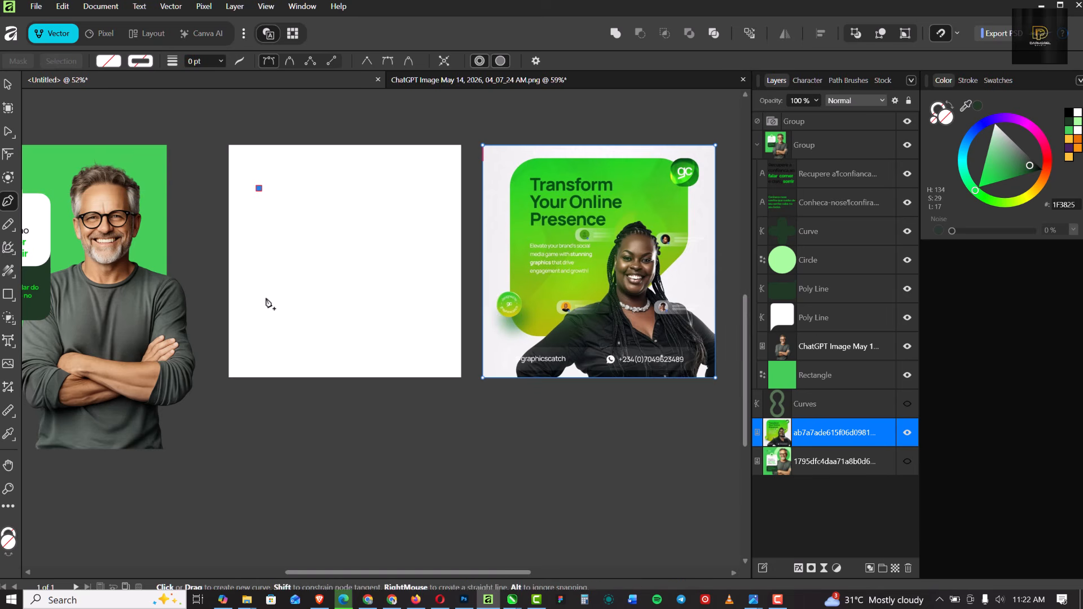
click(260, 340)
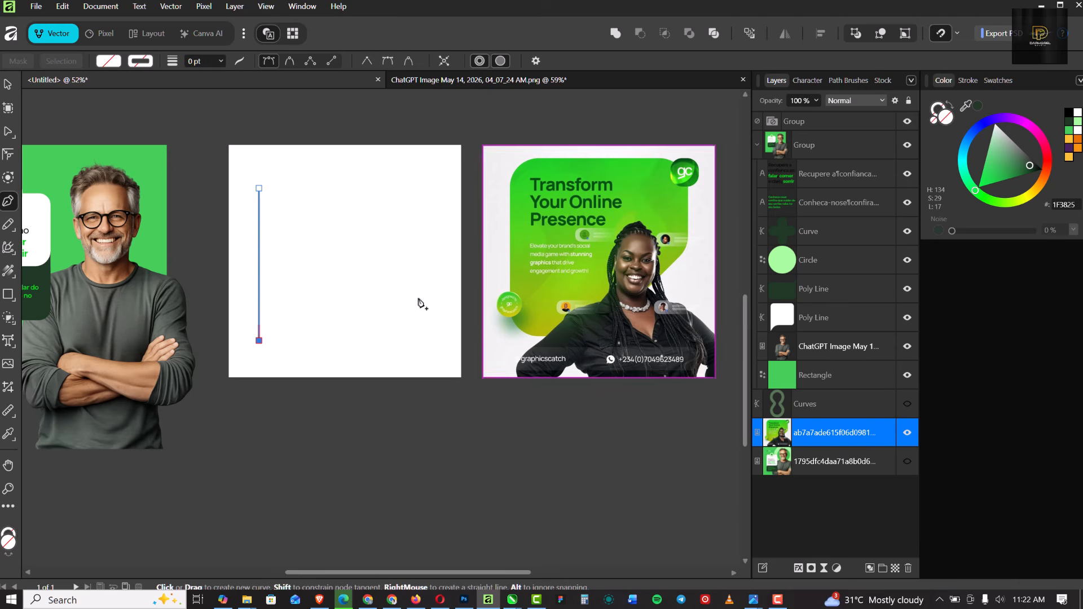
click(432, 269)
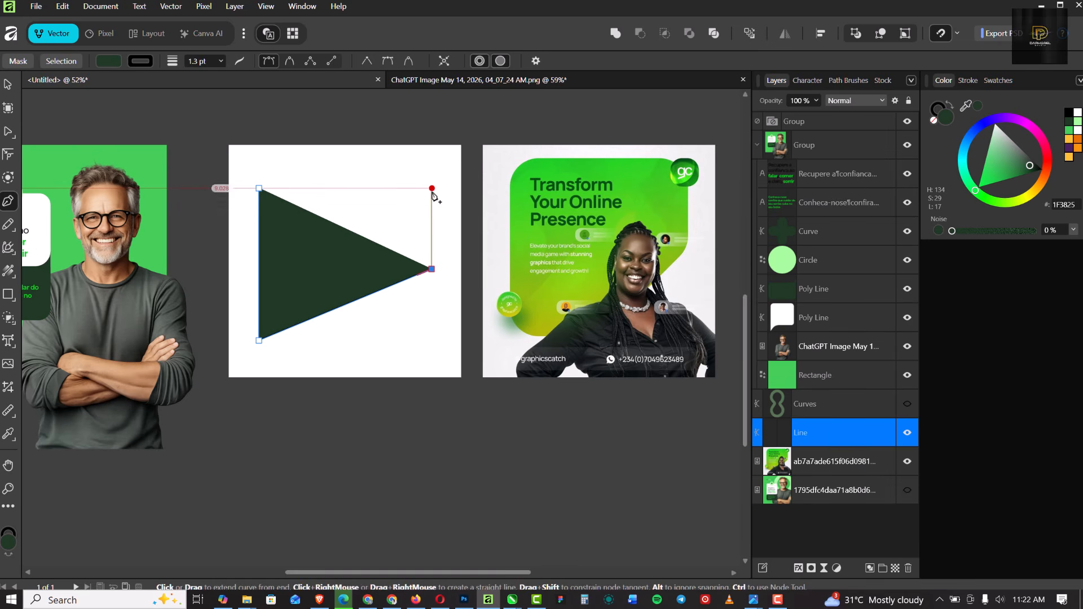
click(432, 189)
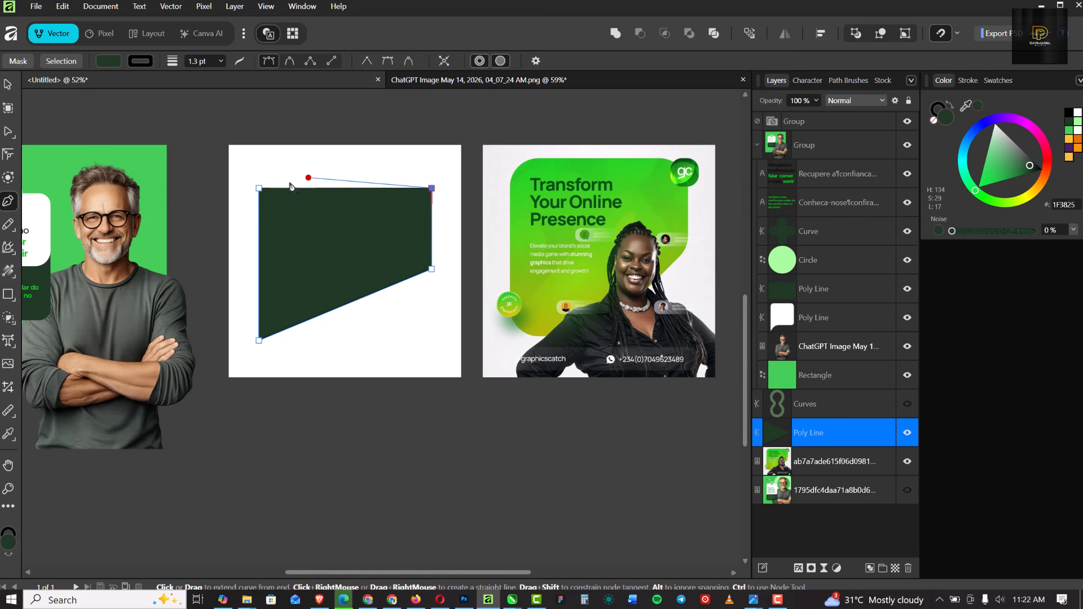
click(260, 190)
scroll(351, 248, down, 3)
scroll(350, 249, up, 4)
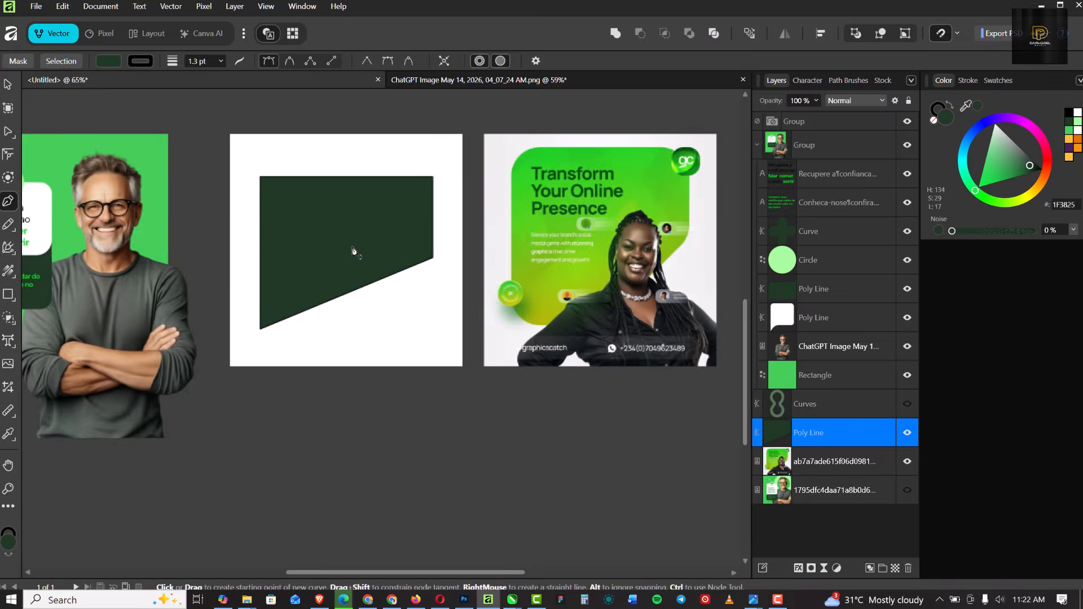
scroll(350, 249, up, 1)
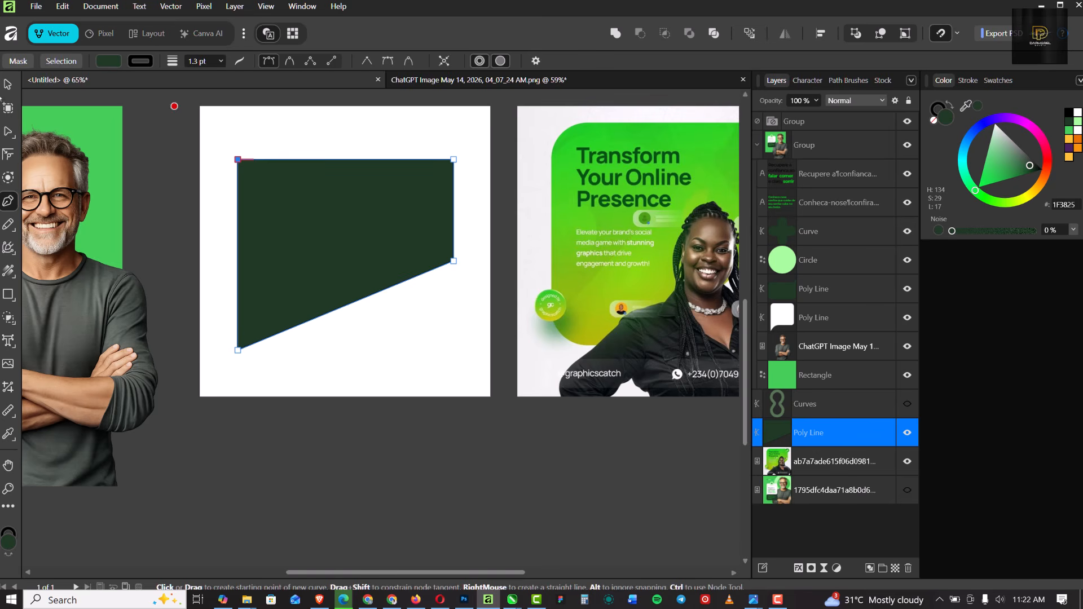
Remove the stroke from the four-sided shape.
key(v)
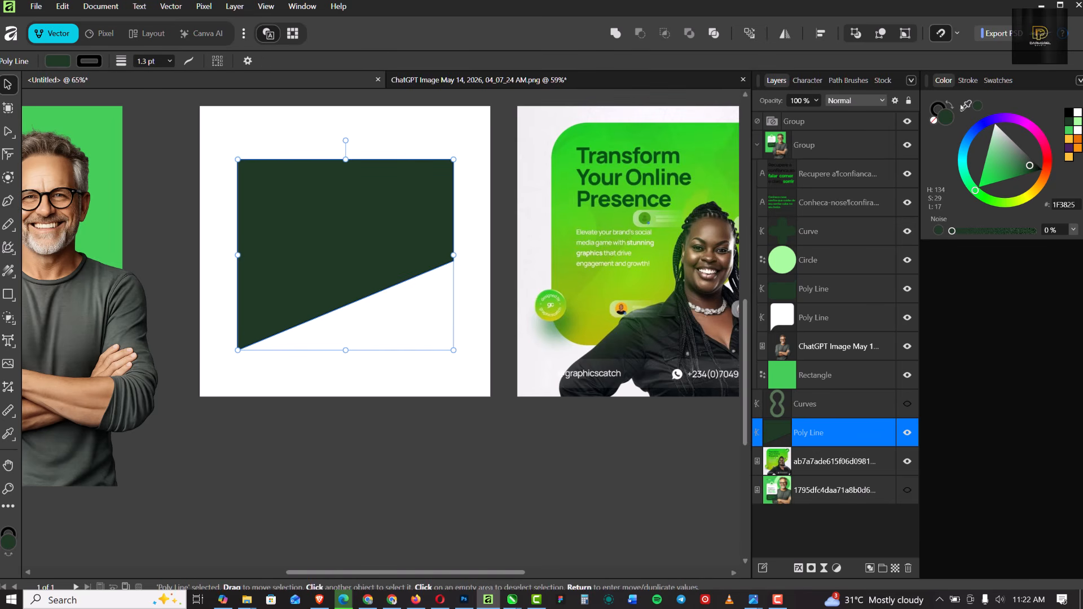
click(937, 109)
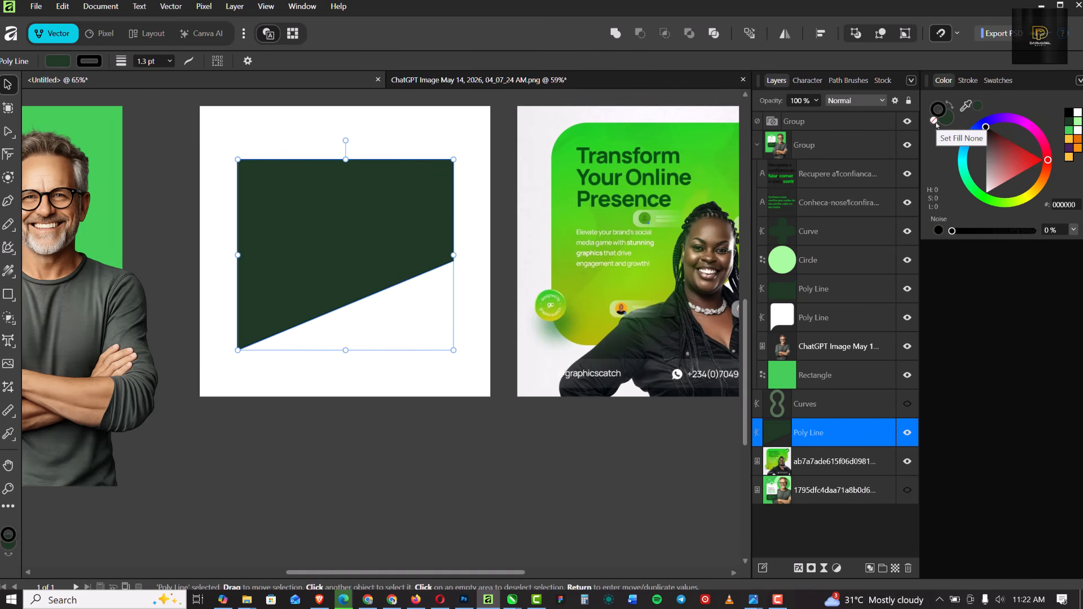
click(934, 120)
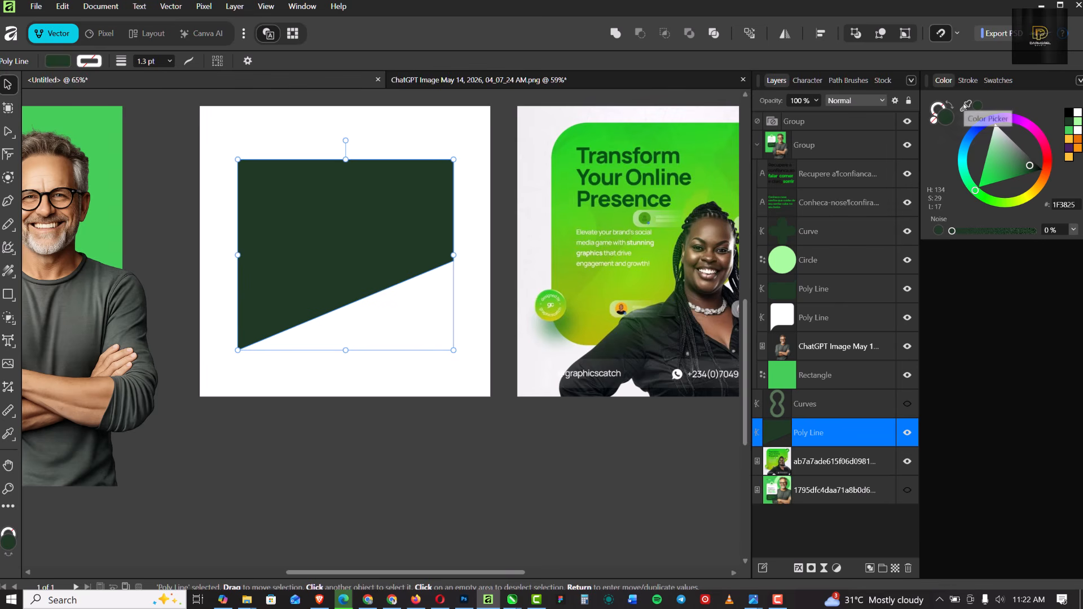
Fill the shape with the bright green 2FD324 sampled from the reference panel, and shift it slightly upward on the canvas.
drag(966, 105, 705, 141)
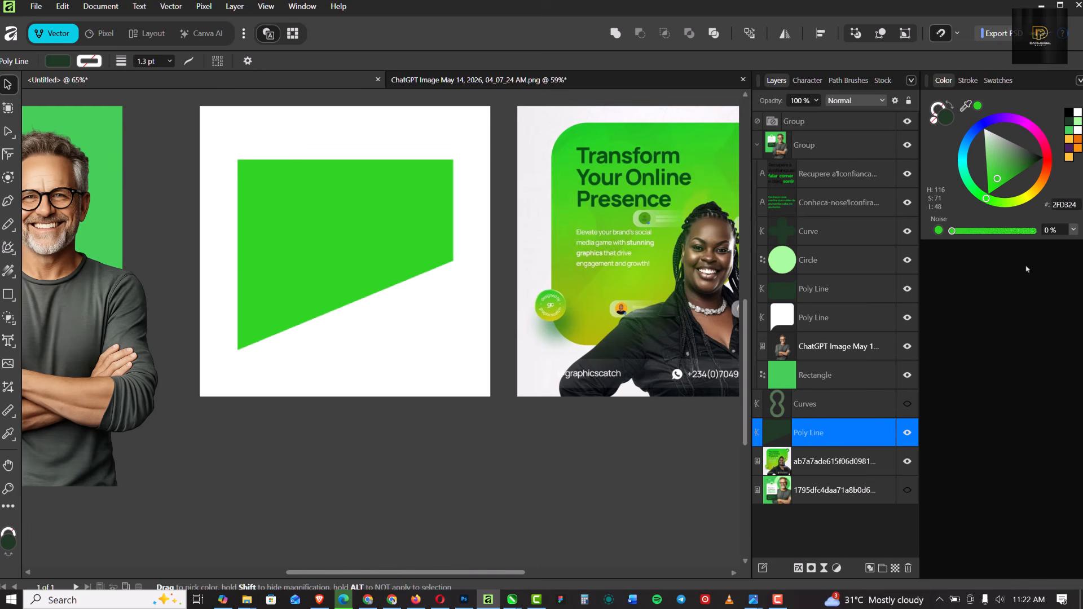
click(311, 217)
drag(331, 226, 334, 211)
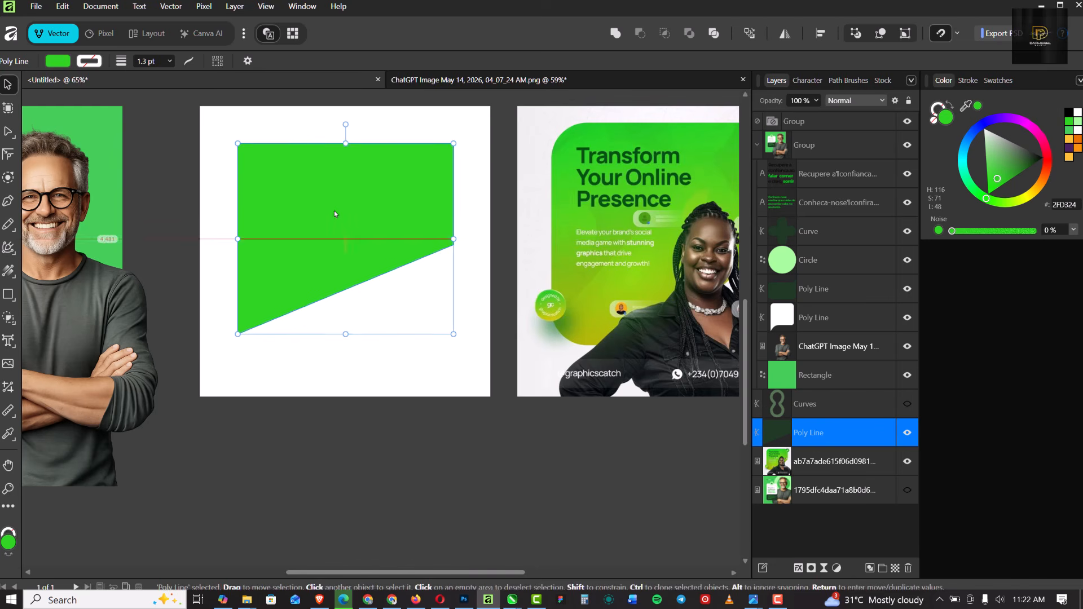
Round the shape's lower-left corner to a 0.615 in radius and pull that corner node down to steepen the slanted edge.
scroll(314, 191, up, 1)
scroll(341, 172, down, 2)
scroll(344, 199, up, 3)
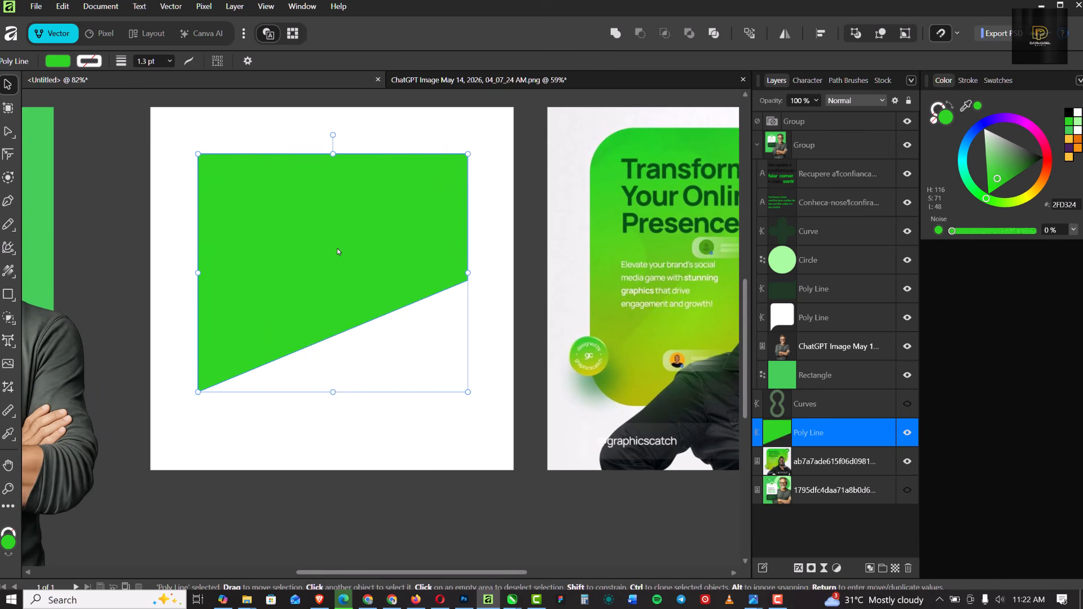
scroll(347, 236, down, 1)
scroll(346, 237, up, 1)
scroll(346, 237, up, 1)
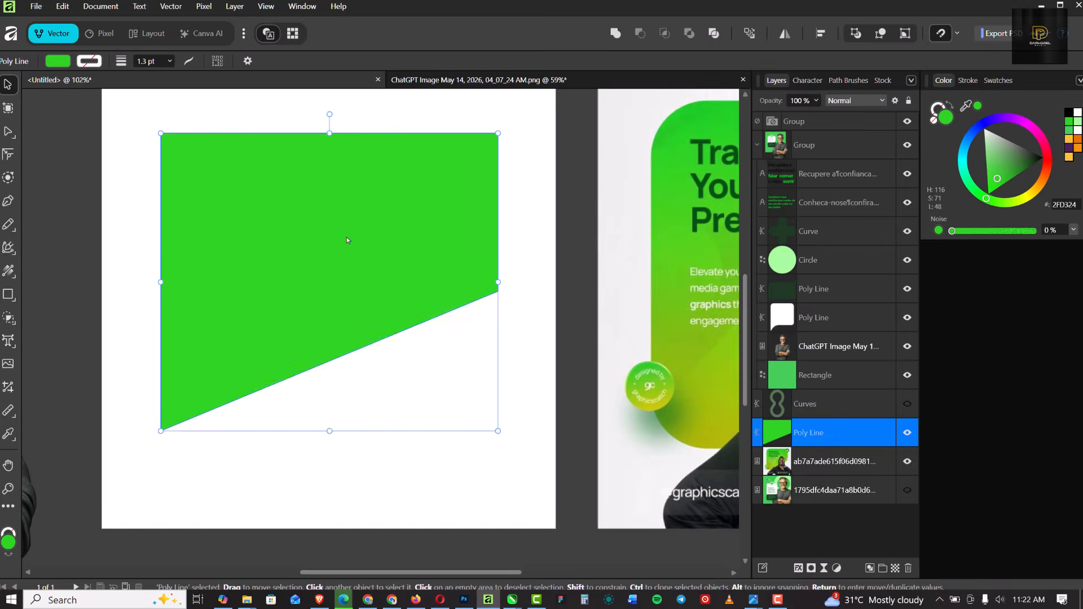
scroll(346, 237, down, 1)
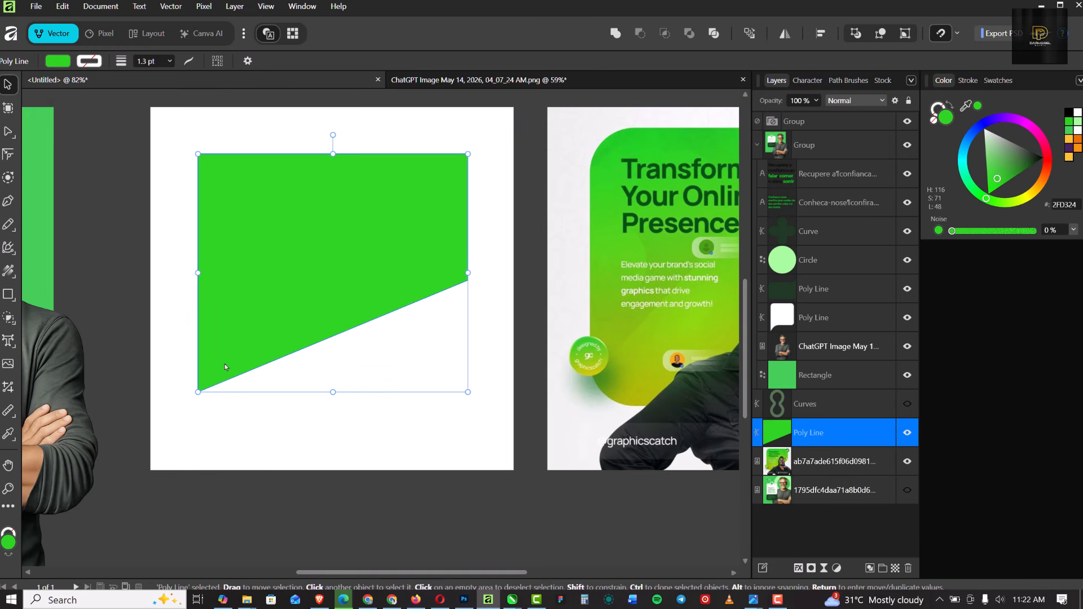
click(9, 154)
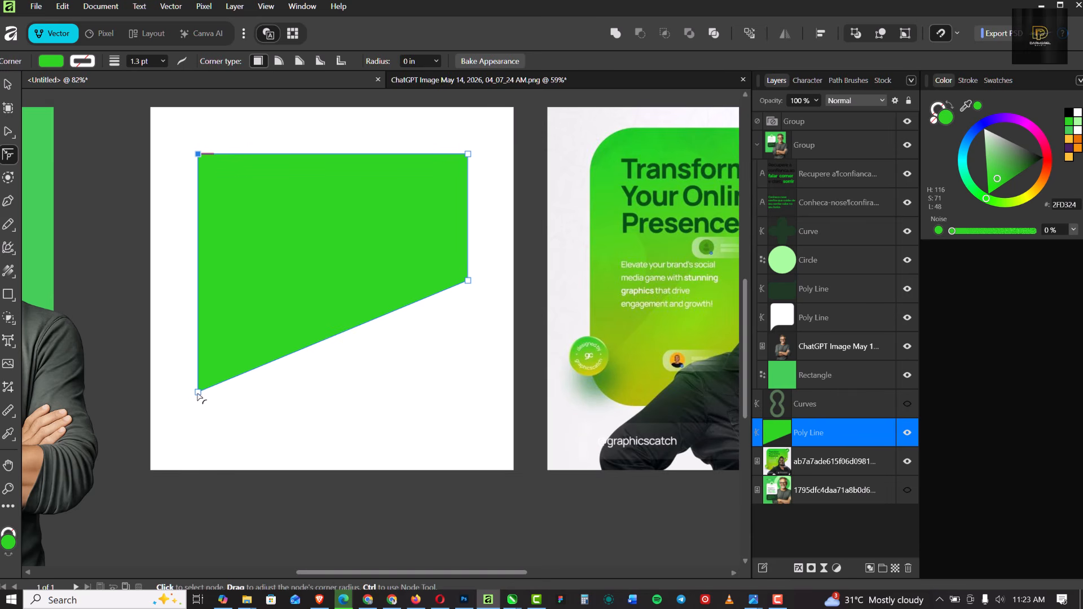
drag(208, 395, 272, 349)
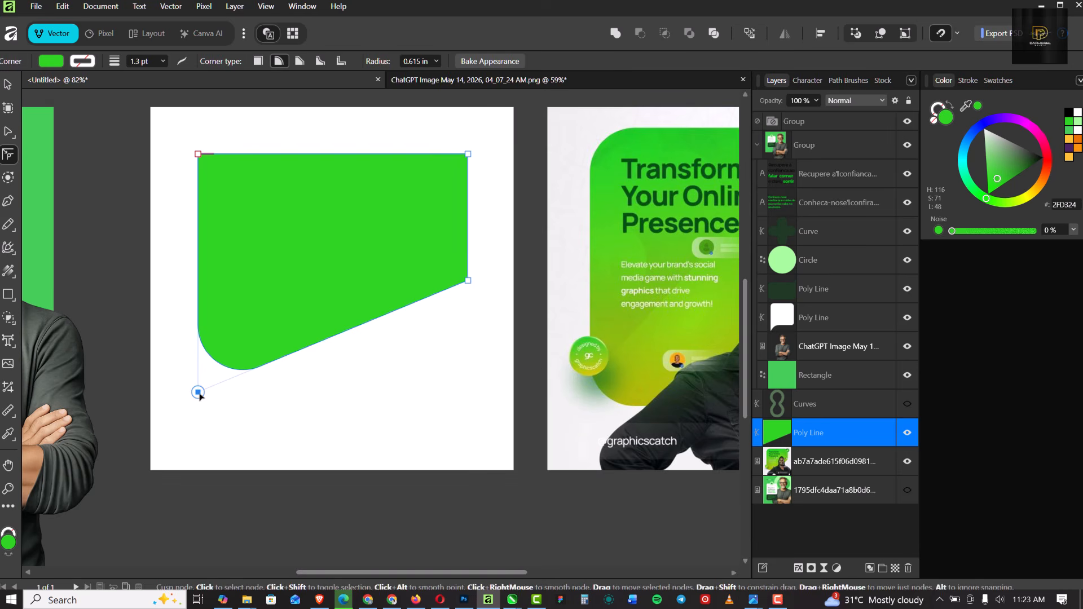
drag(198, 393, 203, 433)
Round both top corners of the green shape to a 0.501 in radius.
scroll(147, 207, down, 2)
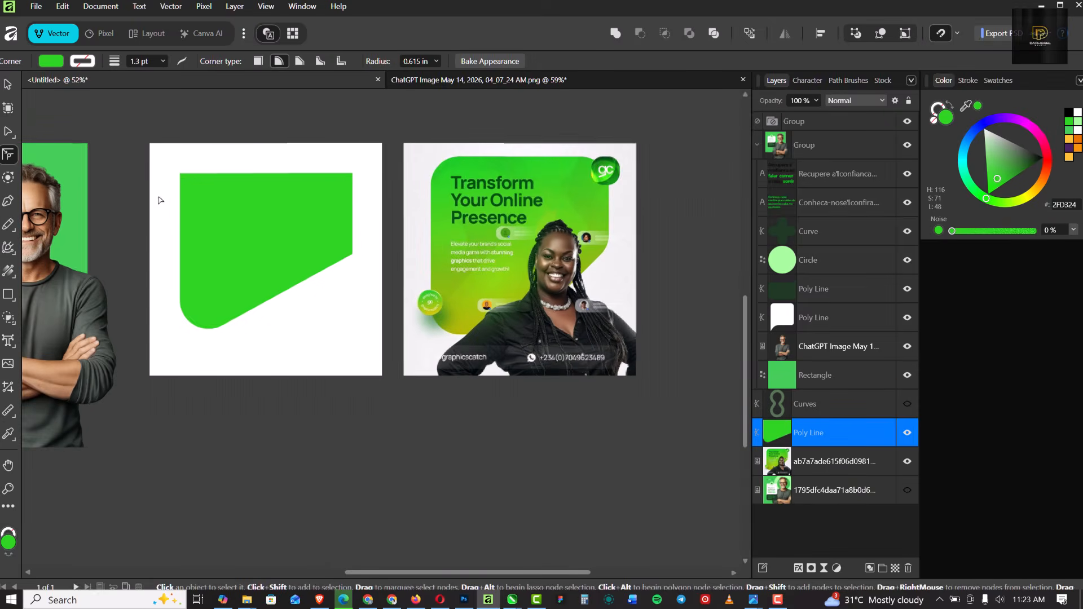
scroll(191, 181, up, 1)
drag(154, 142, 363, 202)
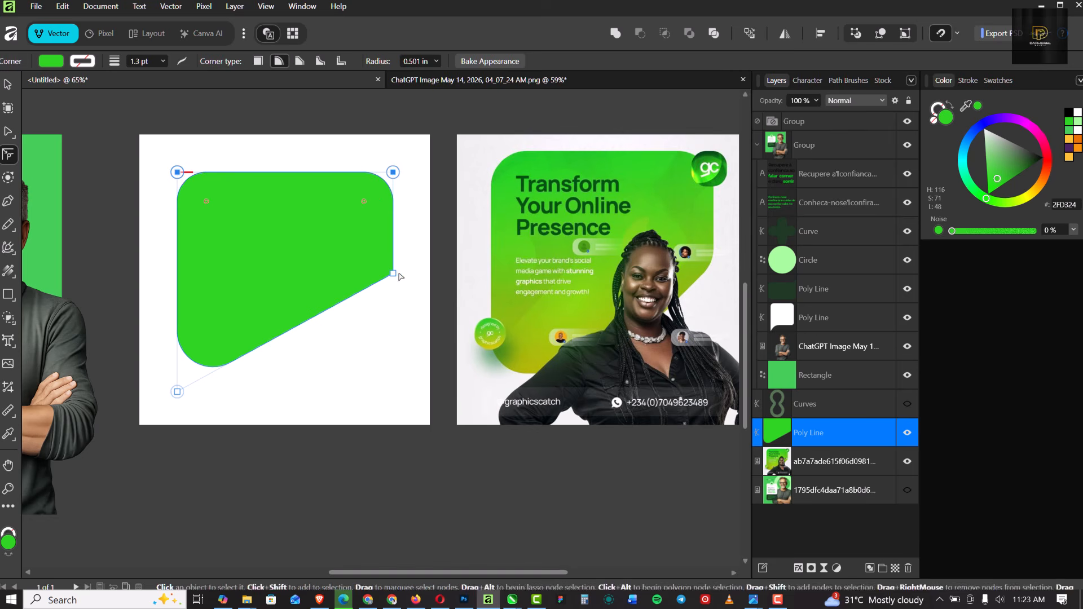
Round the green shape's lower-right corner to a 0.404 in radius and move both lower corner nodes slightly down.
click(394, 274)
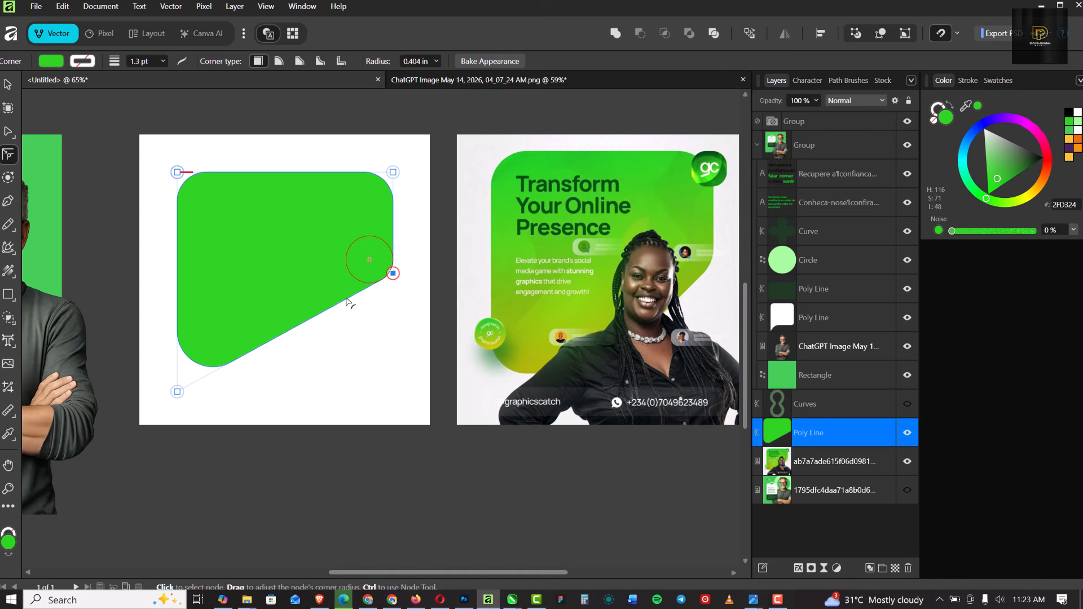
drag(348, 303, 348, 303)
drag(177, 393, 176, 404)
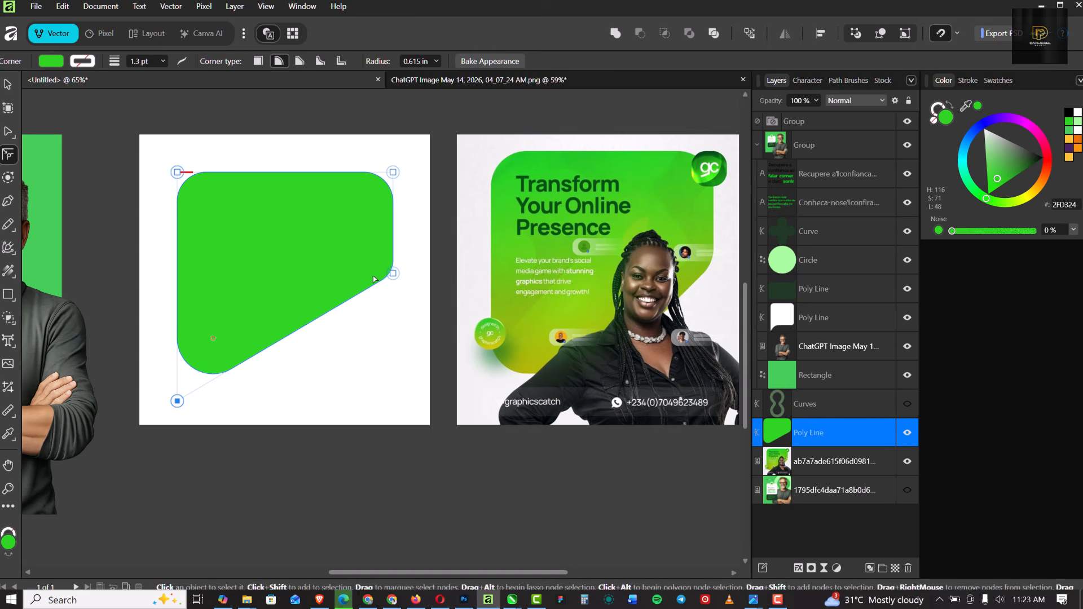
drag(395, 274, 393, 292)
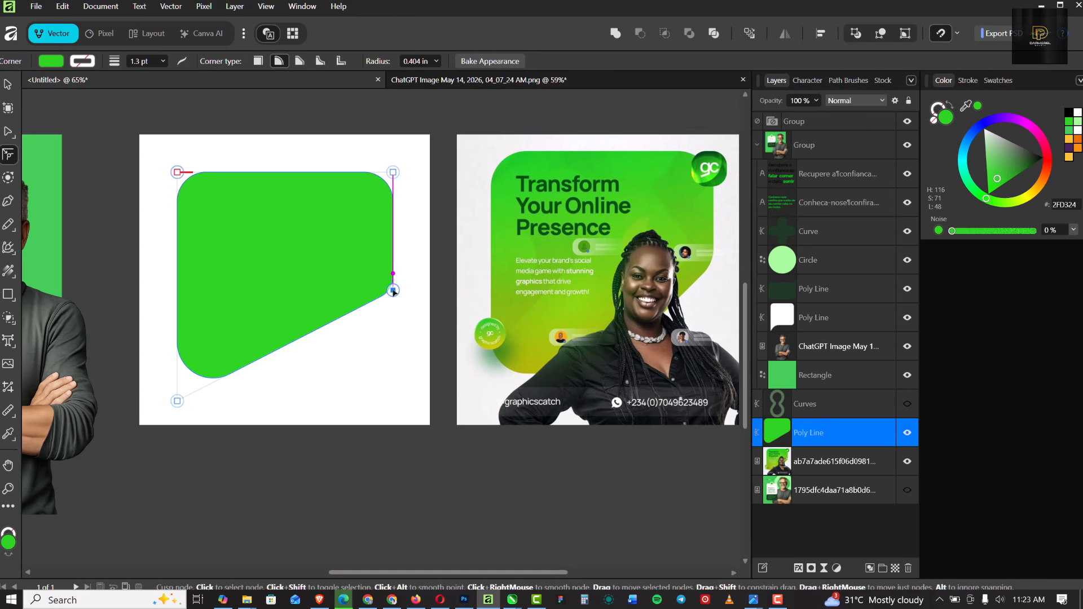
drag(392, 293, 393, 295)
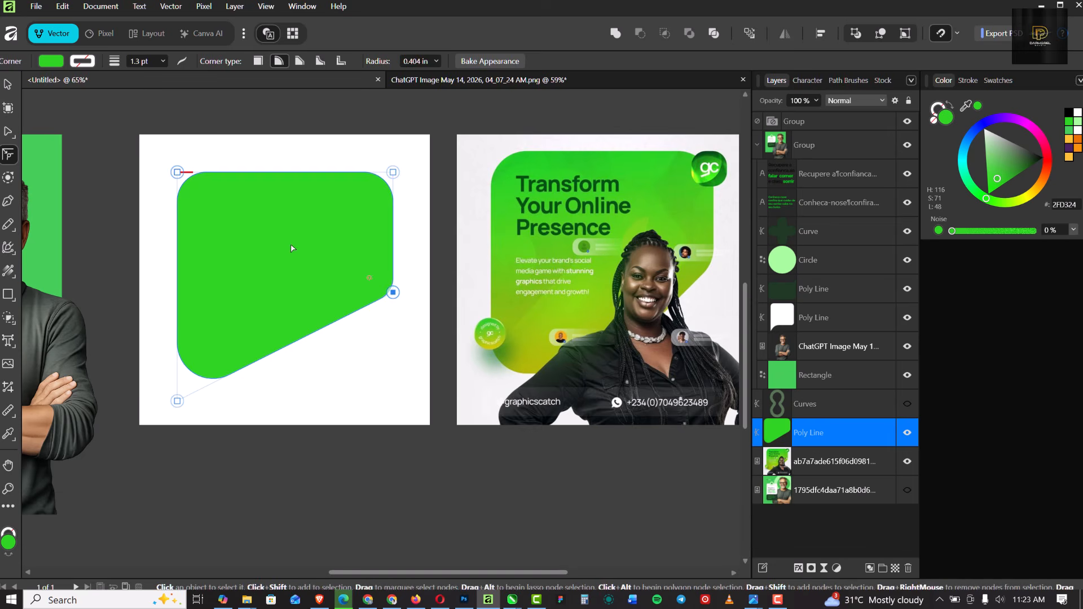
scroll(289, 234, down, 1)
scroll(288, 242, up, 3)
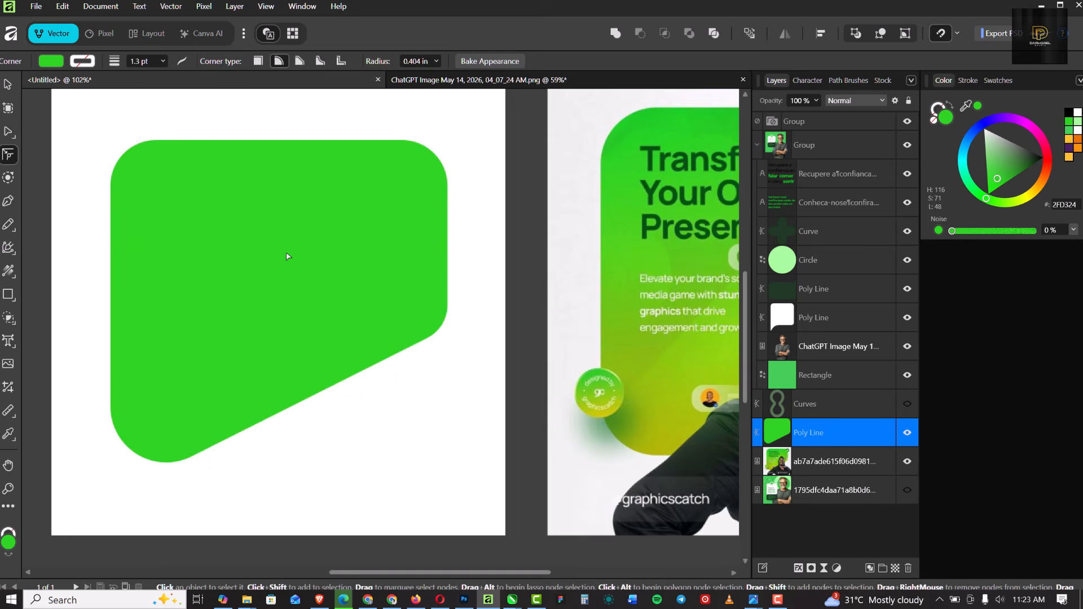
Apply a linear gradient fill to the green shape, running diagonally from its upper-right corner to its lower-left corner.
click(10, 86)
scroll(223, 161, down, 3)
scroll(506, 171, up, 2)
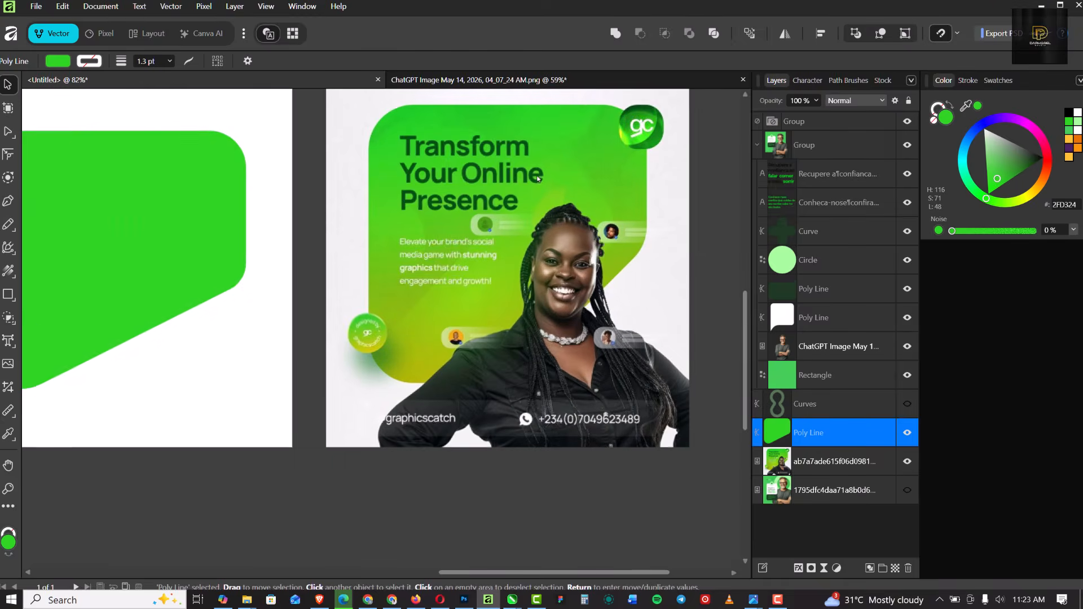
scroll(547, 194, down, 1)
scroll(248, 190, down, 1)
scroll(256, 194, up, 4)
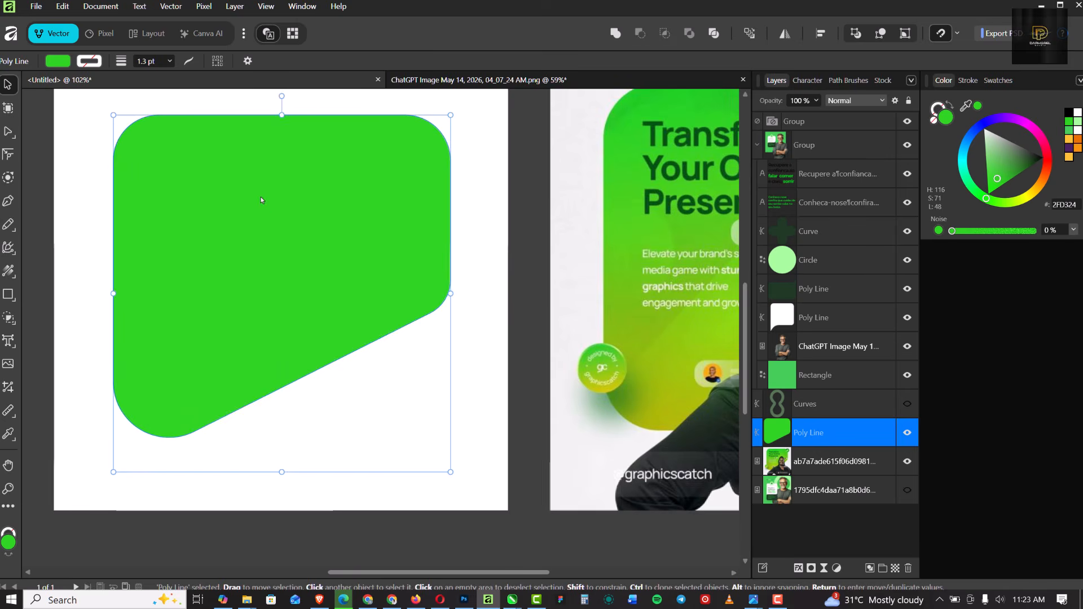
scroll(260, 195, down, 1)
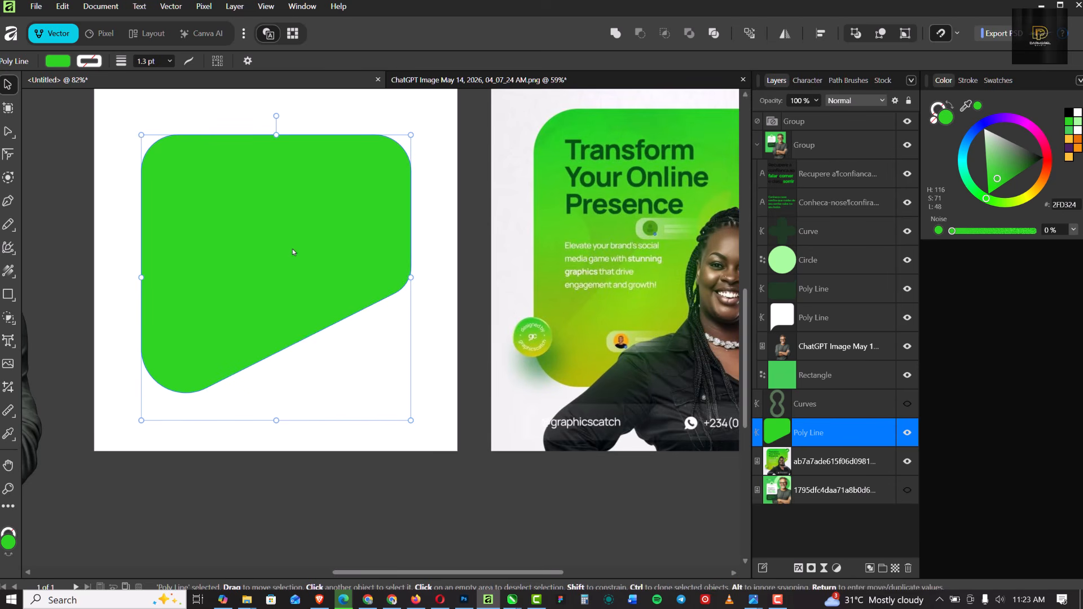
key(g)
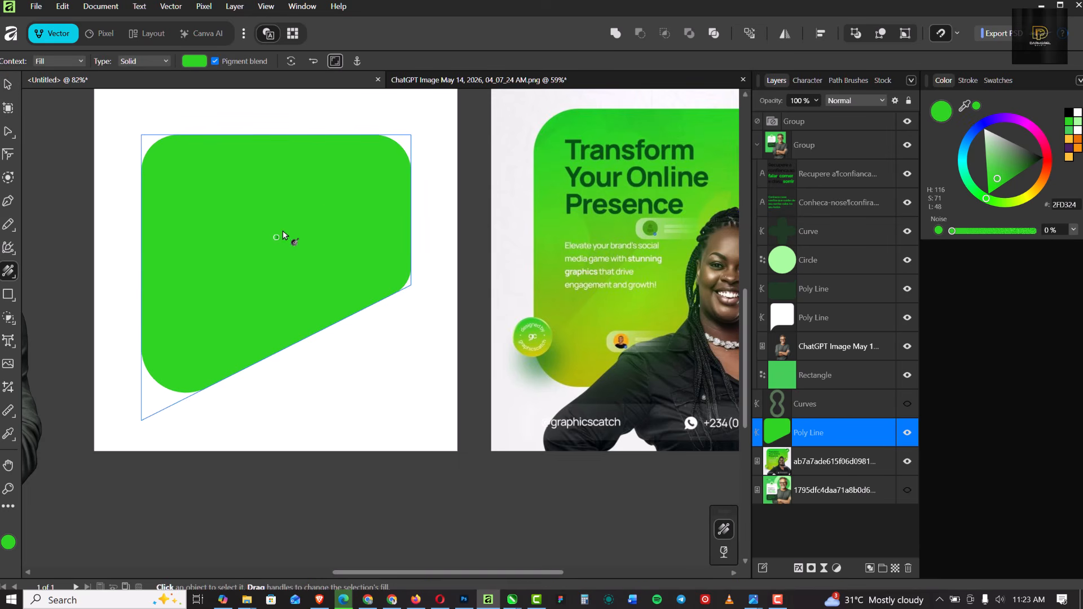
drag(375, 165, 164, 377)
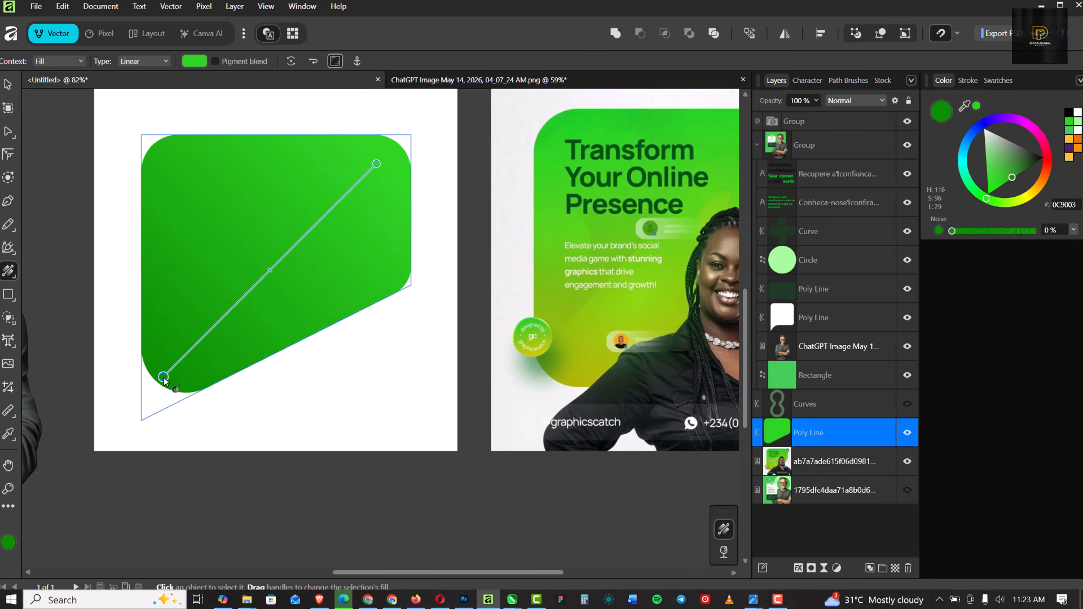
Set the gradient's lower-left end colour to the bright yellow E6F000.
double_click(9, 542)
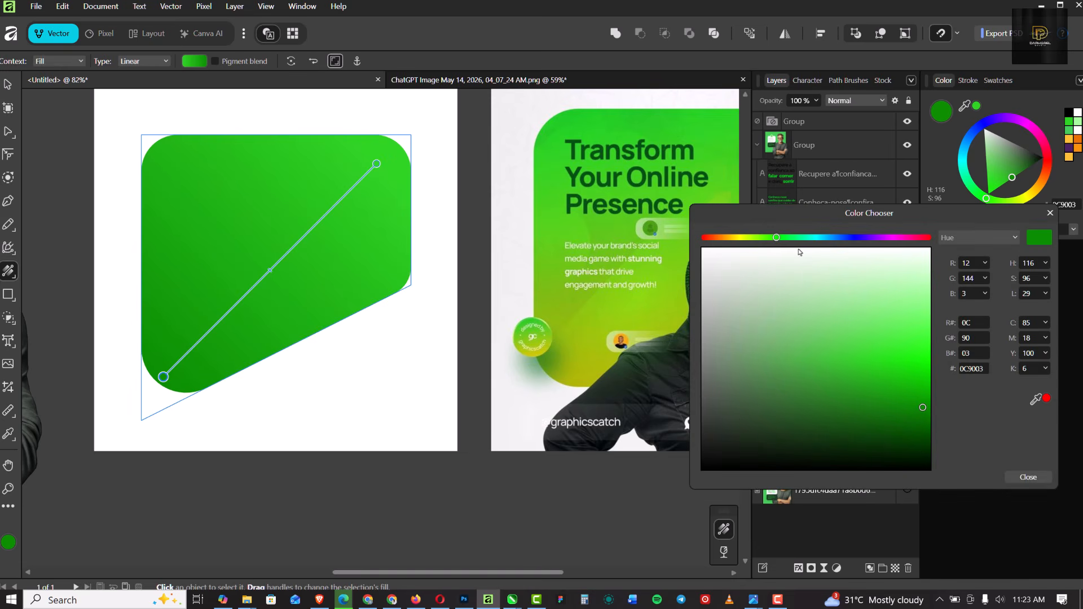
drag(777, 237, 744, 242)
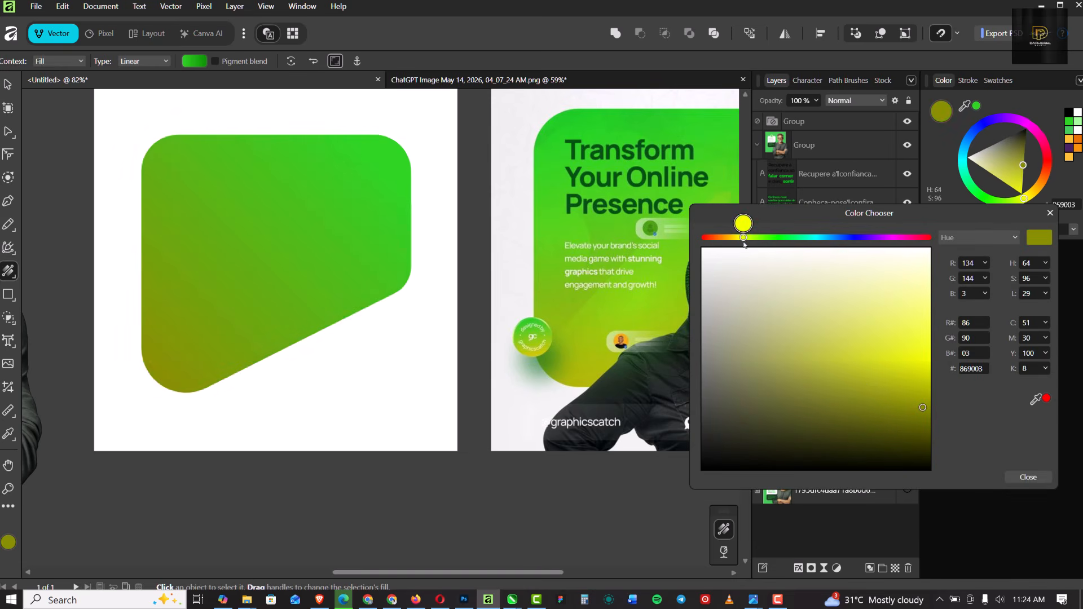
drag(909, 403, 931, 367)
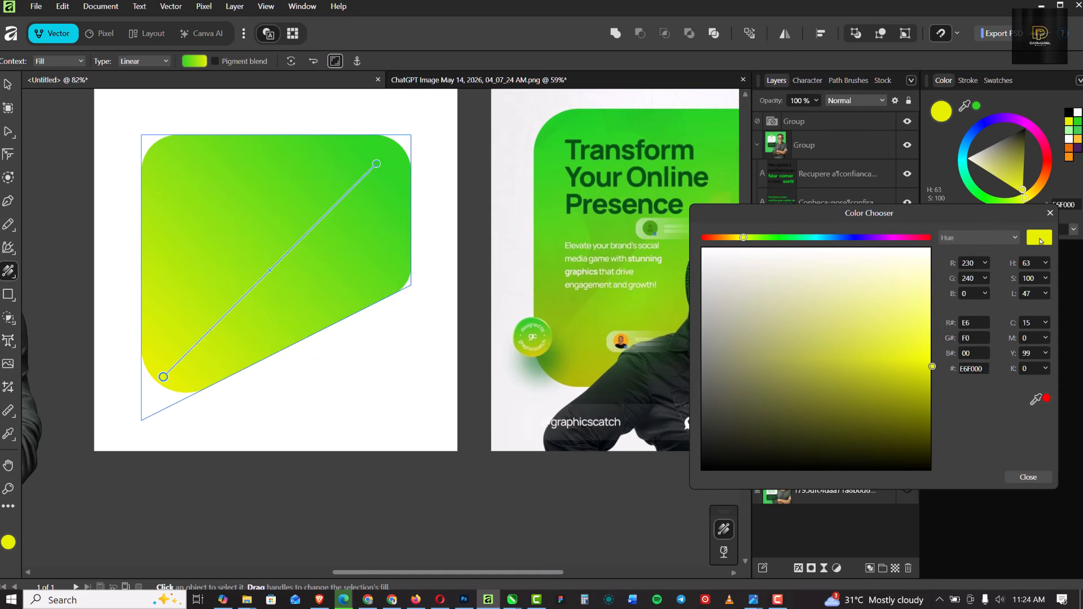
click(1051, 214)
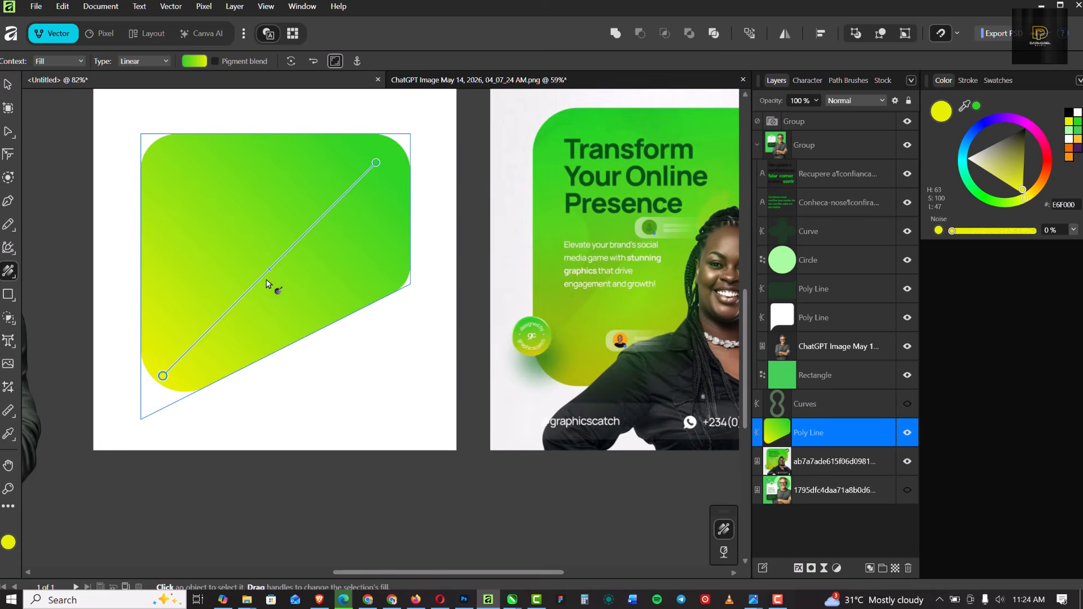
Compare the panel's gradient with the reference flyer and examine the round badge on the reference panel's left edge.
scroll(310, 282, down, 1)
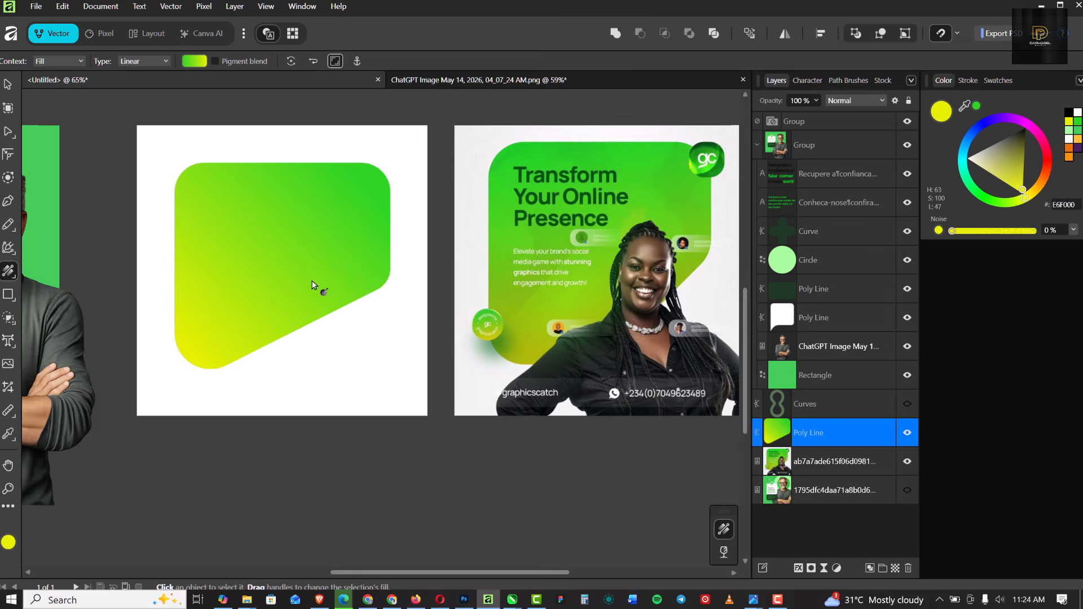
scroll(223, 292, up, 1)
scroll(229, 300, up, 1)
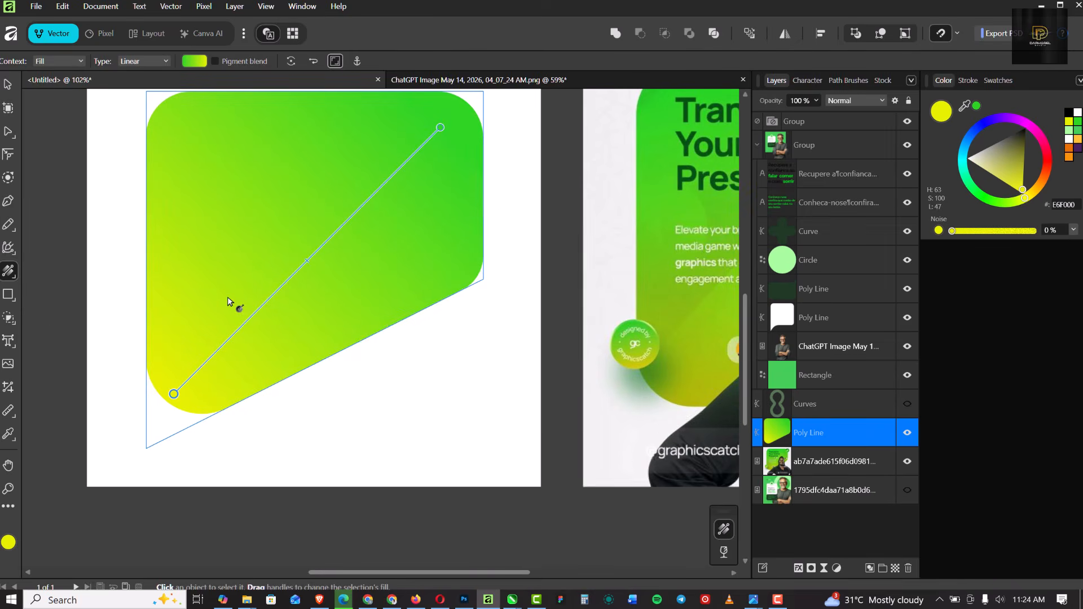
scroll(232, 302, down, 1)
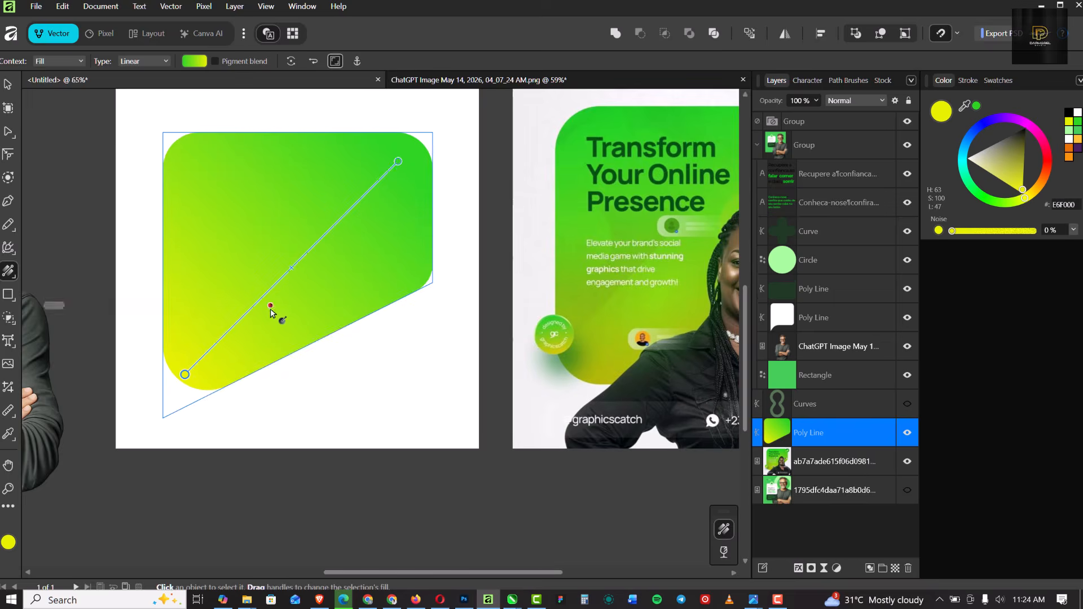
scroll(274, 310, down, 1)
scroll(271, 310, up, 1)
scroll(274, 311, down, 1)
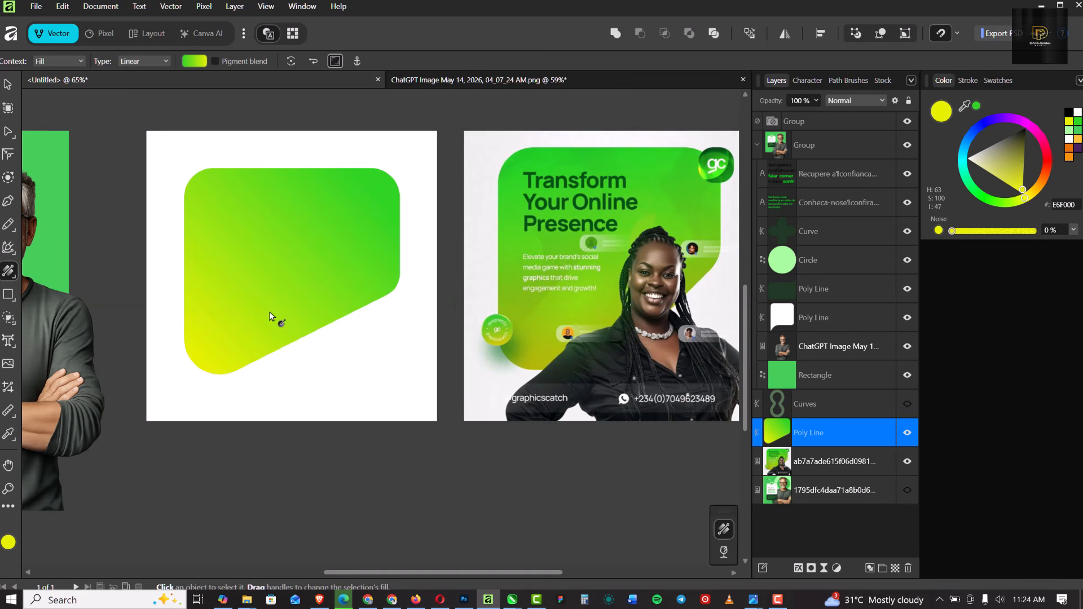
scroll(258, 235, up, 1)
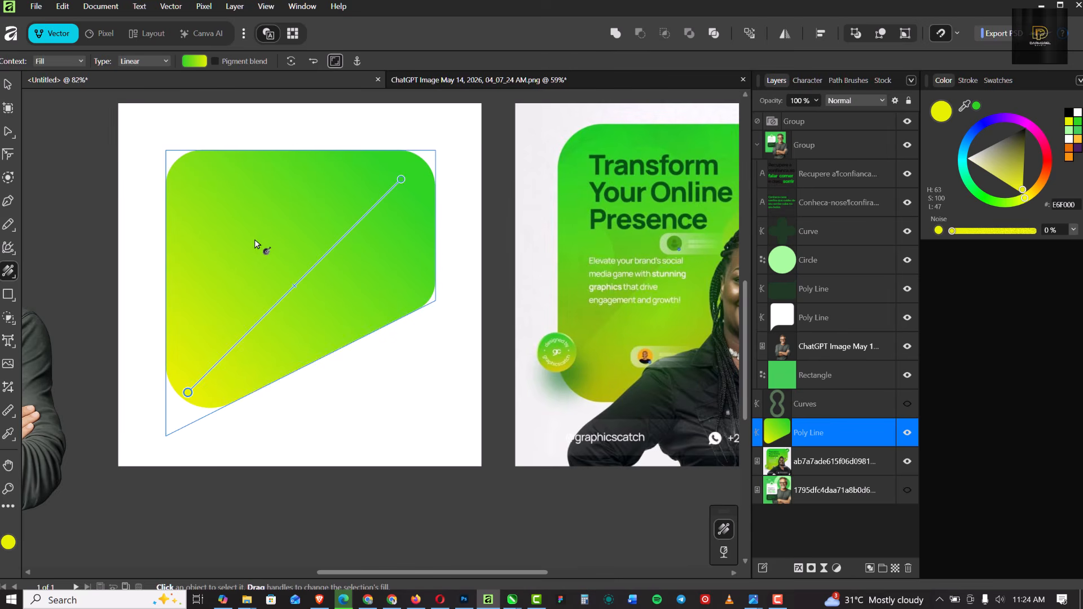
scroll(691, 247, up, 1)
scroll(677, 254, down, 1)
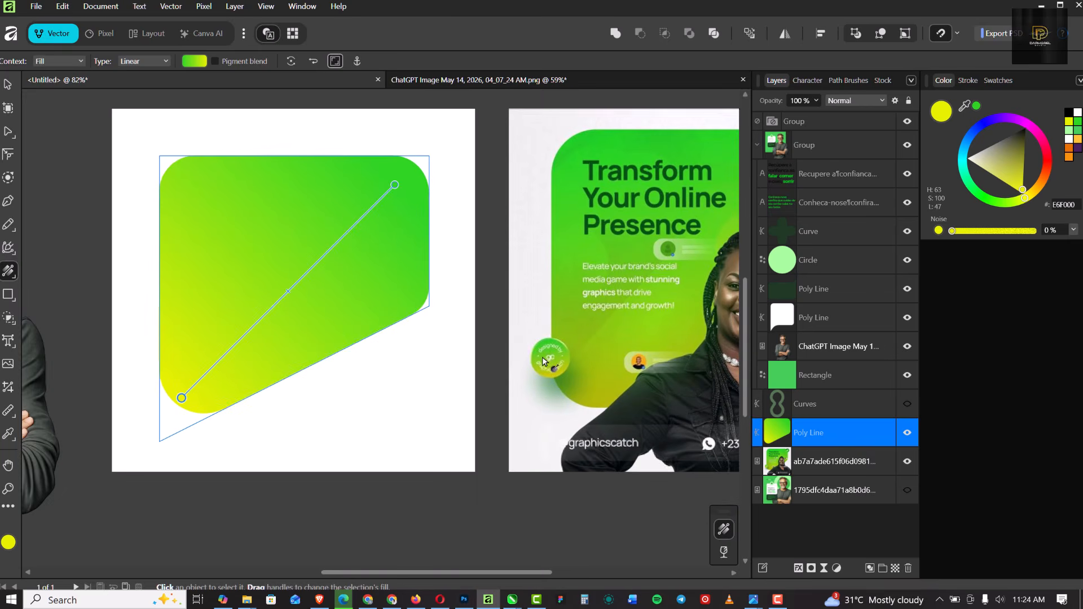
scroll(553, 356, up, 2)
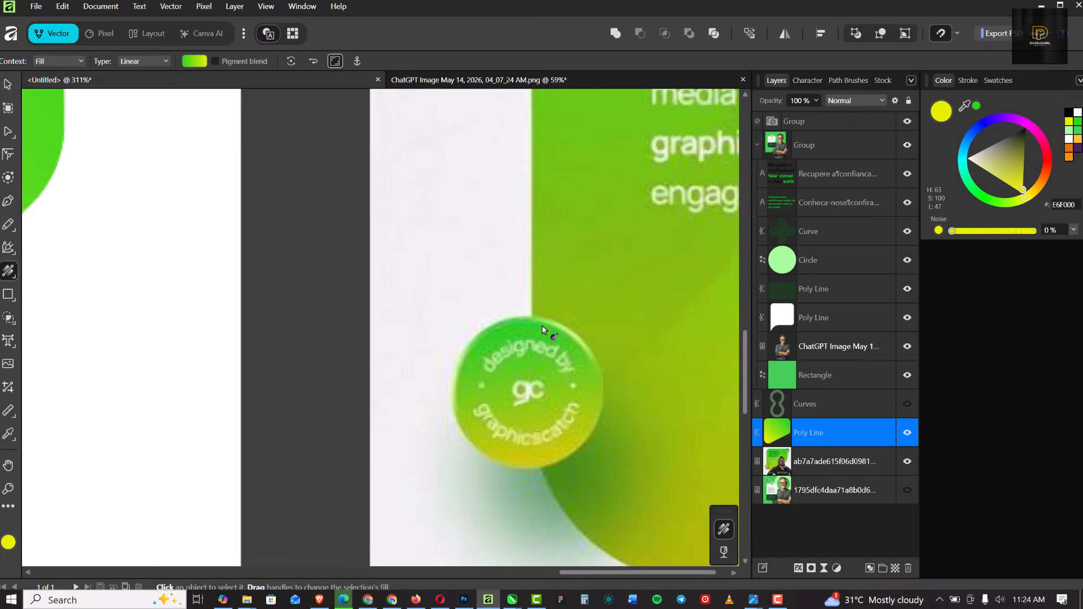
scroll(587, 333, down, 1)
scroll(585, 336, down, 2)
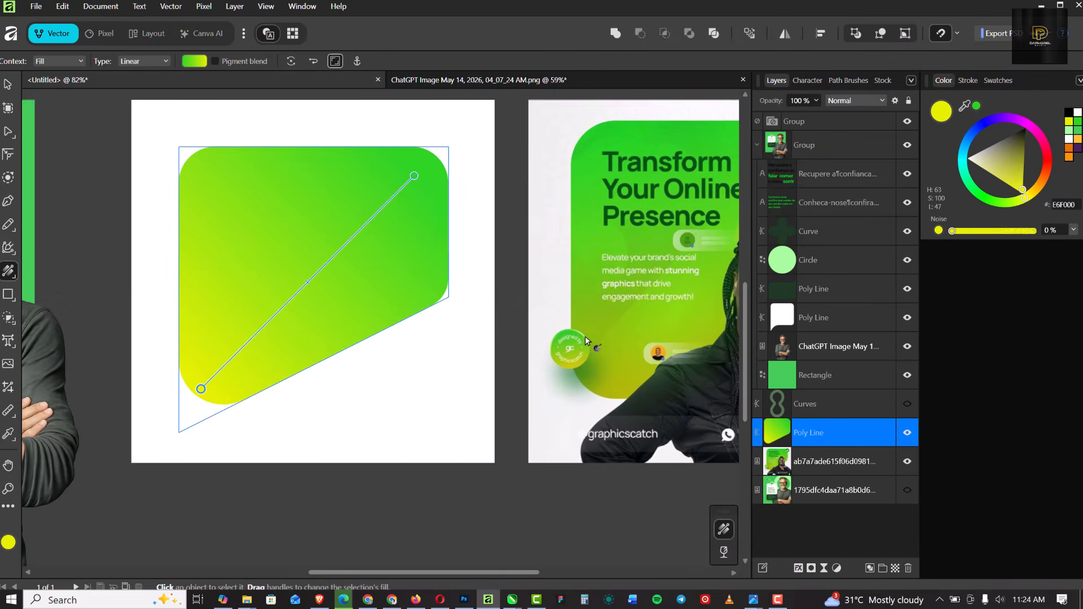
scroll(192, 305, up, 2)
scroll(242, 314, down, 3)
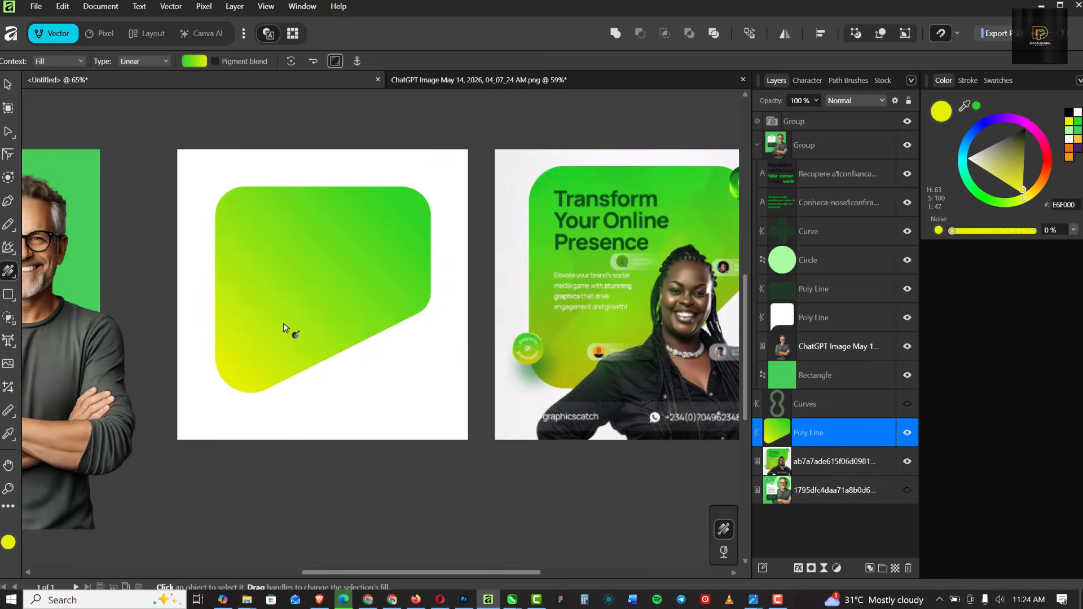
scroll(285, 329, up, 1)
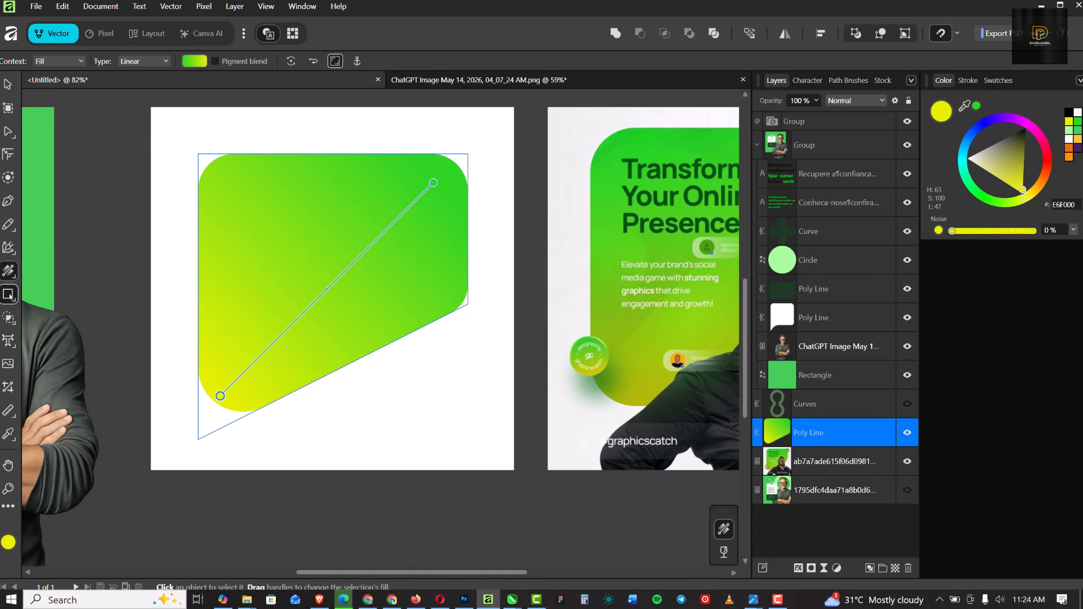
Draw a small circle with the panel's gradient fill and place it over the lower part of the panel's left edge.
click(12, 301)
key(m)
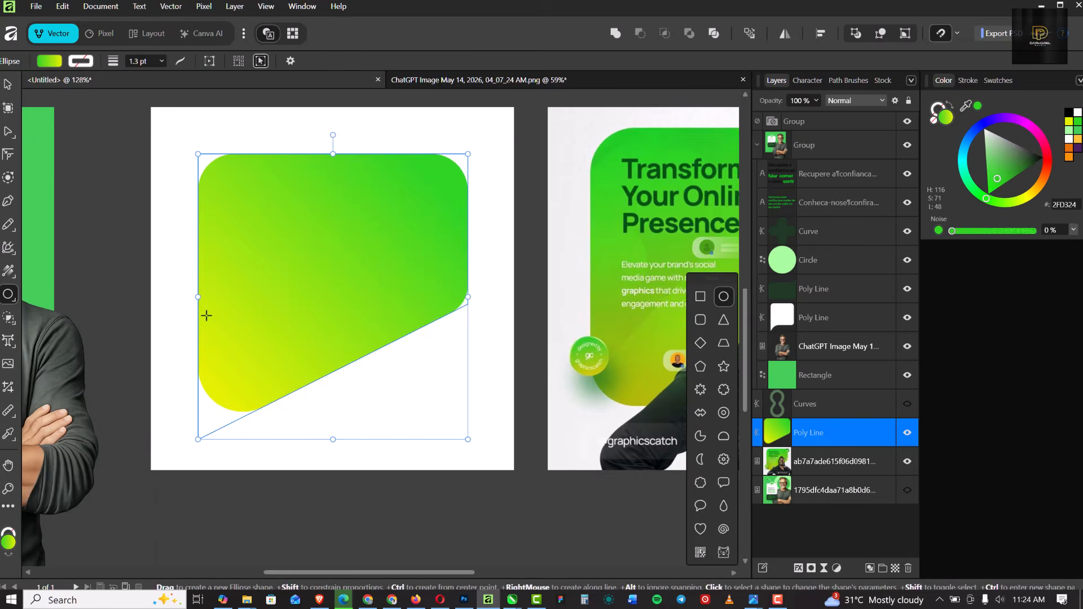
scroll(172, 304, up, 2)
drag(159, 292, 217, 355)
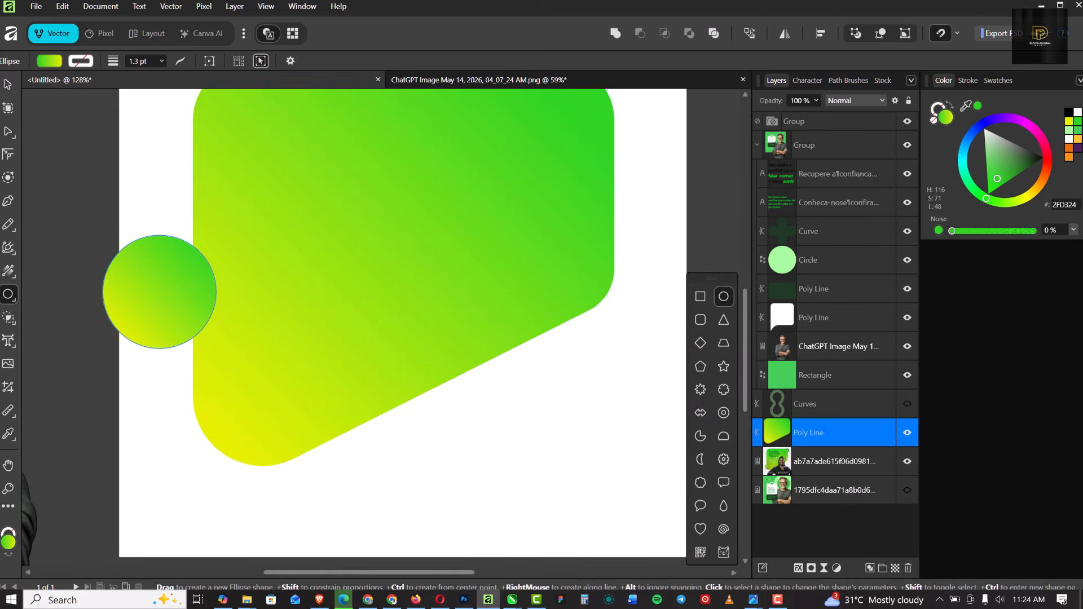
click(8, 84)
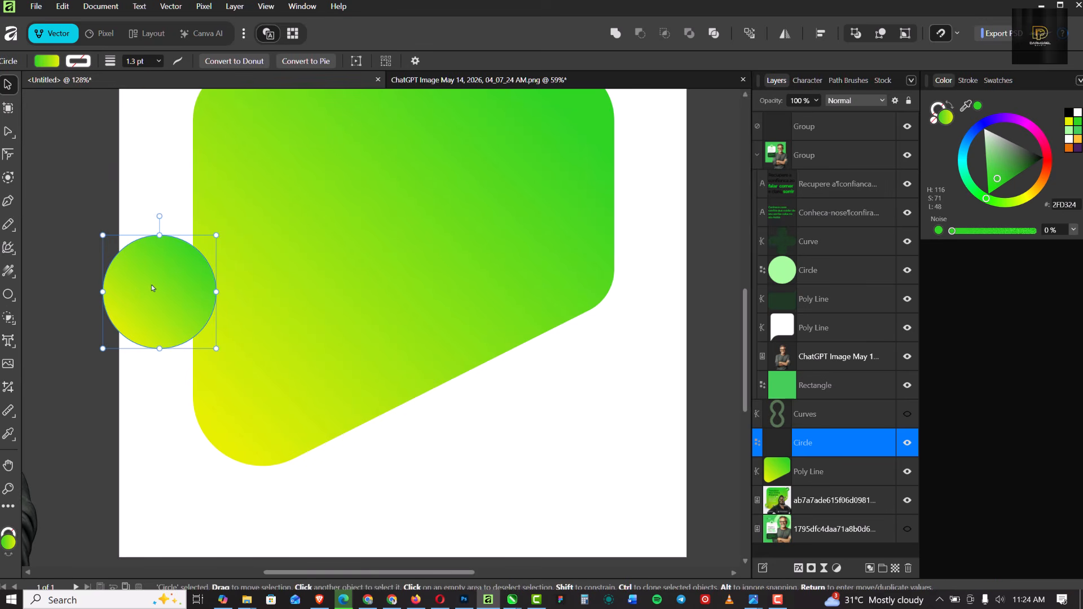
drag(151, 285, 194, 330)
Redirect the circle's linear gradient so green starts near its upper-left edge and yellow ends near its lower-right edge.
scroll(195, 328, down, 3)
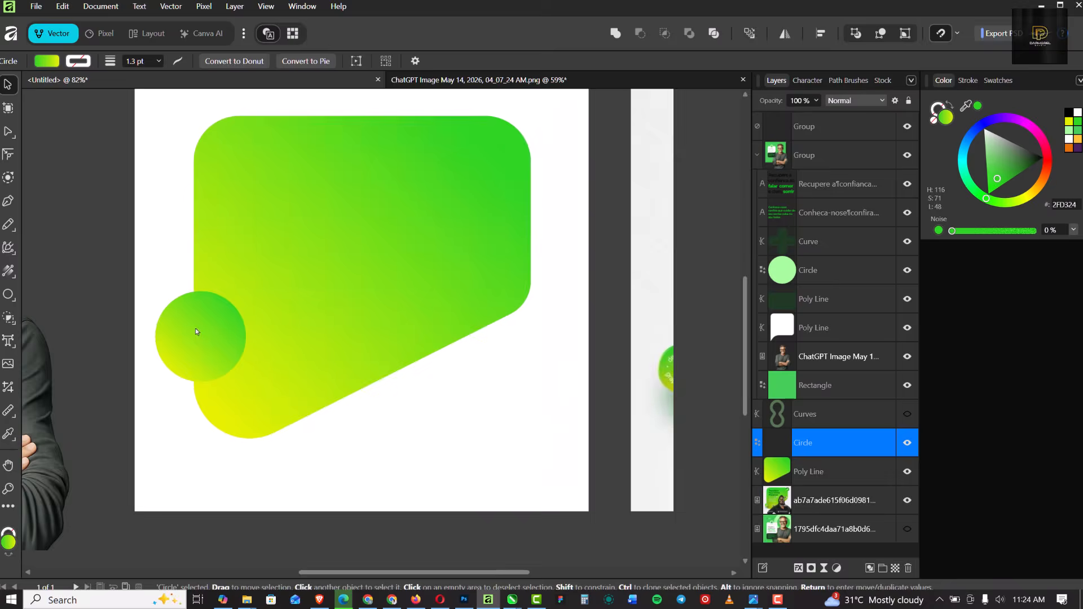
scroll(196, 331, up, 3)
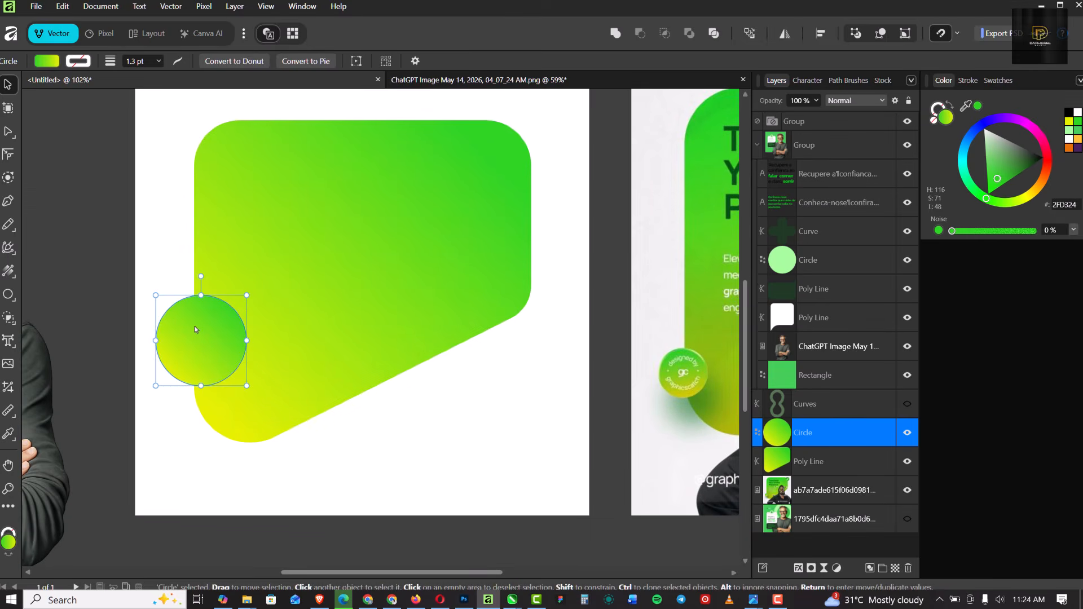
key(g)
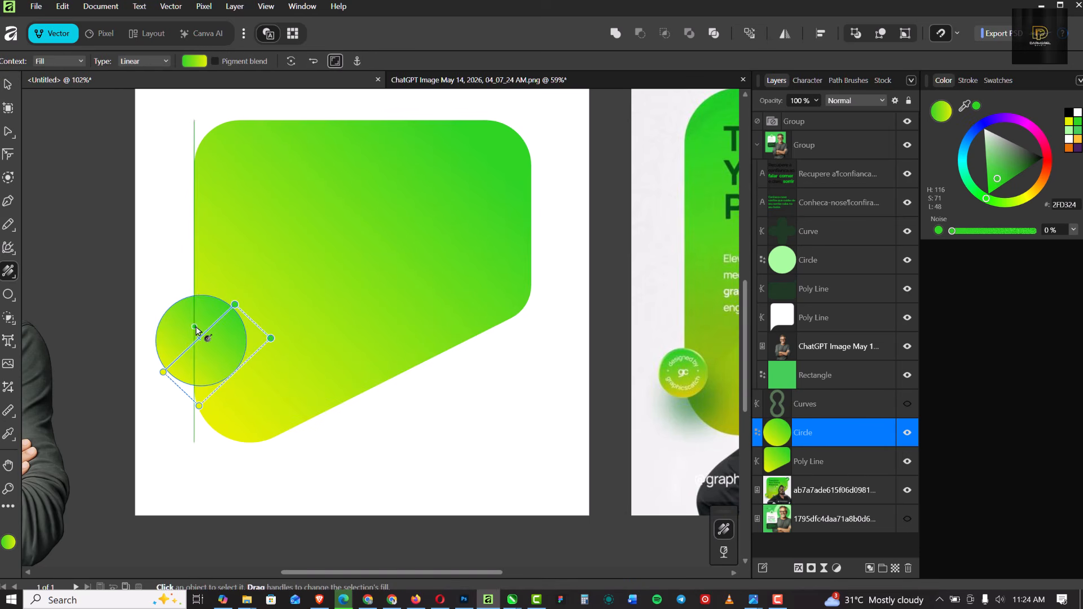
drag(186, 316, 218, 377)
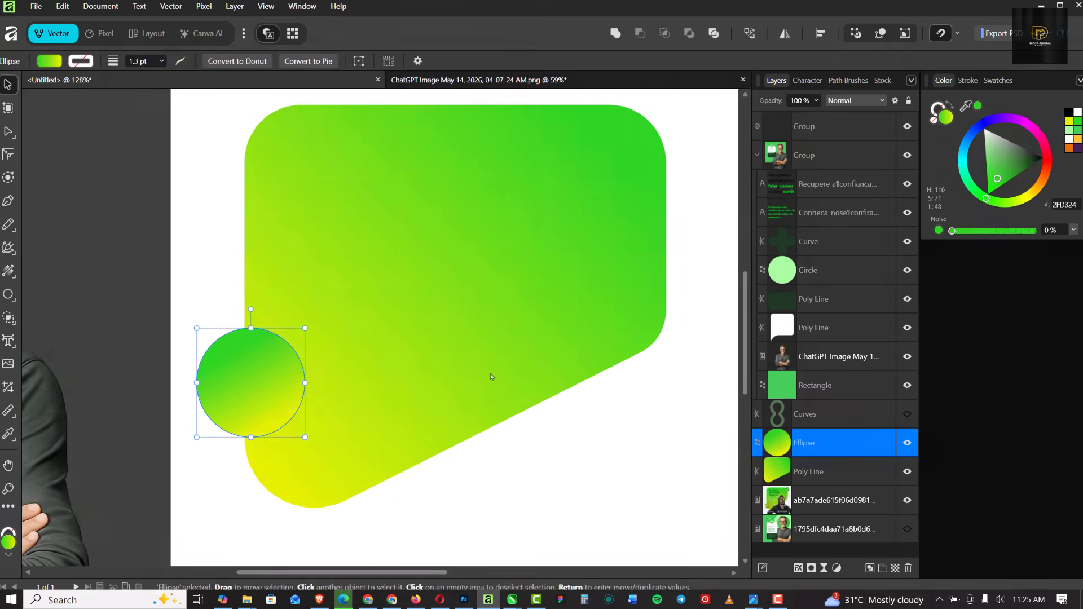
Examine the rim and colouring of the reference's round badge and compare them with the drawn circle.
scroll(490, 374, down, 3)
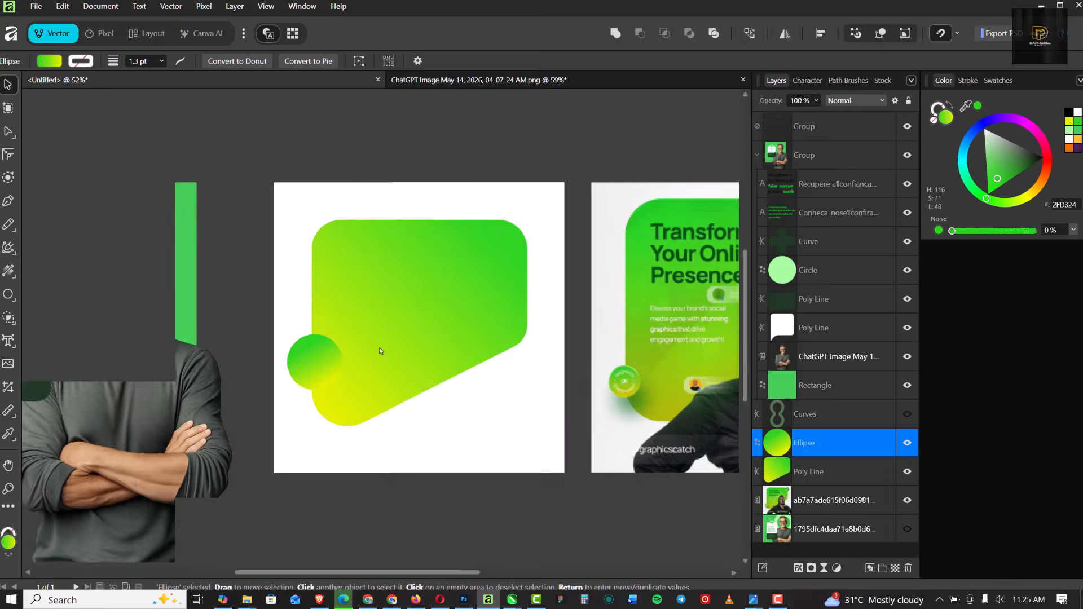
scroll(380, 351, down, 2)
scroll(564, 366, up, 10)
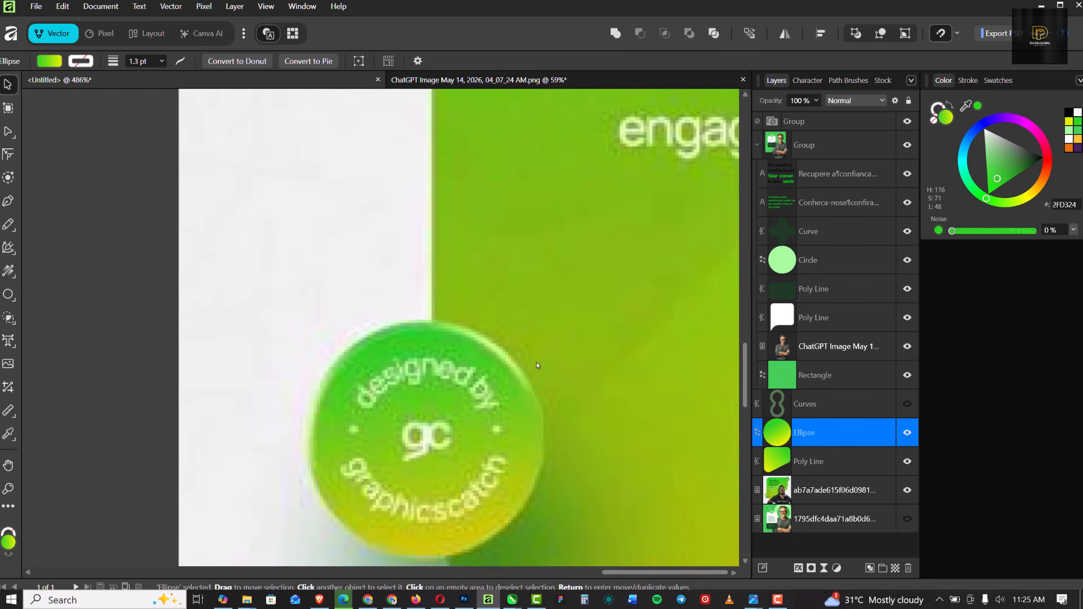
scroll(537, 365, down, 8)
scroll(379, 357, up, 4)
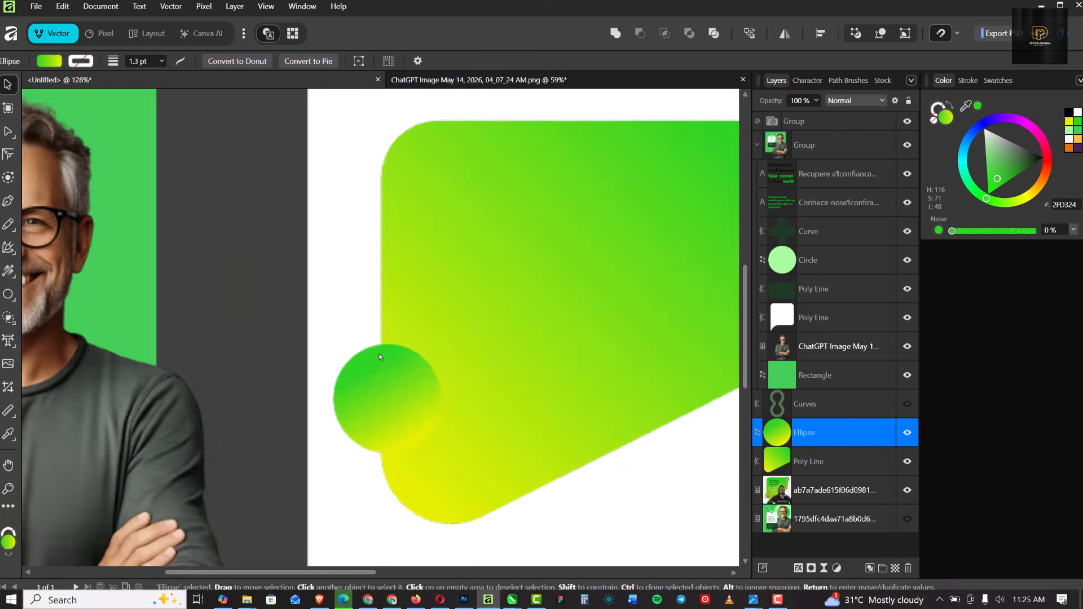
scroll(379, 357, up, 7)
scroll(445, 348, up, 3)
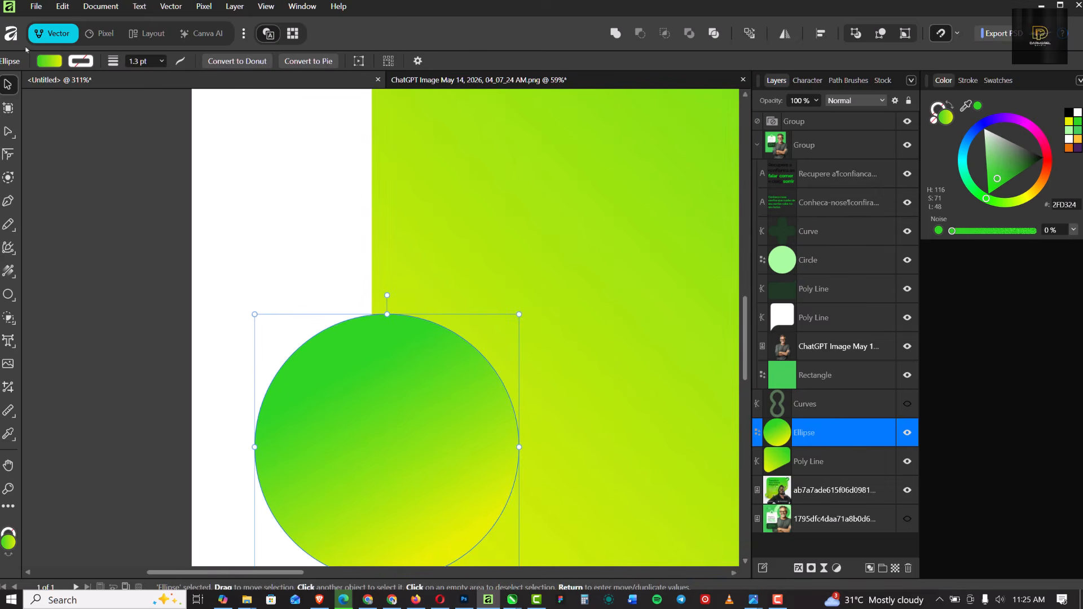
Switch to pixel editing and ready the Paint Brush Tool with white as the painting colour.
click(108, 35)
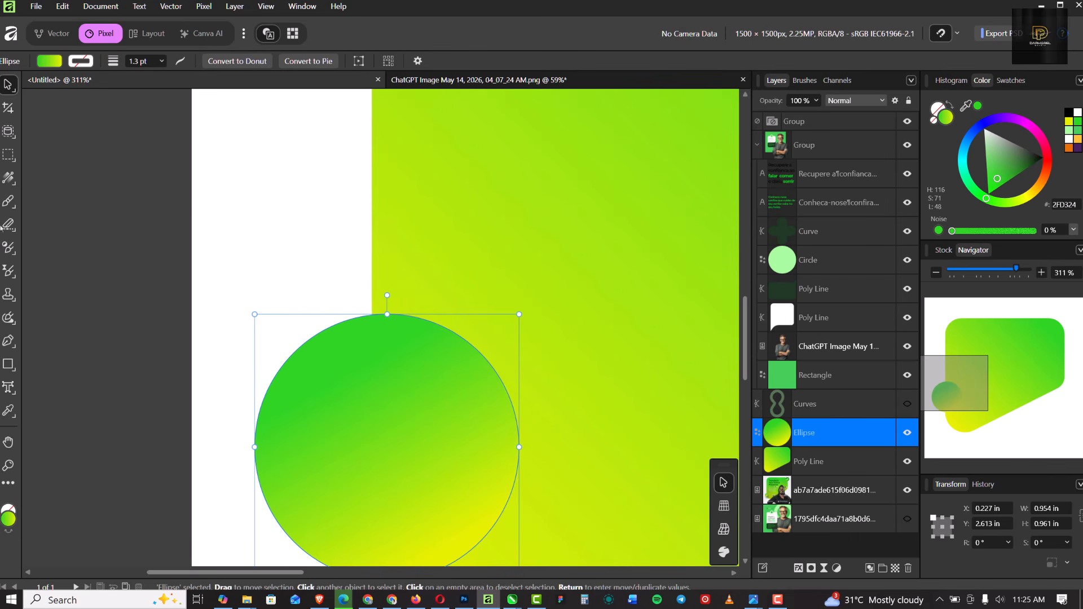
click(14, 210)
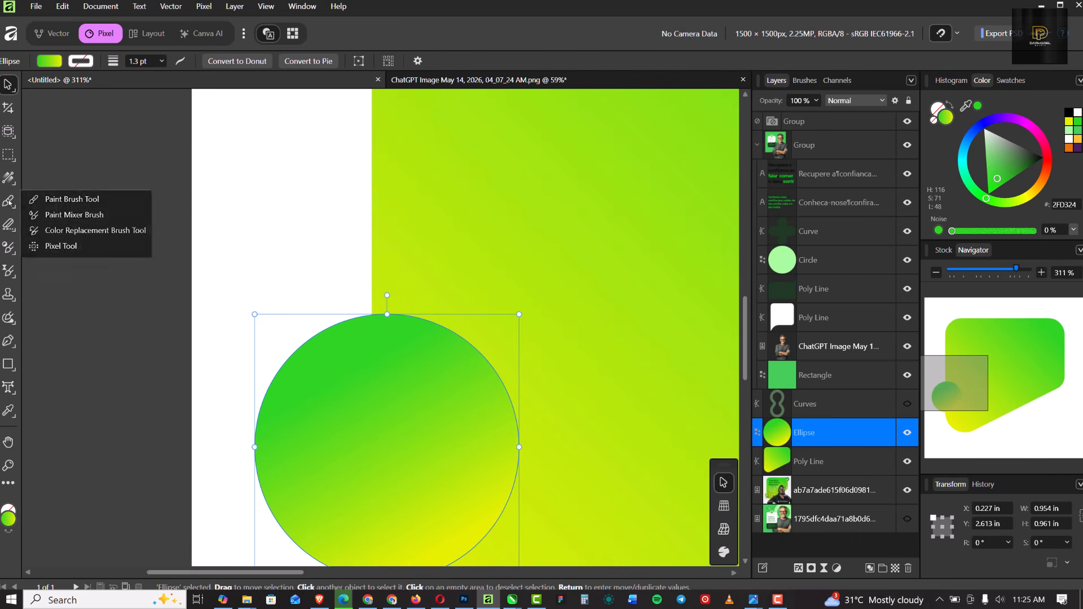
click(73, 199)
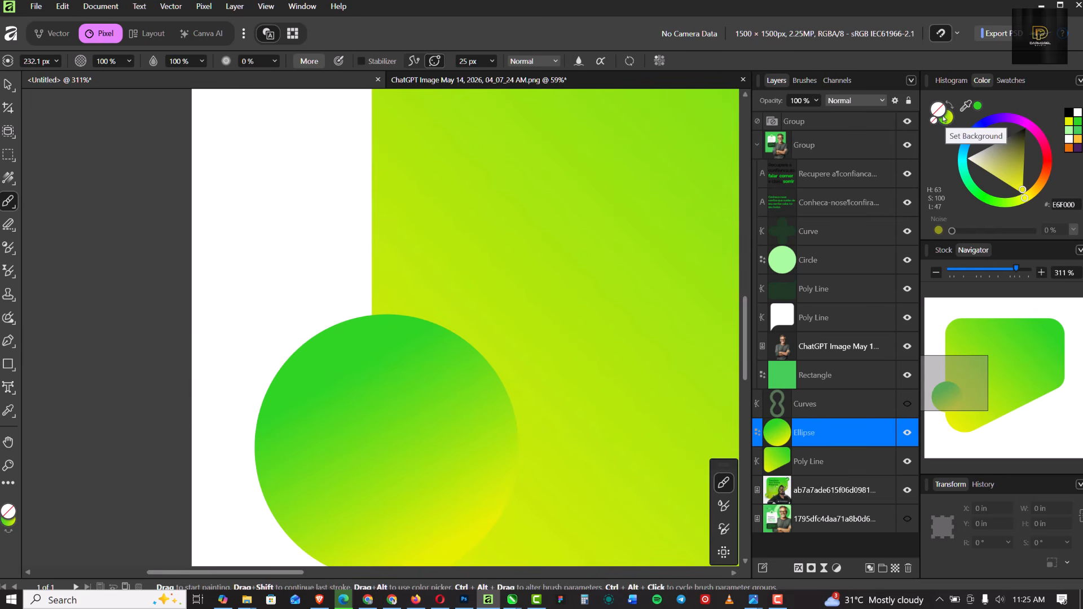
click(934, 120)
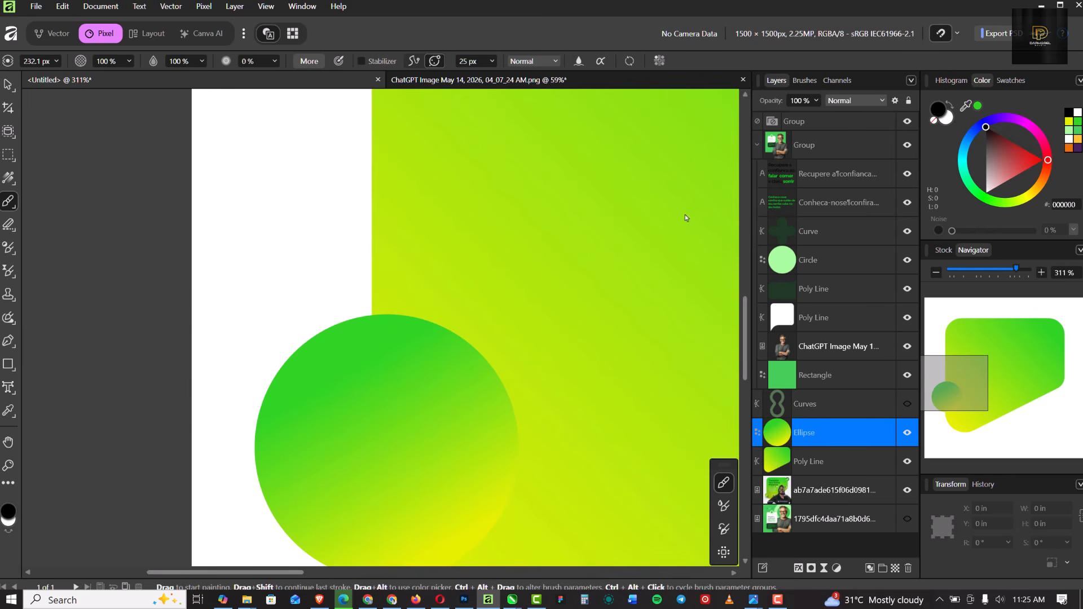
click(12, 526)
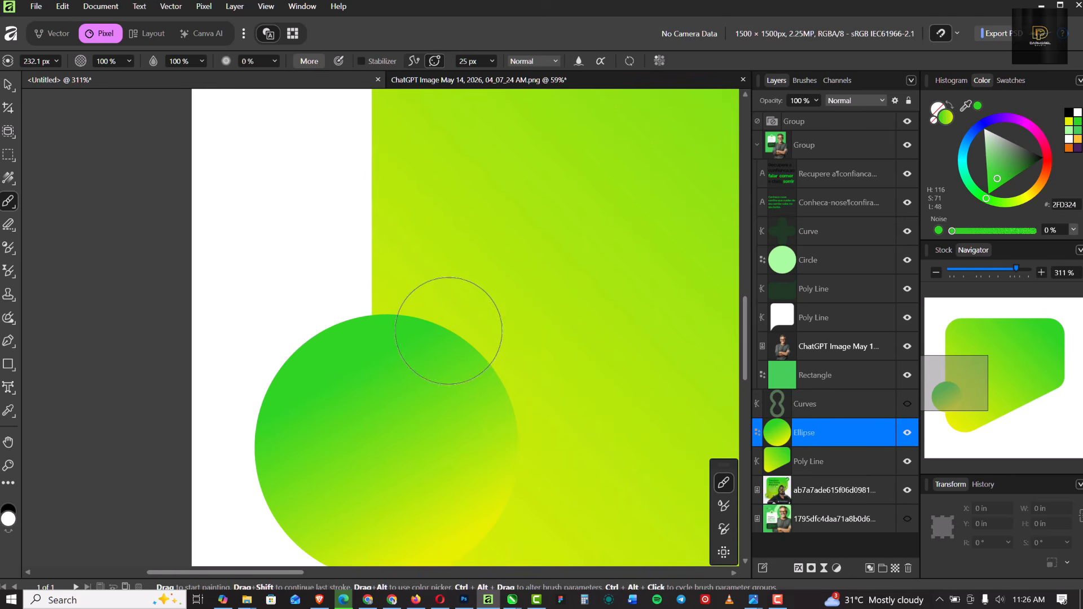
drag(496, 362, 435, 319)
key(ctrl+z)
key(ctrl+z)
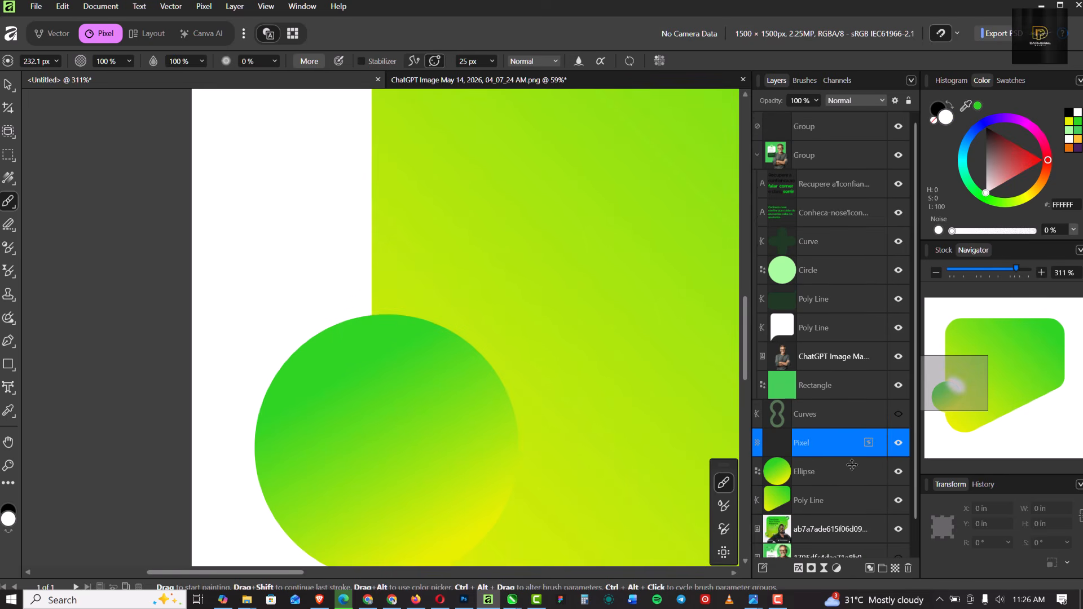
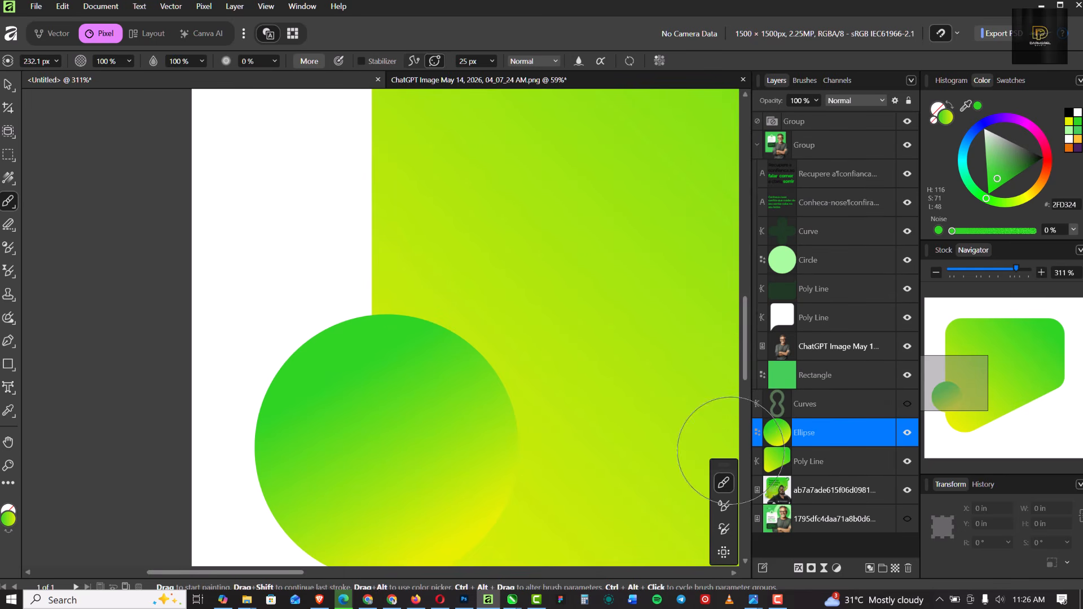
Add a new pixel layer above the gradient circle and reduce the brush width to 121.2 px.
click(895, 568)
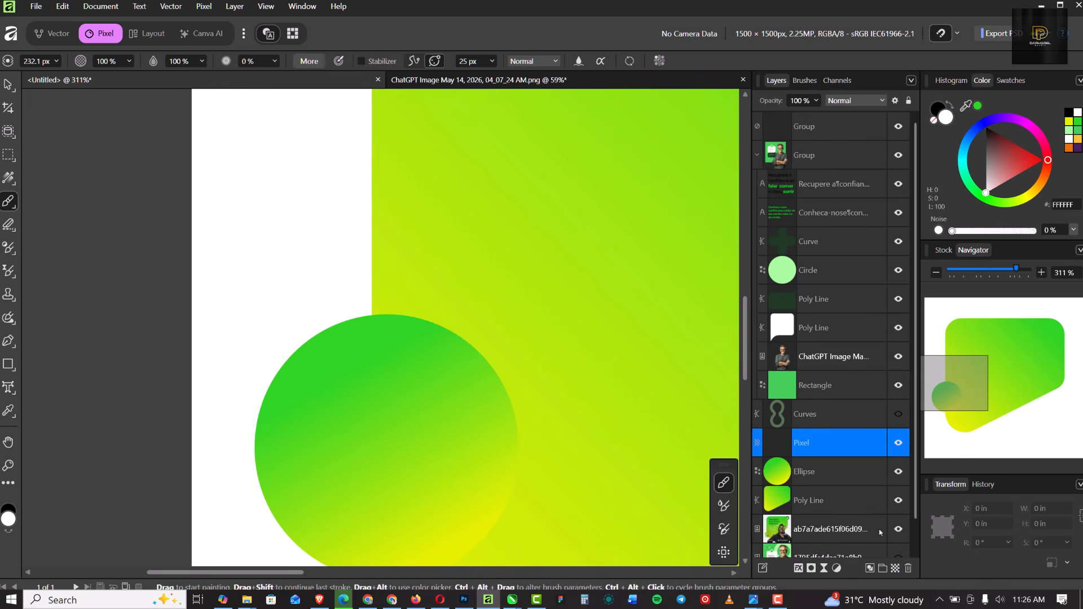
click(447, 316)
key(bracketleft)
key(bracketleft)
key(bracketleft)
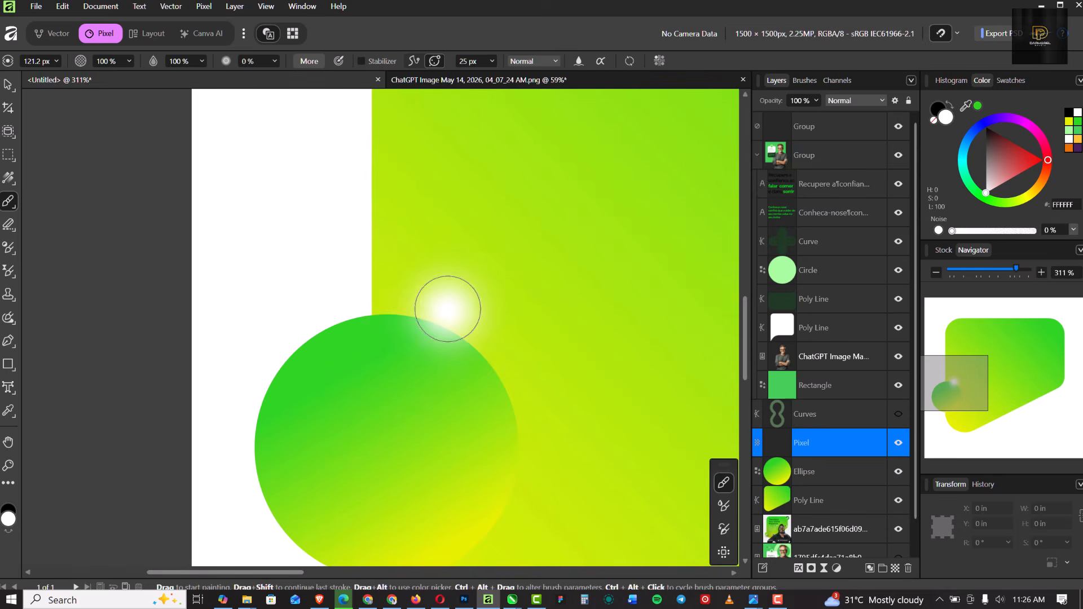
Paint a soft white highlight along the circle's upper-right rim and clip the pixel layer inside the circle.
scroll(391, 323, down, 4)
scroll(391, 324, up, 1)
scroll(391, 324, down, 4)
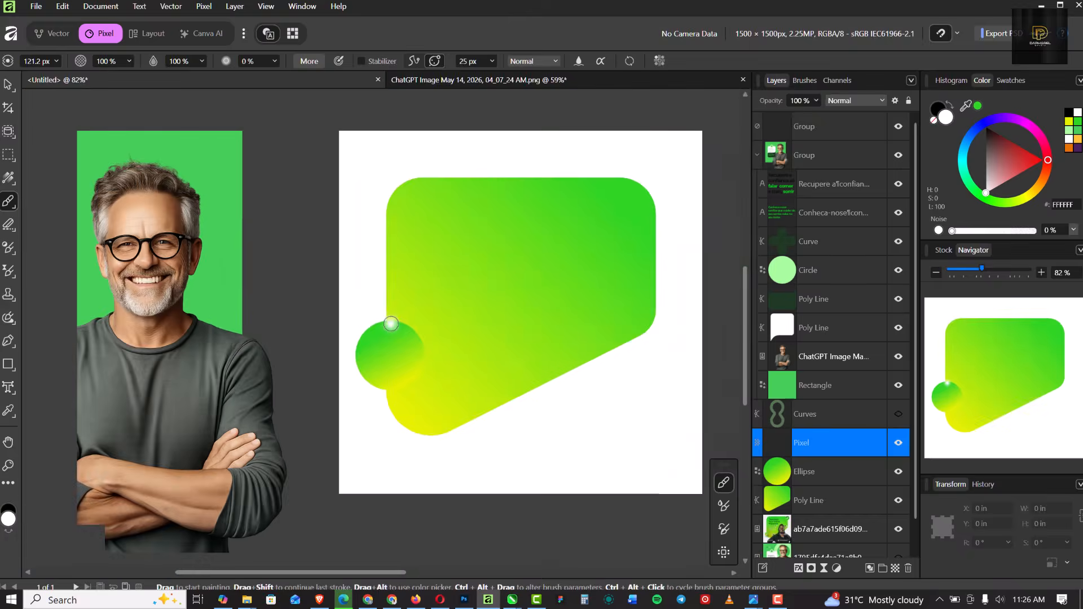
scroll(395, 322, up, 6)
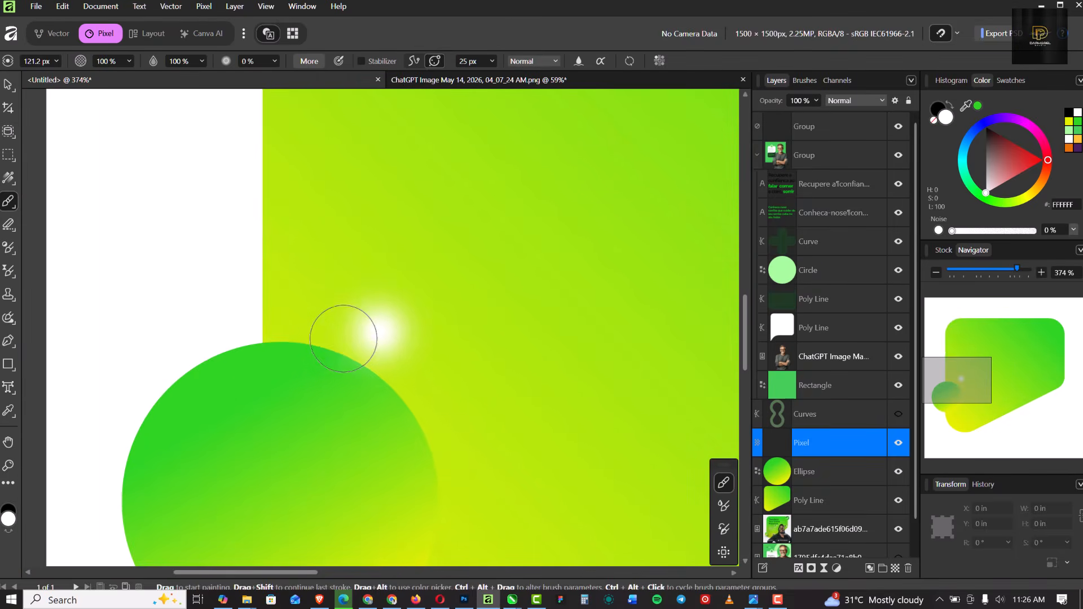
mouse_move(336, 332)
mouse_down()
mouse_move(411, 375)
mouse_move(480, 480)
mouse_up()
drag(847, 449, 835, 460)
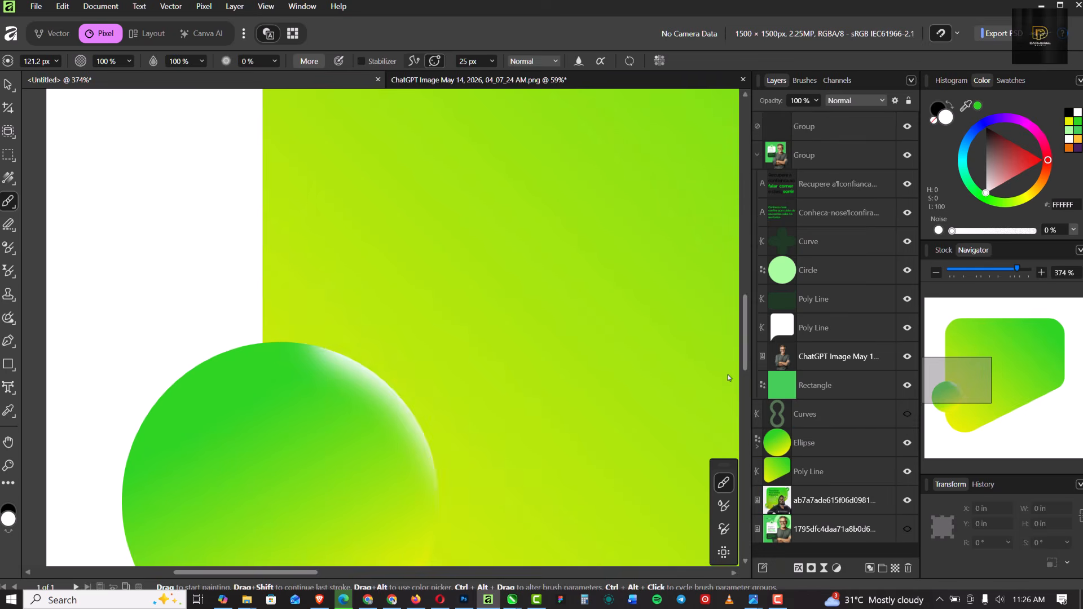
Examine the circle's white rim highlight up close and at full-page view against the reference flyer's badge.
scroll(414, 264, down, 6)
scroll(419, 296, down, 2)
scroll(412, 296, up, 8)
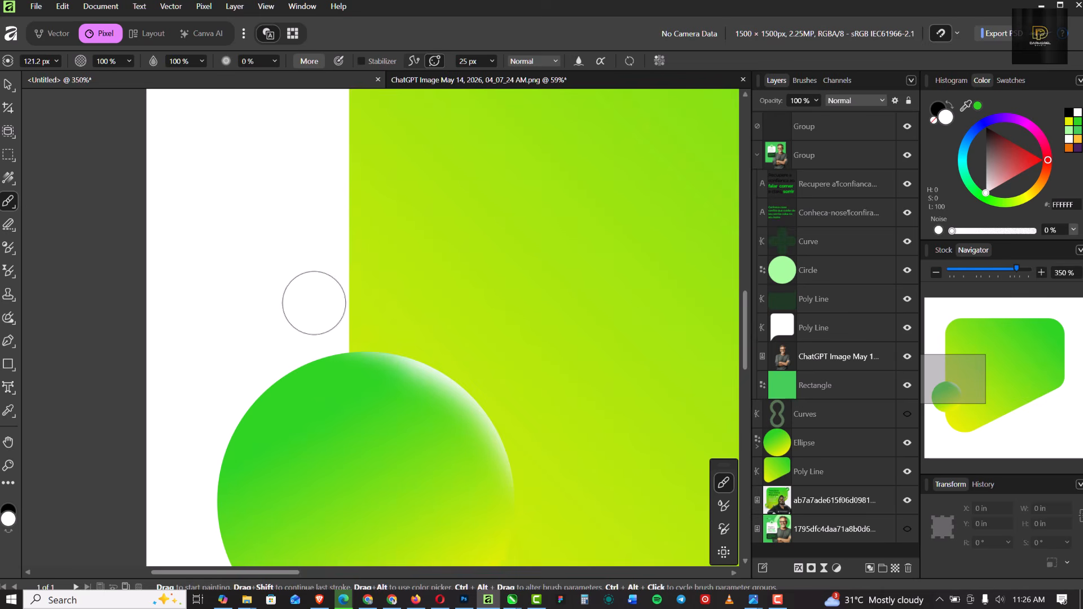
scroll(361, 302, down, 8)
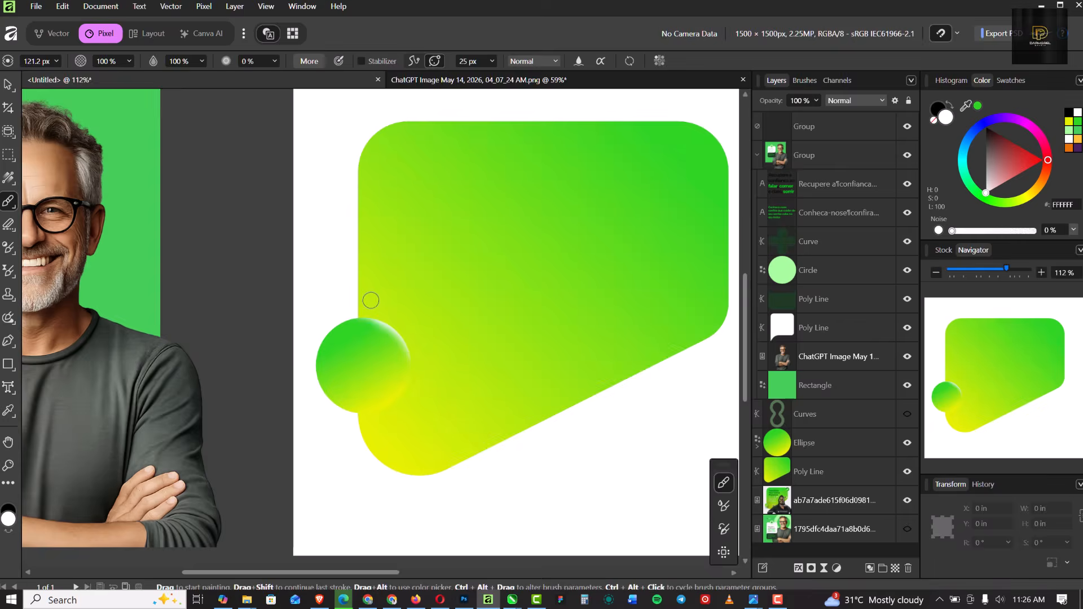
scroll(377, 304, up, 3)
scroll(377, 303, up, 4)
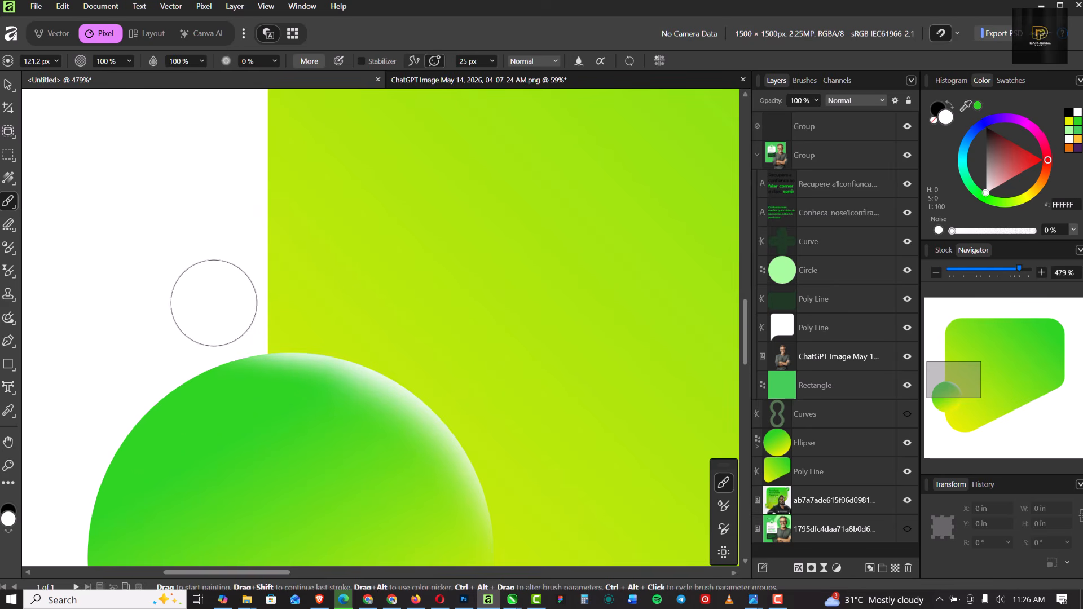
scroll(322, 237, down, 5)
scroll(361, 336, down, 5)
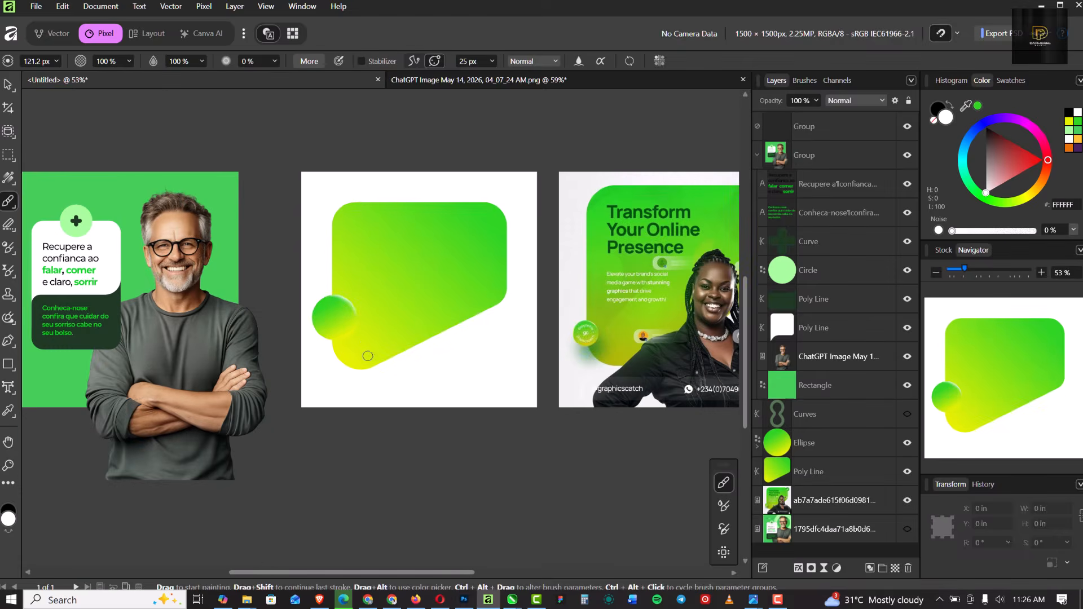
scroll(366, 344, up, 6)
scroll(366, 343, up, 3)
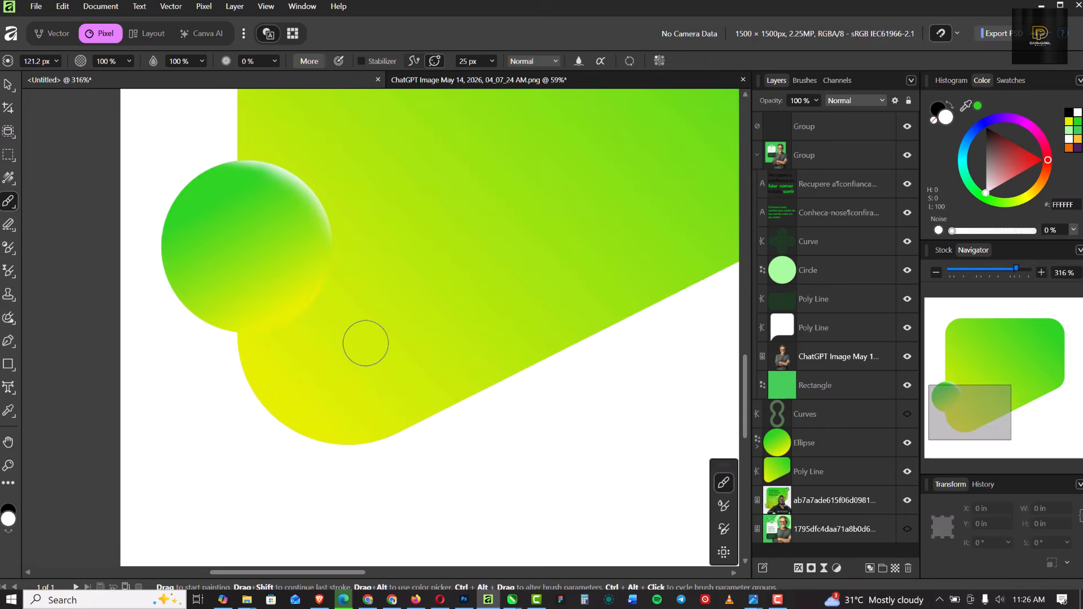
scroll(363, 348, down, 4)
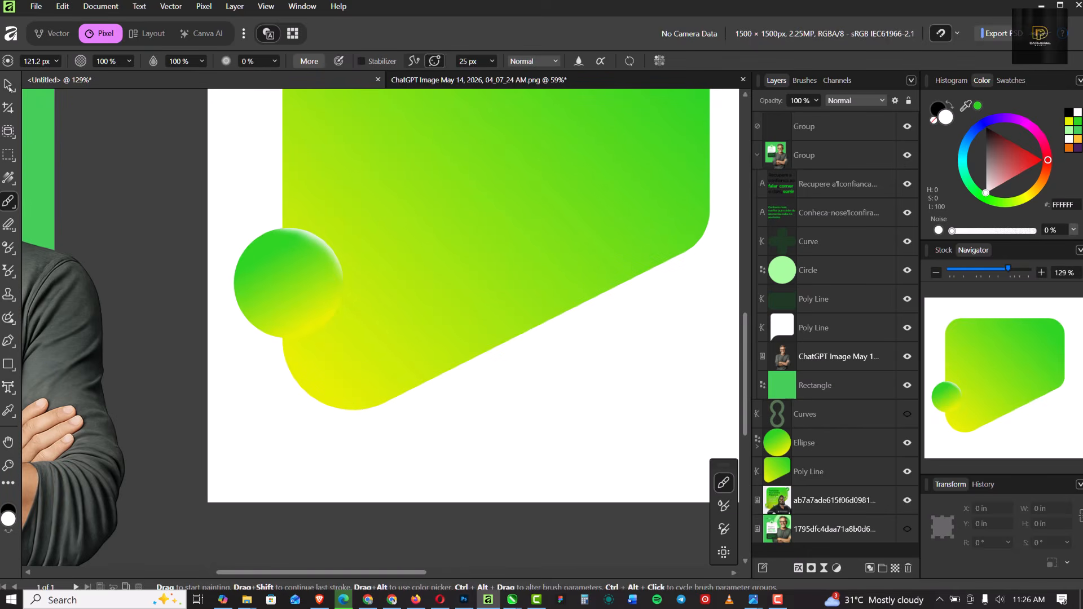
Return to vector editing and enable an Outer Shadow layer effect on the gradient circle.
key(v)
scroll(813, 351, down, 1)
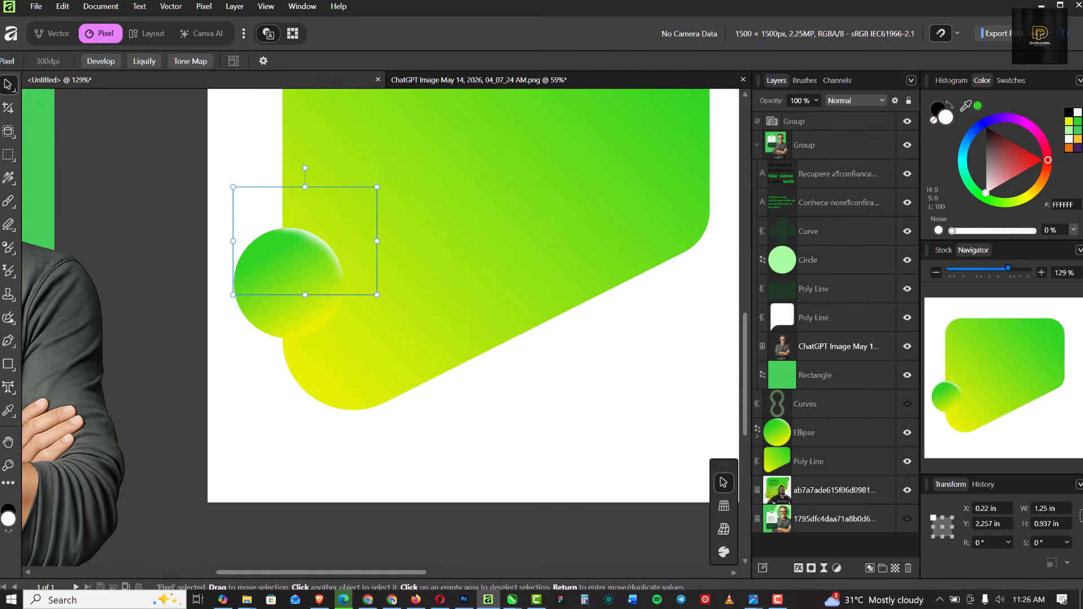
click(41, 35)
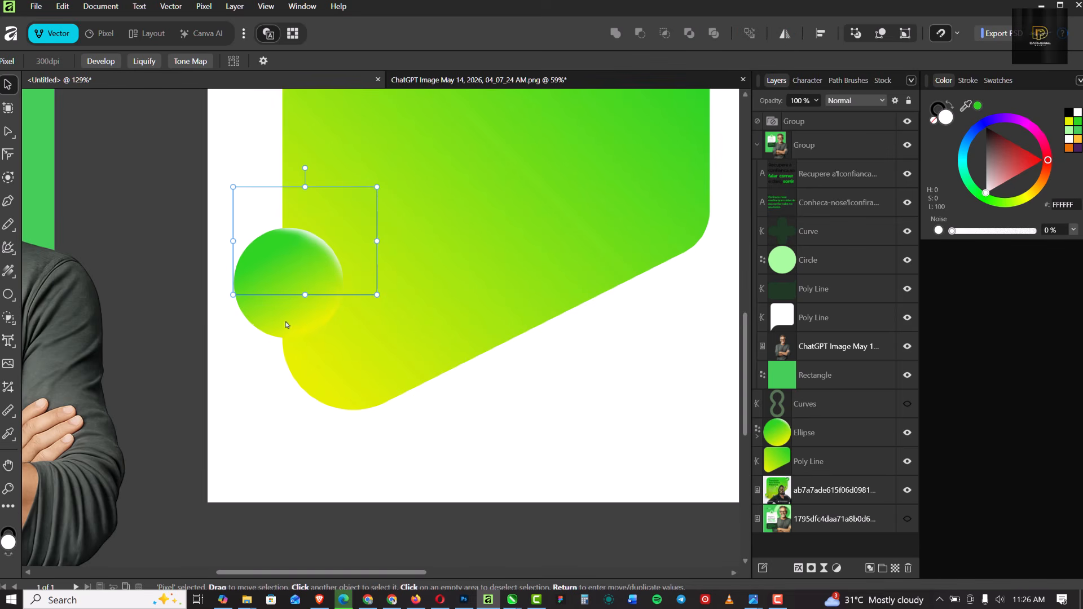
click(845, 433)
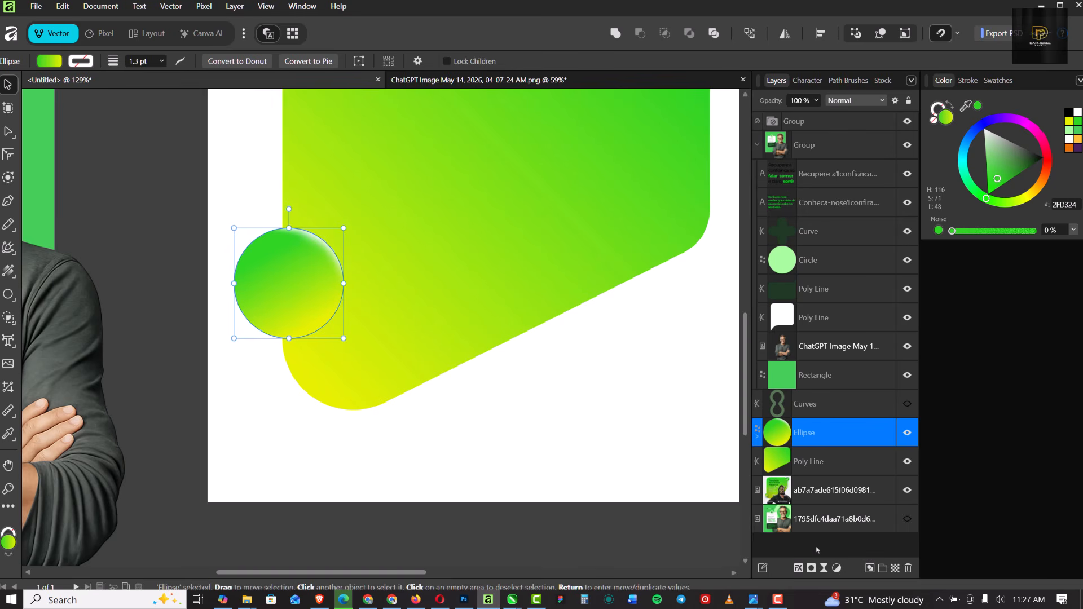
click(799, 568)
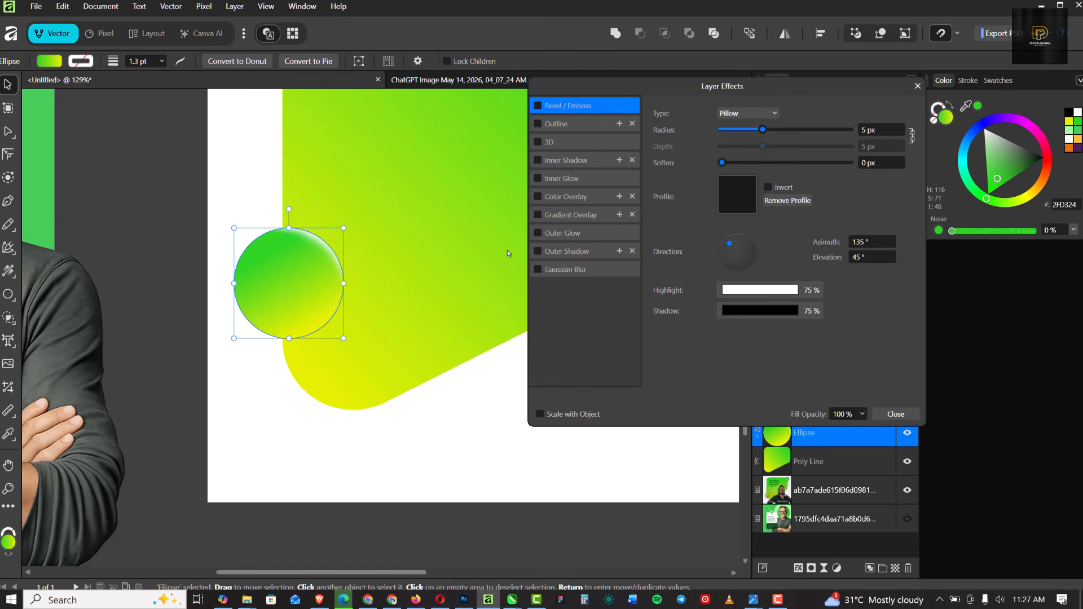
click(558, 256)
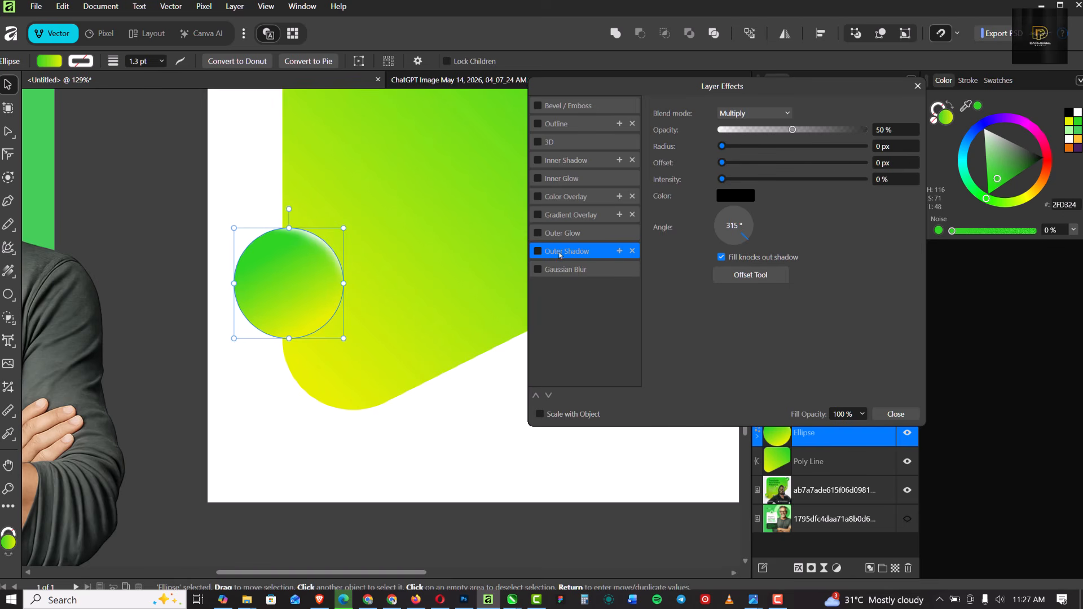
click(538, 251)
Set the circle's outer shadow to a 47.9 px radius and a 10.7 px offset.
drag(723, 163, 783, 153)
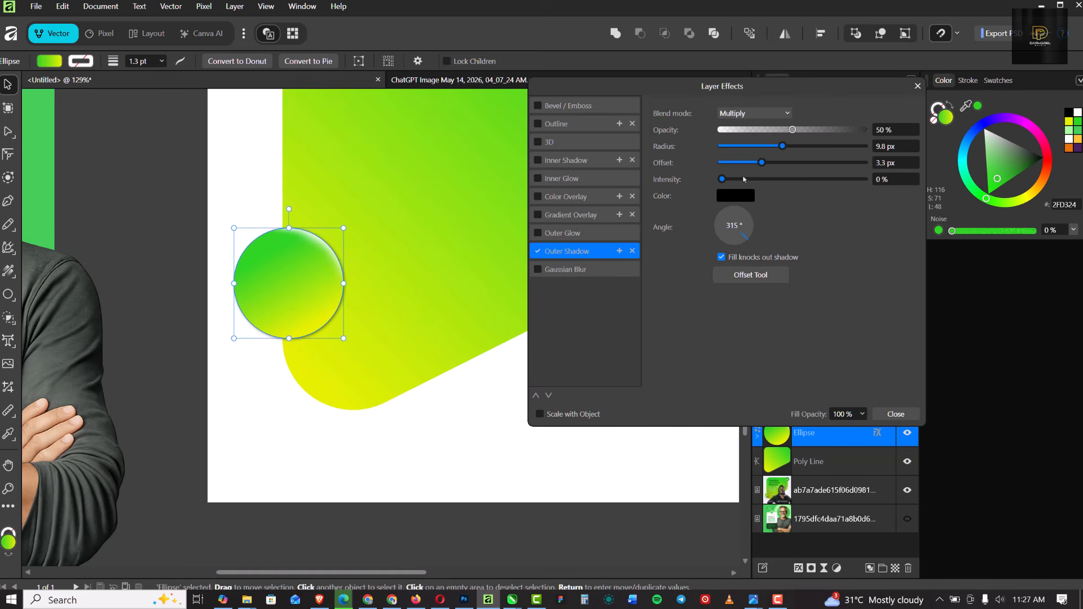
mouse_move(762, 163)
mouse_down()
mouse_move(811, 164)
mouse_move(743, 171)
mouse_up()
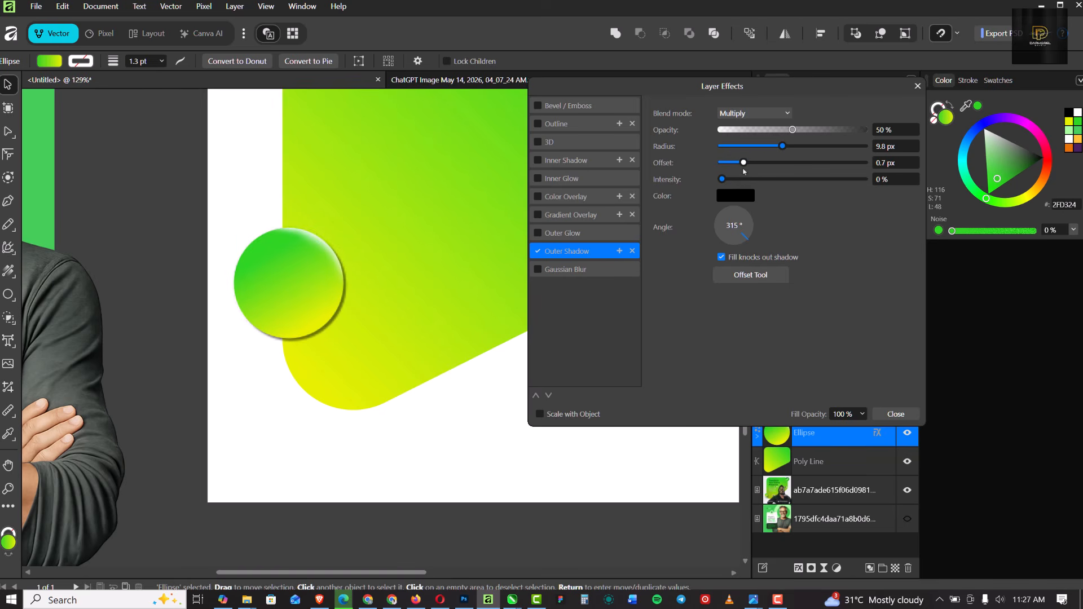
click(781, 163)
drag(778, 147, 845, 160)
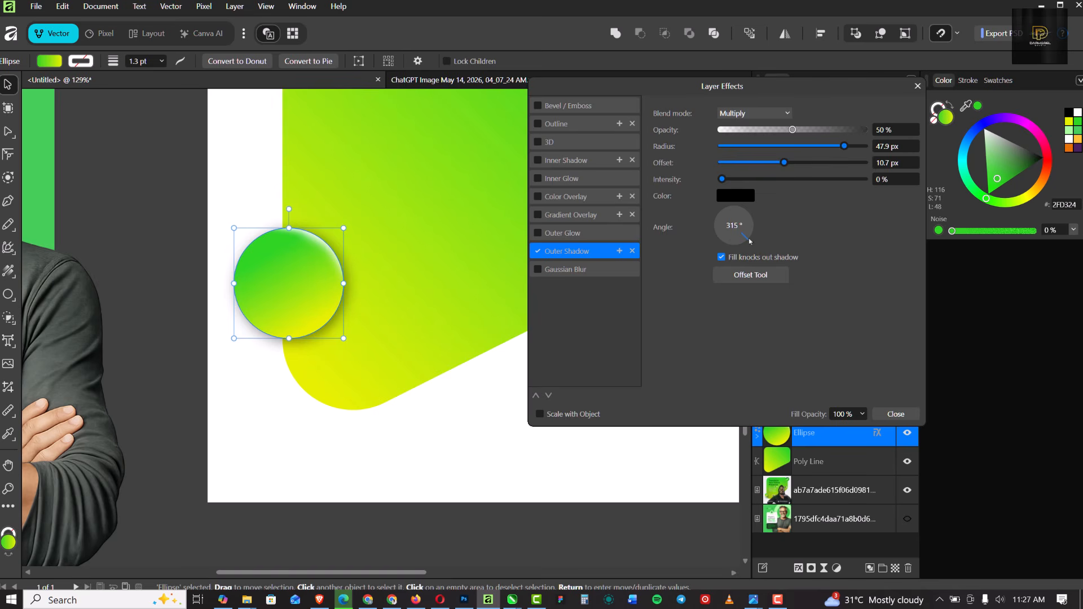
Try a 270° shadow angle, return it to 315° and increase the shadow radius to 82.4 px.
drag(753, 242, 738, 241)
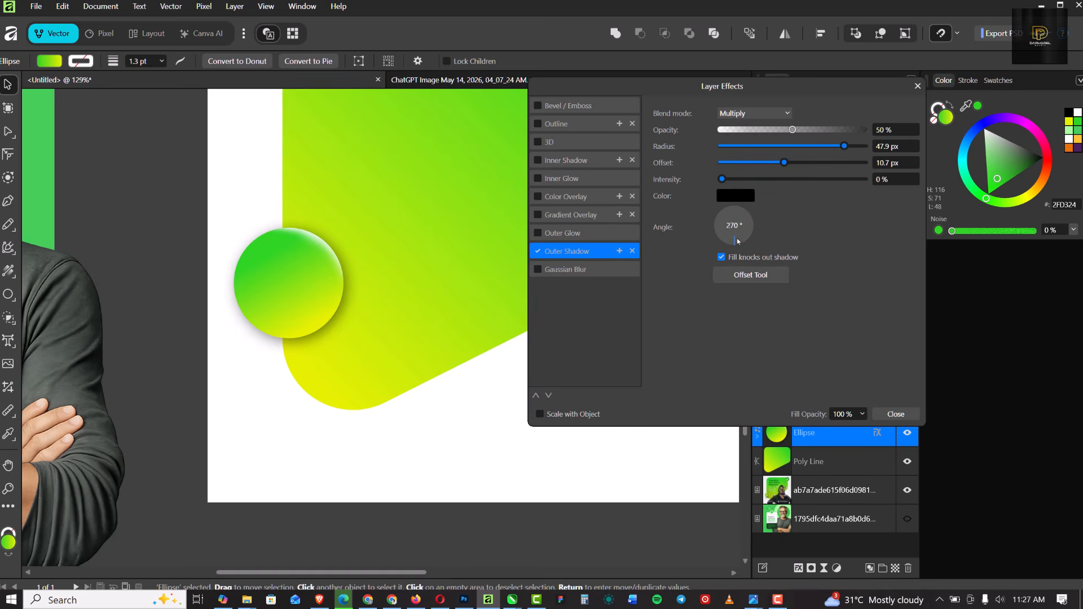
scroll(379, 303, down, 3)
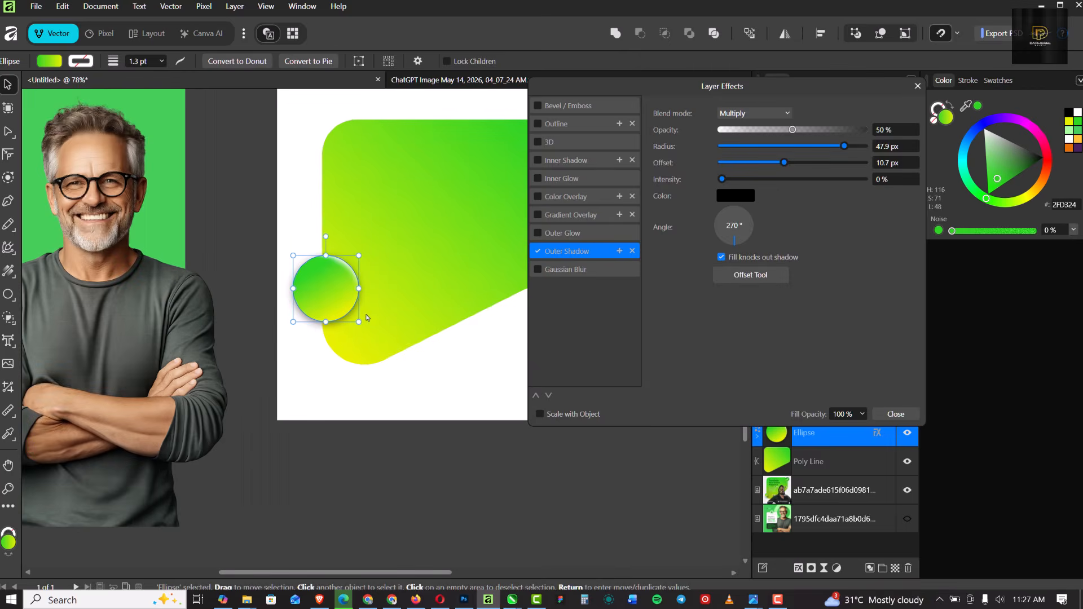
drag(728, 244, 746, 246)
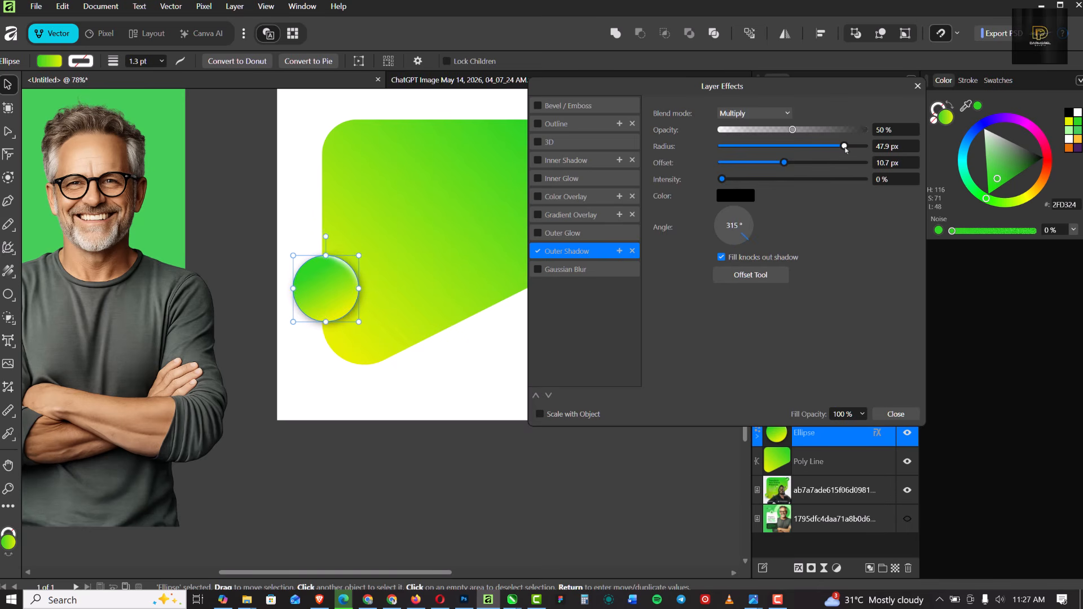
drag(844, 146, 859, 148)
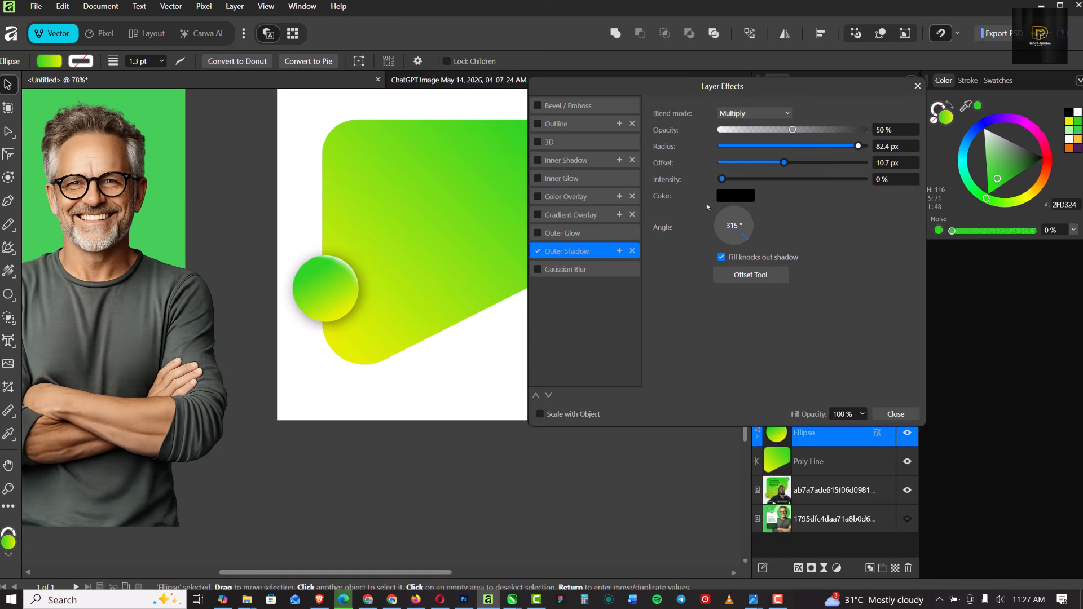
Sample the panel's green as the shadow colour and darken it to RGB 3, 82, 0.
click(726, 197)
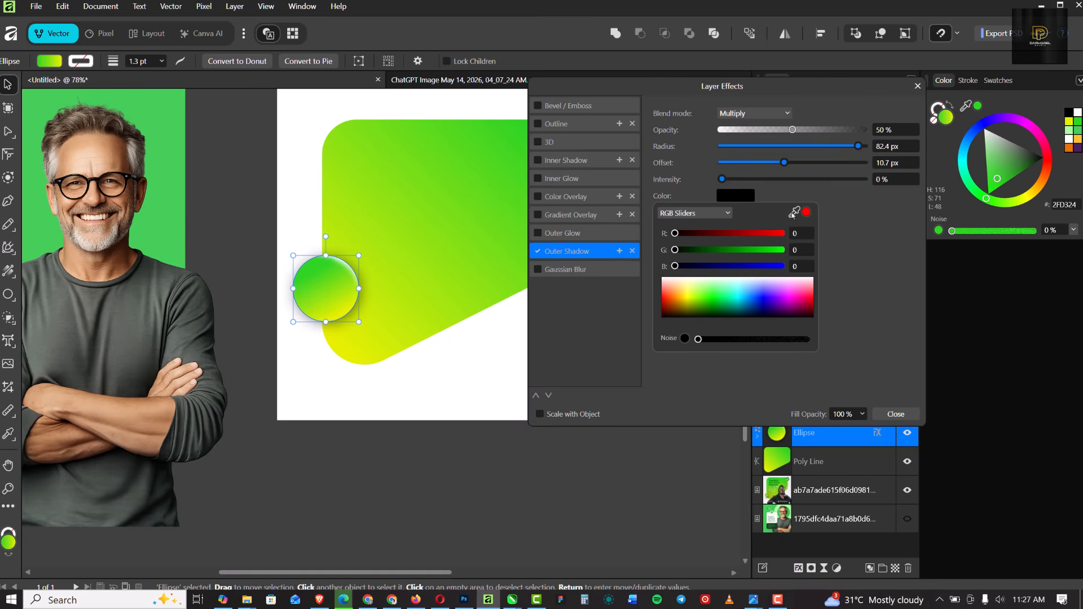
drag(793, 213, 474, 164)
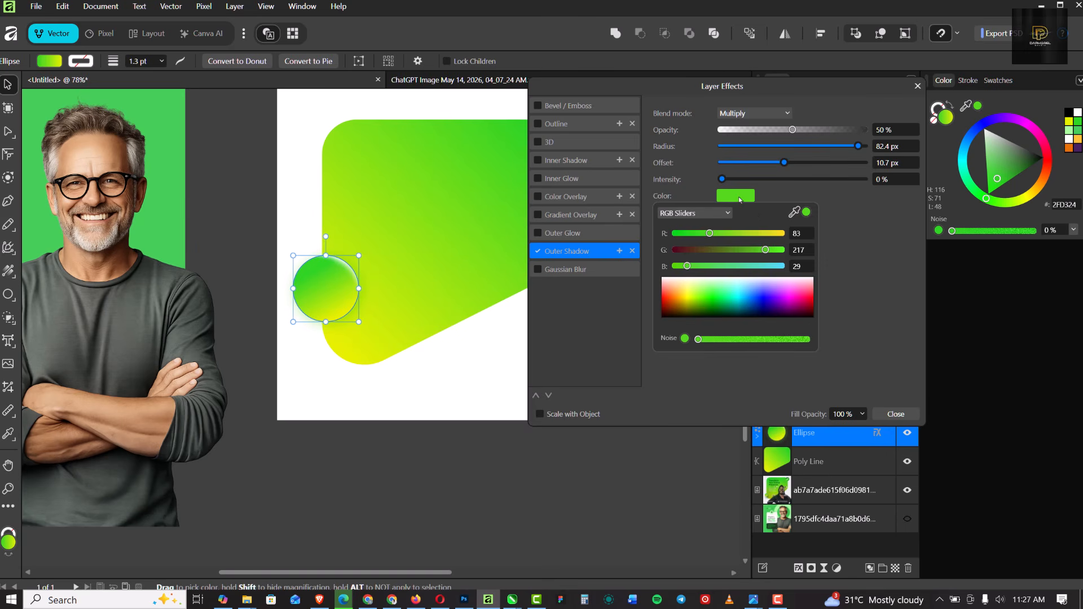
click(739, 198)
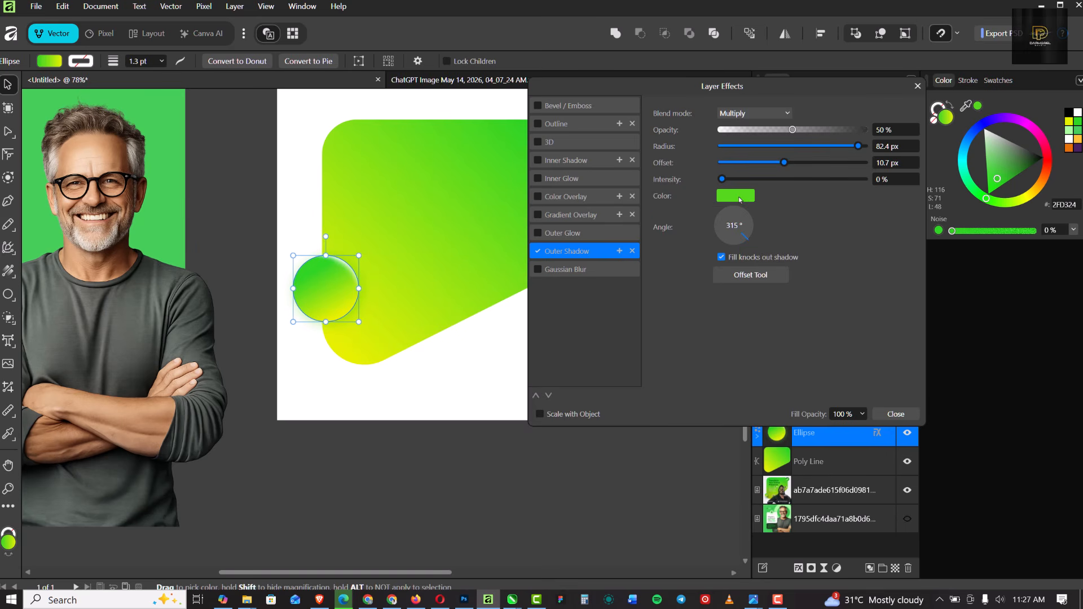
click(739, 198)
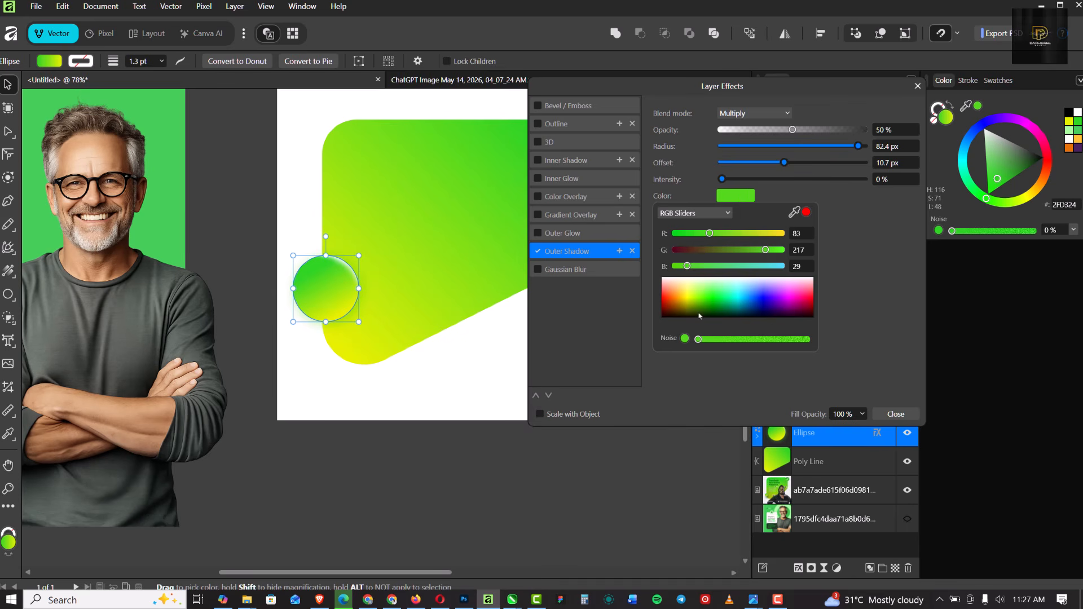
drag(699, 316, 710, 328)
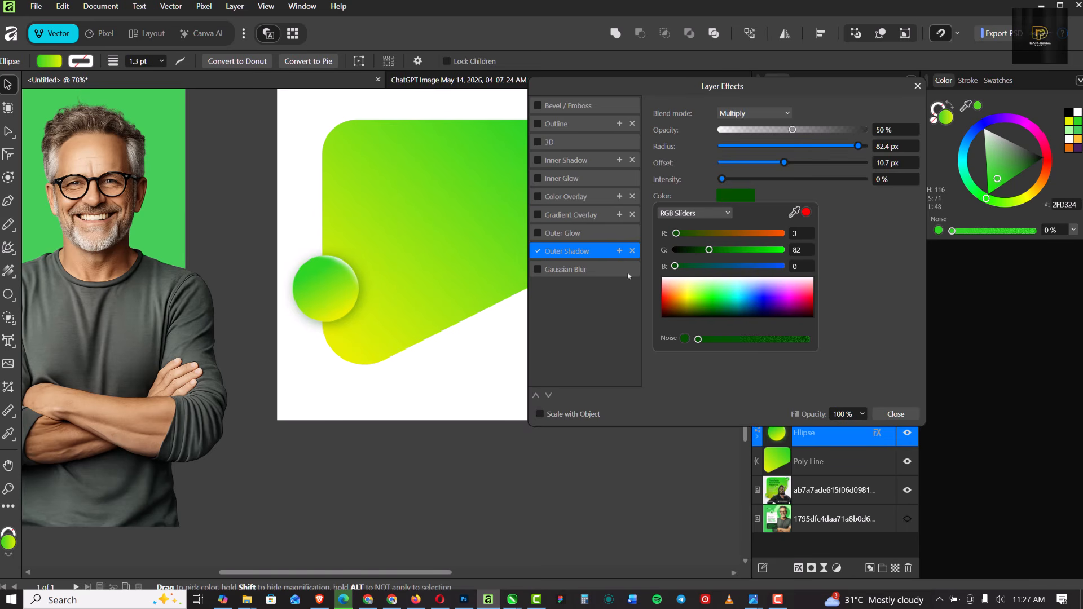
Deselect the gradient circle and close its layer effects settings.
click(297, 160)
scroll(324, 264, down, 3)
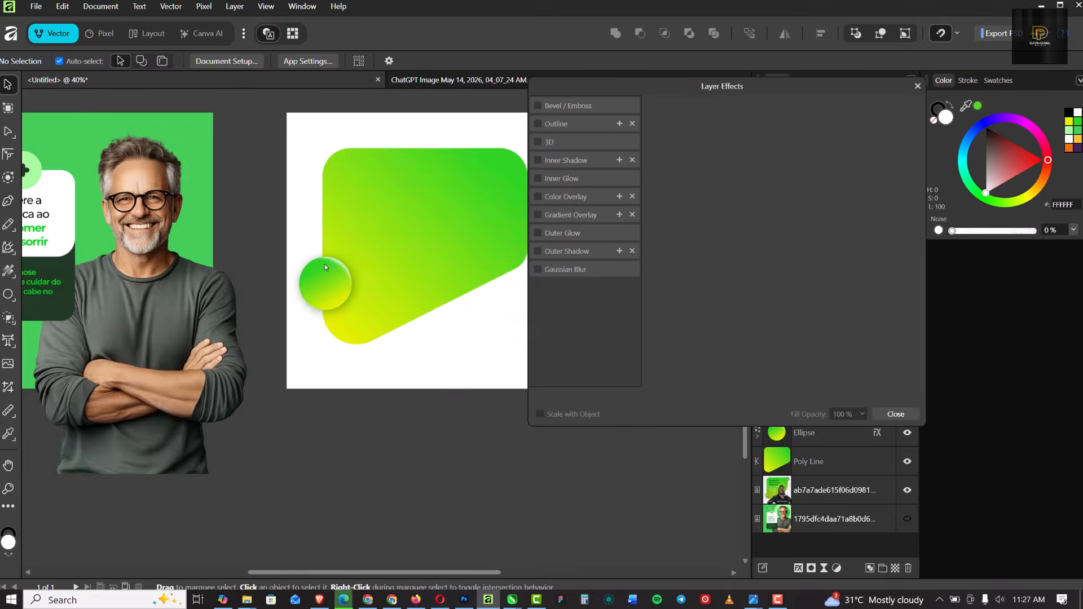
scroll(399, 214, up, 2)
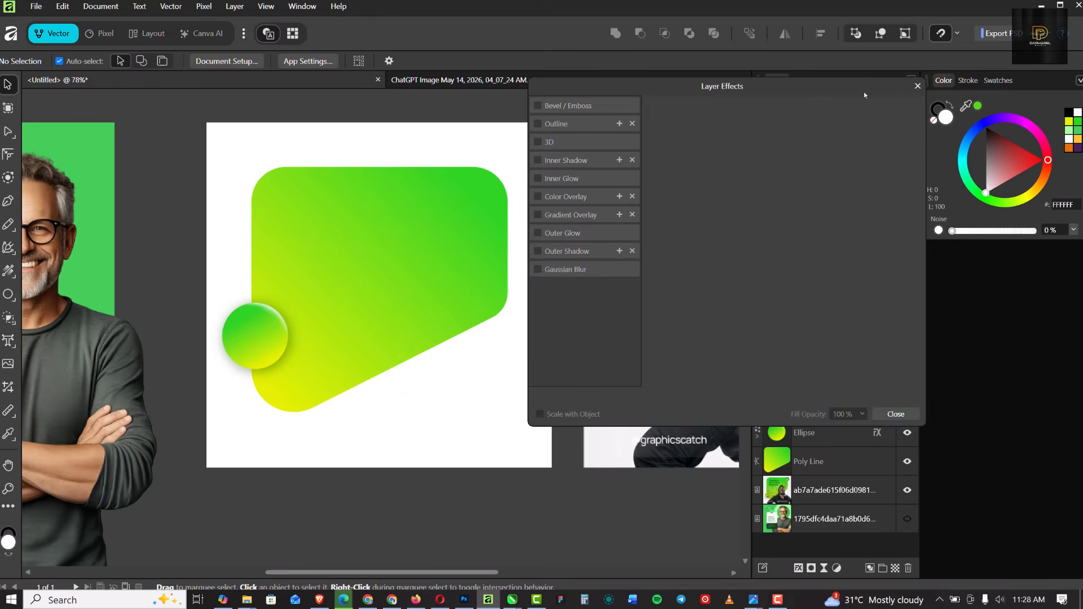
click(918, 86)
Draw a wide, low white rectangle across the middle of the green gradient panel.
scroll(323, 305, down, 4)
scroll(323, 306, up, 3)
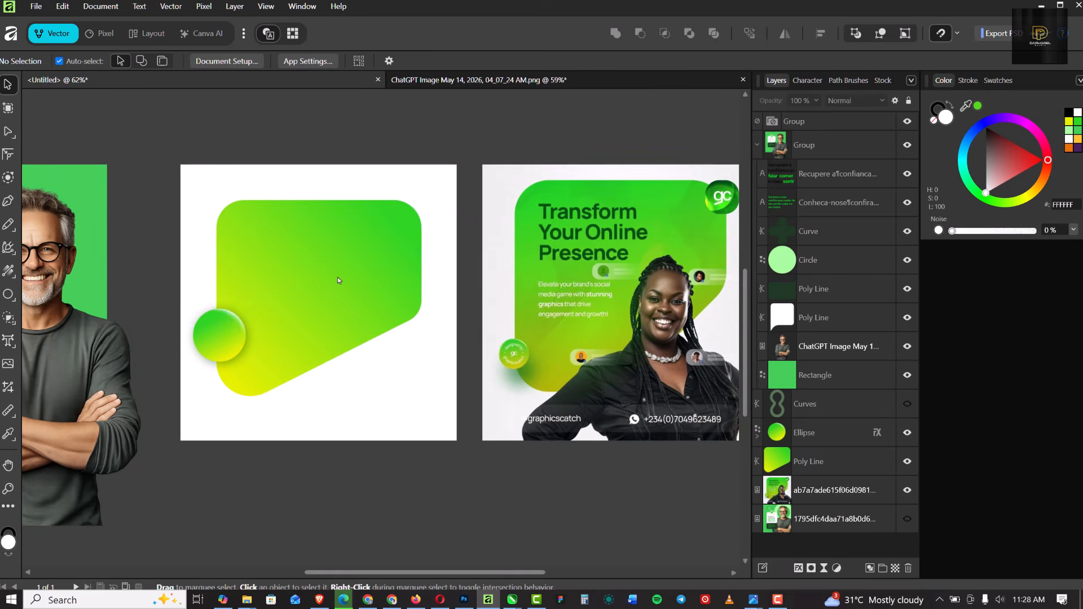
scroll(314, 304, down, 1)
scroll(634, 279, up, 5)
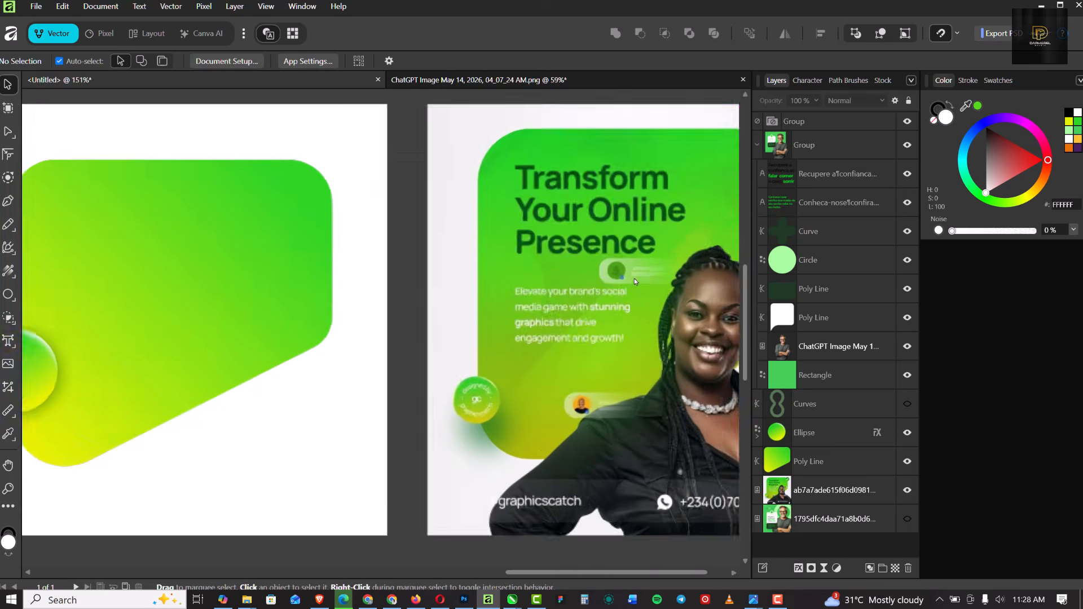
scroll(634, 284, down, 3)
scroll(280, 290, down, 2)
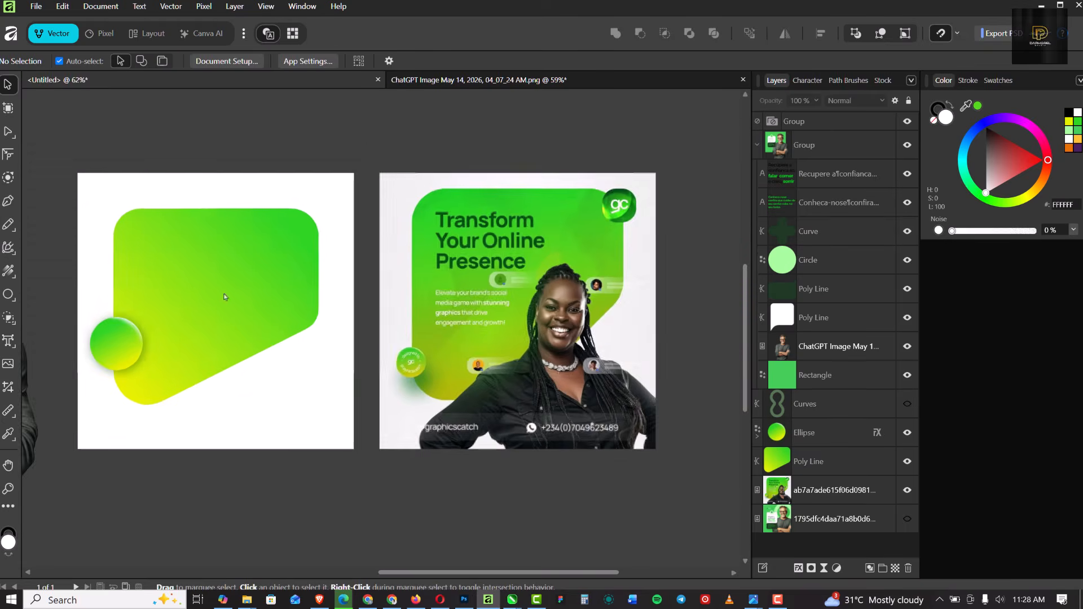
scroll(134, 266, up, 2)
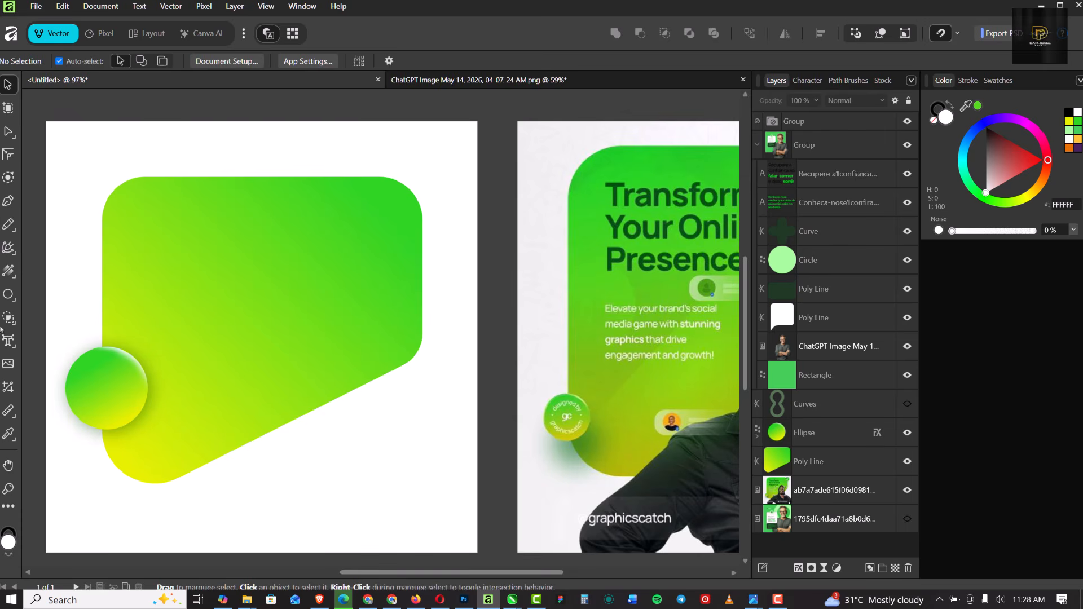
click(12, 298)
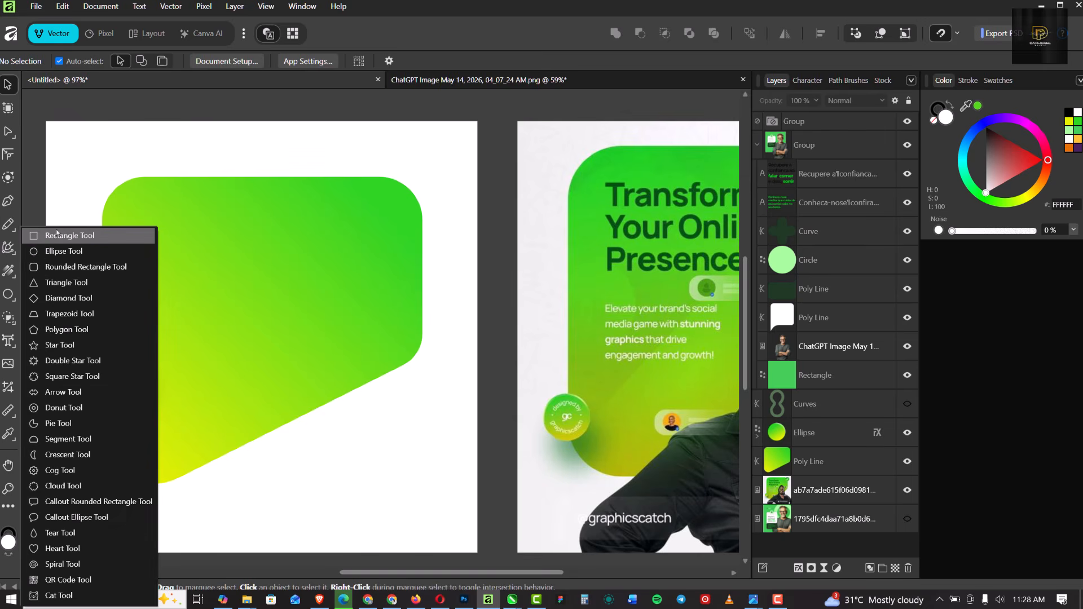
key(m)
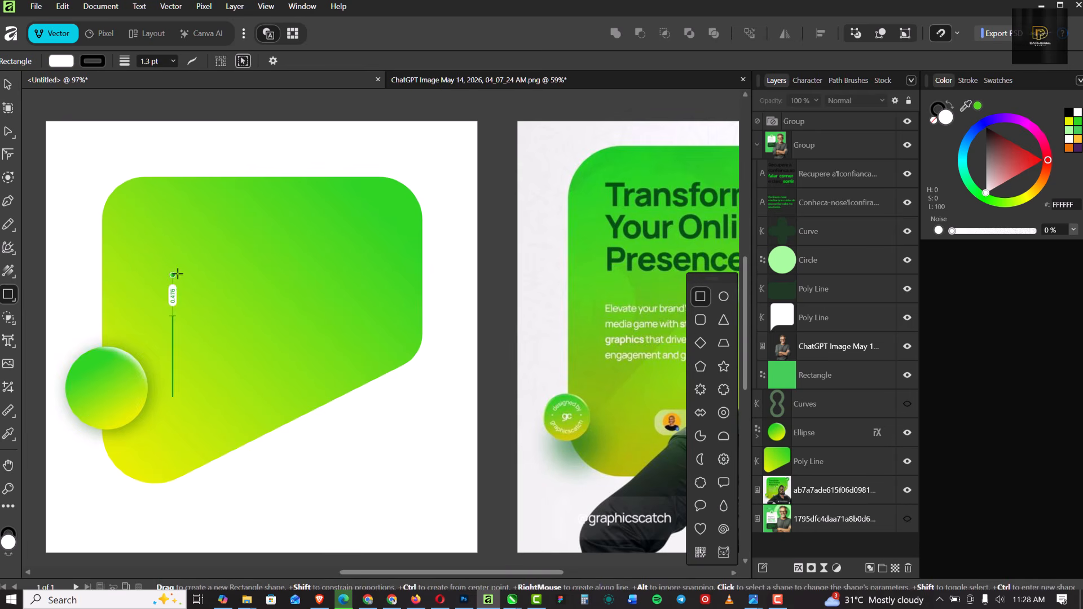
drag(178, 273, 357, 316)
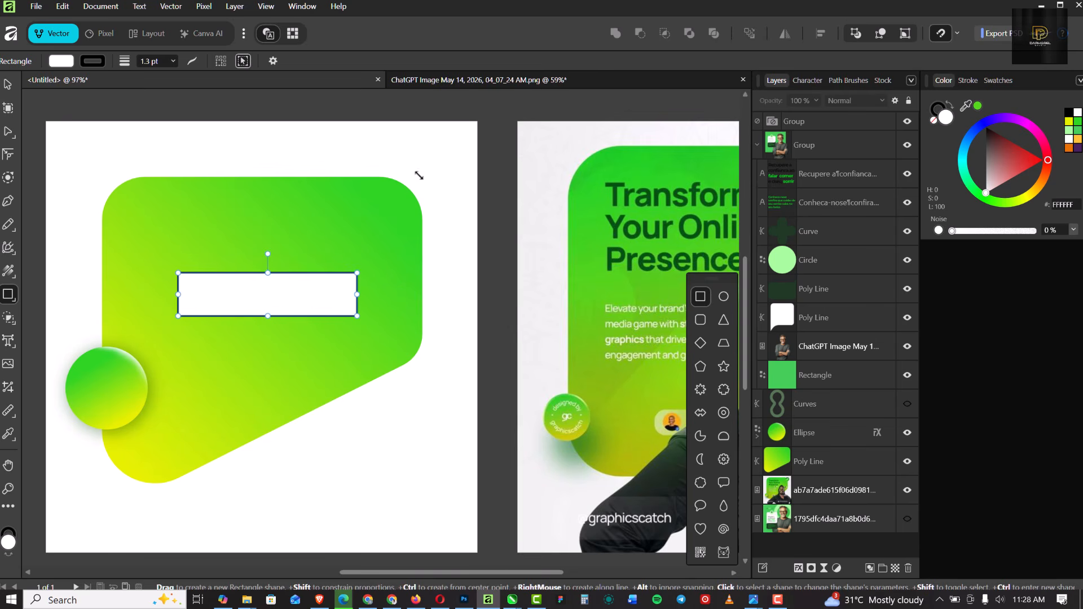
Round all corners of the white rectangle fully into a pill shape and remove its outline.
click(7, 154)
drag(172, 263, 309, 321)
click(8, 132)
click(938, 109)
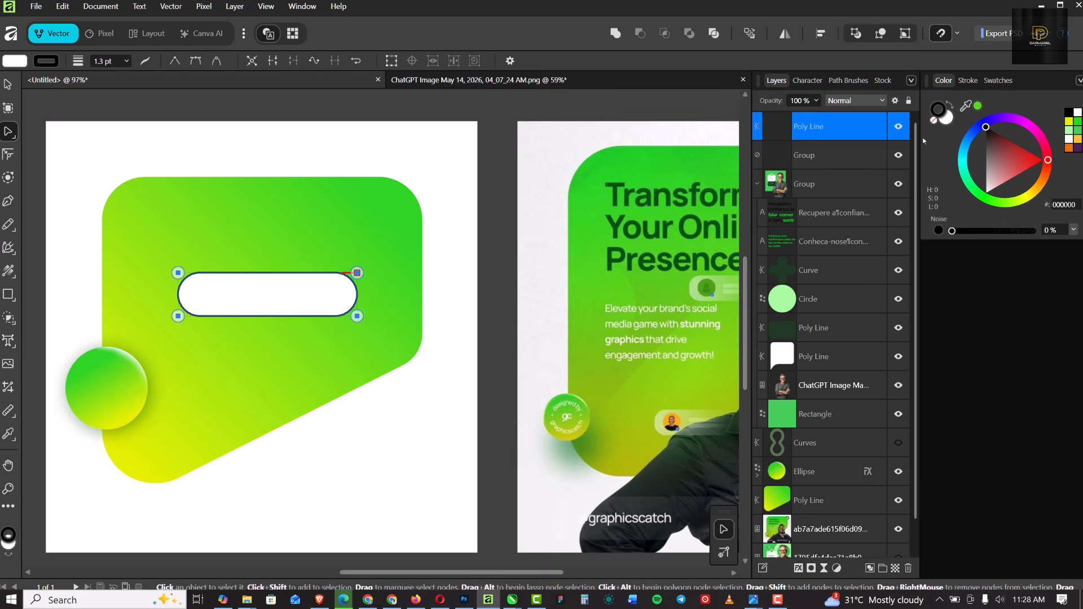
click(934, 120)
Apply a linear transparency to the white pill, fading from near its left end to clear at its right end.
scroll(172, 312, down, 3)
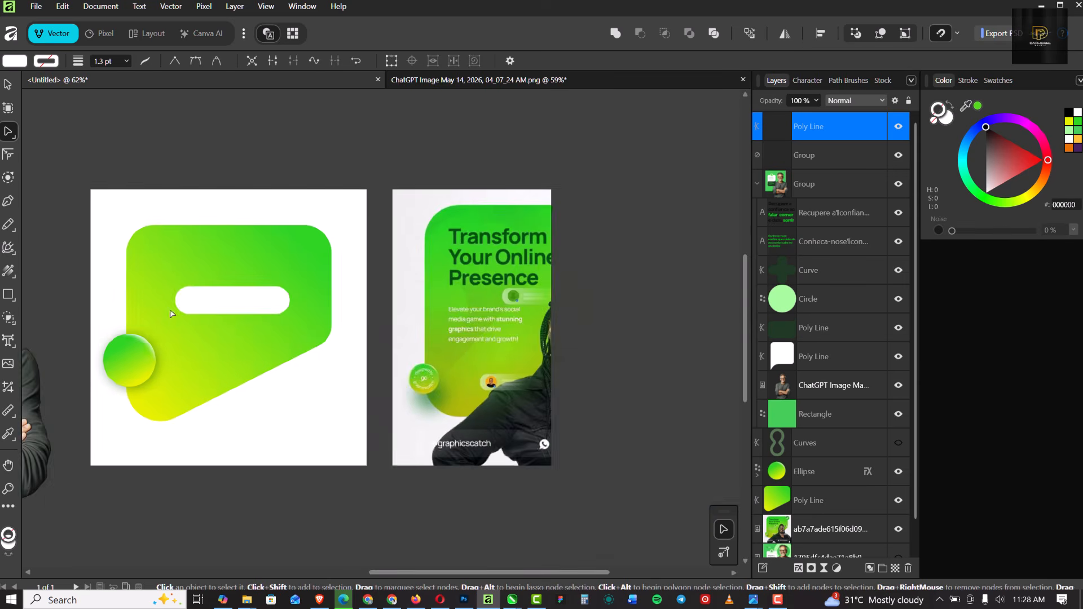
scroll(172, 311, up, 4)
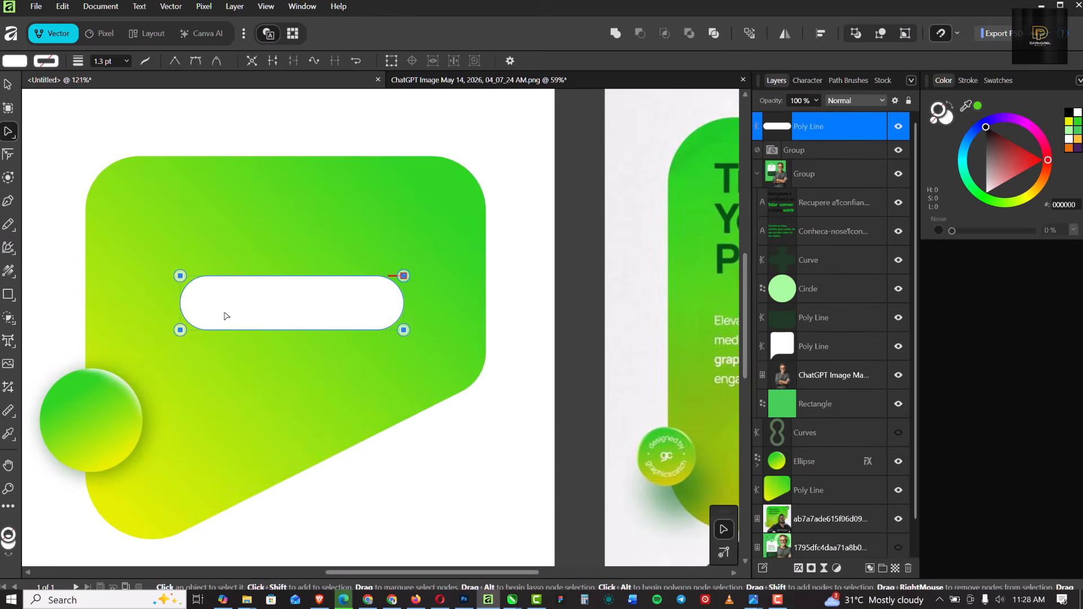
scroll(226, 315, up, 1)
scroll(201, 310, down, 3)
scroll(247, 311, up, 1)
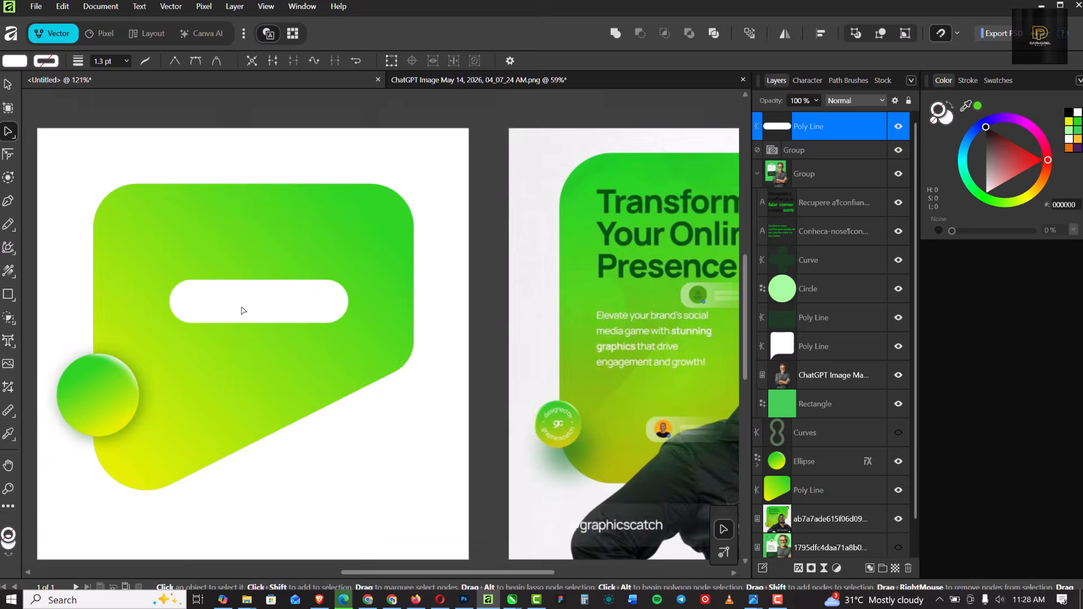
scroll(243, 310, up, 1)
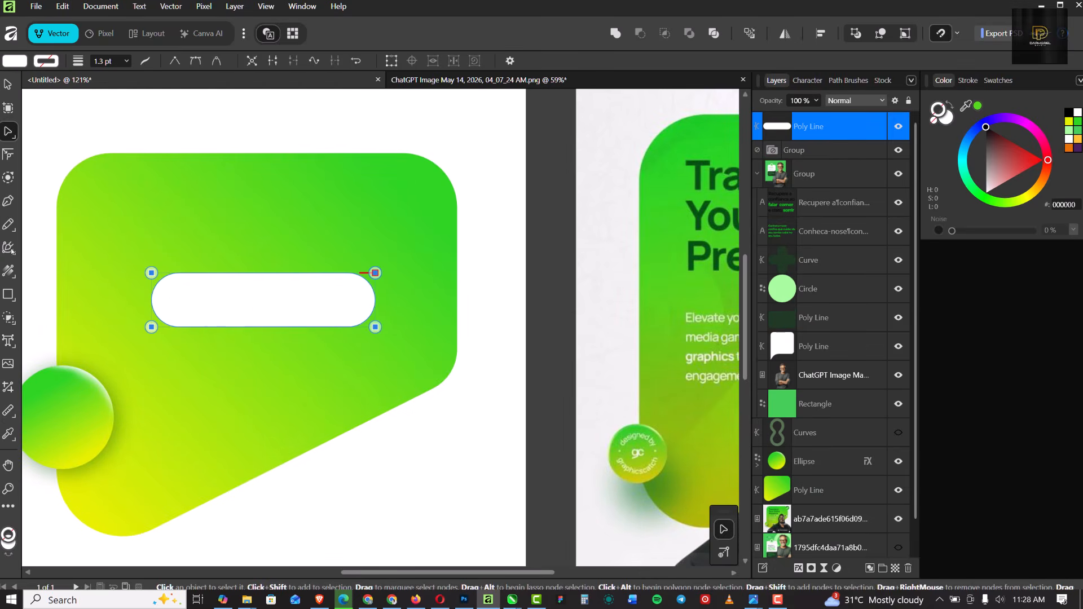
click(8, 271)
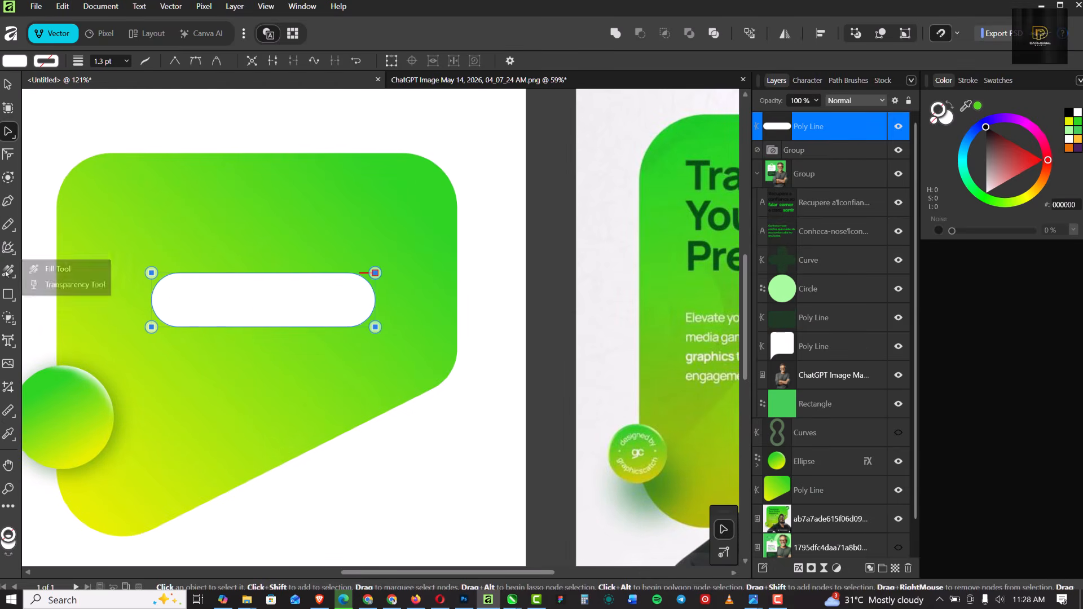
click(89, 298)
scroll(307, 337, down, 2)
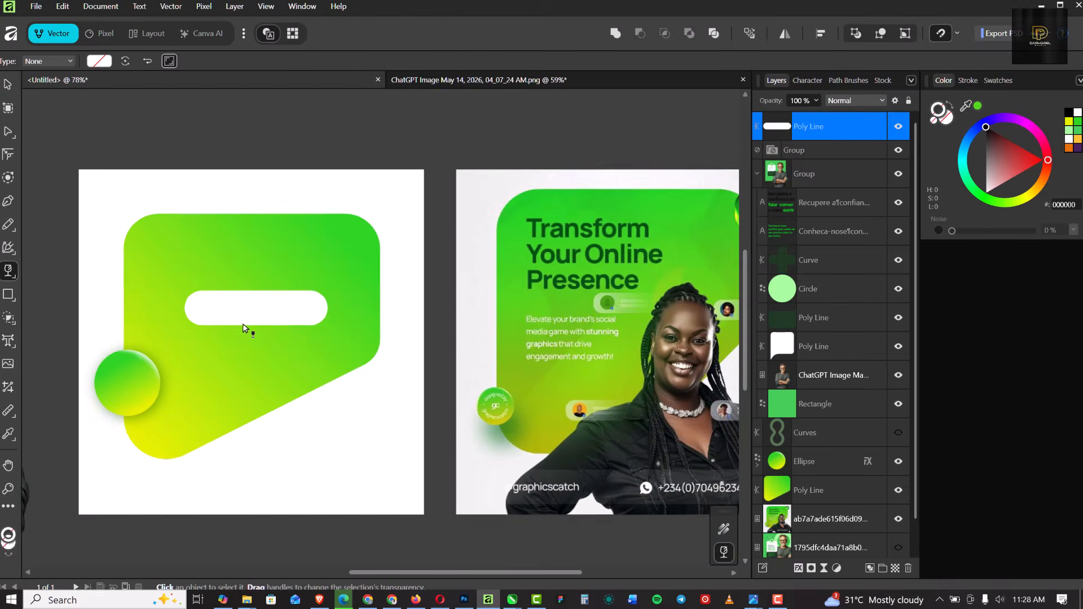
scroll(246, 315, up, 1)
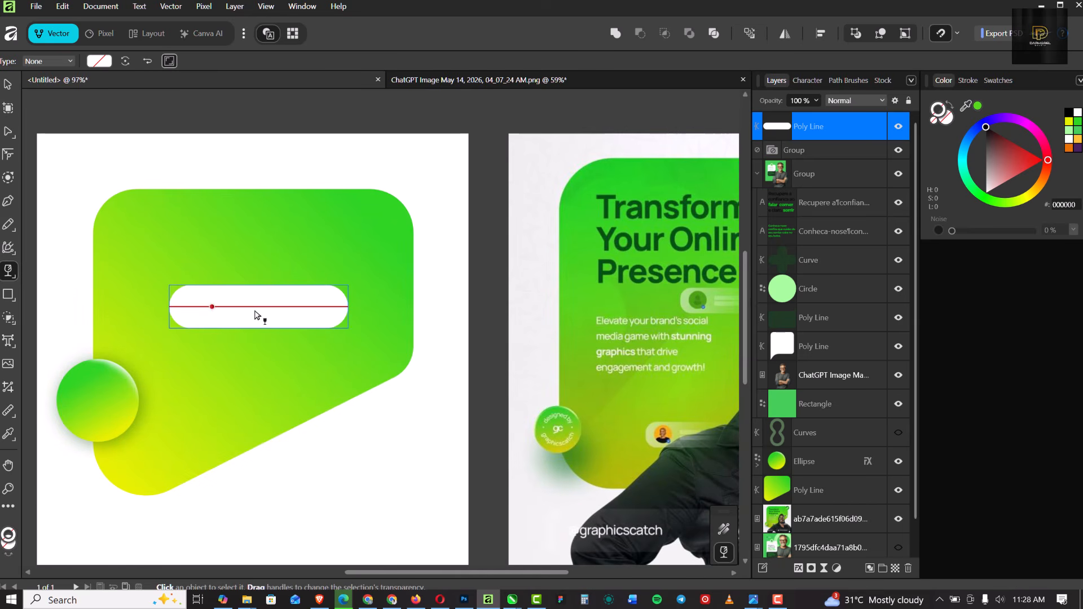
drag(254, 315, 359, 317)
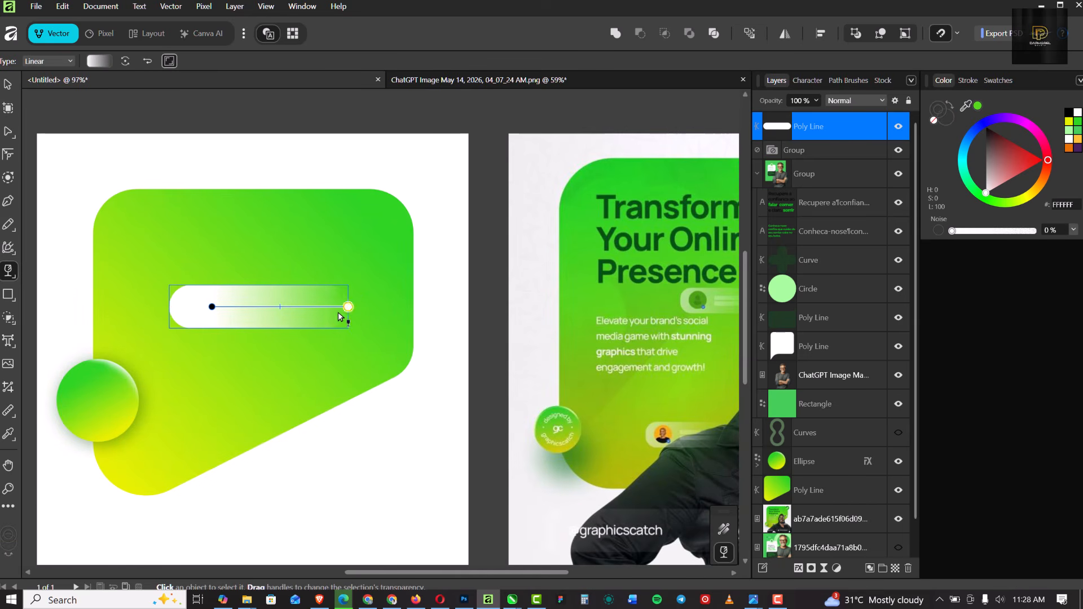
Draw a small circle inside the solid white left end of the pill with the Ellipse tool.
scroll(239, 331, down, 2)
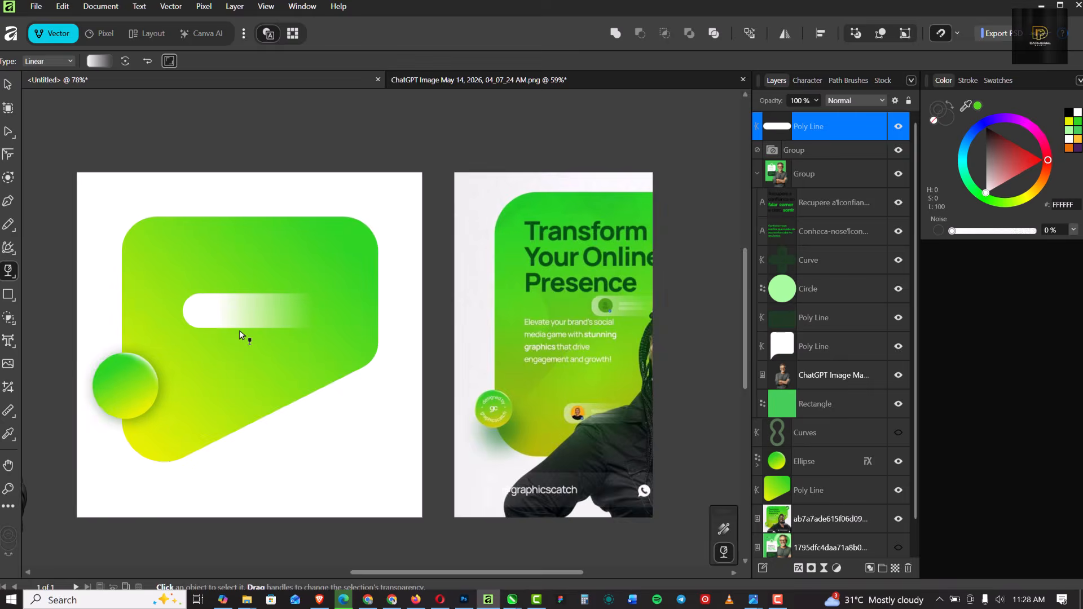
scroll(242, 308, up, 3)
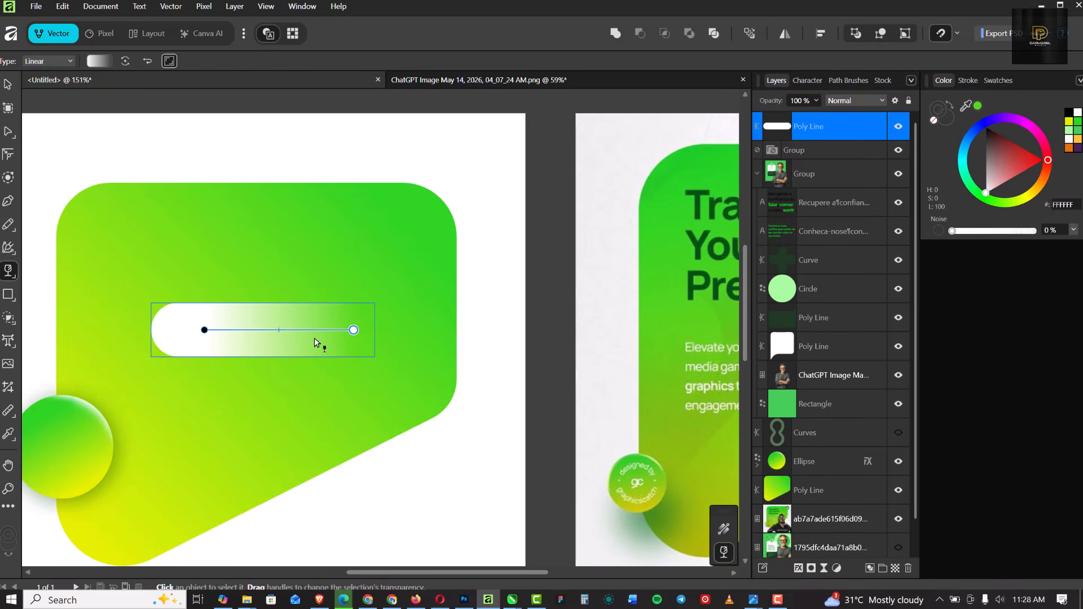
scroll(316, 345, up, 1)
scroll(293, 345, down, 2)
scroll(289, 345, up, 4)
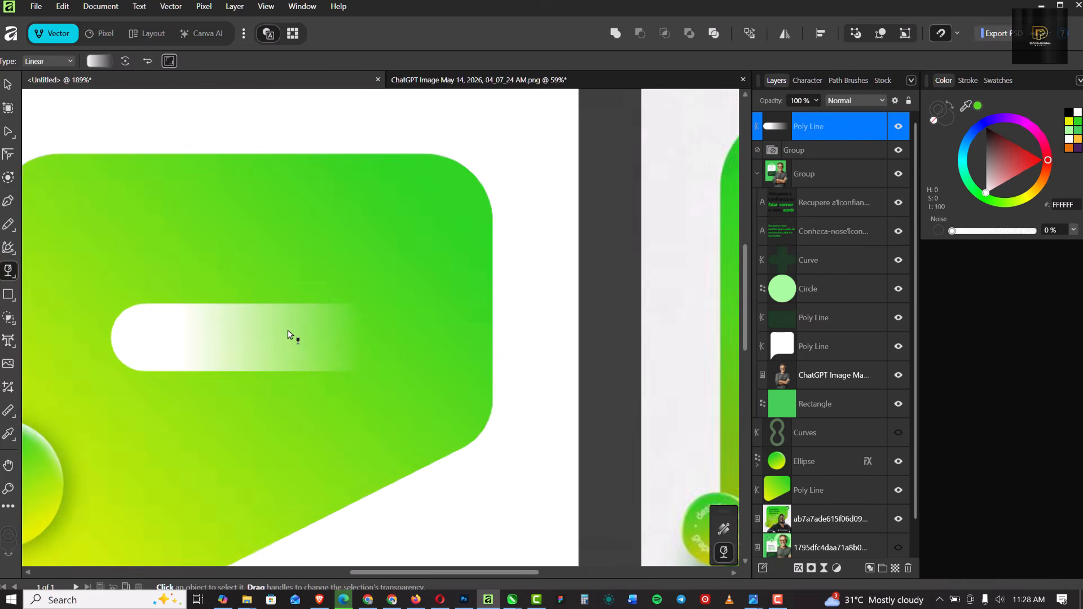
click(9, 295)
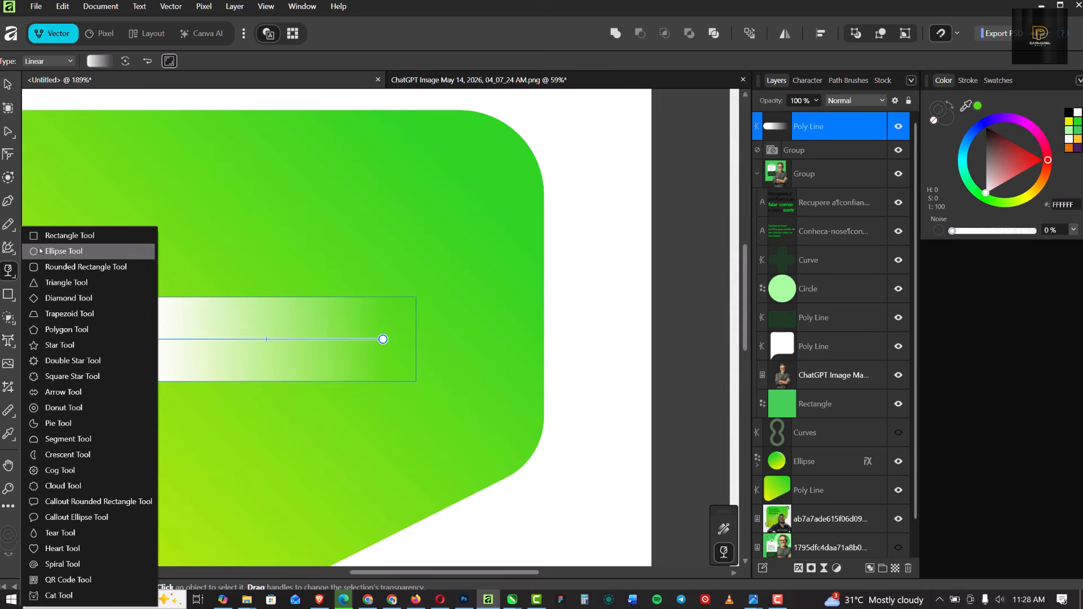
click(64, 251)
drag(106, 329, 128, 348)
key(v)
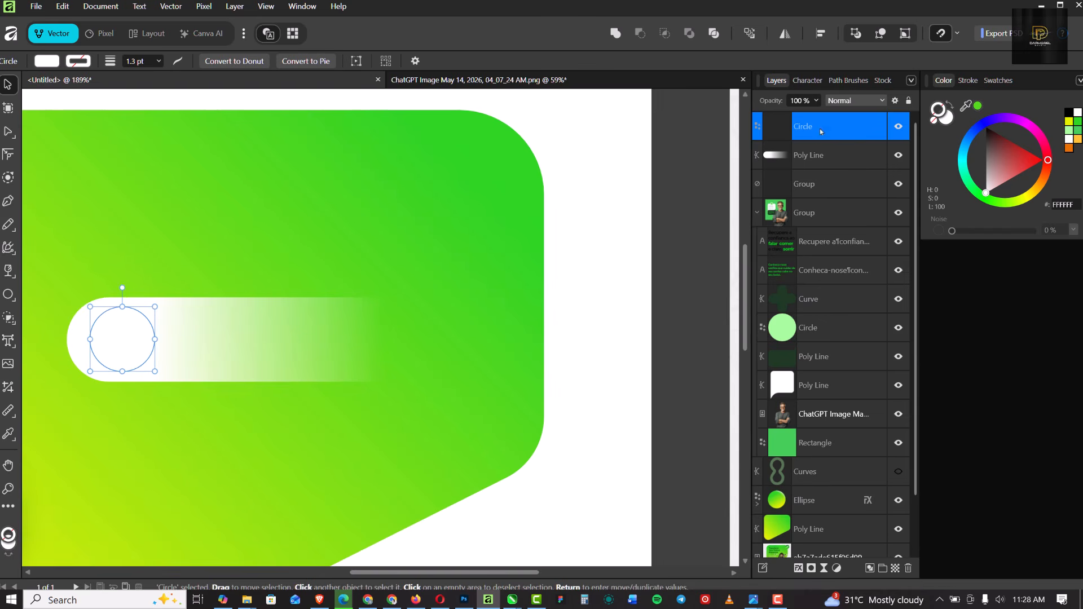
Fill the small circle with the sampled green 53D91D and leave it without an outline.
click(1068, 135)
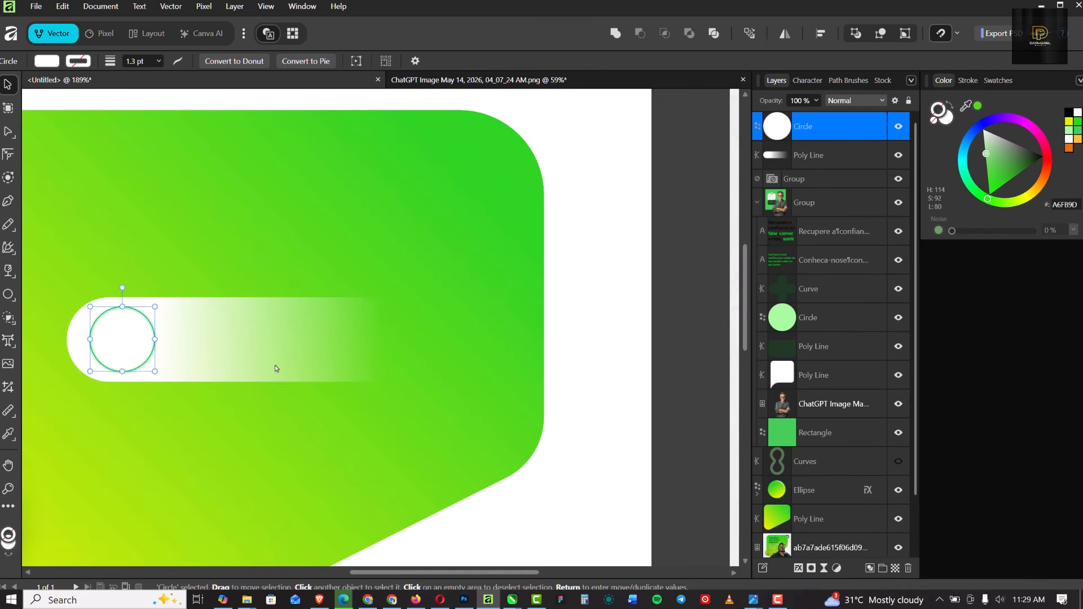
click(933, 121)
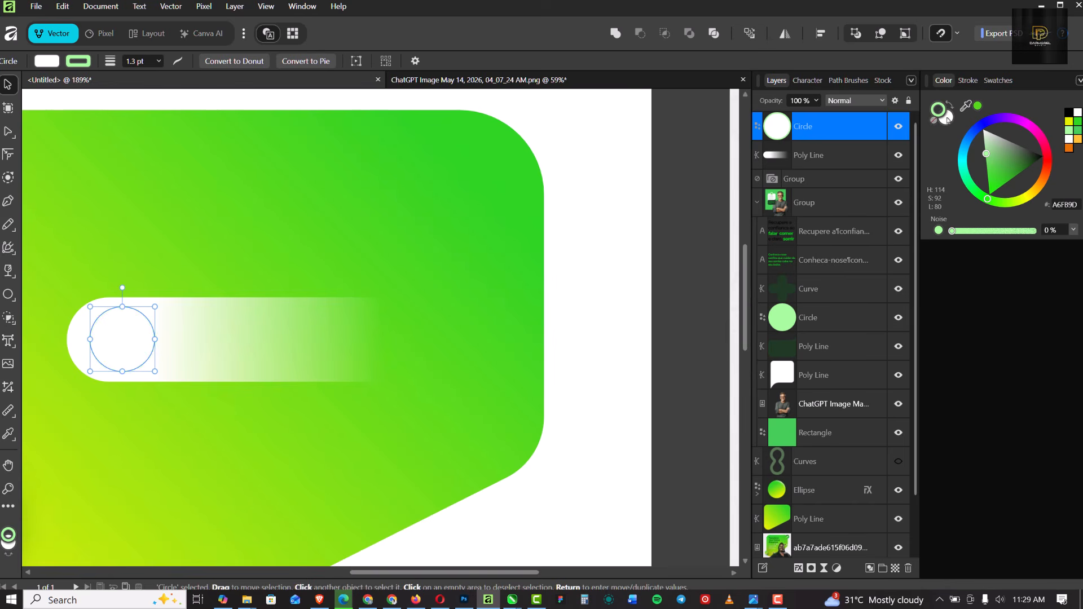
click(946, 123)
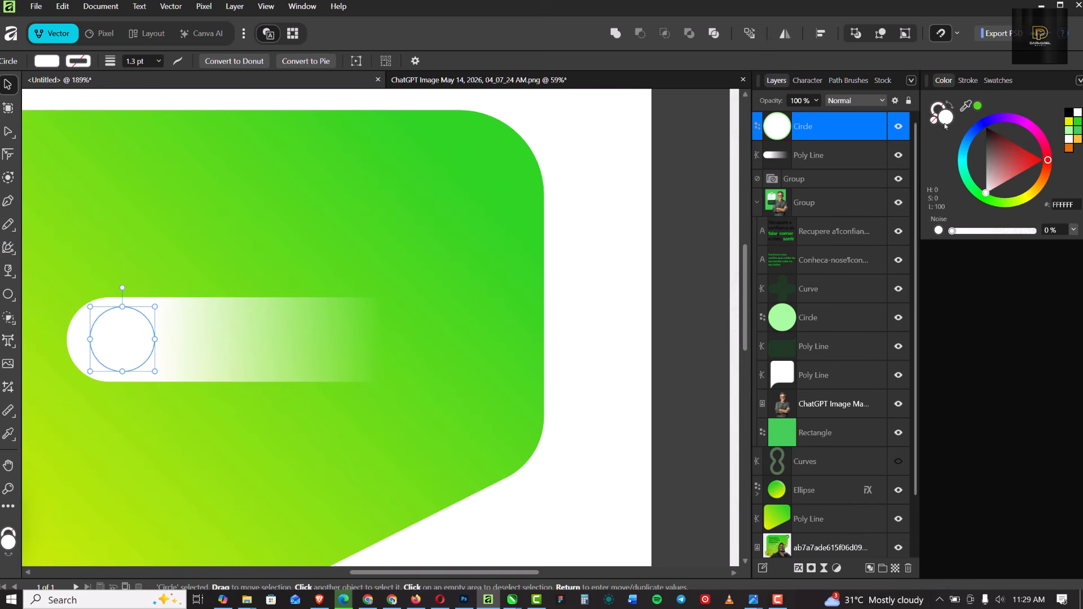
click(978, 107)
Compare the pill and its green circle with the profile bubbles in the reference flyer.
scroll(189, 329, down, 8)
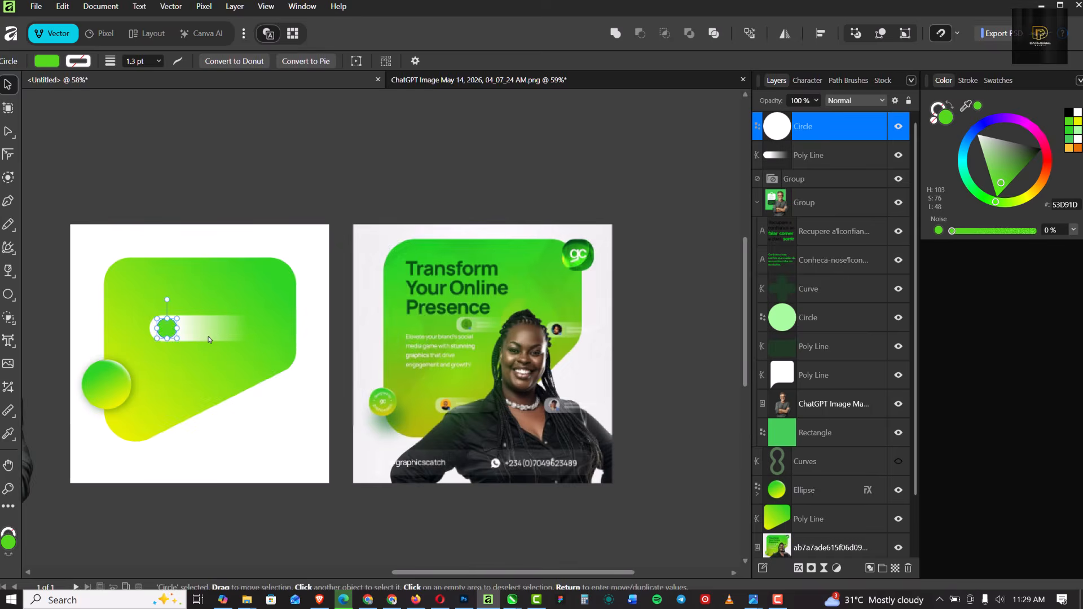
scroll(198, 339, up, 4)
scroll(197, 339, up, 2)
scroll(624, 353, down, 4)
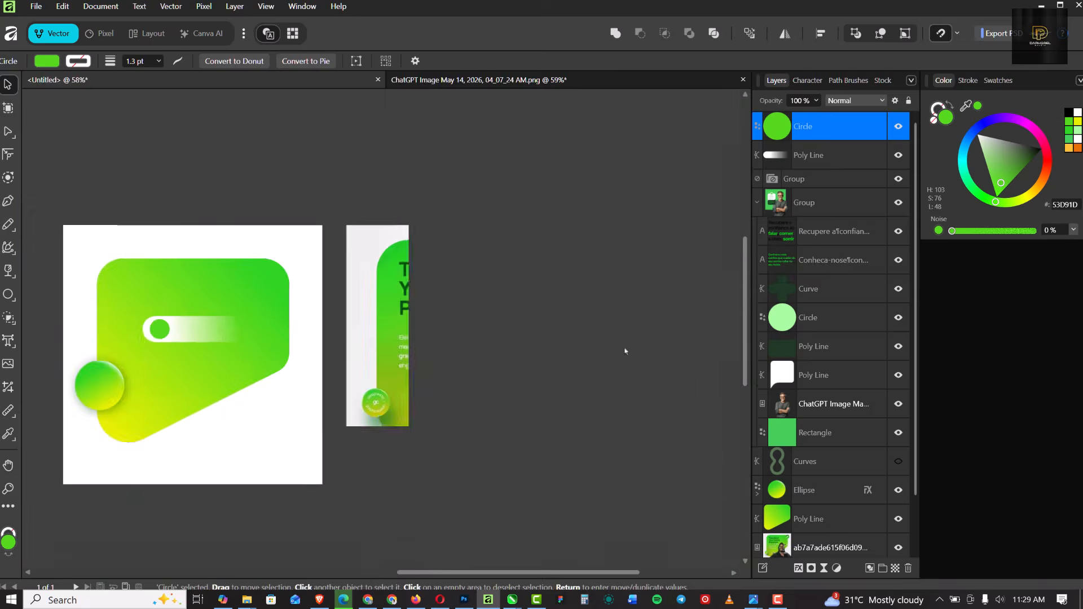
scroll(476, 327, up, 6)
scroll(440, 338, up, 2)
scroll(418, 349, down, 10)
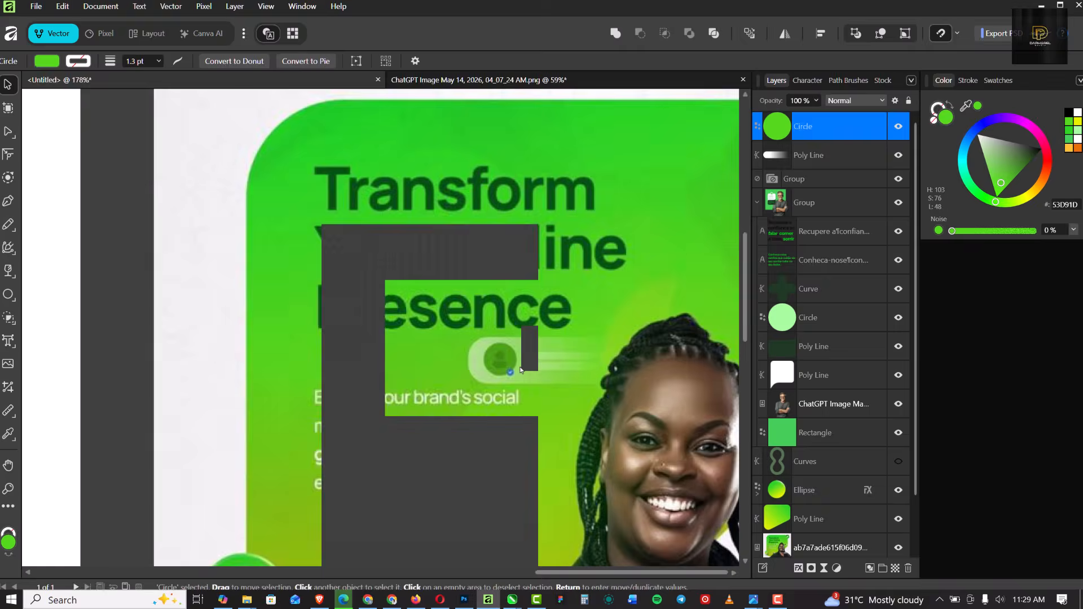
scroll(361, 381, up, 10)
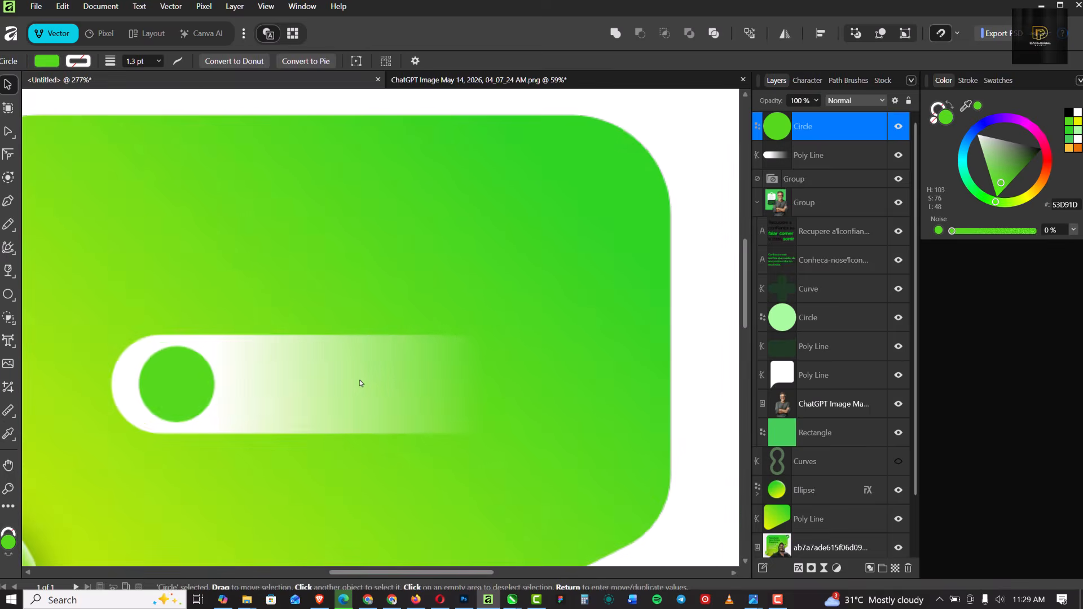
scroll(359, 386, down, 10)
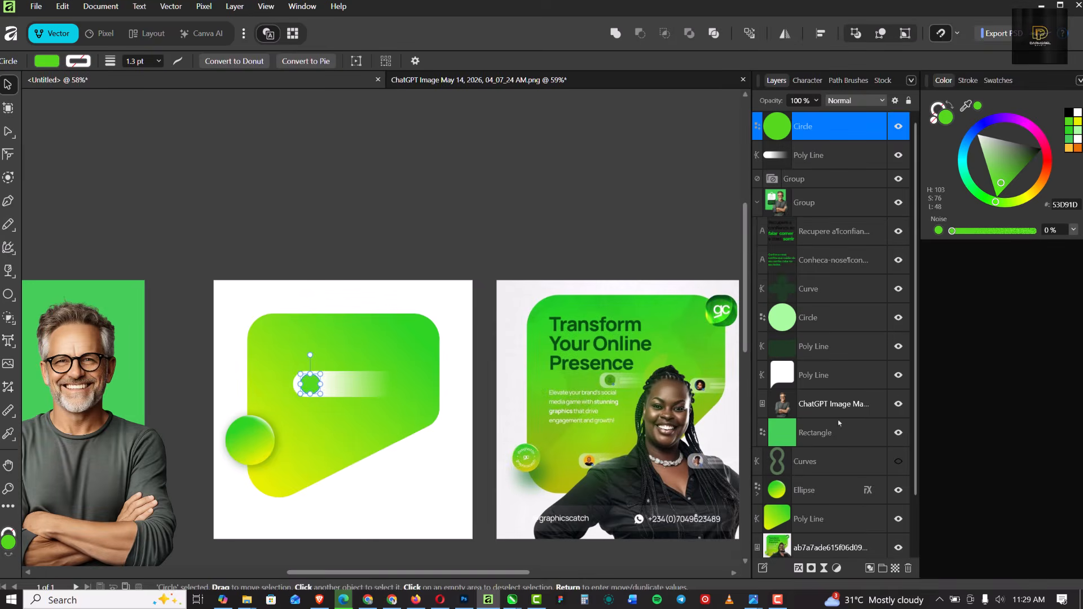
scroll(719, 386, up, 10)
scroll(652, 391, down, 8)
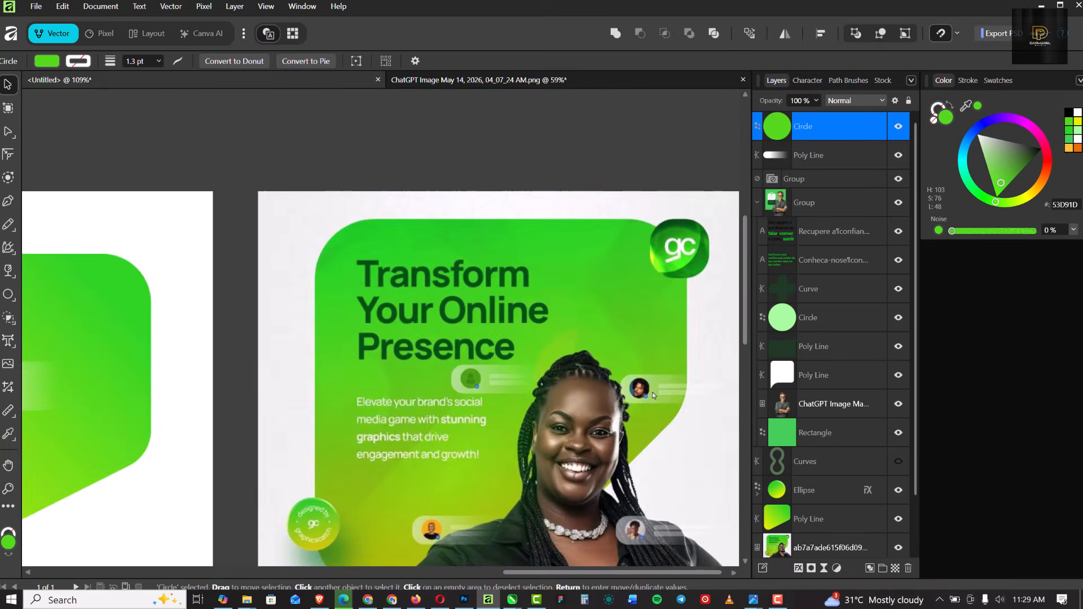
scroll(371, 398, up, 12)
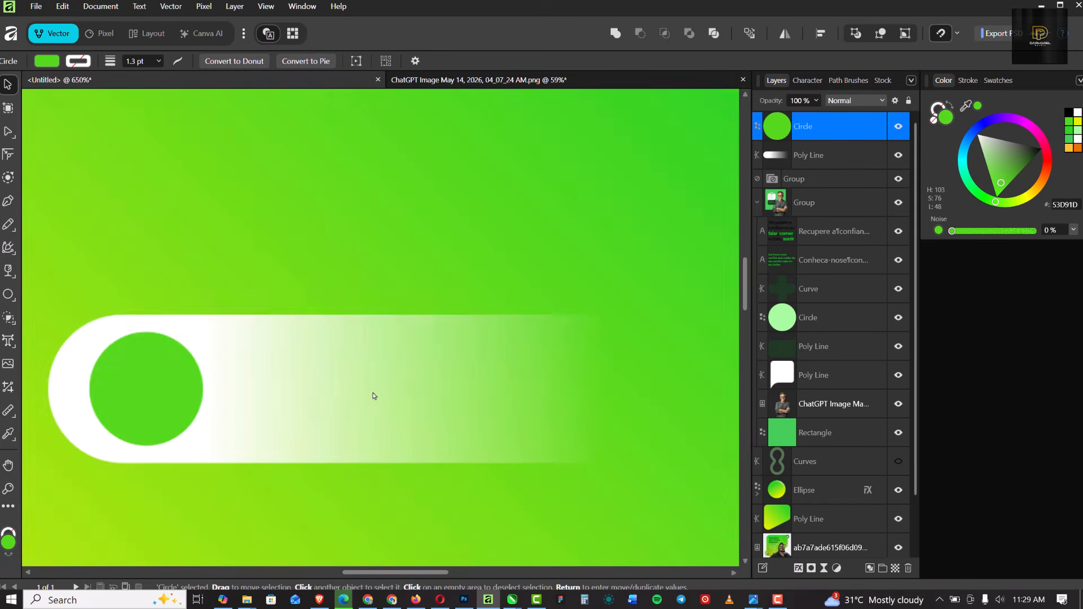
Draw a thin horizontal bar across the pill's faded part, beside the green circle, with the Rectangle tool.
click(9, 294)
click(62, 235)
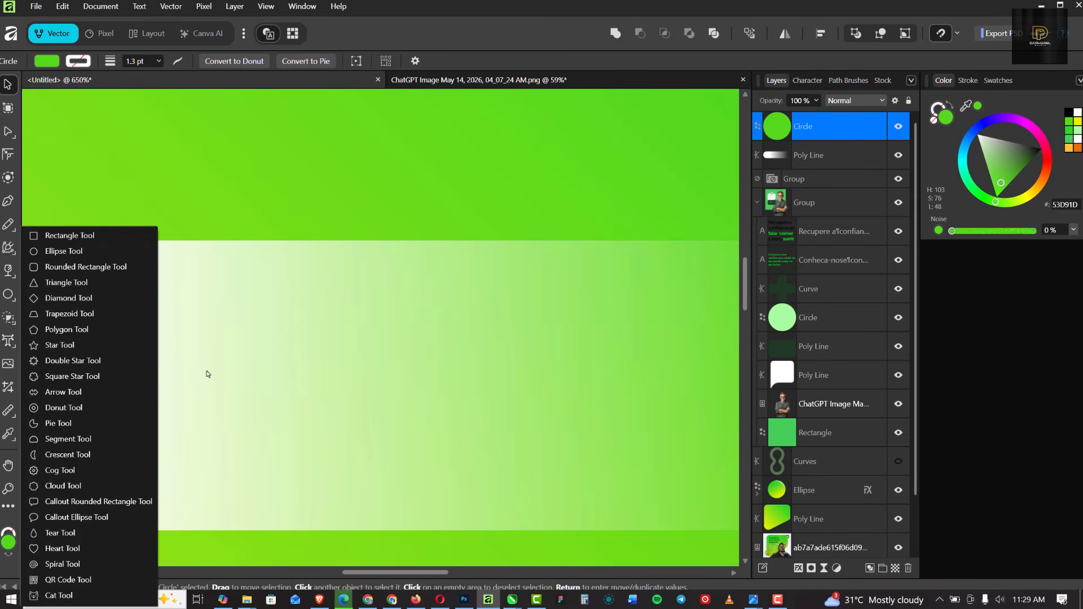
scroll(205, 350, down, 6)
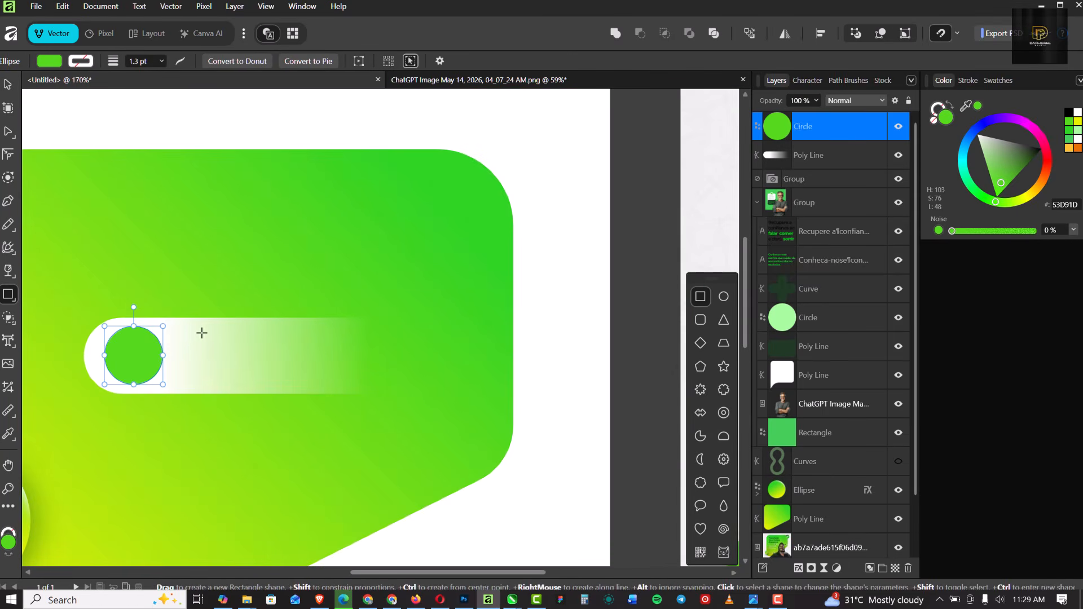
drag(202, 333, 392, 346)
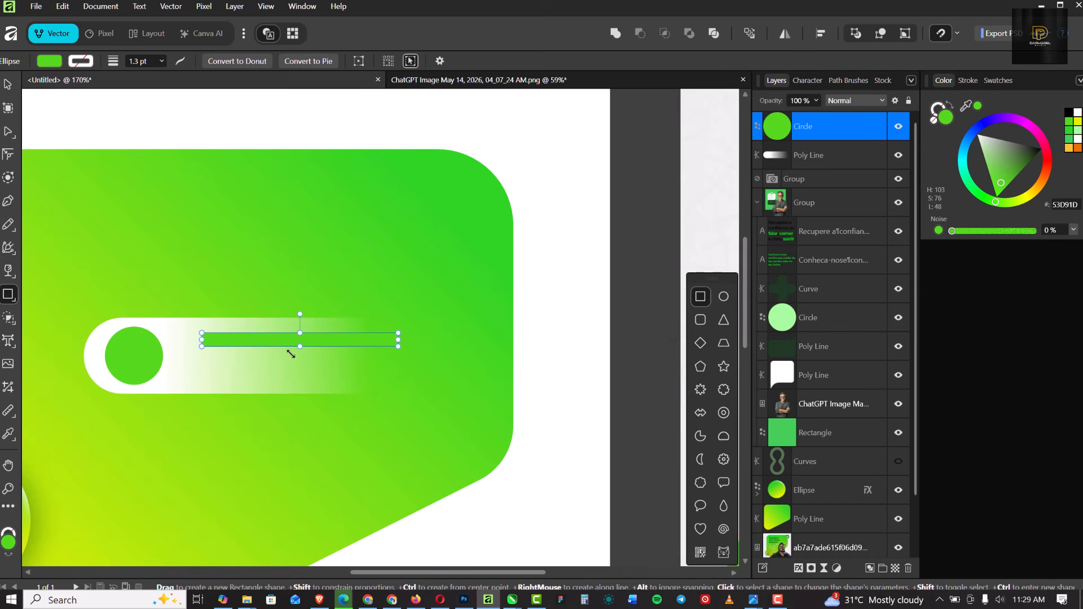
scroll(291, 344, up, 3)
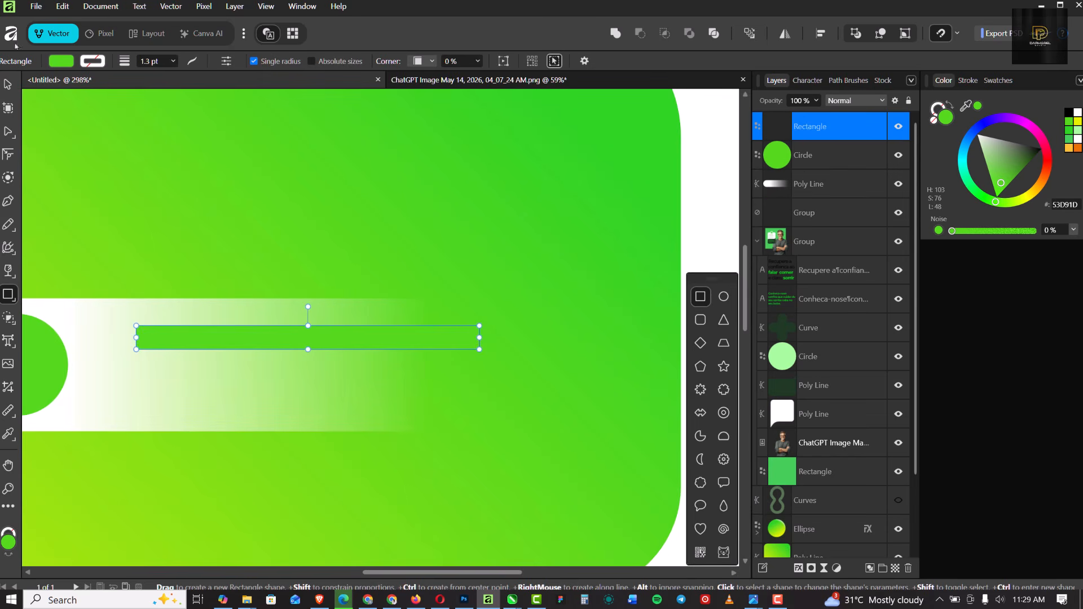
key(v)
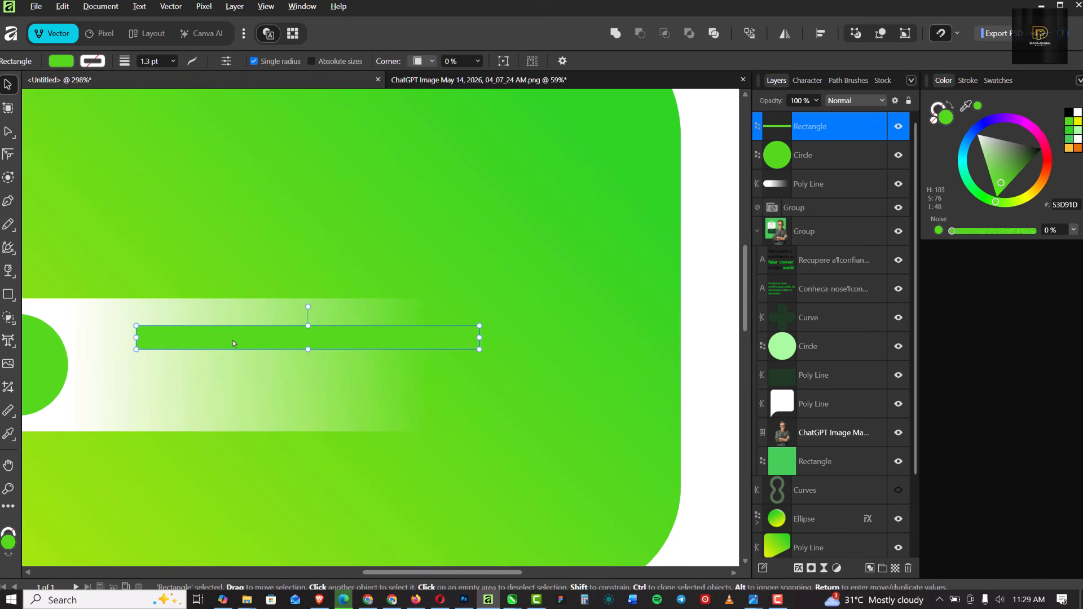
Duplicate the thin bar just below the original and fill both bars with white.
mouse_move(233, 340)
mouse_down()
mouse_move(237, 378)
mouse_move(229, 359)
mouse_up()
shift+click(221, 343)
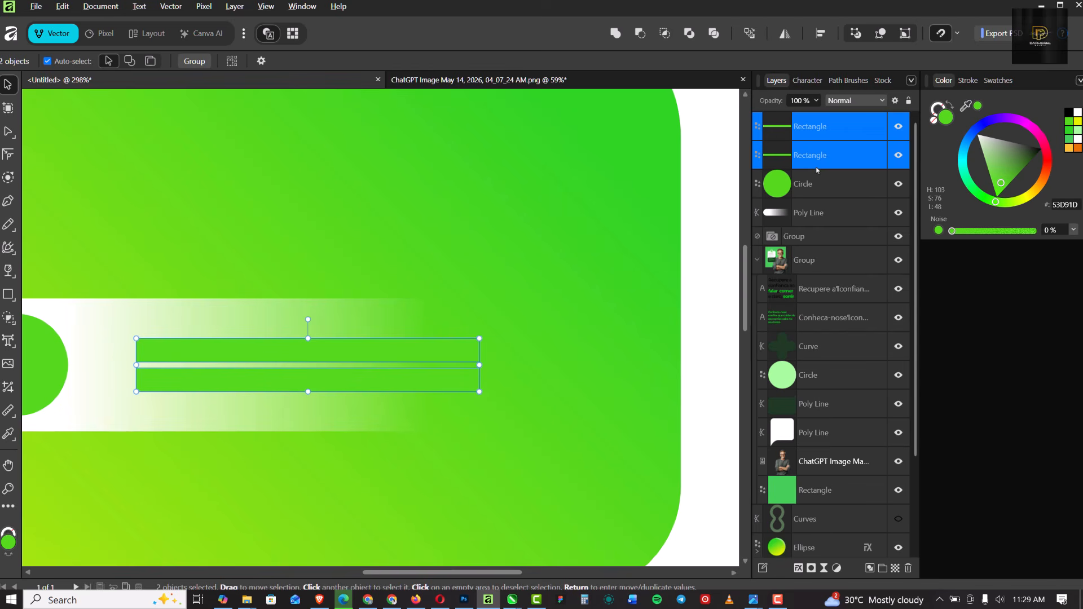
key(ctrl+g)
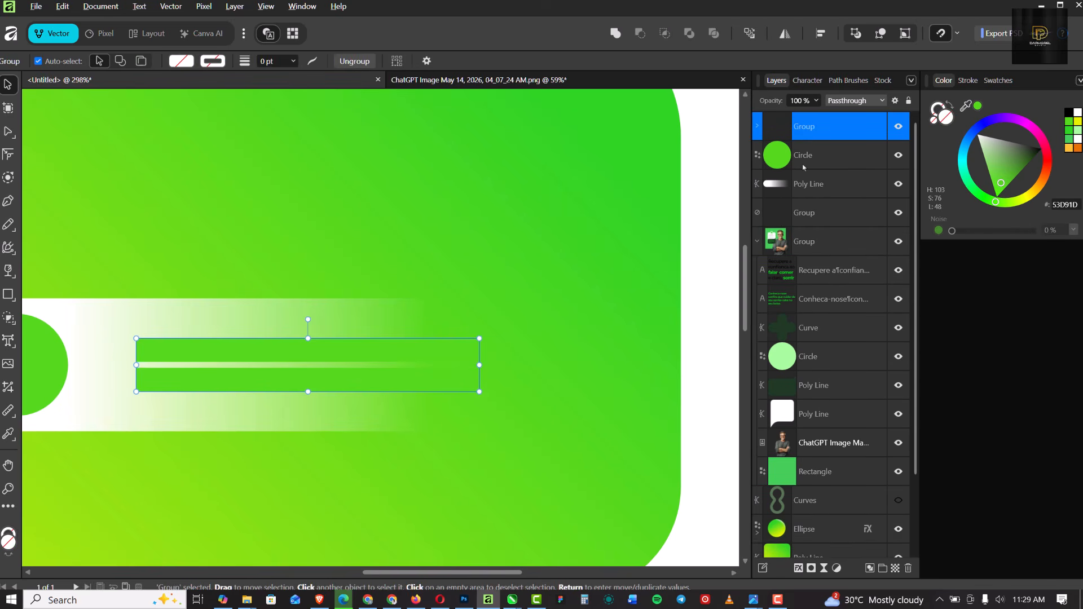
key(ctrl+z)
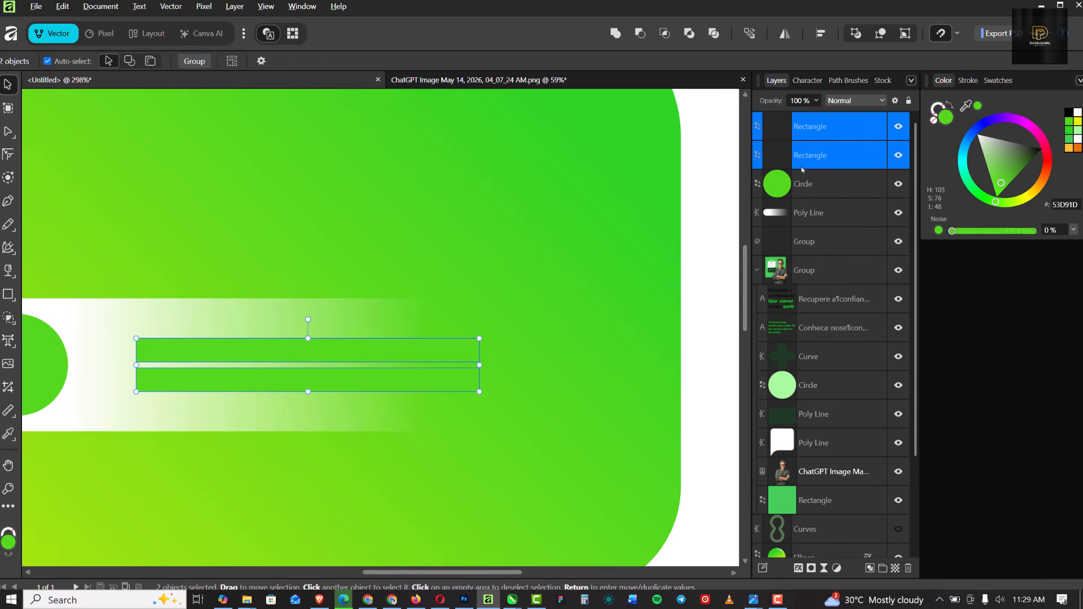
click(1077, 114)
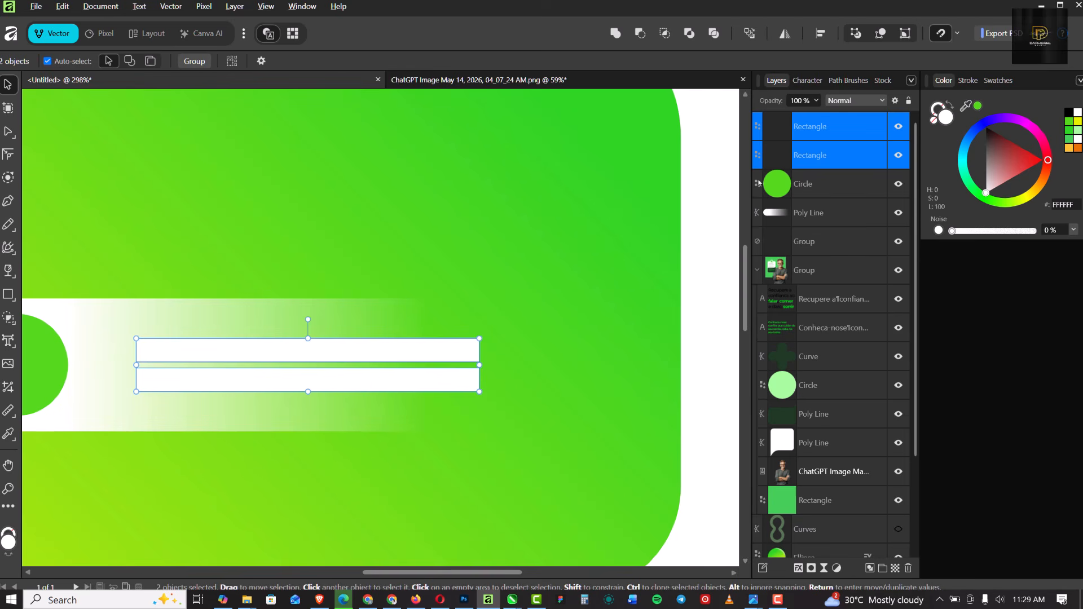
Group the two white bars and apply a linear transparency fading from their left end to clear at the right end.
key(ctrl+g)
key(y)
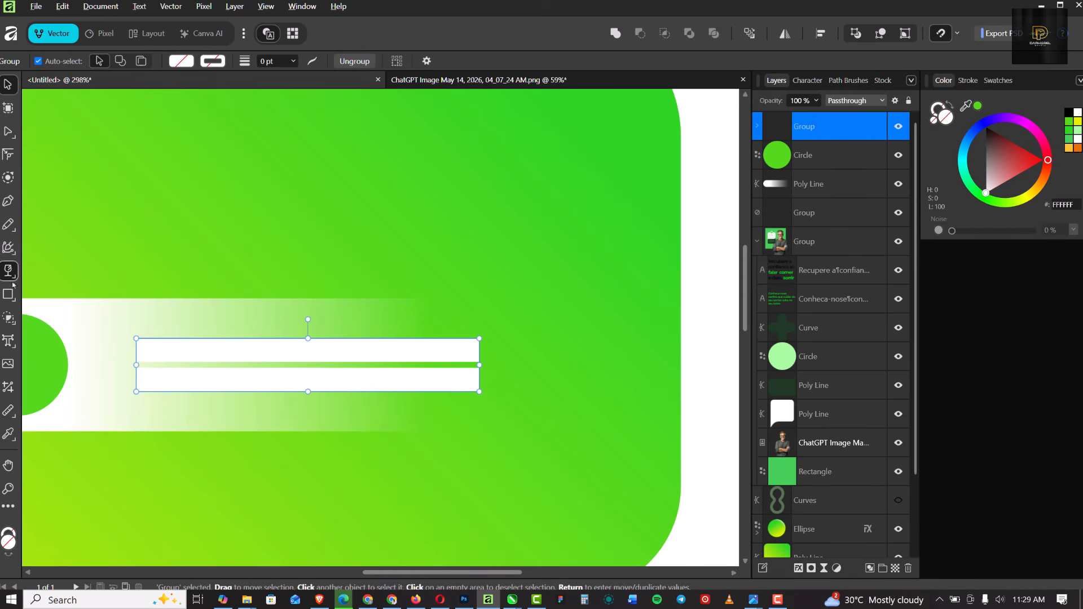
drag(166, 356, 320, 365)
drag(403, 370, 470, 364)
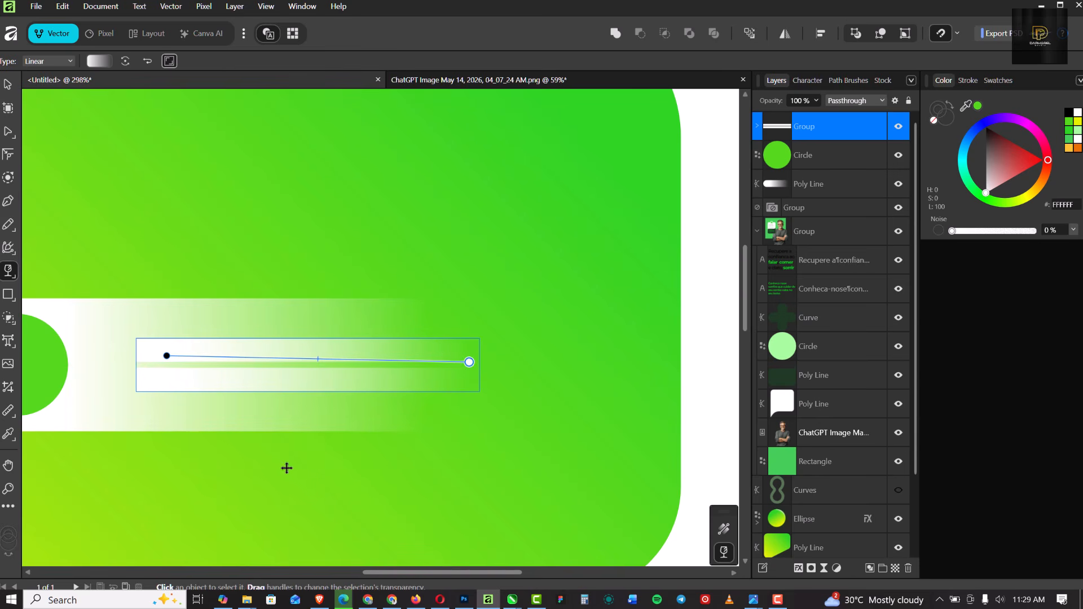
click(8, 84)
click(296, 258)
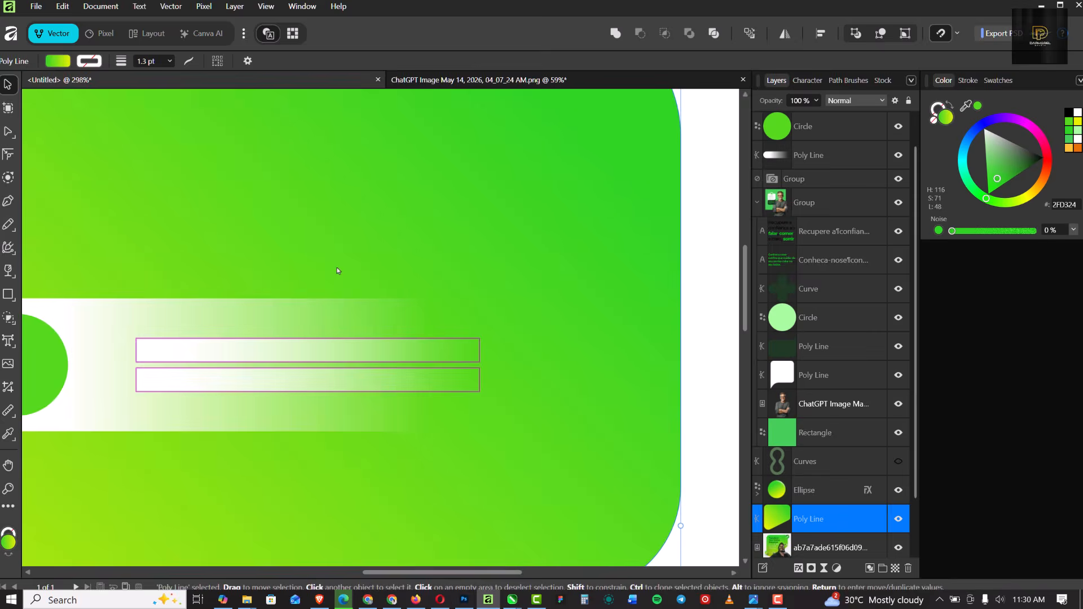
Compare the gradient panel and its profile bubble with the reference flyer's bubbles, logo badge, round badge and contact strip.
scroll(298, 276, down, 5)
scroll(330, 305, down, 2)
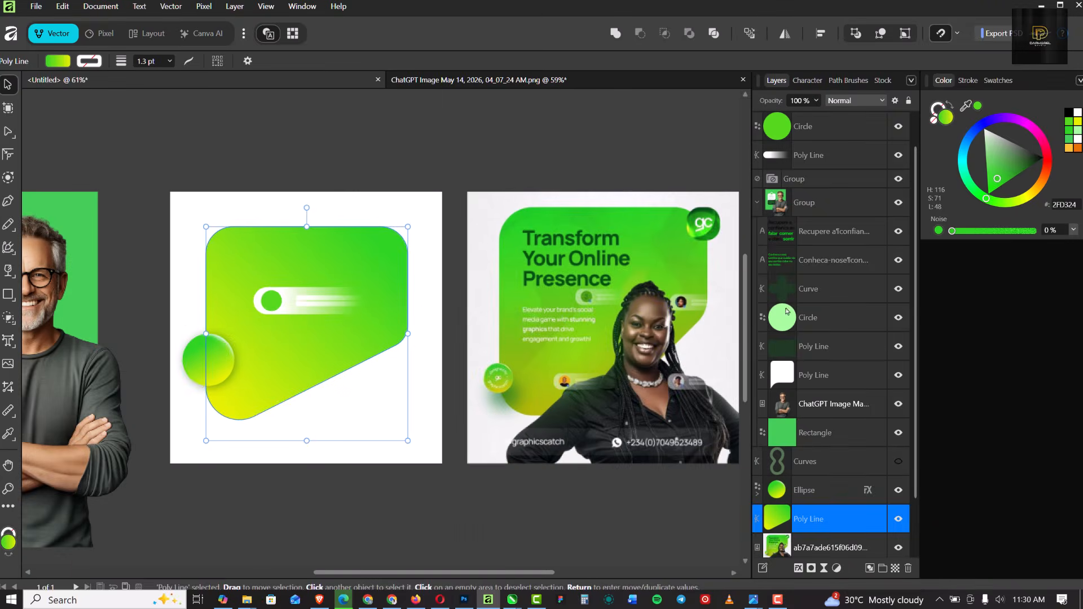
scroll(438, 307, up, 6)
scroll(438, 308, down, 4)
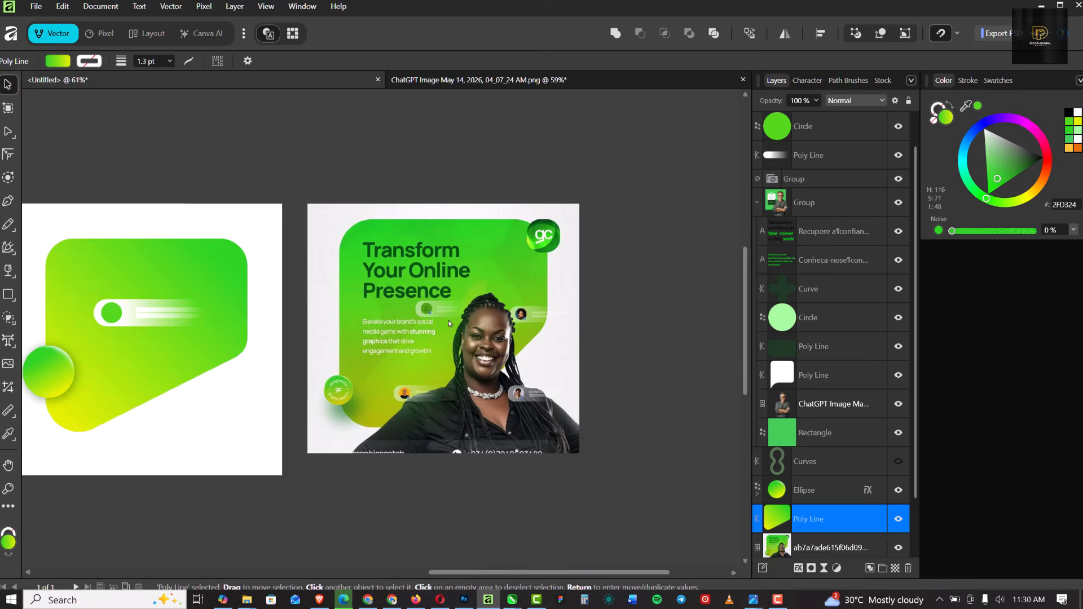
scroll(438, 317, up, 1)
scroll(437, 317, up, 2)
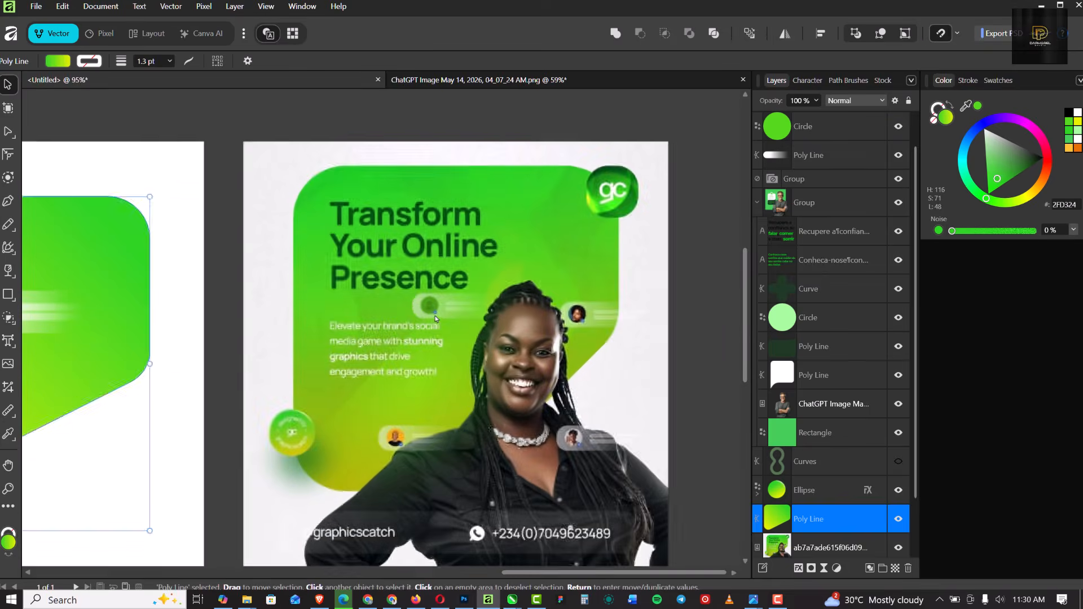
scroll(438, 317, down, 3)
scroll(510, 260, up, 7)
scroll(511, 260, down, 5)
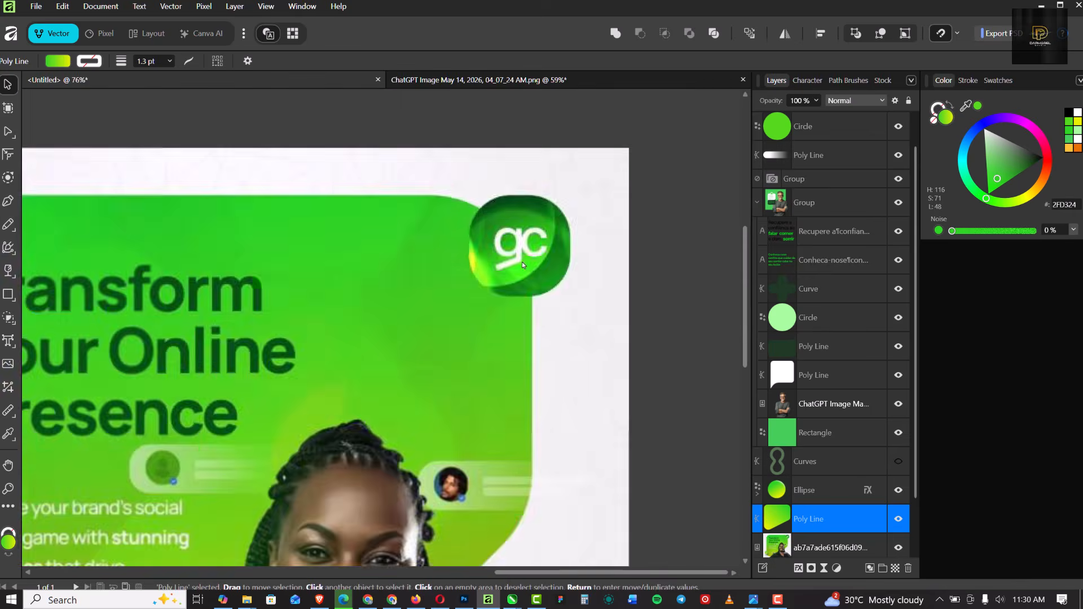
scroll(517, 264, up, 3)
scroll(465, 387, down, 3)
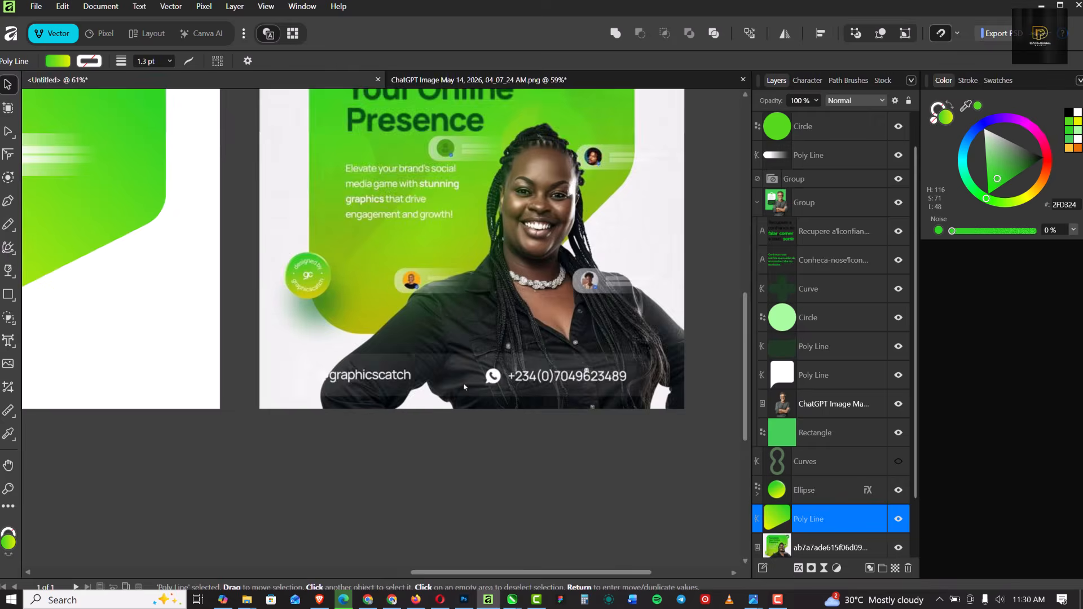
scroll(364, 360, up, 3)
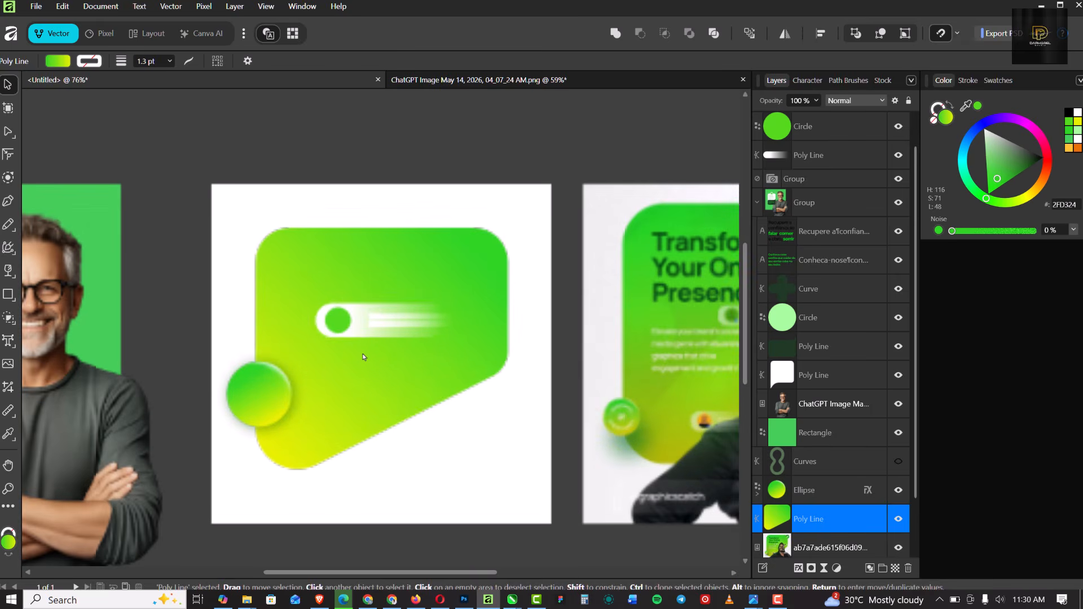
scroll(364, 355, down, 3)
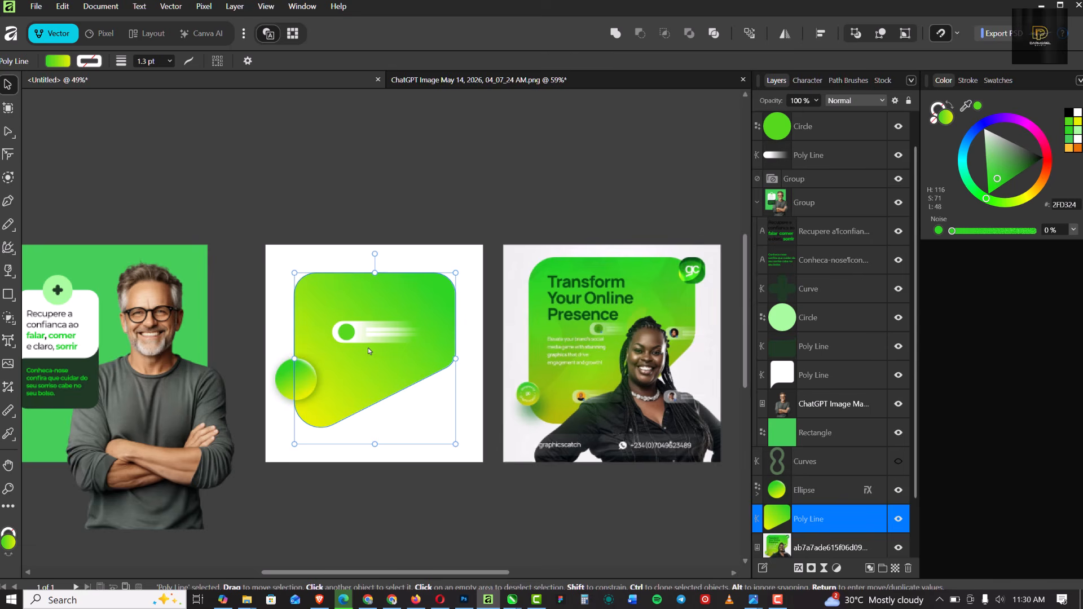
scroll(368, 349, up, 3)
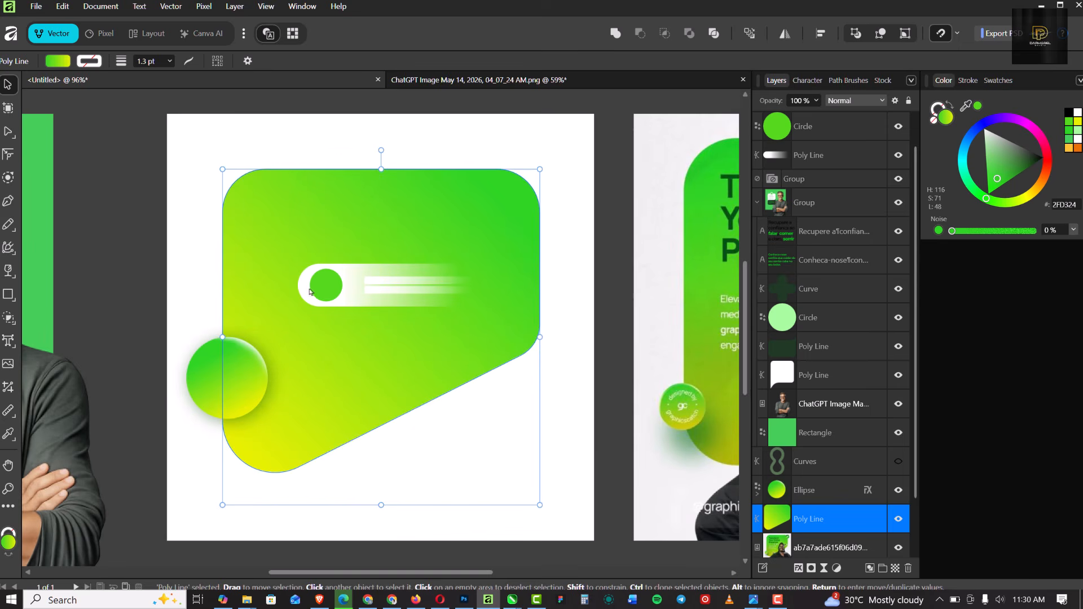
scroll(286, 308, down, 2)
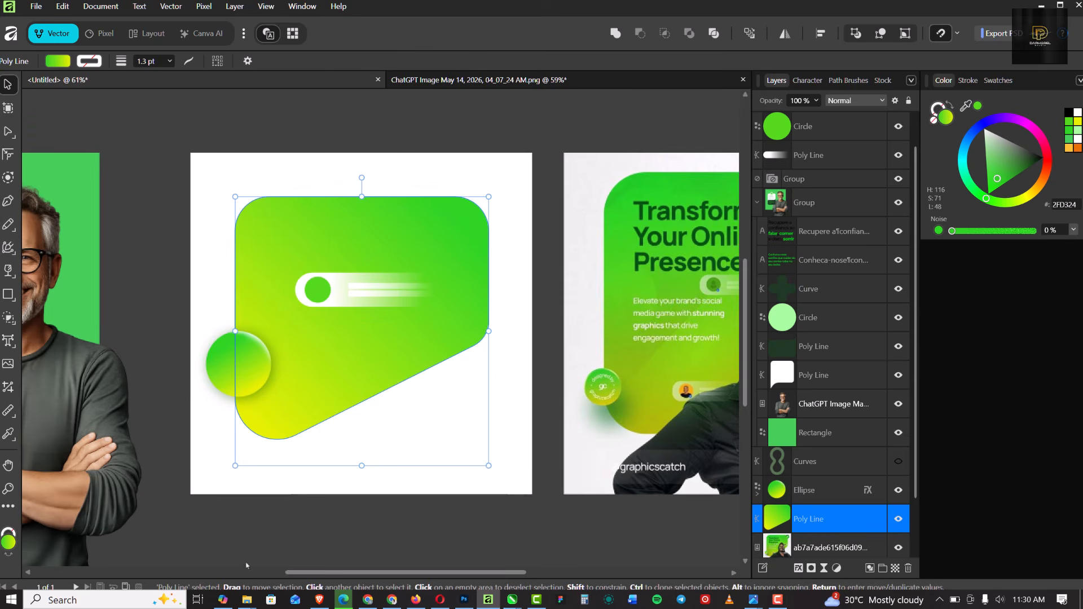
scroll(284, 305, down, 1)
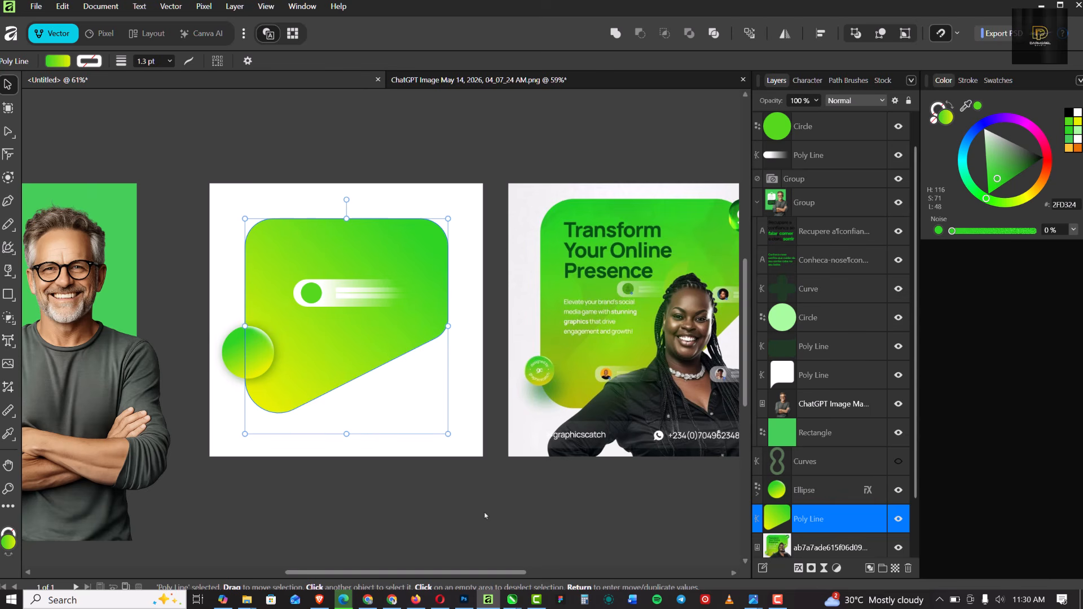
Set the computer's battery power mode to Best performance and return to the canvas.
click(955, 601)
click(1058, 508)
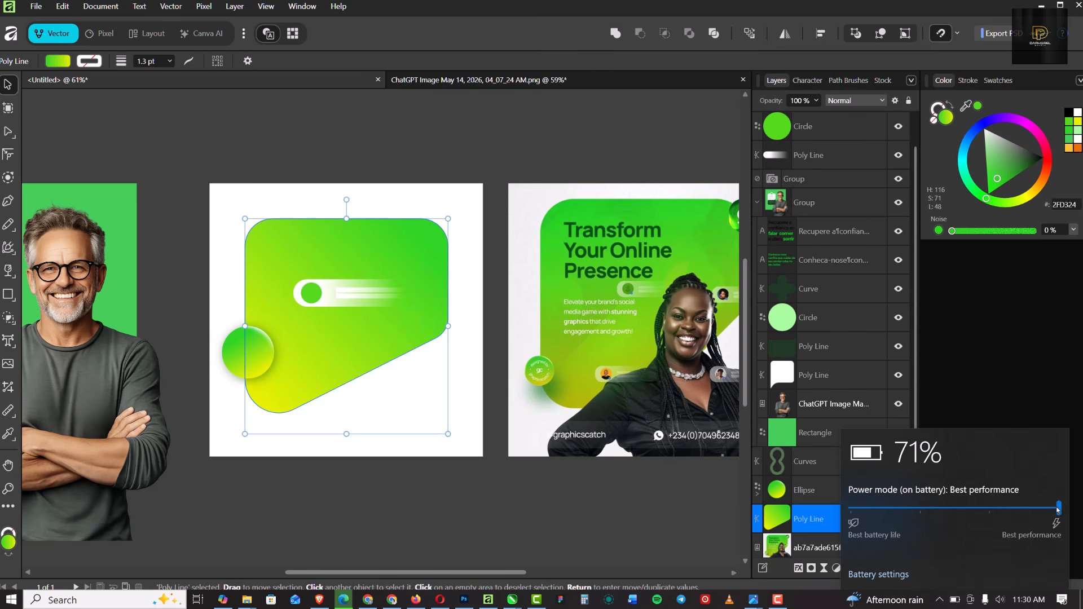
click(285, 510)
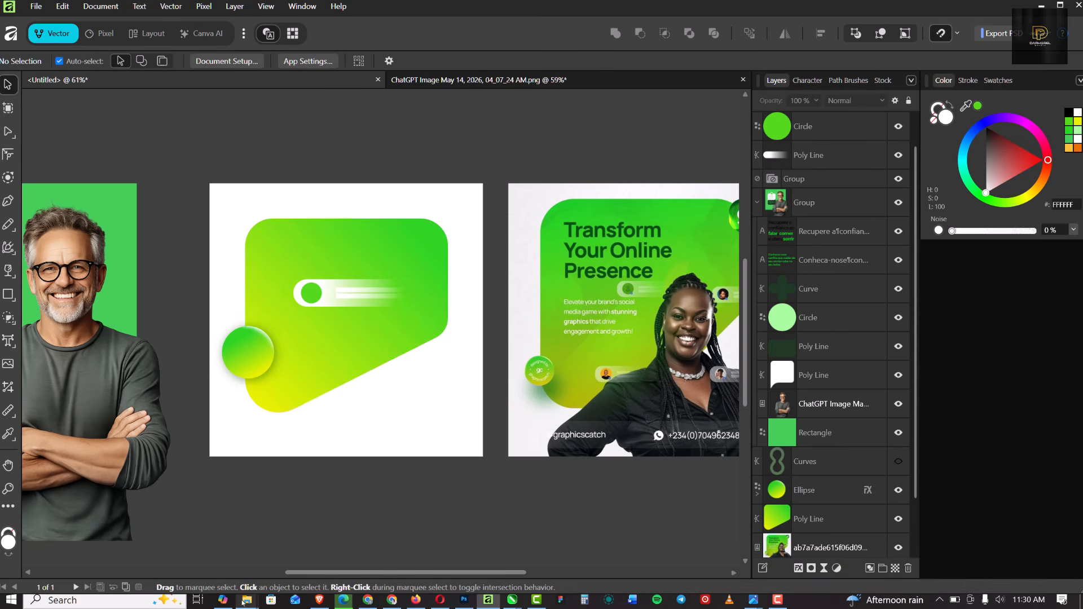
Place the image "ChatGPT Image May 14, 2026, 10_51_41 AM" from Downloads at default size above the gradient panel.
mouse_move(244, 602)
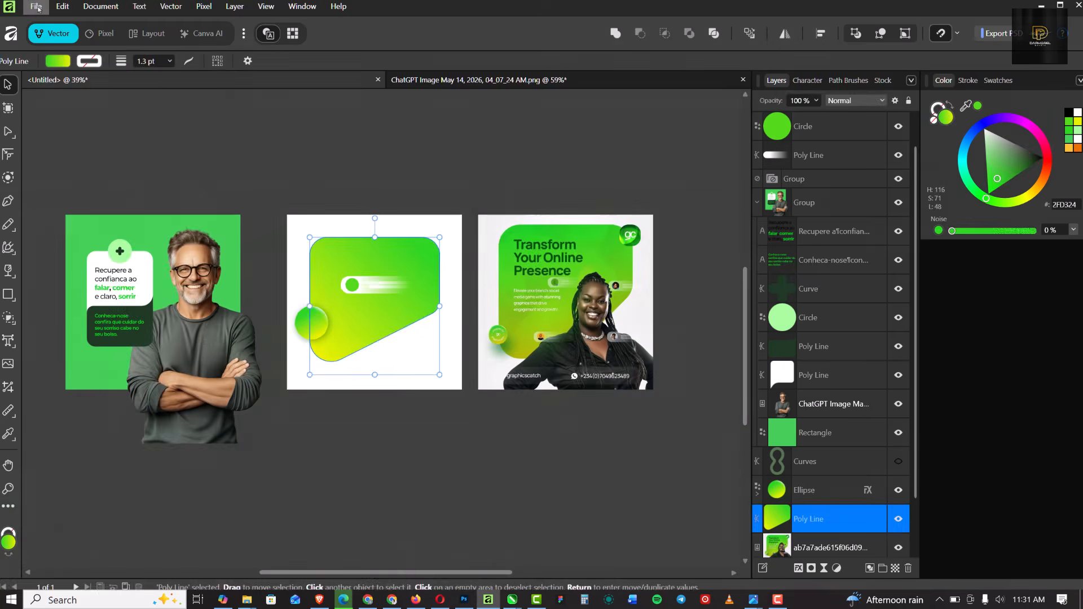
click(37, 7)
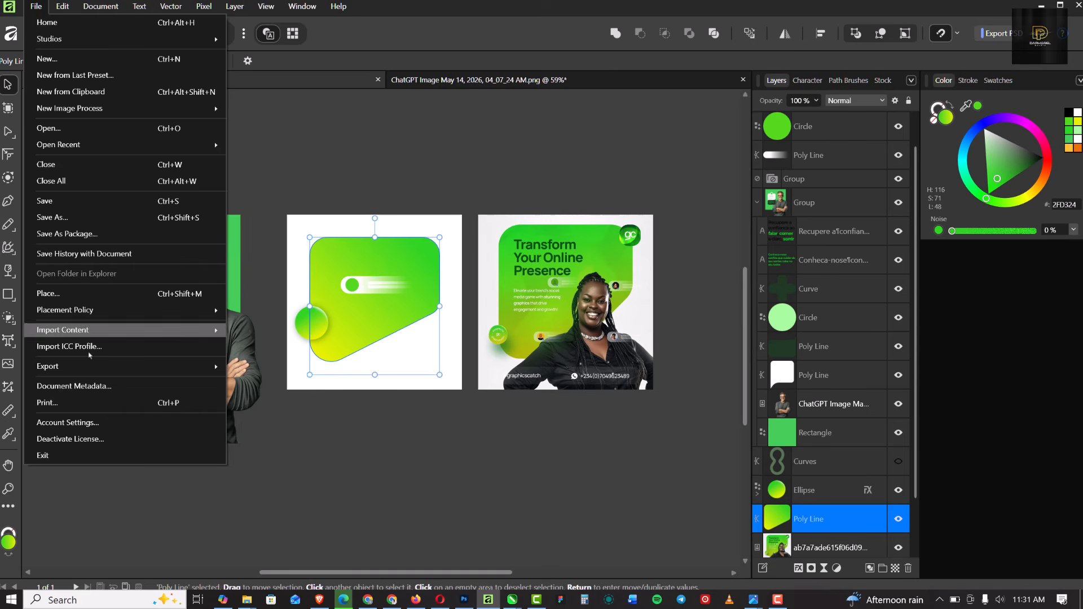
click(89, 290)
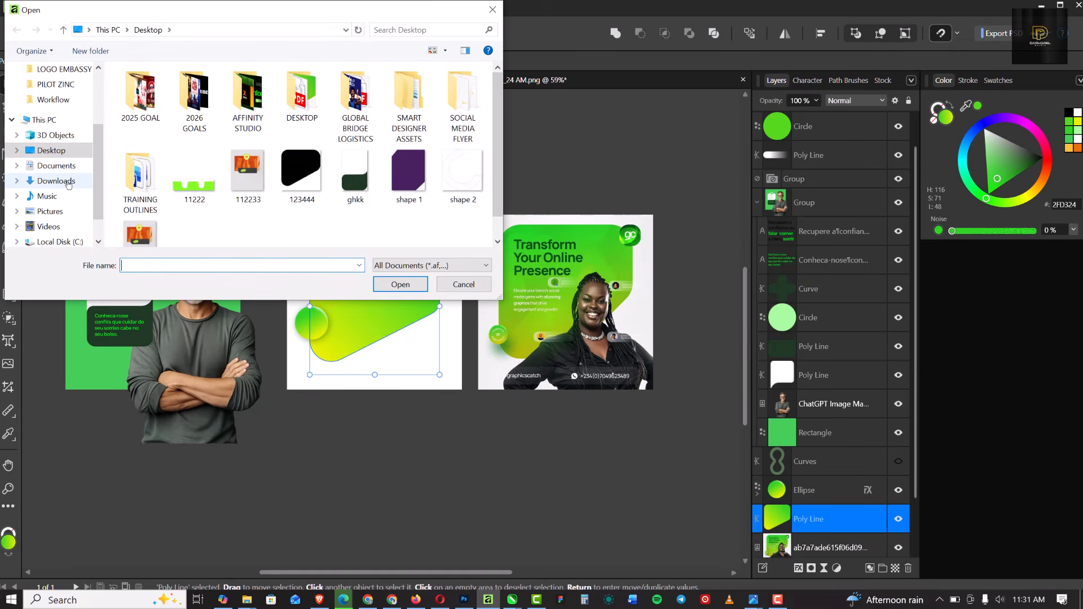
click(56, 181)
click(224, 148)
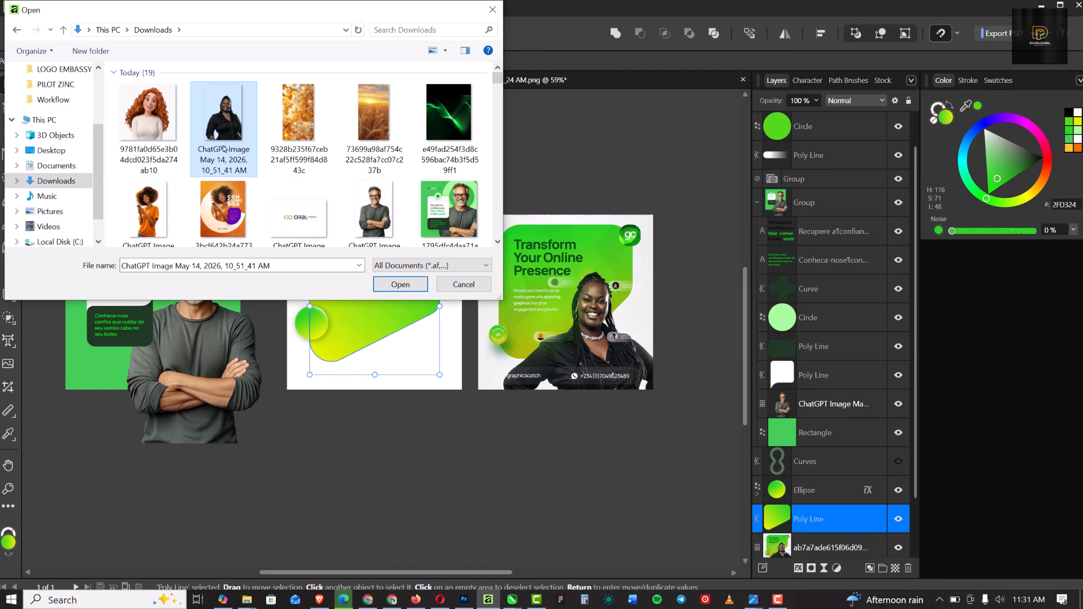
click(379, 288)
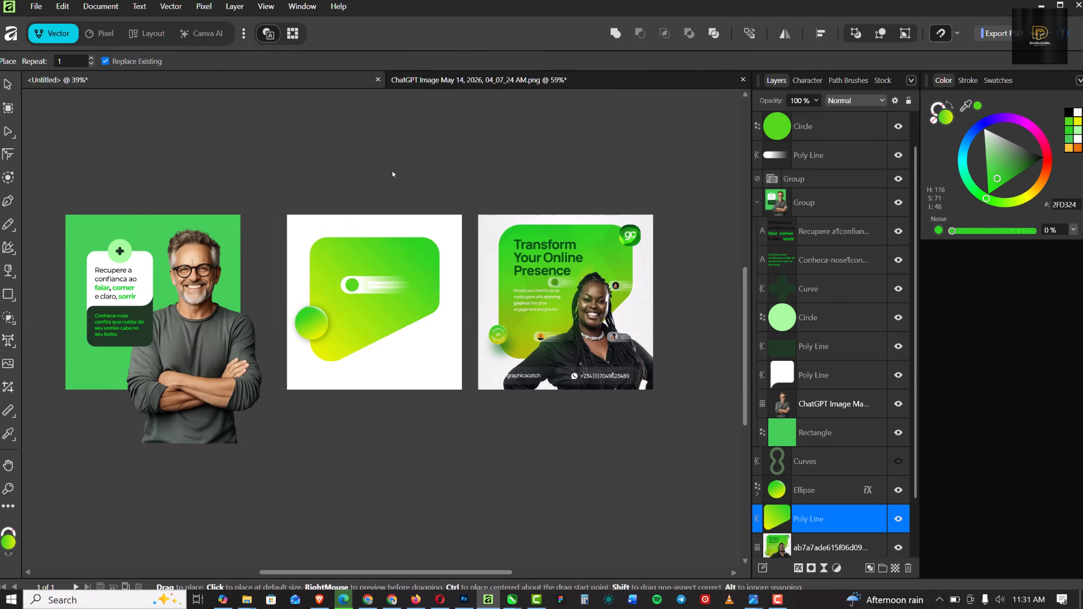
click(360, 150)
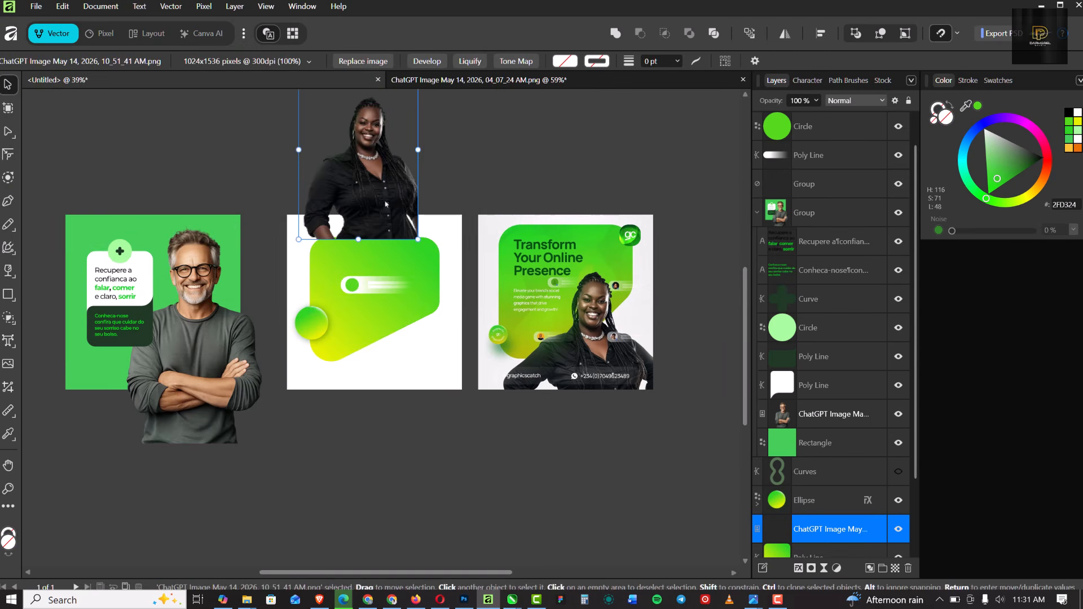
Move the woman's portrait onto the lower right of the gradient panel and enlarge it slightly, letting it overhang the canvas's bottom edge.
drag(387, 231, 427, 346)
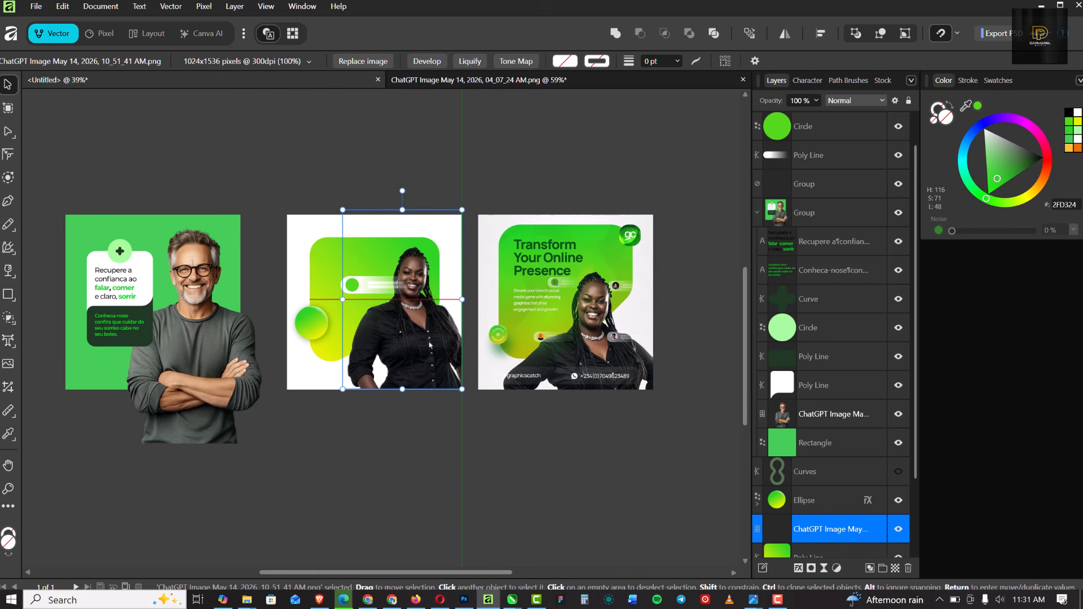
scroll(421, 326, up, 2)
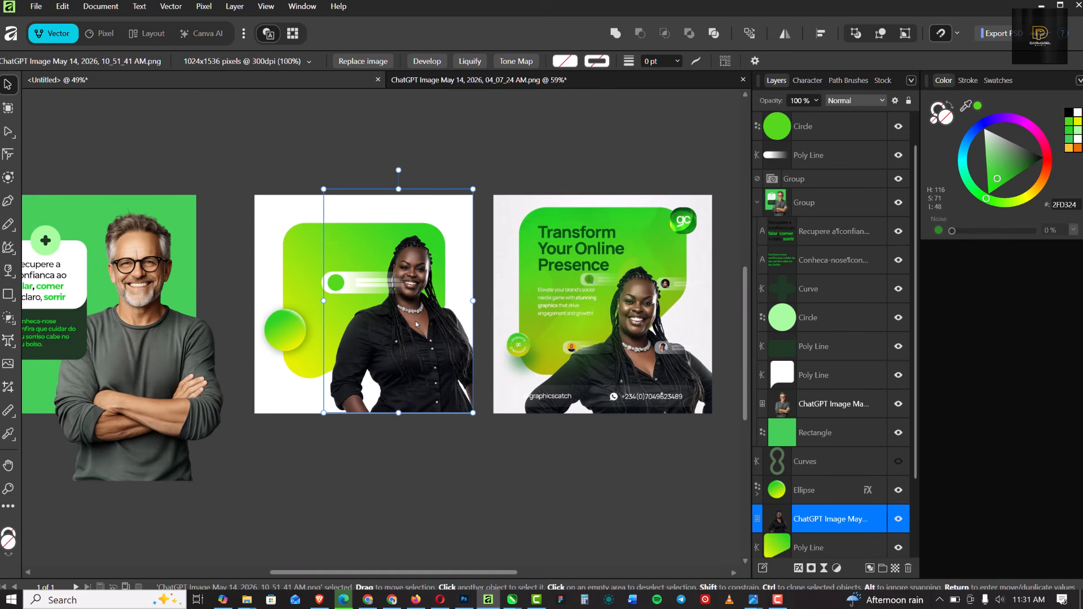
drag(415, 323, 413, 390)
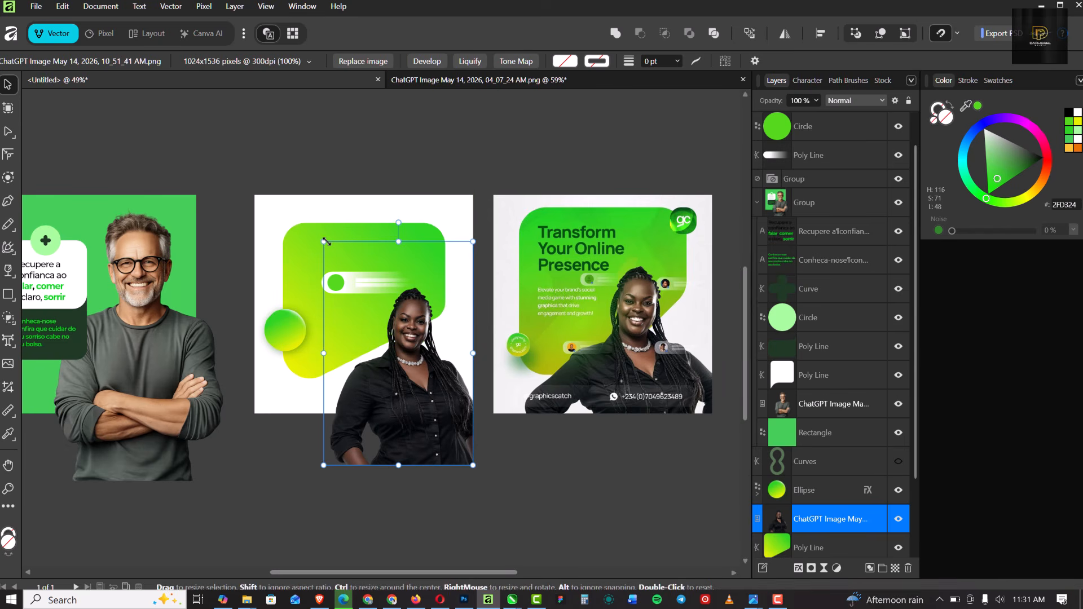
drag(324, 241, 298, 202)
drag(411, 362, 404, 384)
click(540, 475)
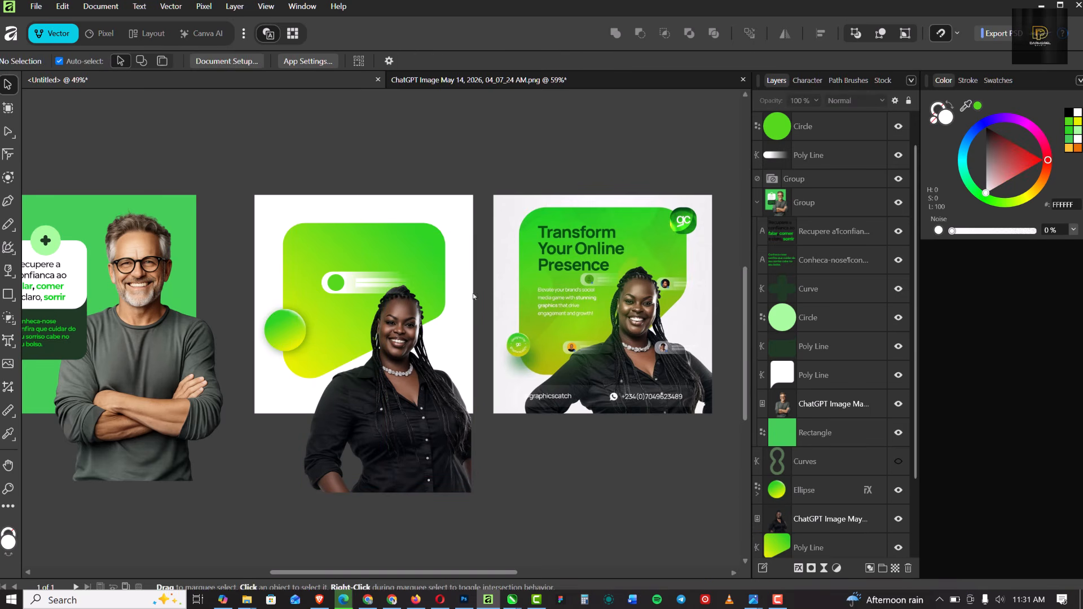
Turn on Clip to Canvas to hide everything outside the page, and view the clipped flyer.
right_click(485, 166)
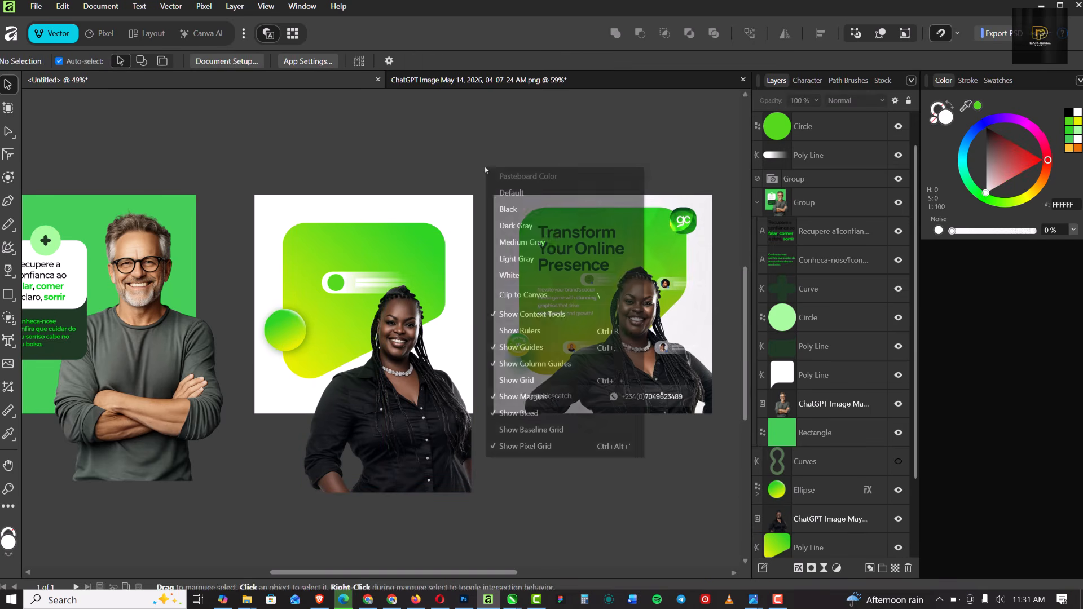
click(551, 294)
scroll(339, 305, up, 4)
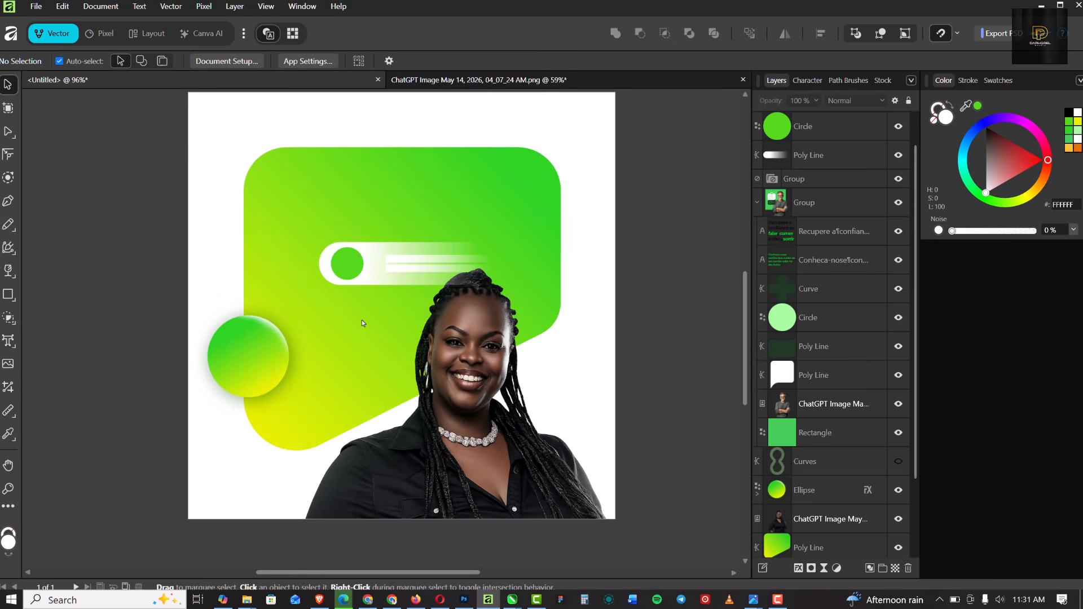
key(ctrl+0)
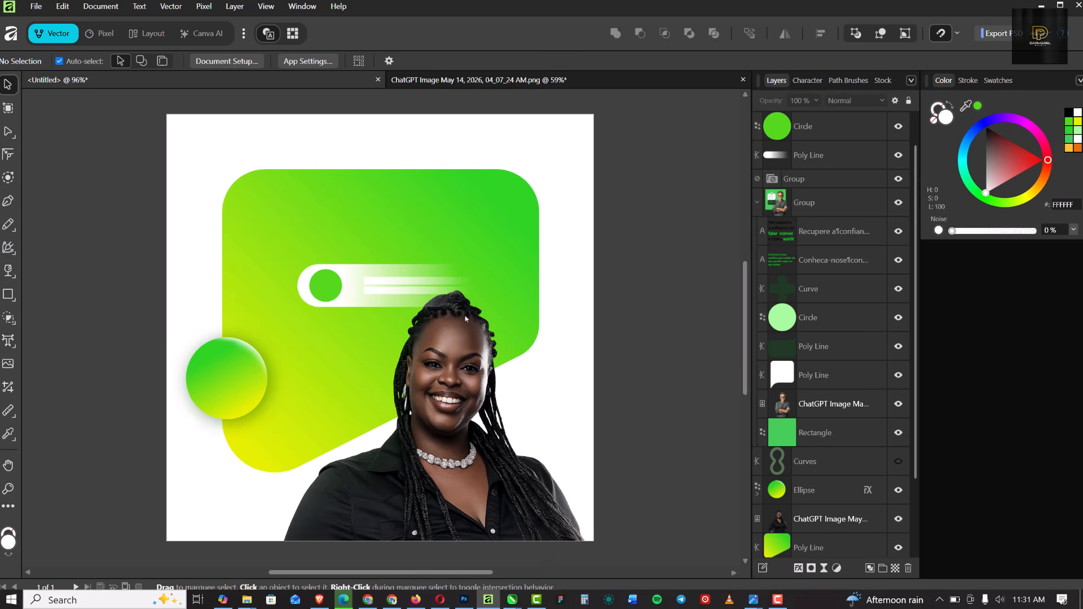
scroll(425, 204, down, 1)
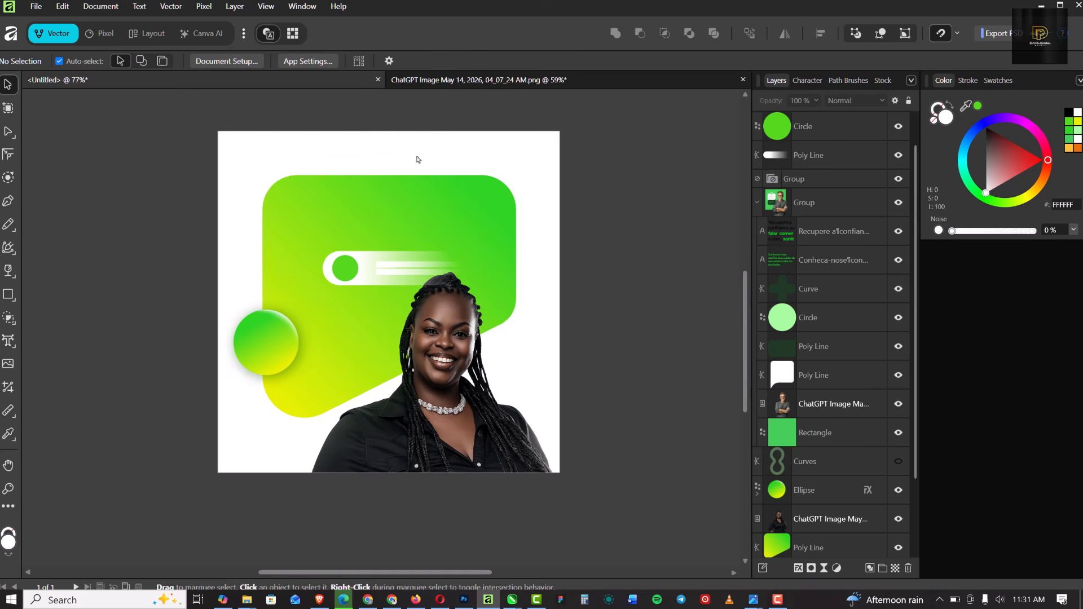